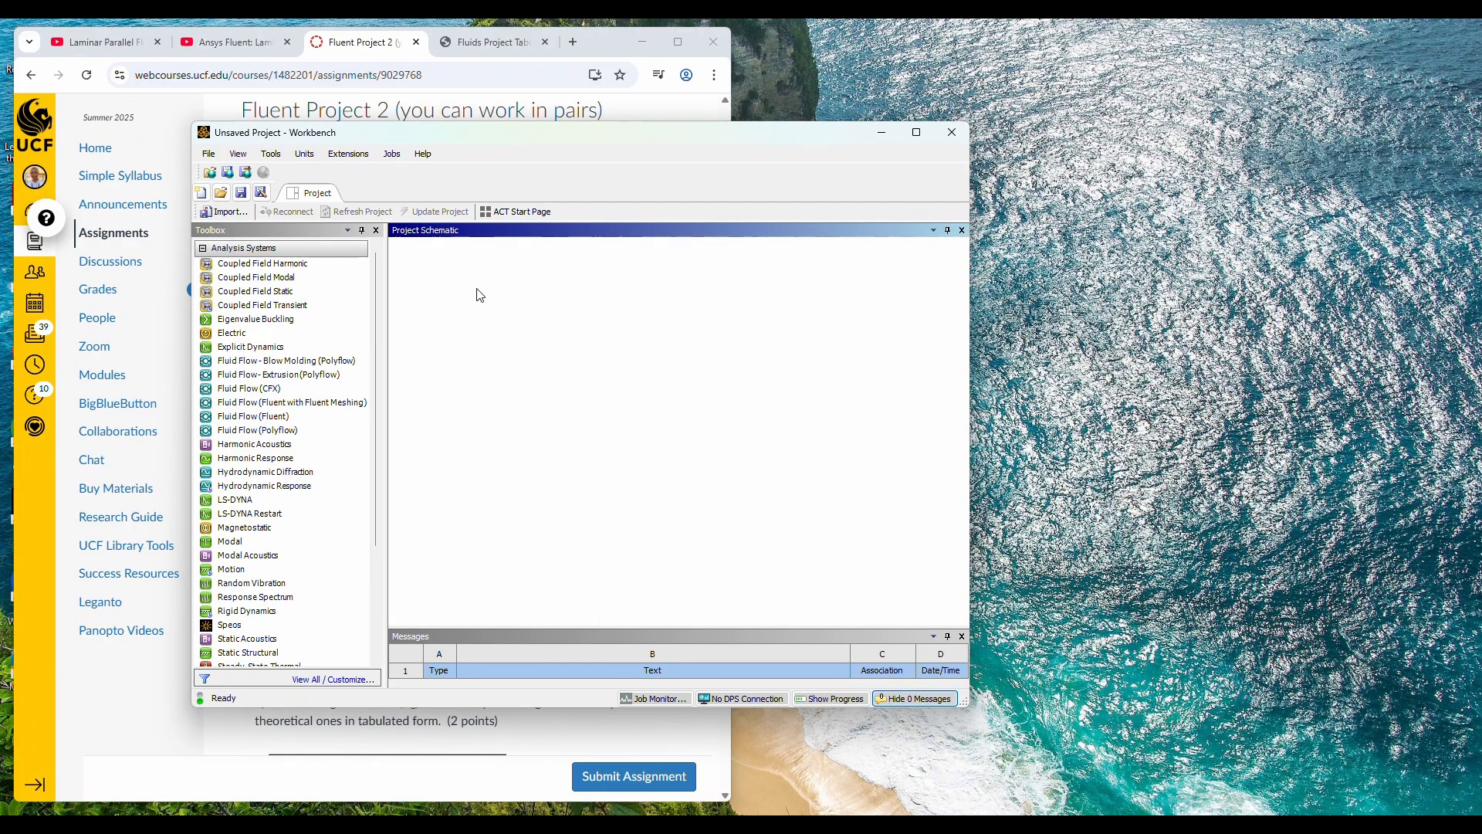
Step: Add a Fluid Flow (Fluent) analysis system to the project schematic and name it Project 2
double_click(284, 416)
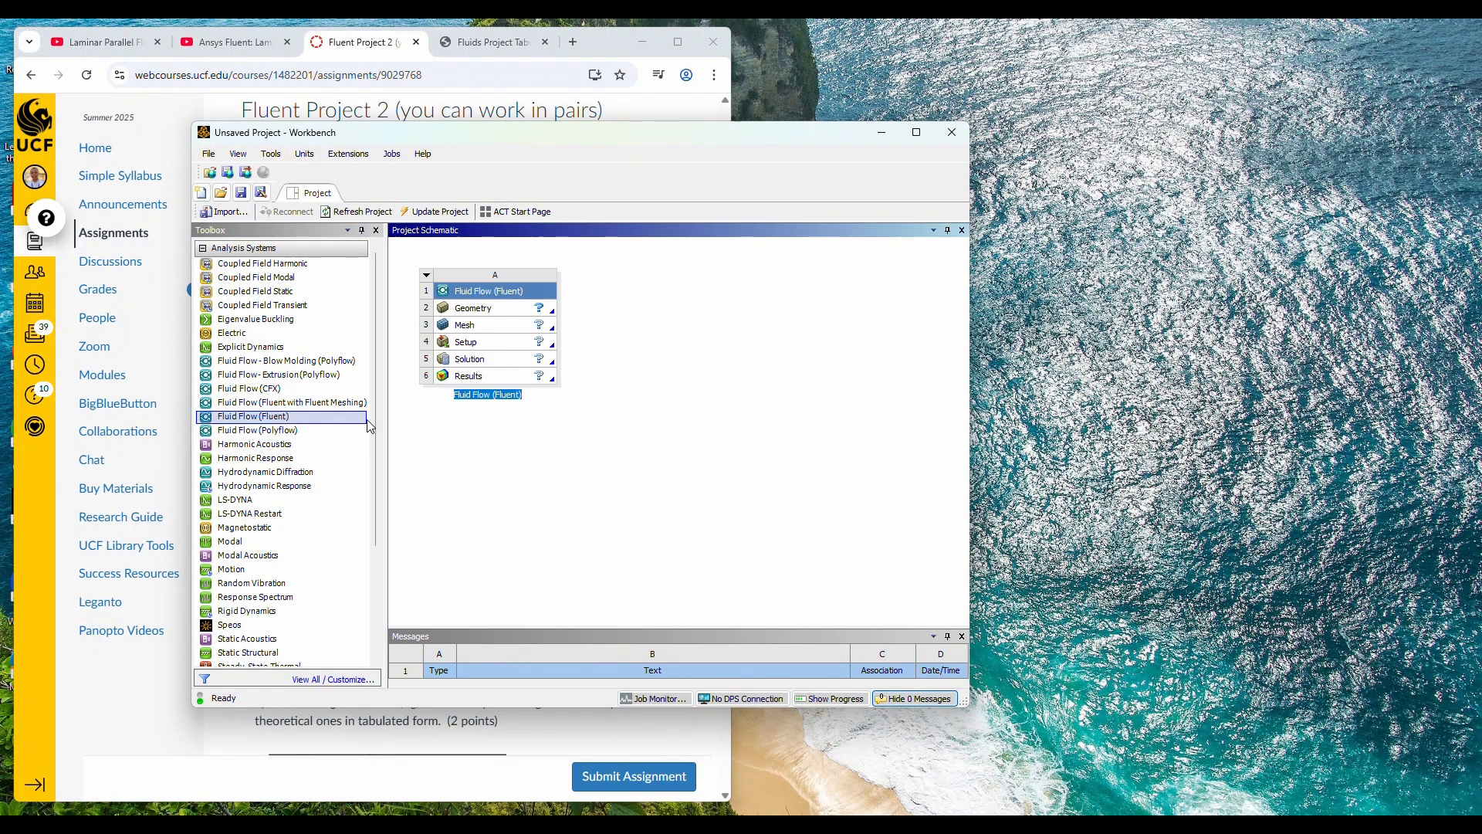
type("Pr")
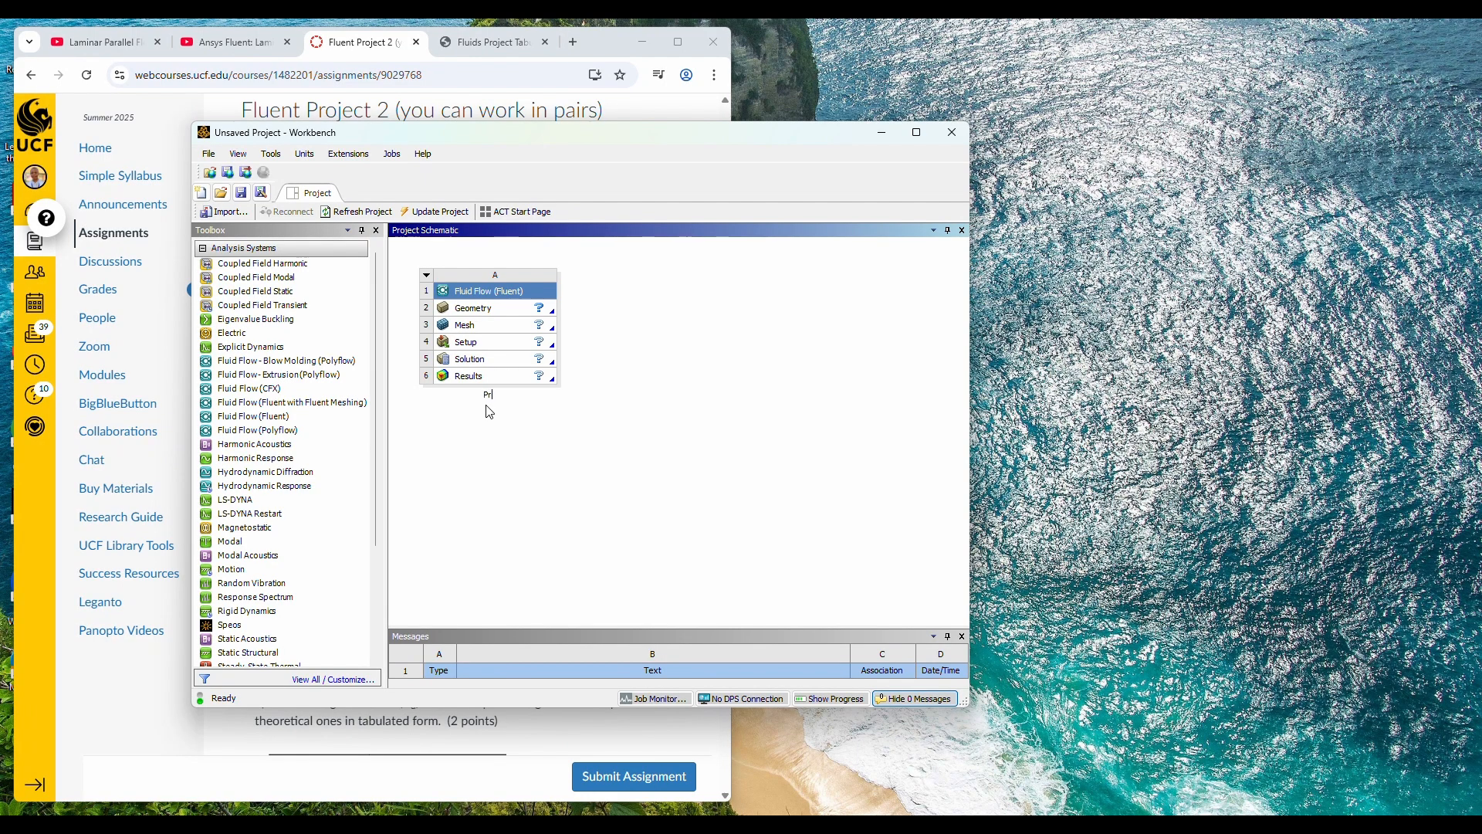
type("oject 2")
key("Return")
Step: Create a new DesignModeler geometry for Project 2 and begin sketching on the XYPlane, viewed face-on
right_click(530, 312)
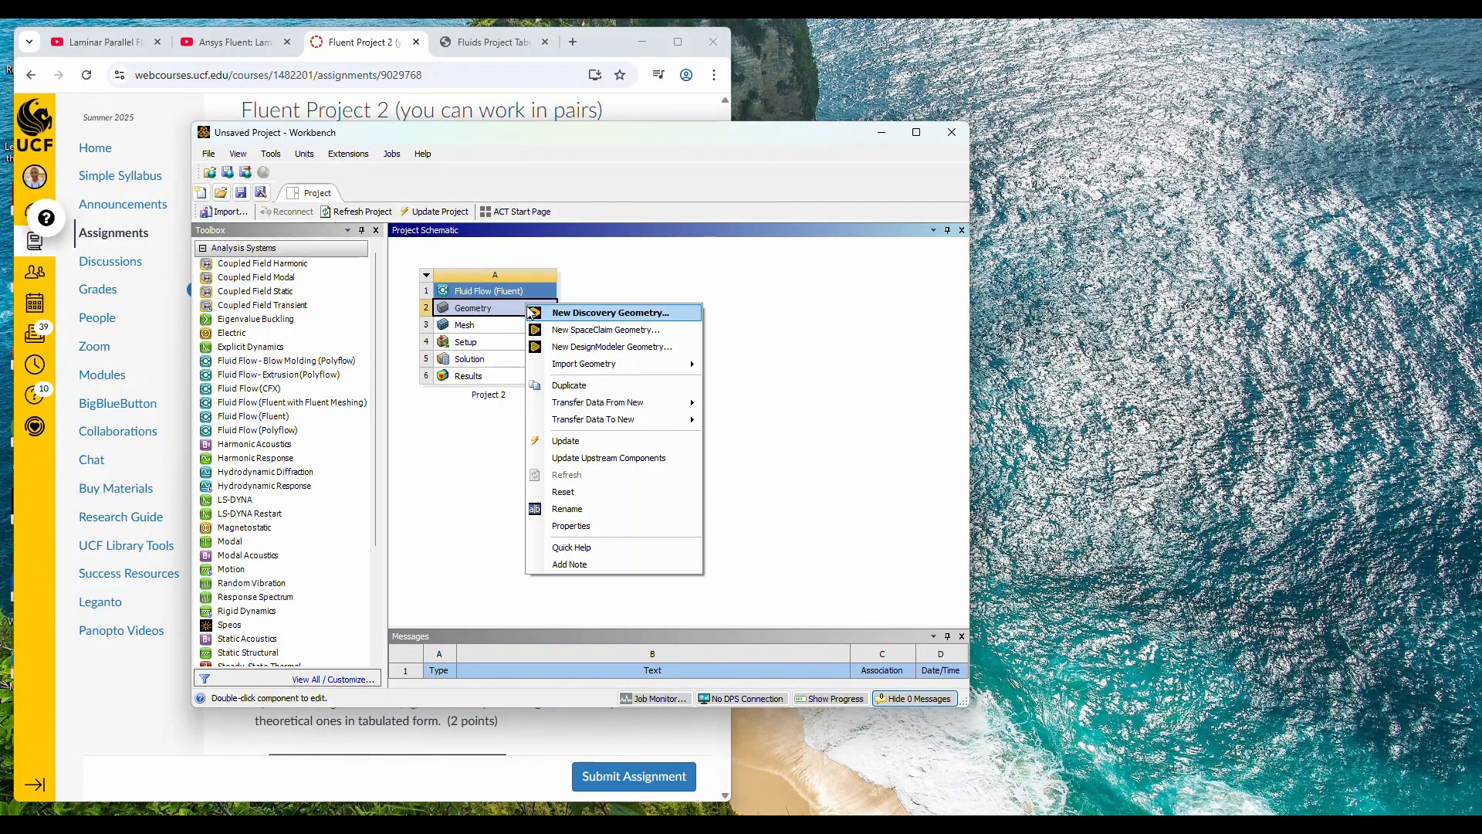
left_click(560, 347)
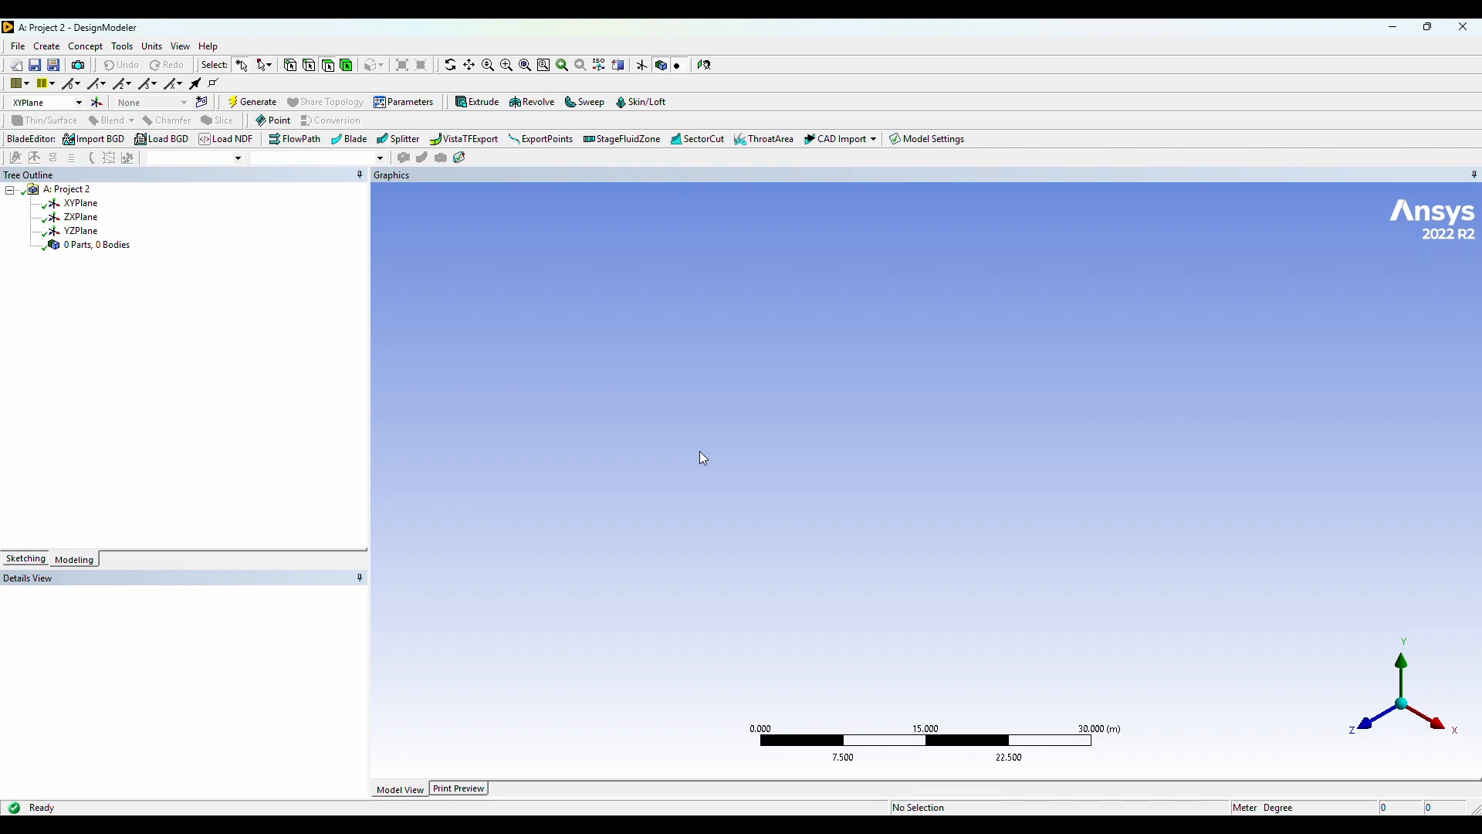
left_click(1366, 724)
left_click(82, 204)
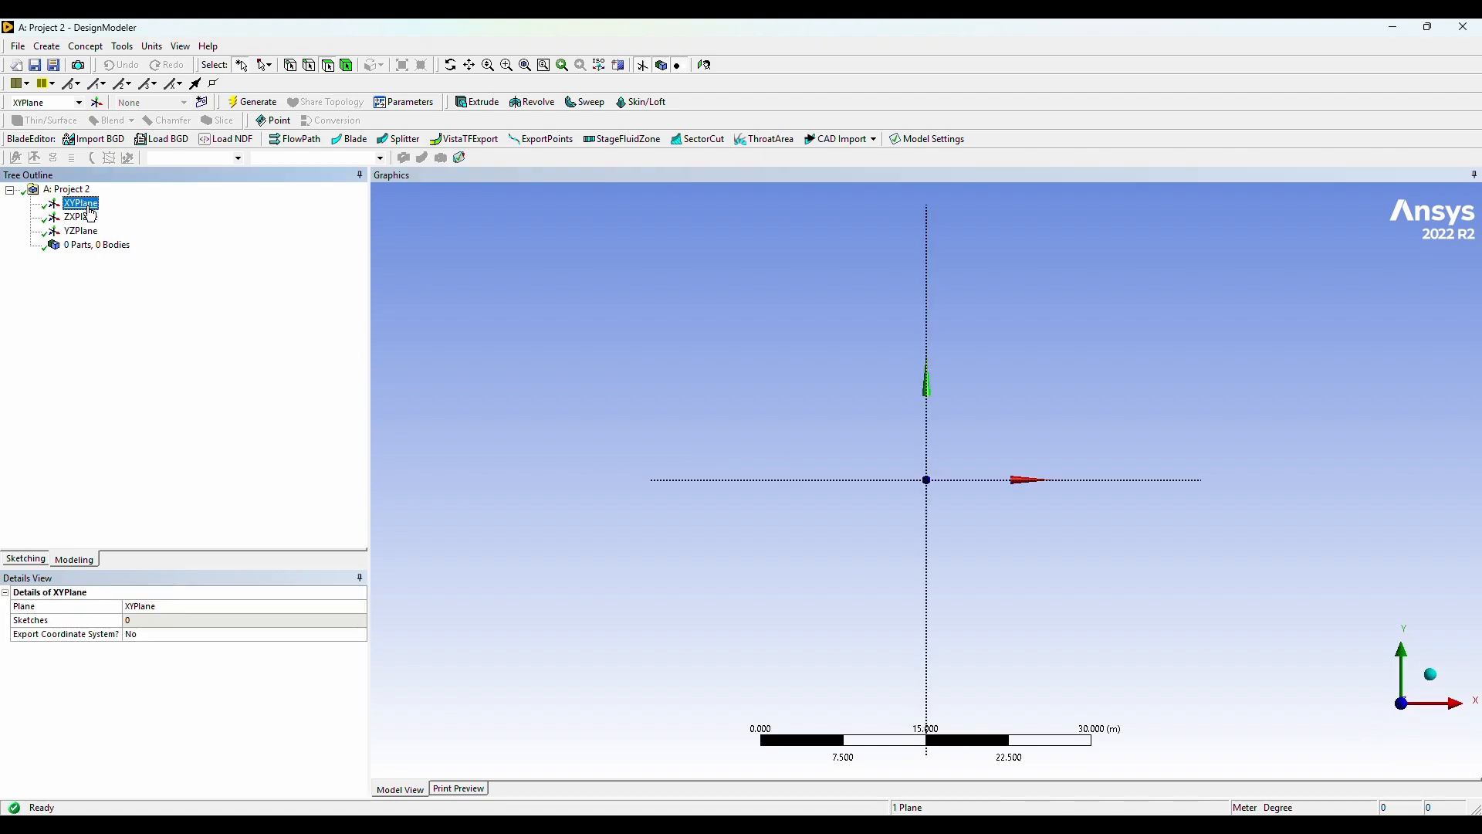
left_click(45, 561)
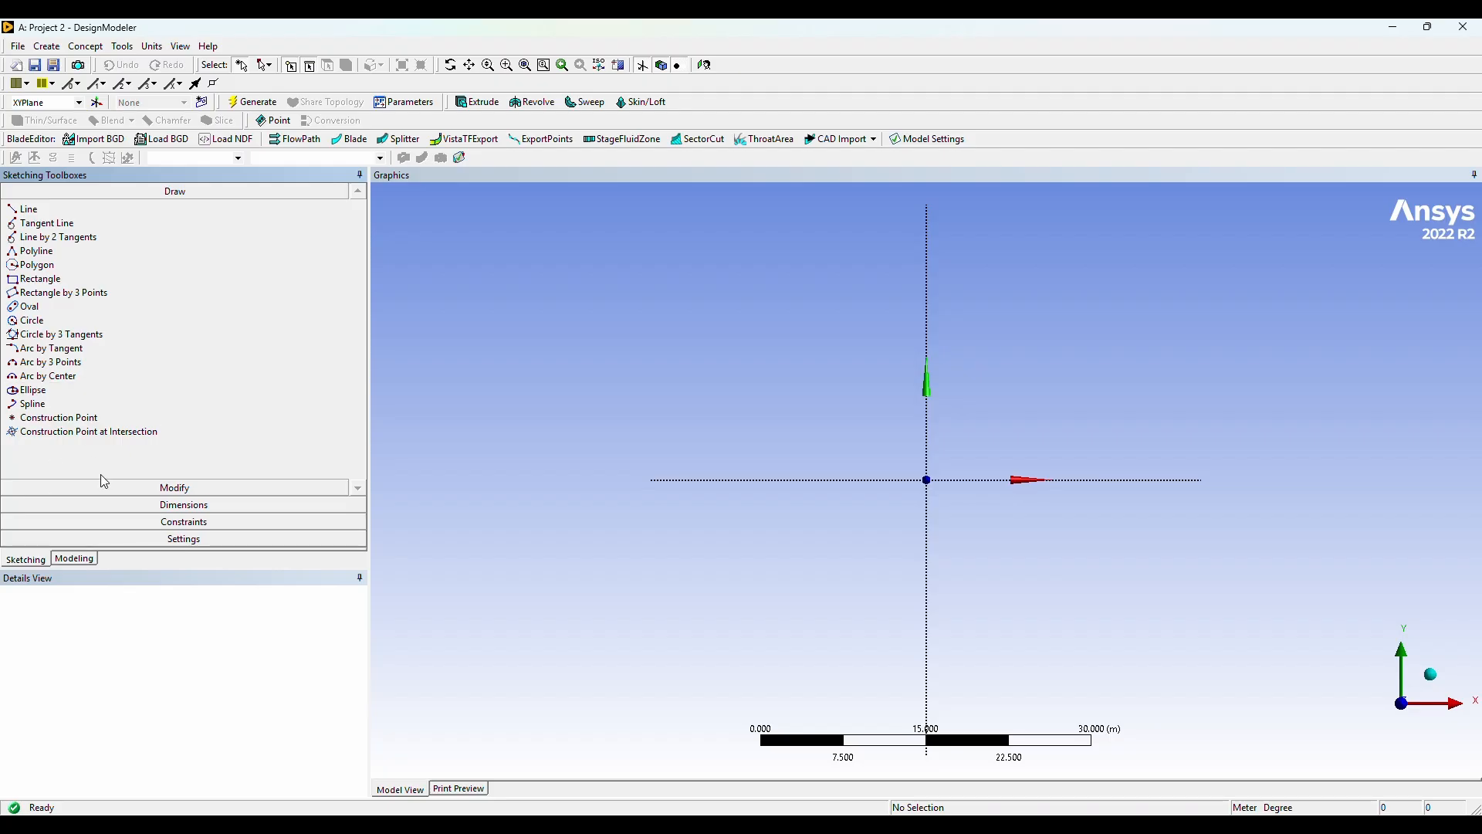
Step: Enable the 2D grid display and grid snapping for the sketch
left_click(124, 536)
left_click(124, 281)
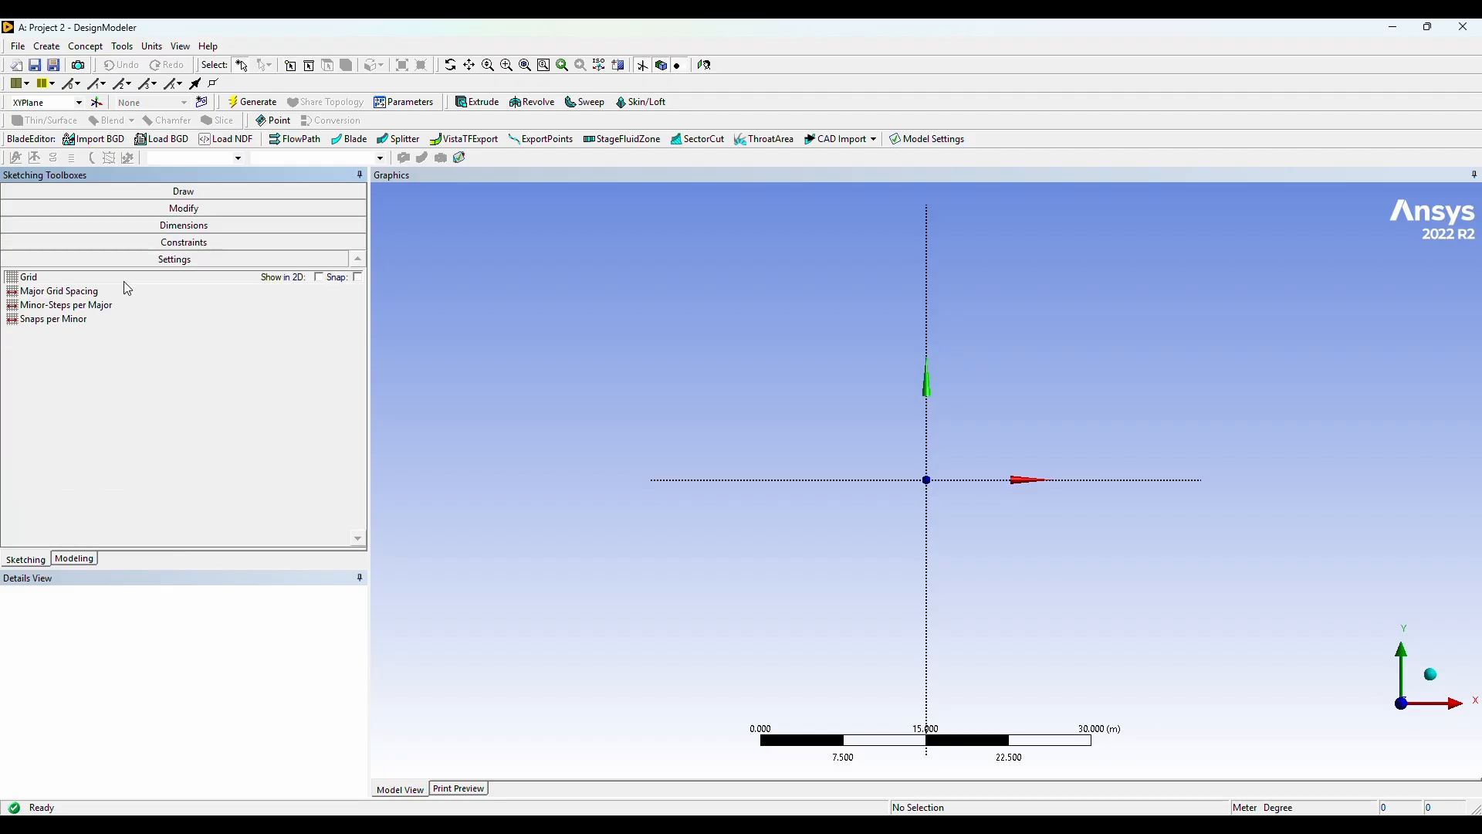
left_click(318, 278)
left_click(358, 278)
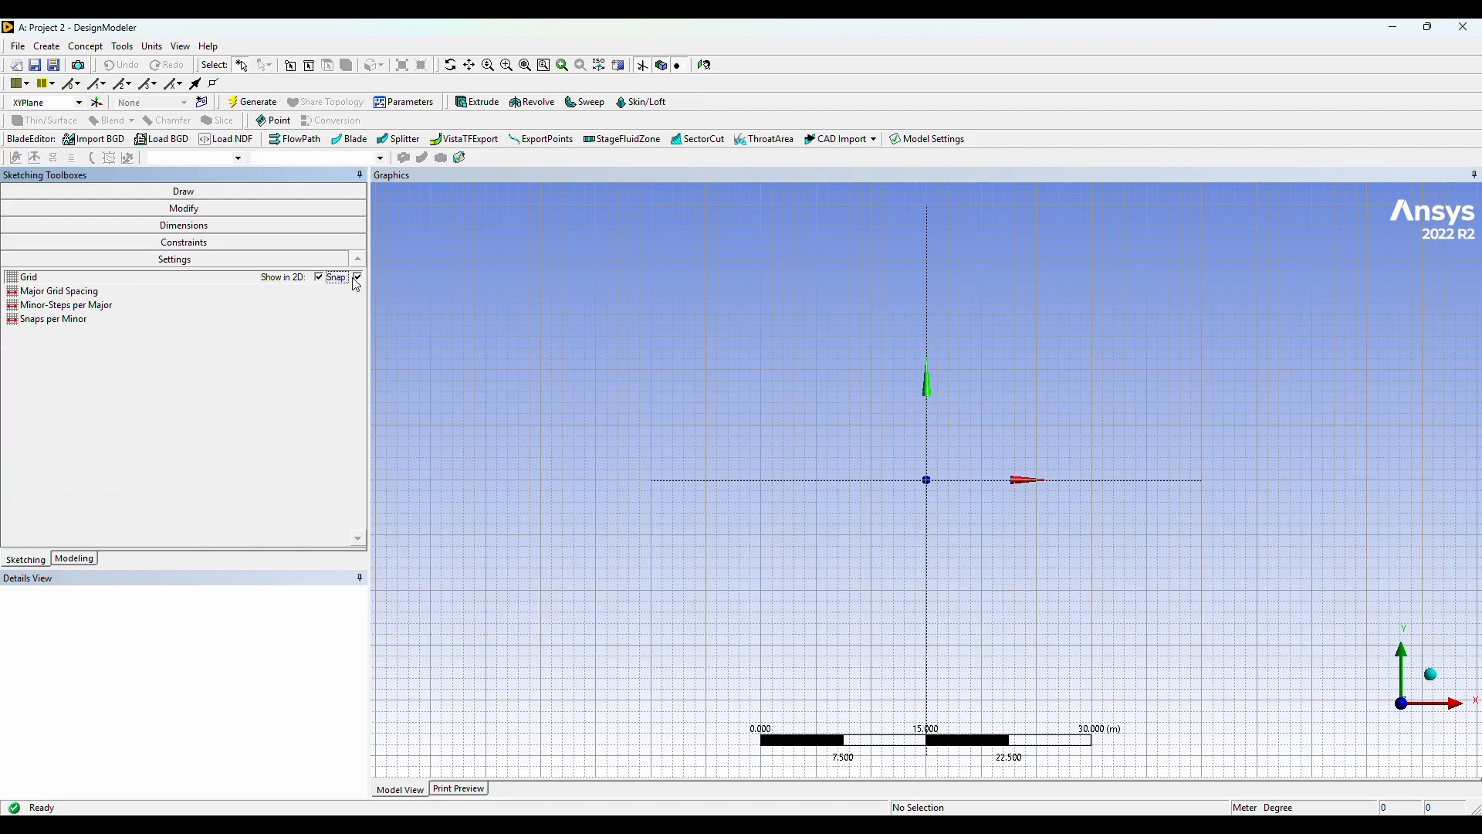
Step: Set the major grid spacing to 0.1 m and the minor steps per major to 10
left_click(62, 293)
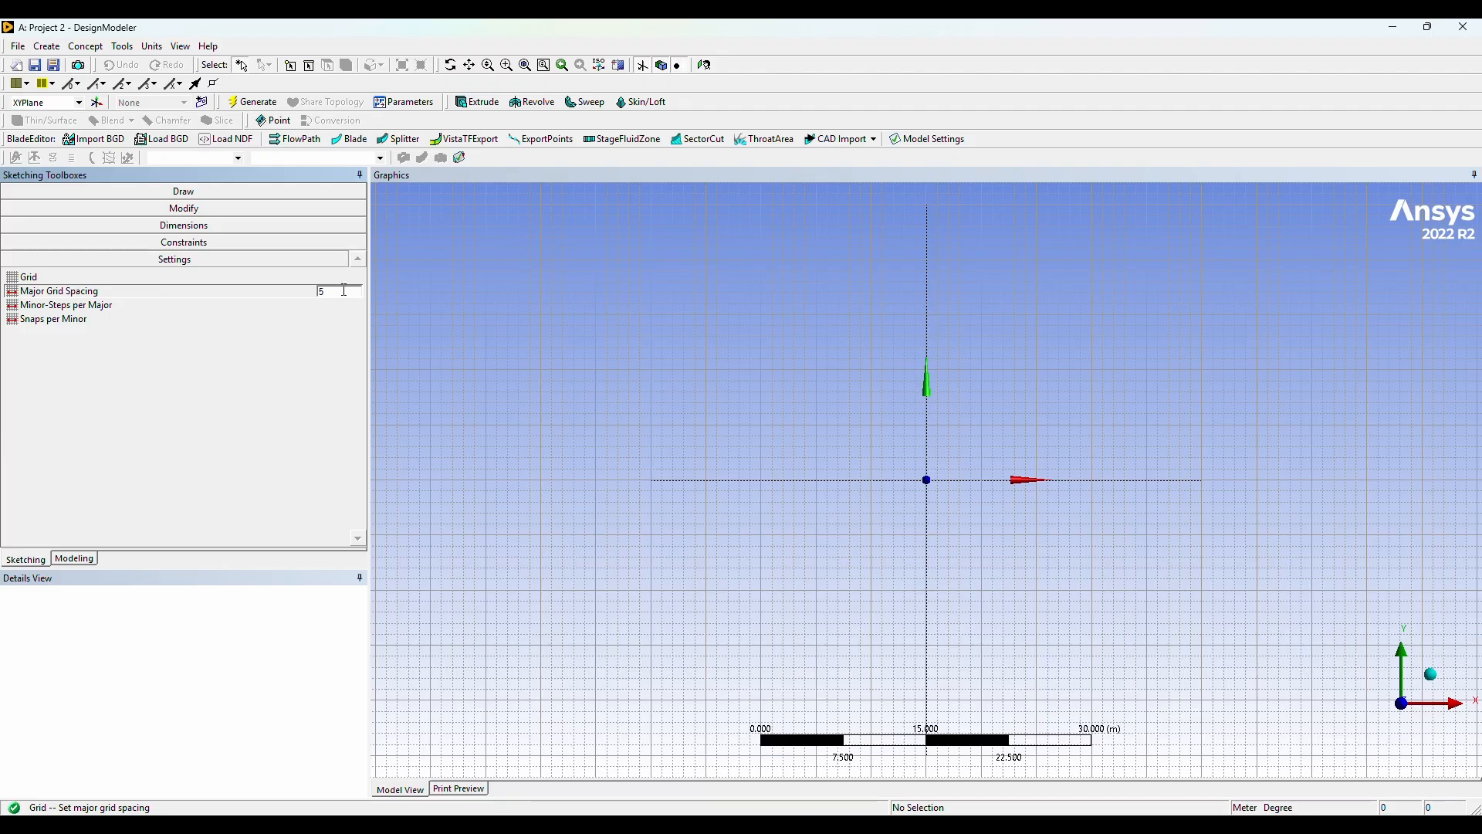
key("Return")
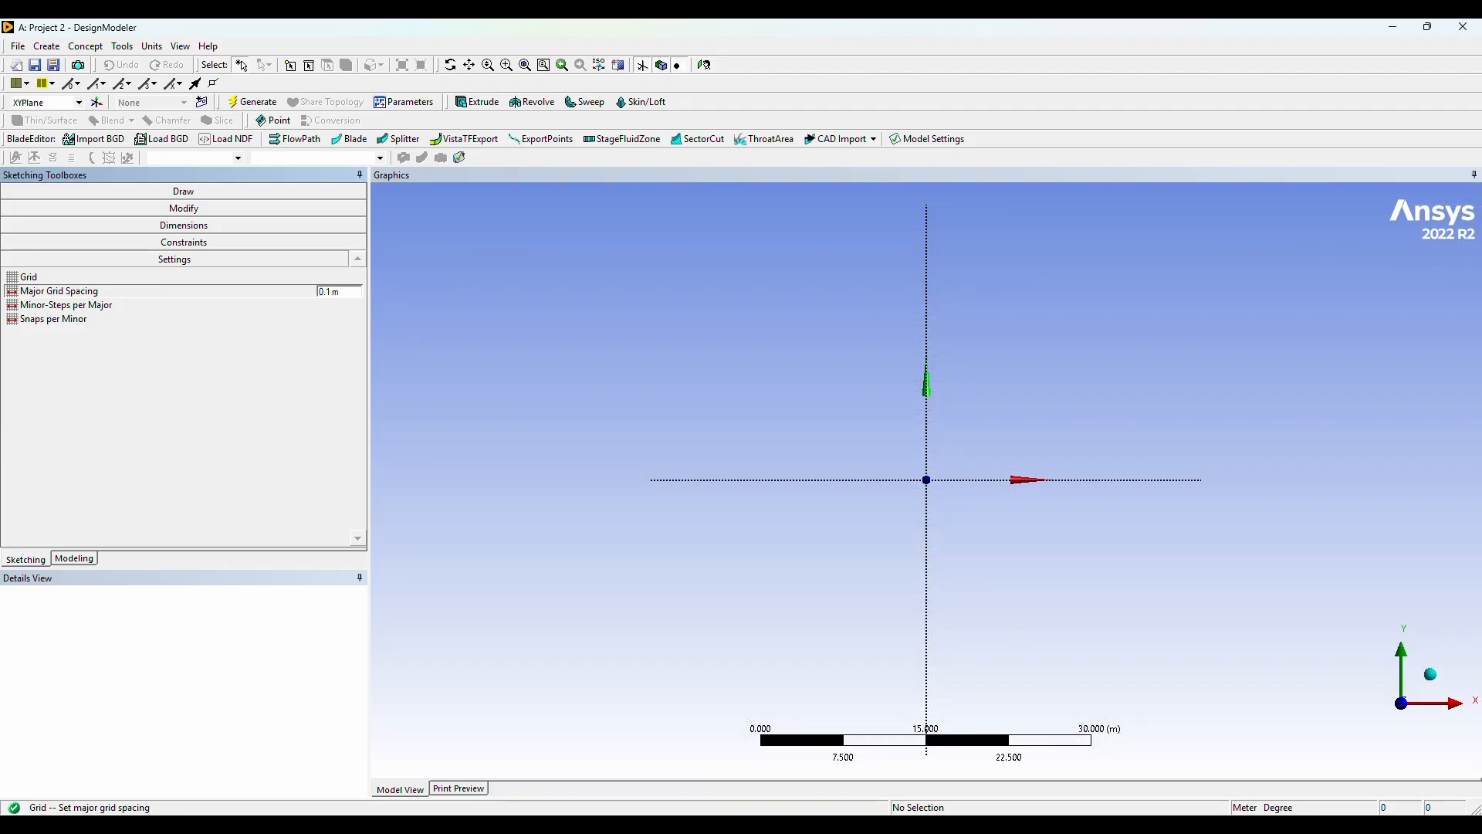
left_click(340, 305)
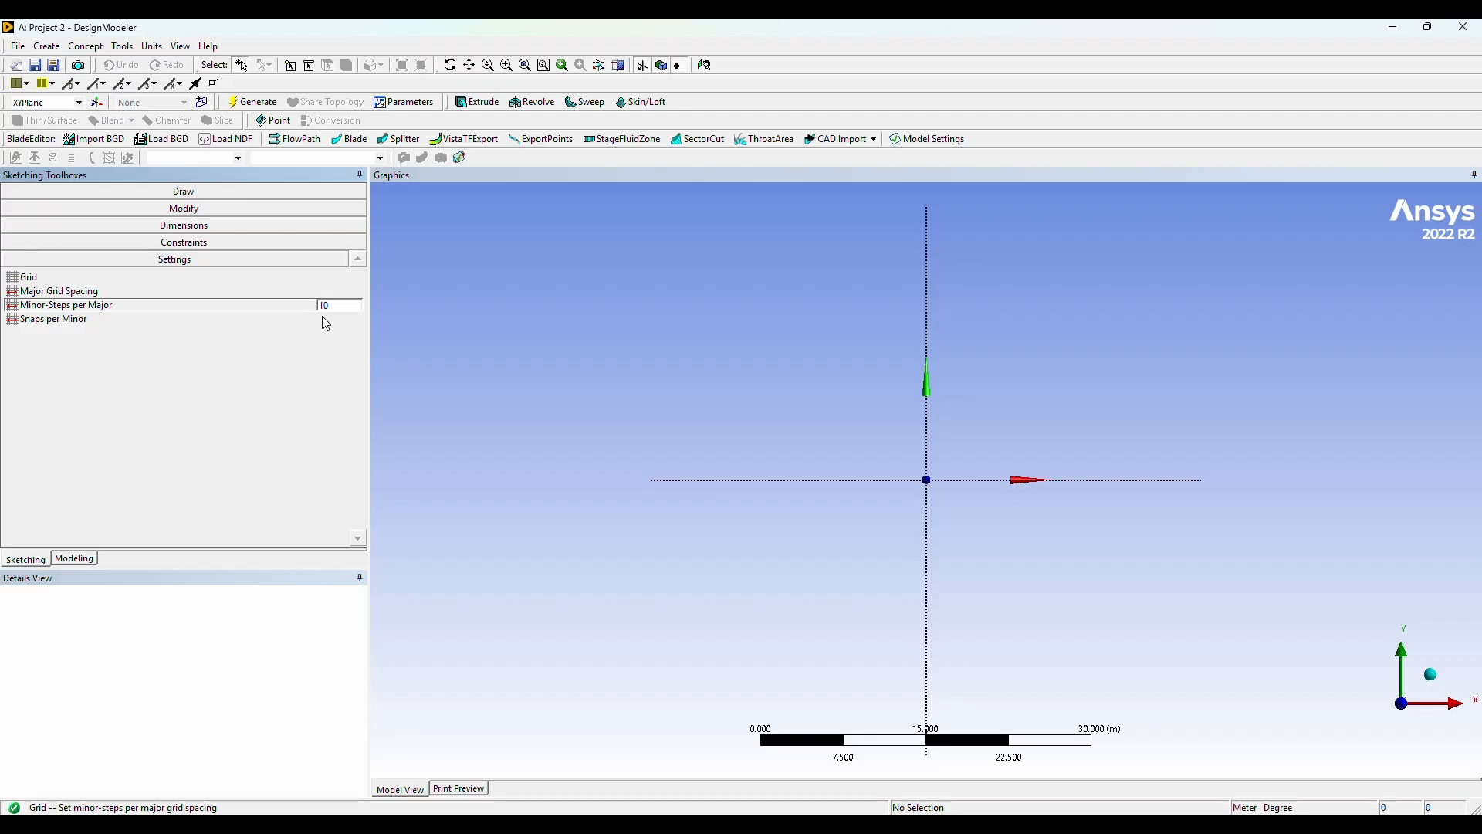
scroll(1044, 386, "up", 10)
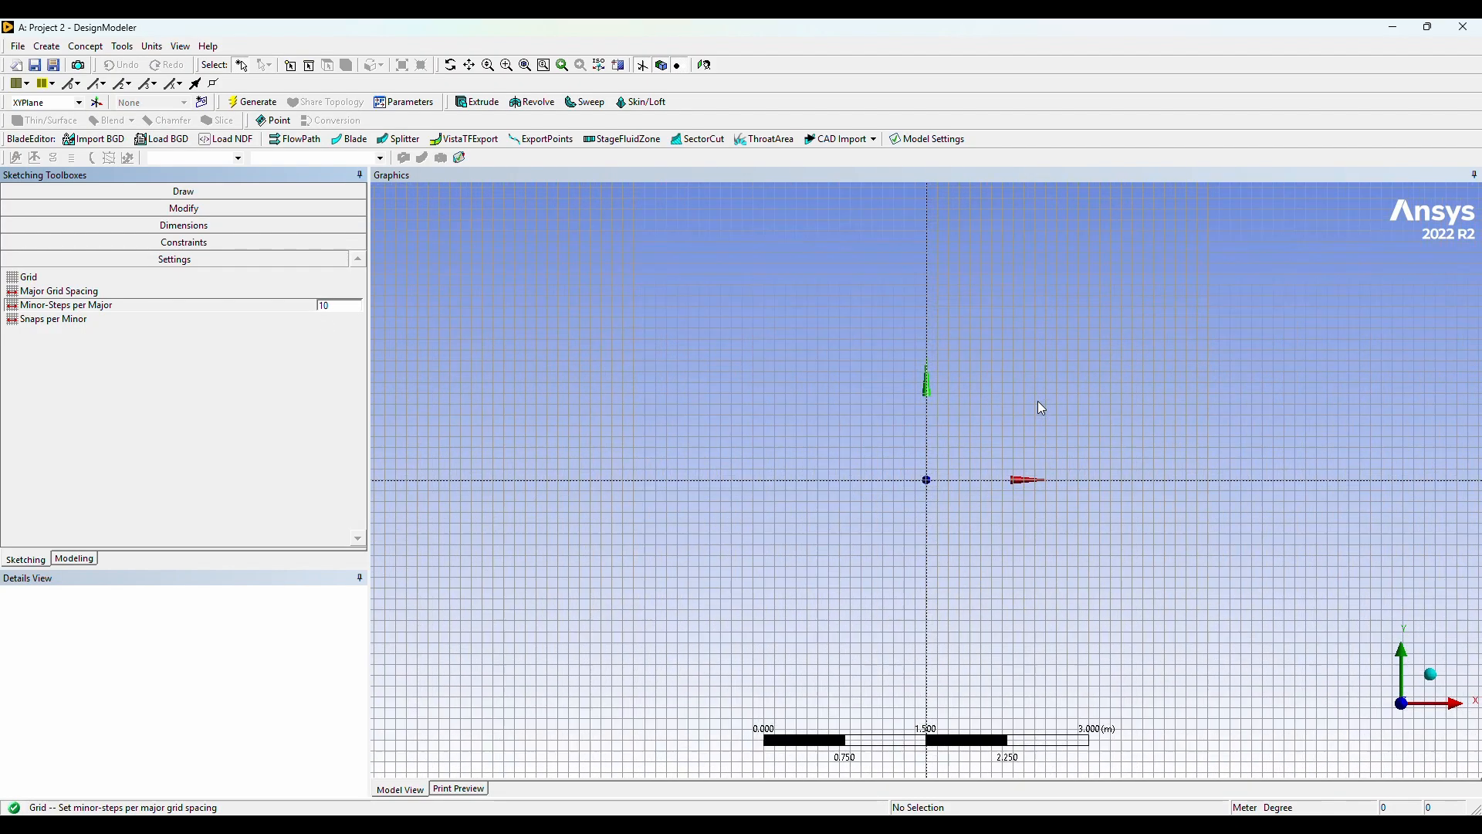
scroll(1041, 406, "up", 5)
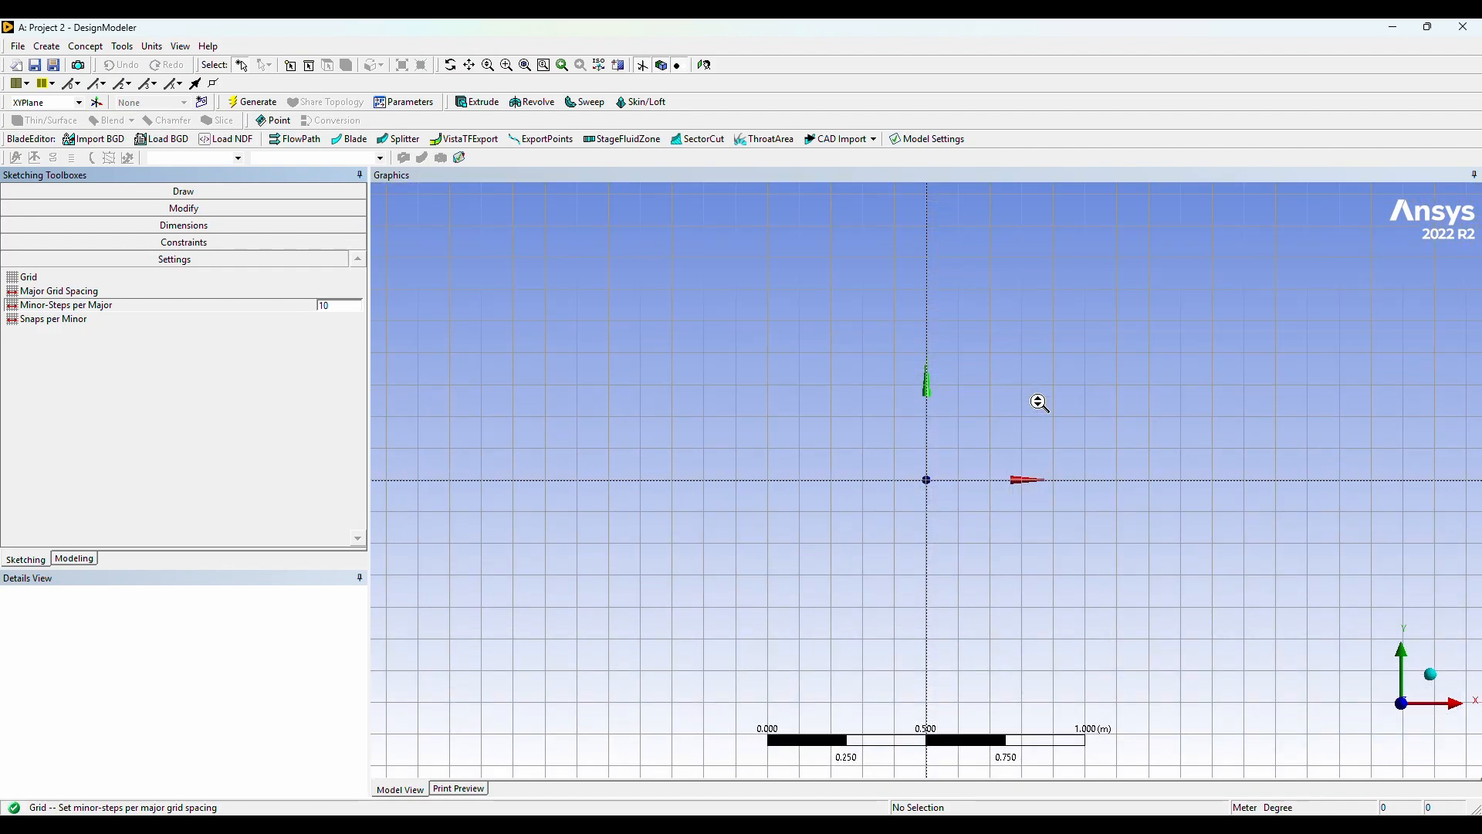
scroll(1039, 402, "up", 1)
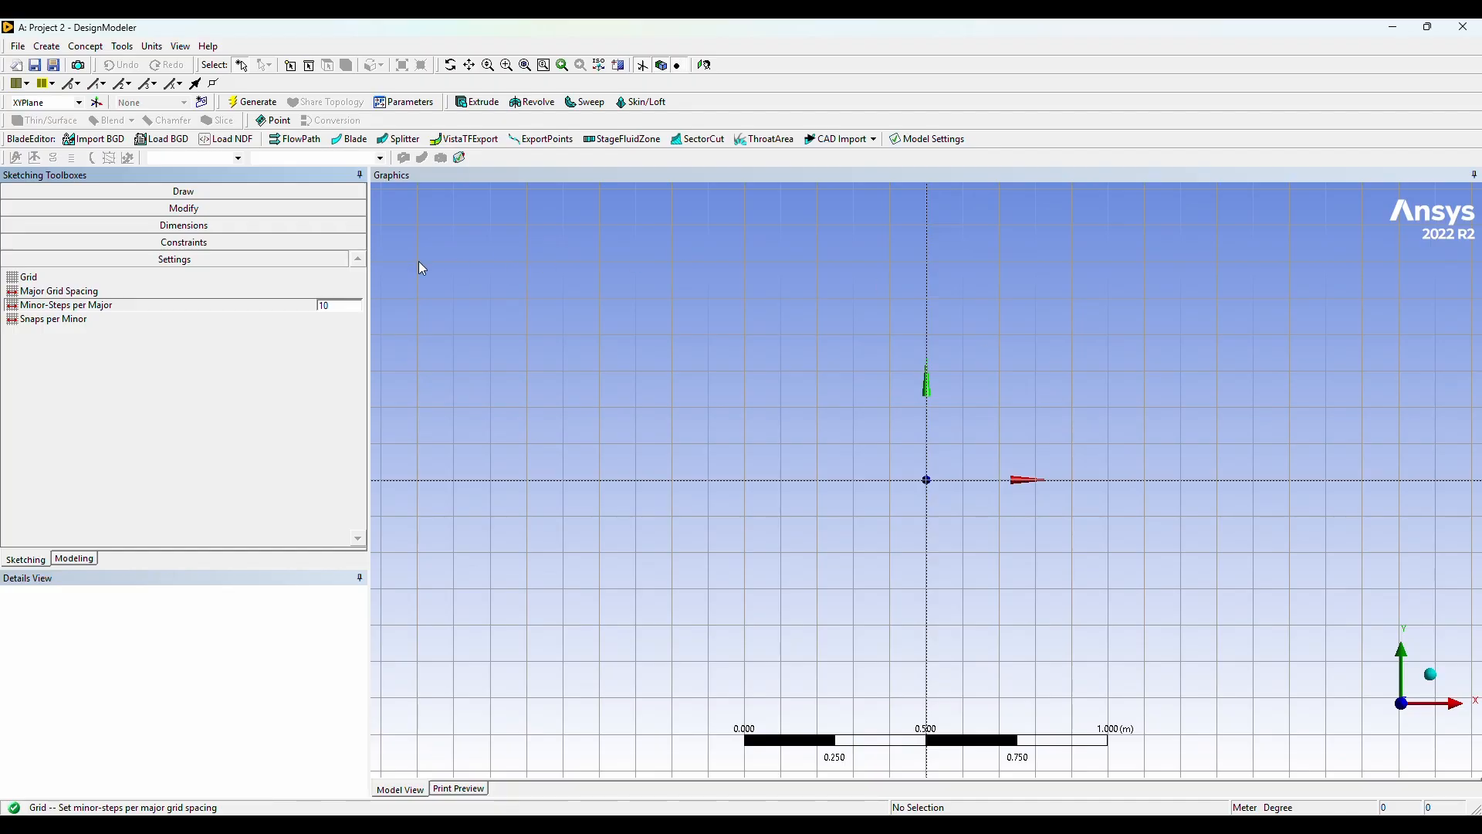
Step: Sketch a rectangle from the origin into the positive XY quadrant, about 1.25 m wide and 0.22 m high
left_click(267, 192)
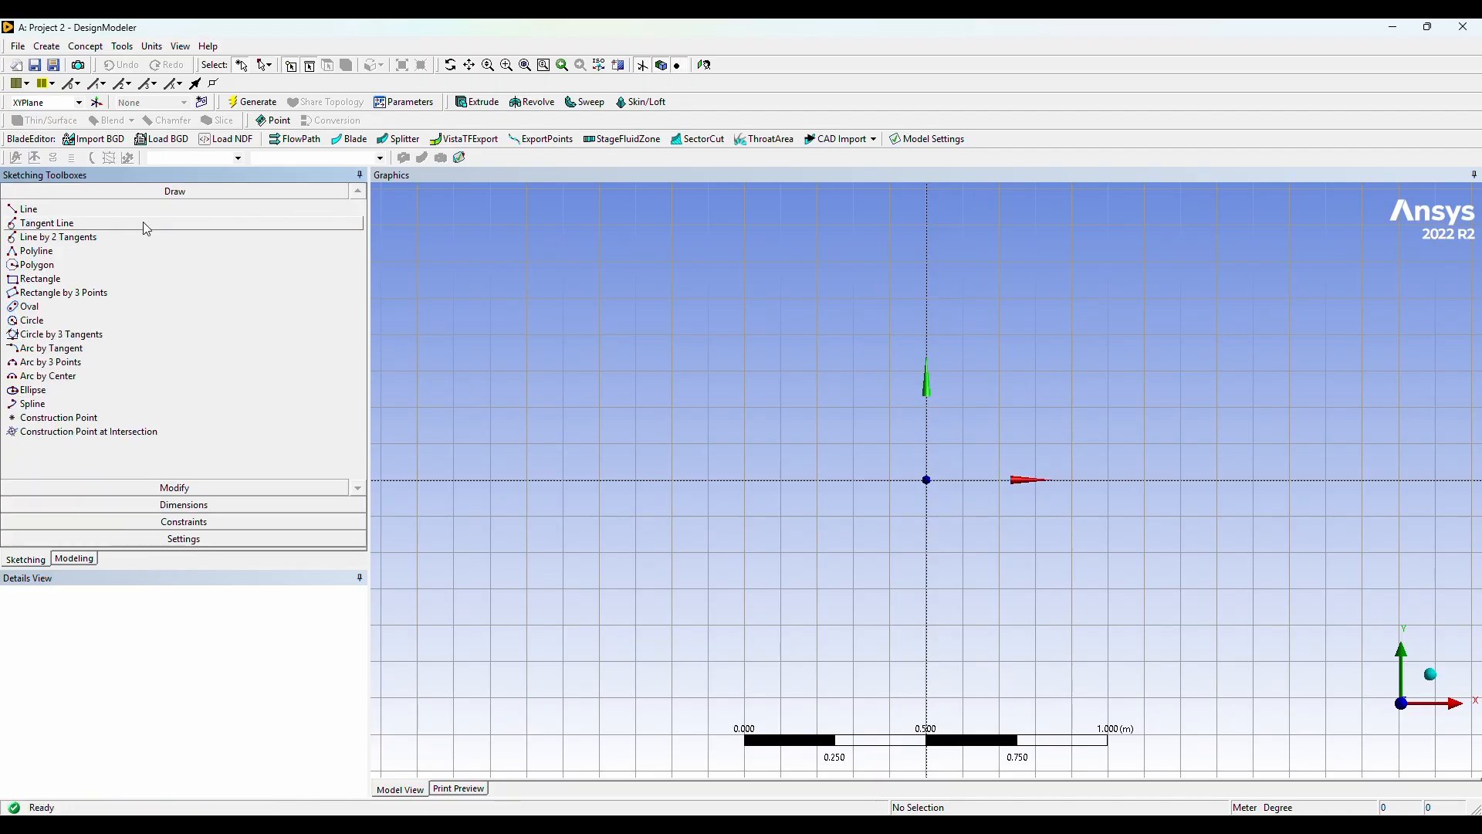
left_click(46, 283)
left_click(927, 479)
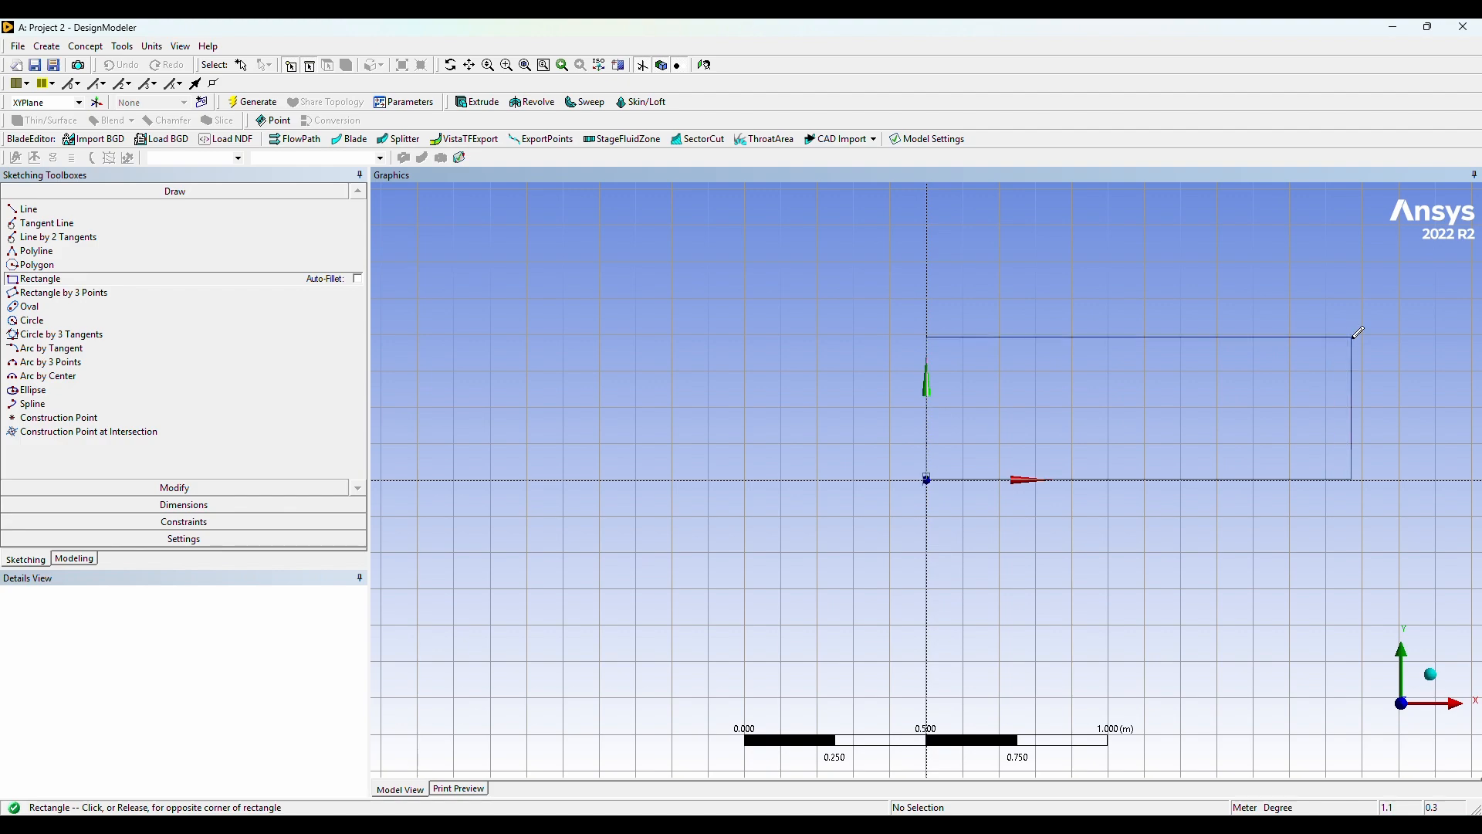
left_click(1380, 400)
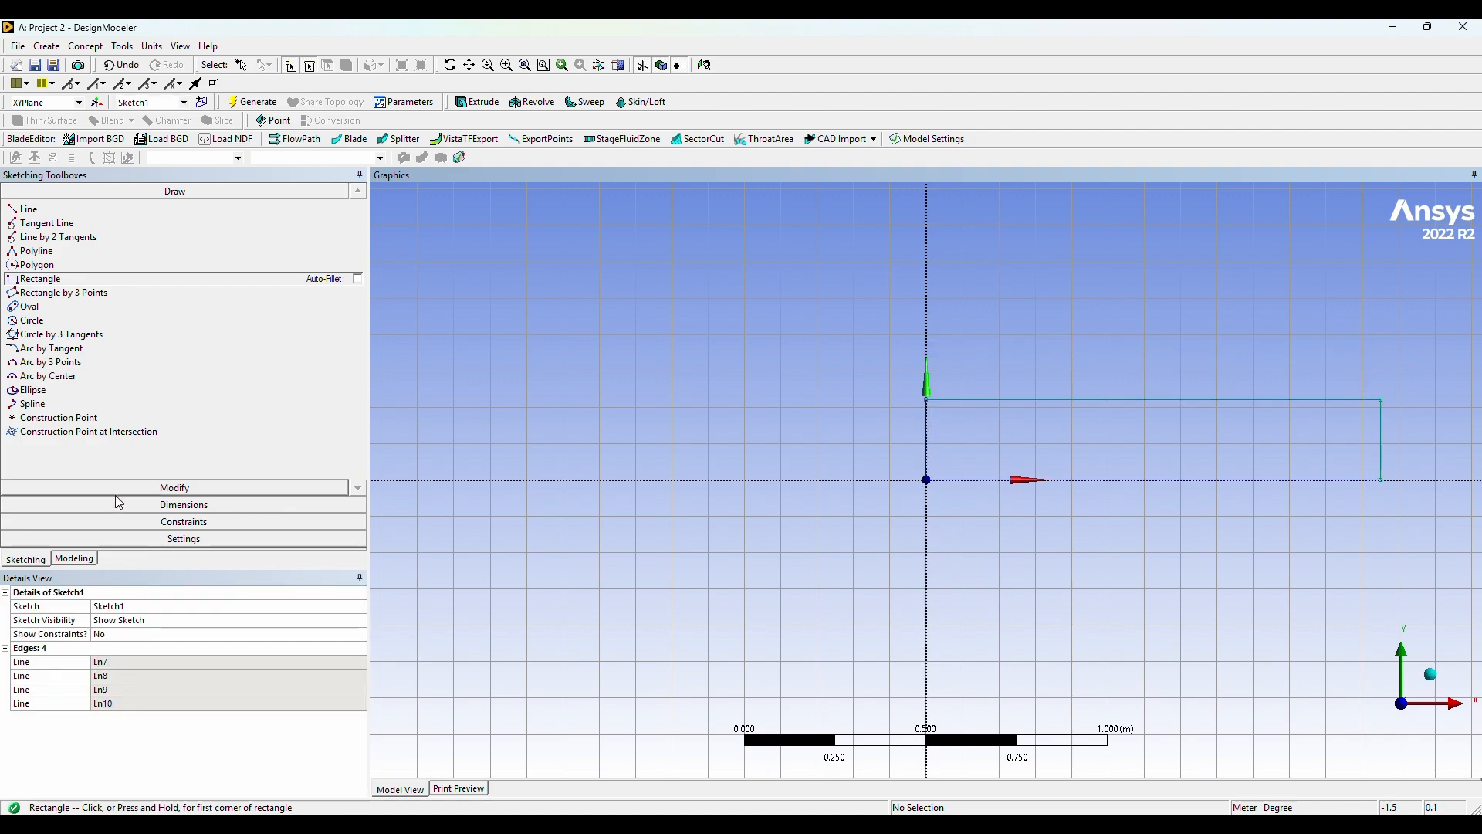
Step: Add a vertical dimension to the rectangle's height and a horizontal dimension to its width
left_click(178, 506)
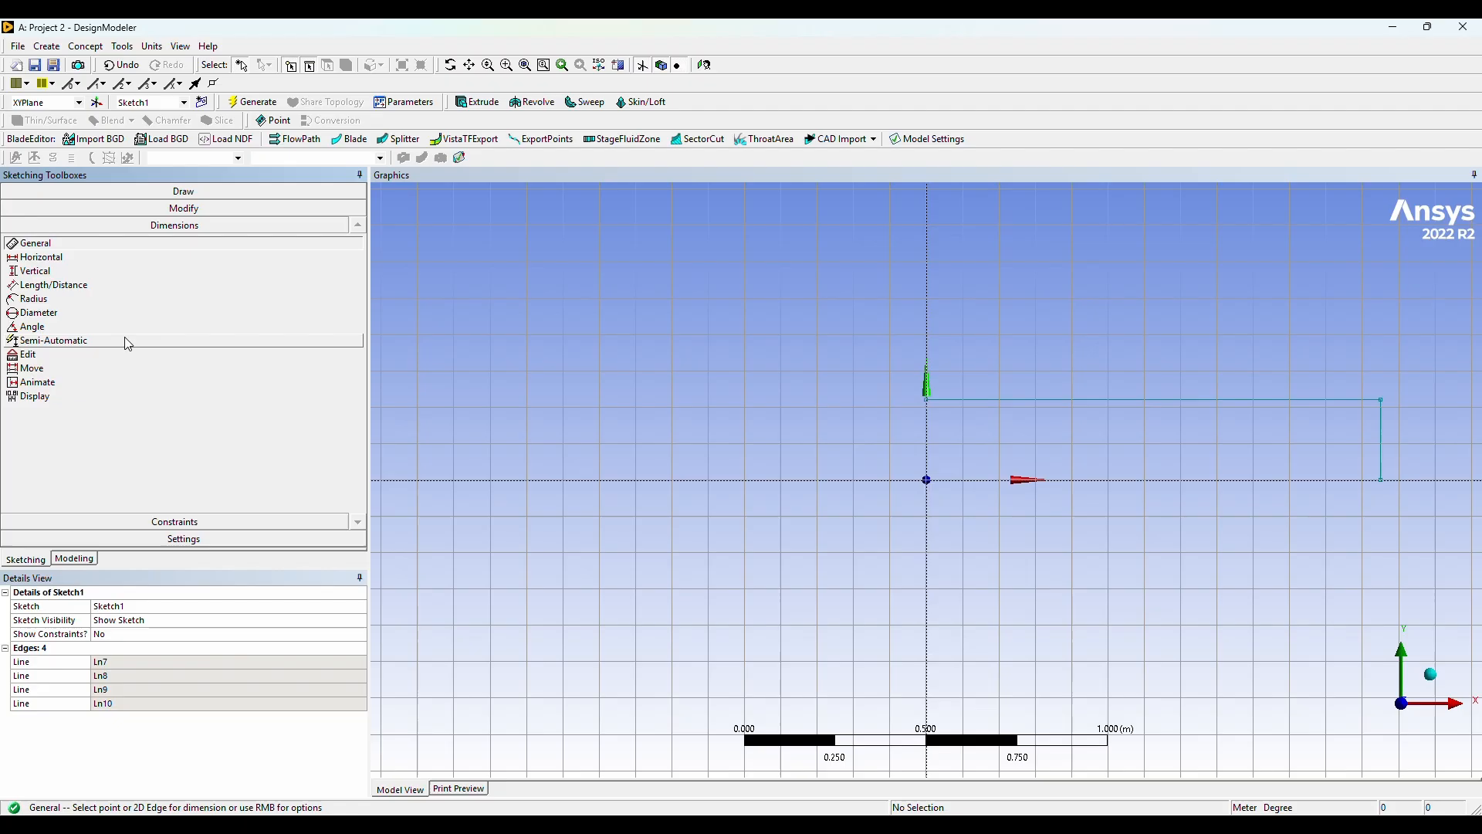
left_click(77, 259)
left_click(1088, 406)
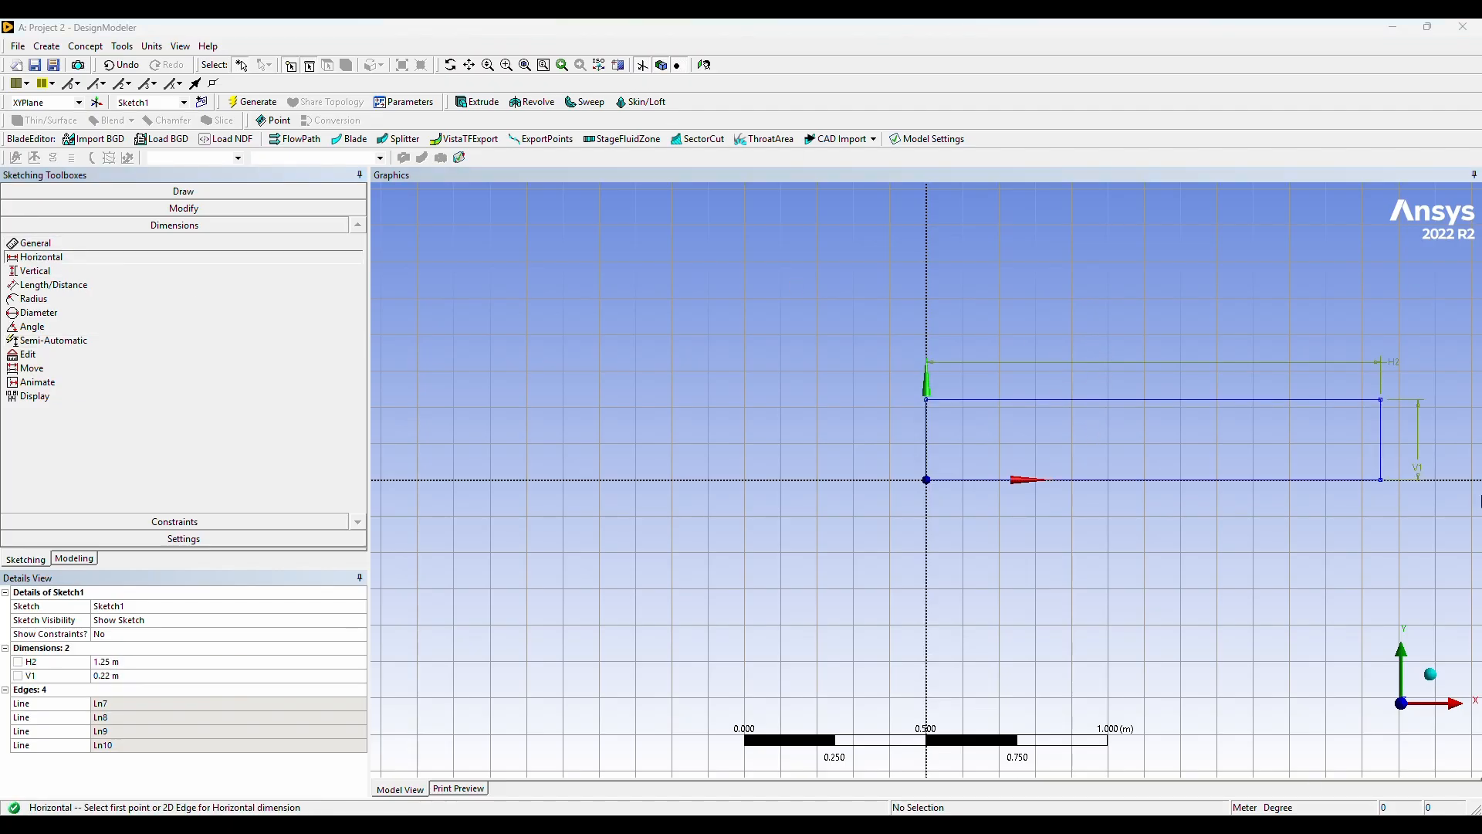
Step: Set the rectangle's horizontal dimension to 1 m and its vertical dimension to 0.1 m
left_click(141, 660)
type("1")
key("Return")
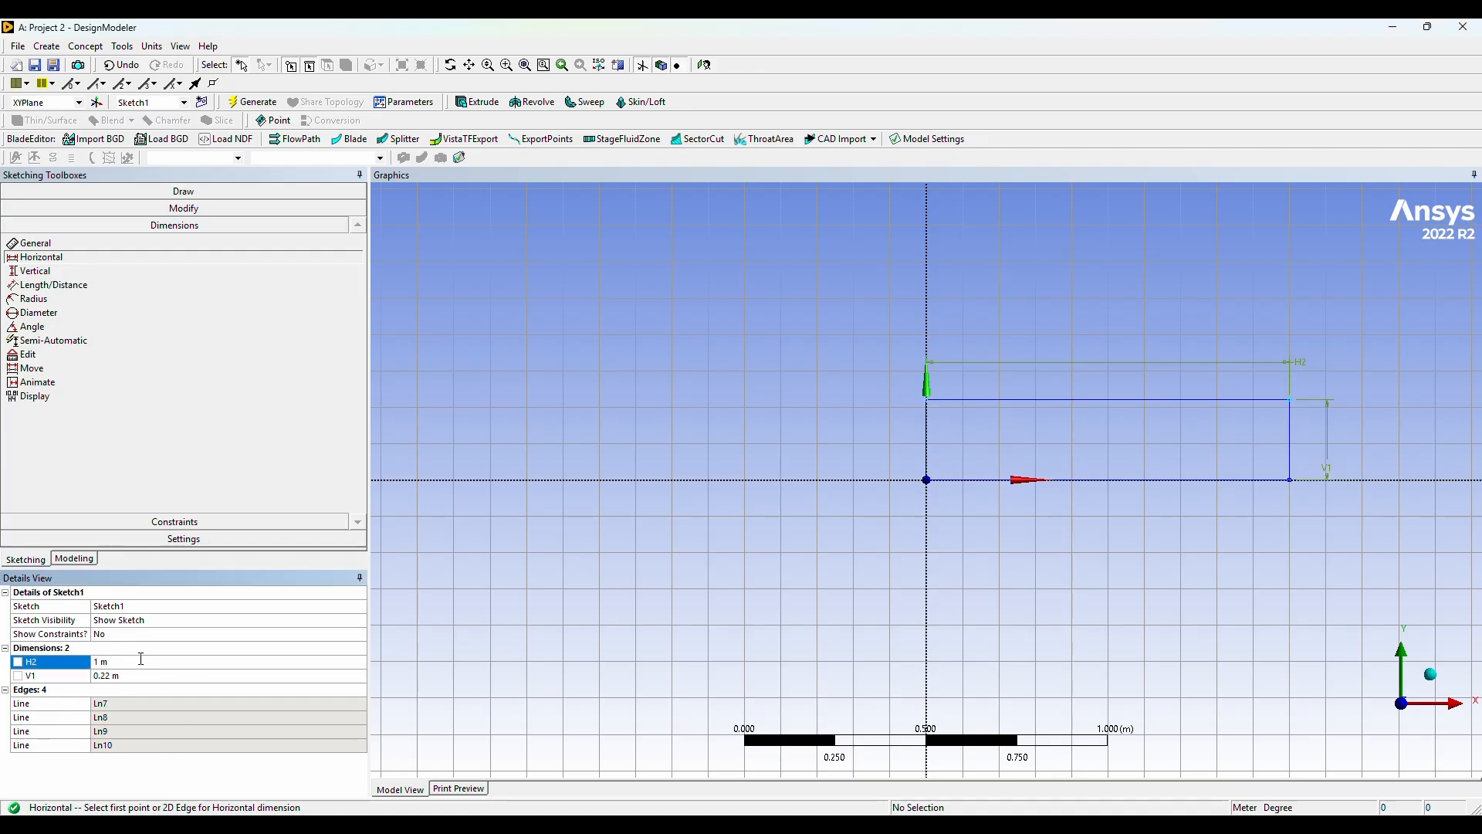
left_click(139, 673)
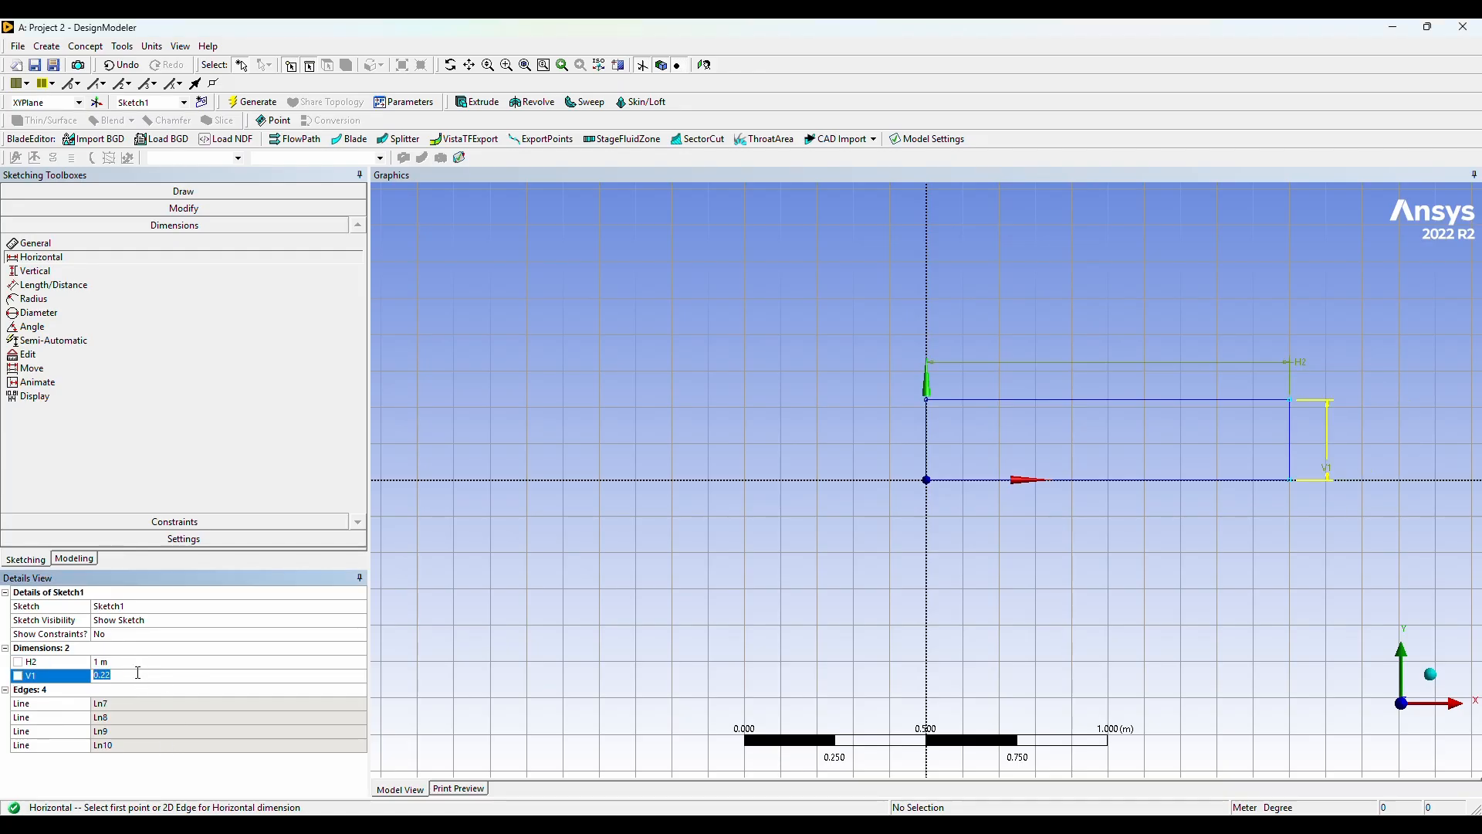
key("Return")
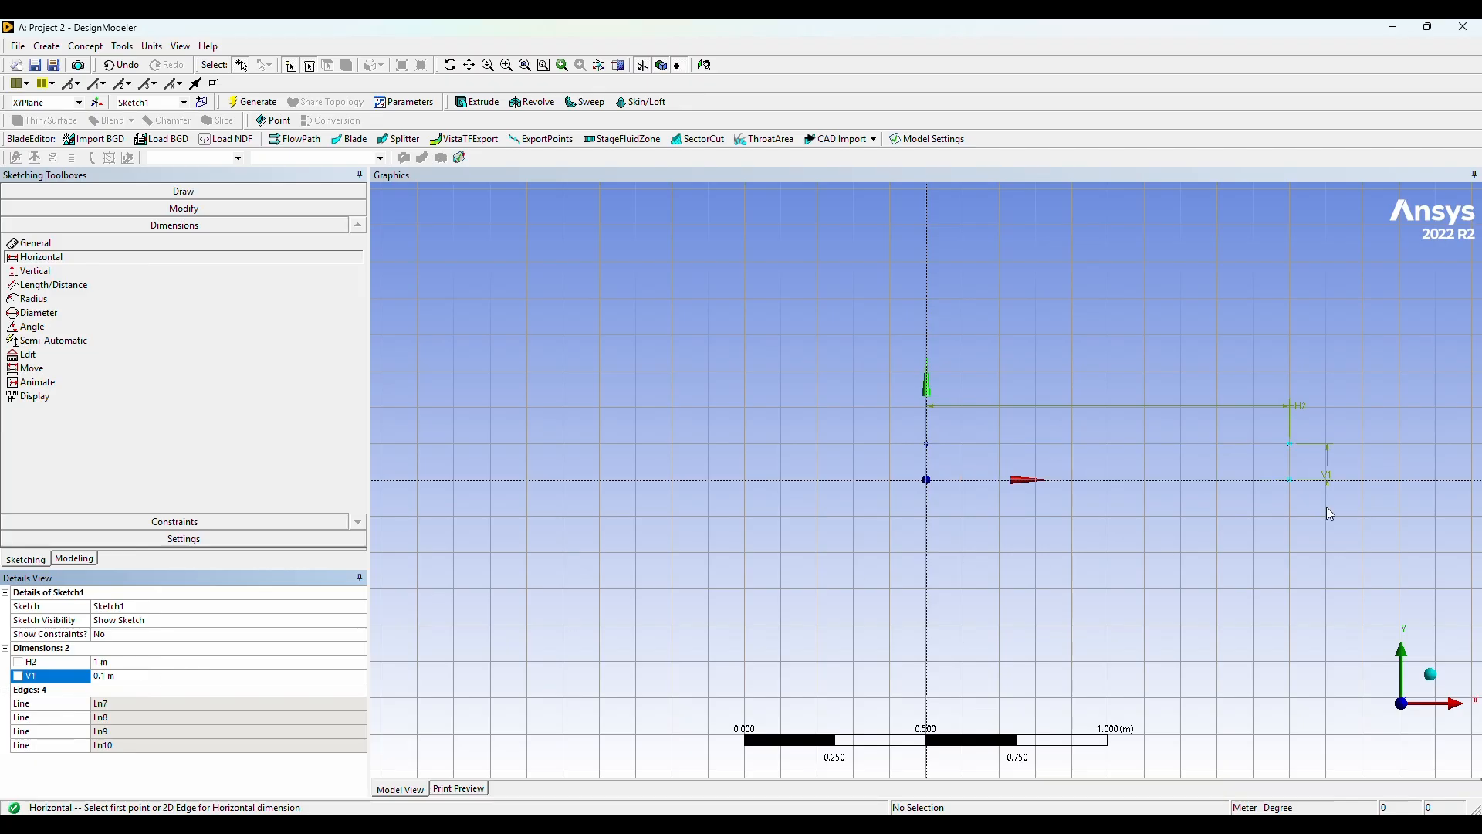
scroll(1422, 415, "up", 2)
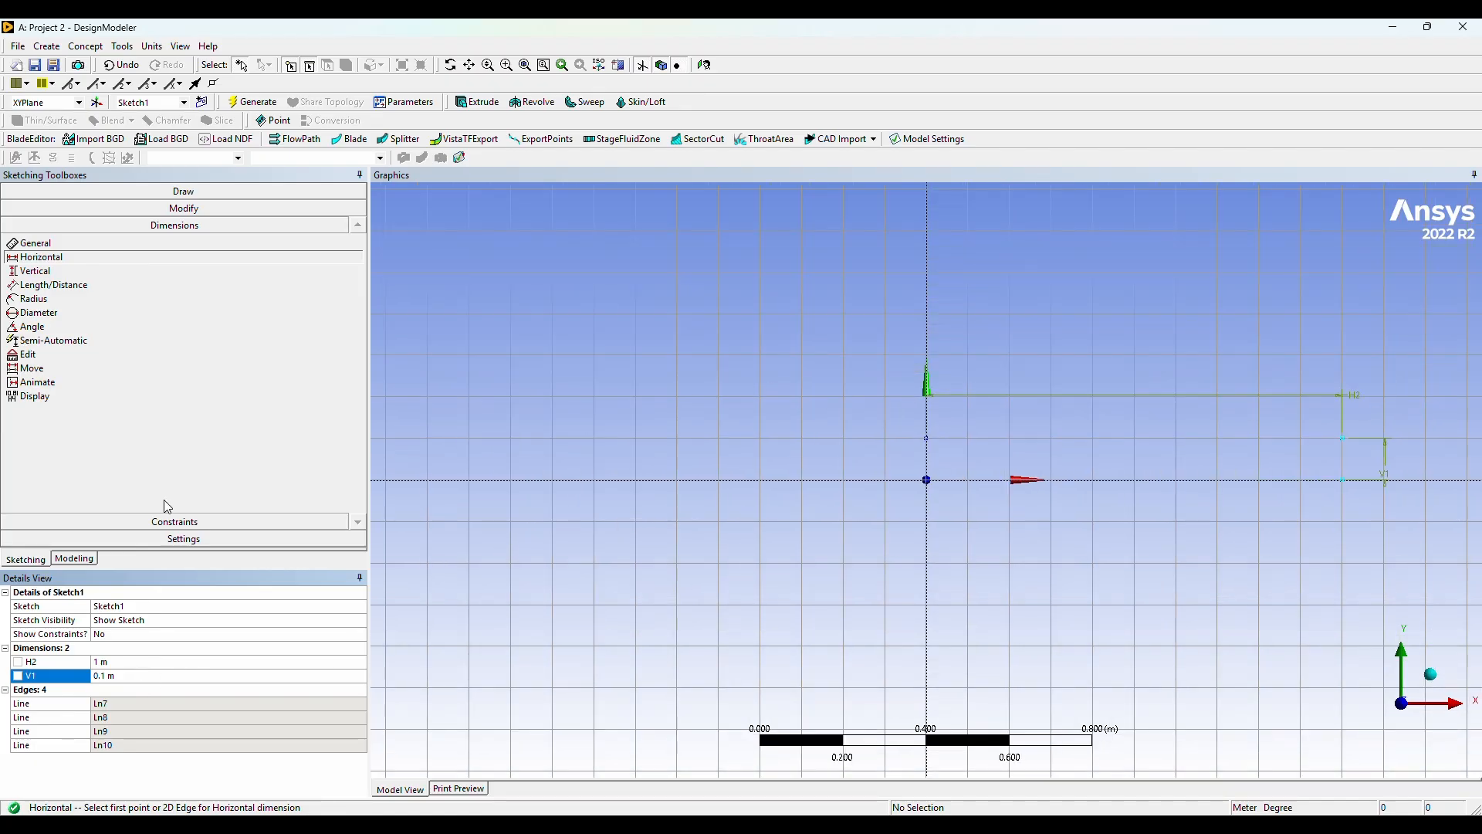
Step: Create a surface from the rectangle sketch using Surfaces From Sketches with Add Material, and generate it
left_click(87, 556)
double_click(78, 205)
left_click(100, 218)
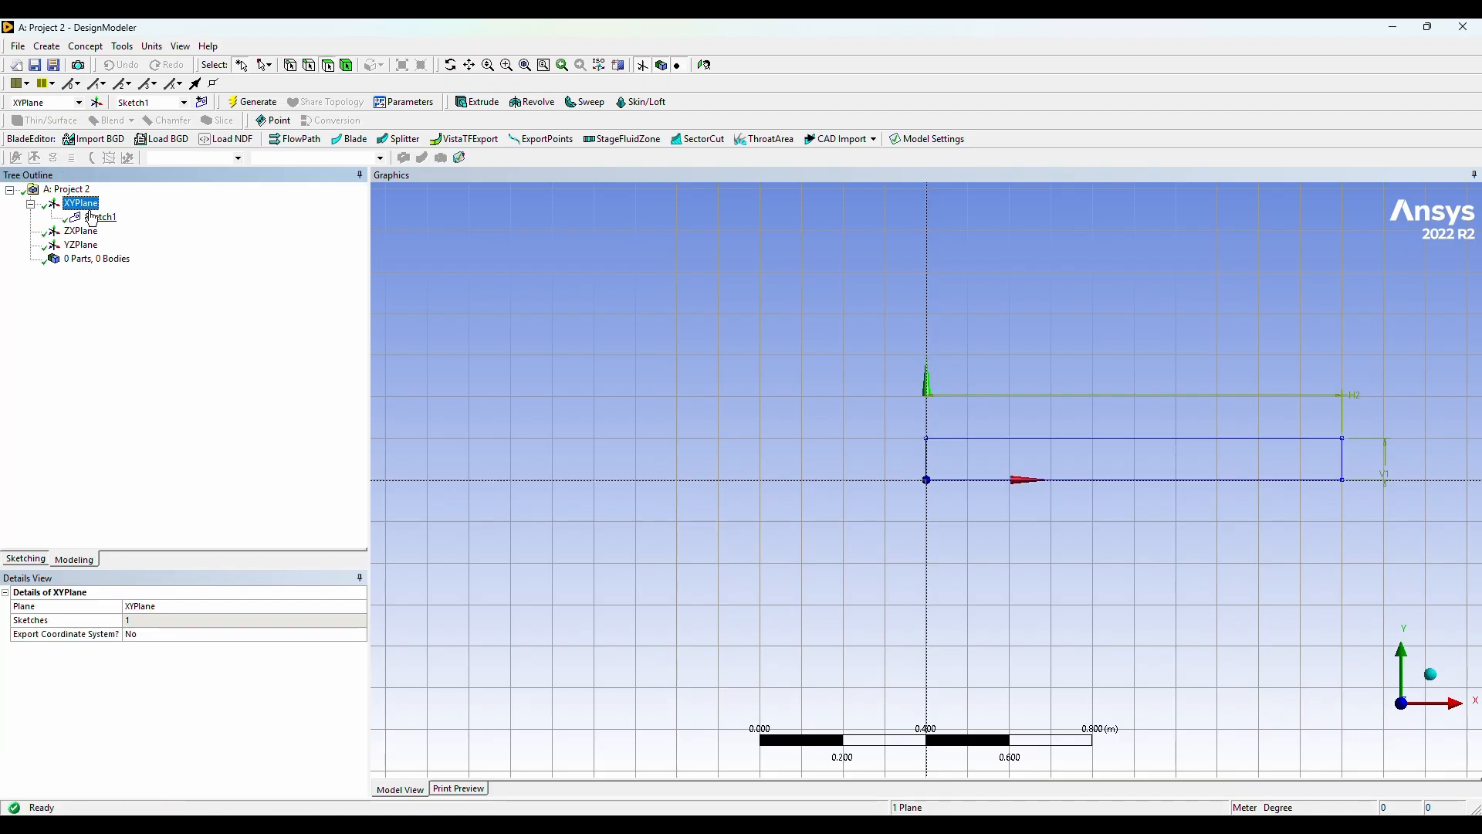
left_click(86, 46)
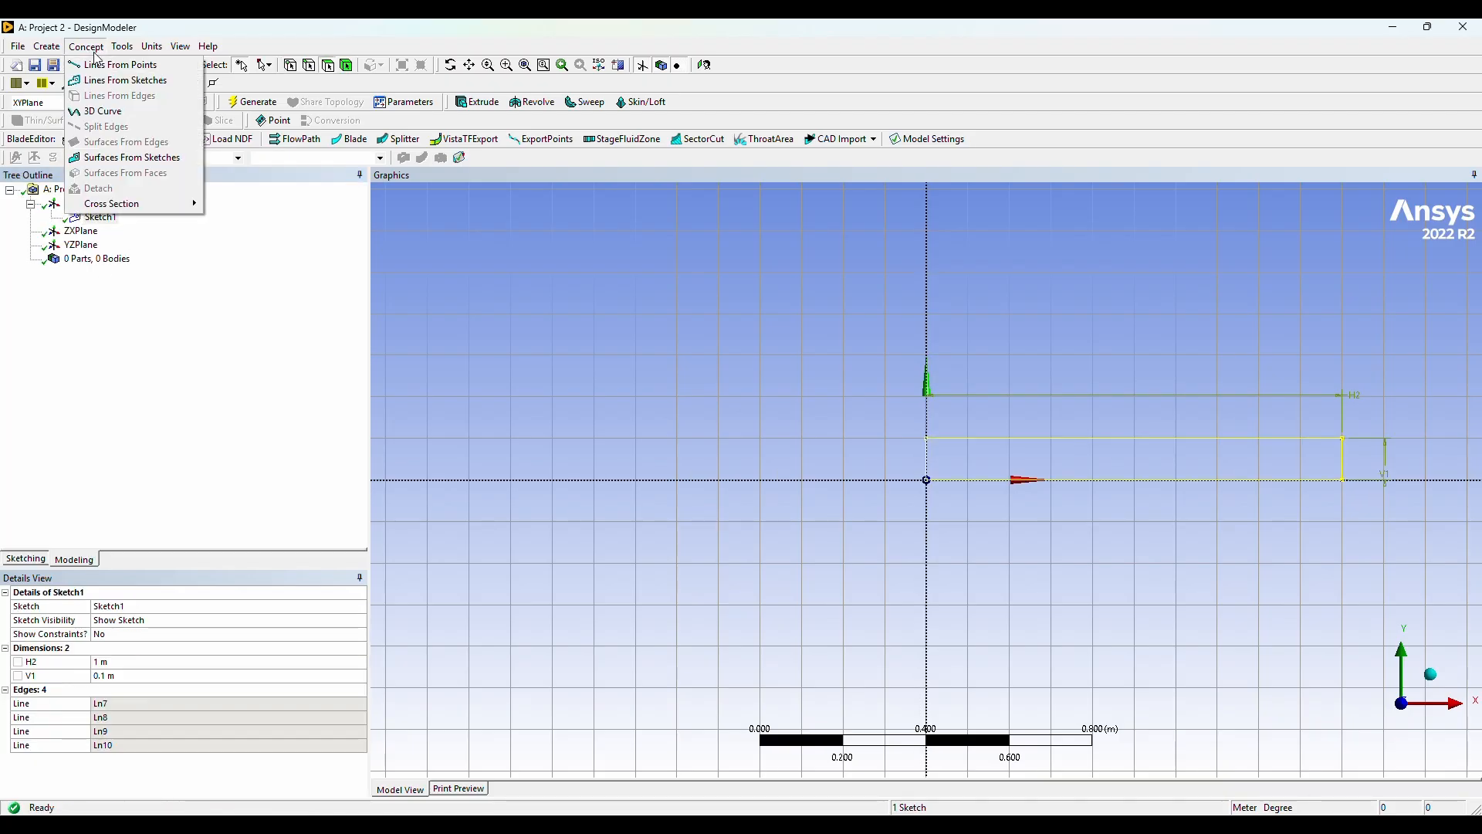
left_click(125, 157)
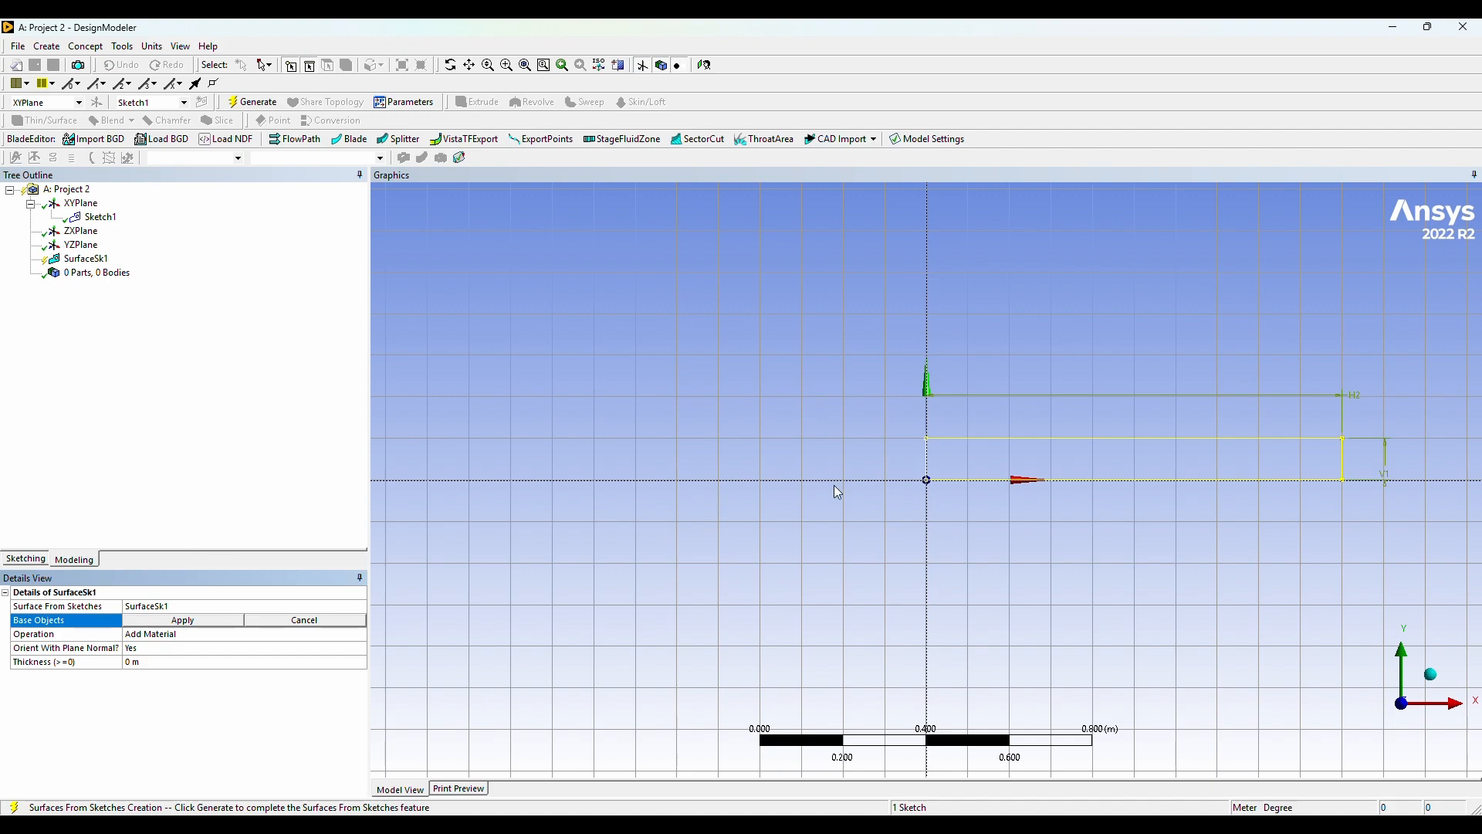
left_click(101, 217)
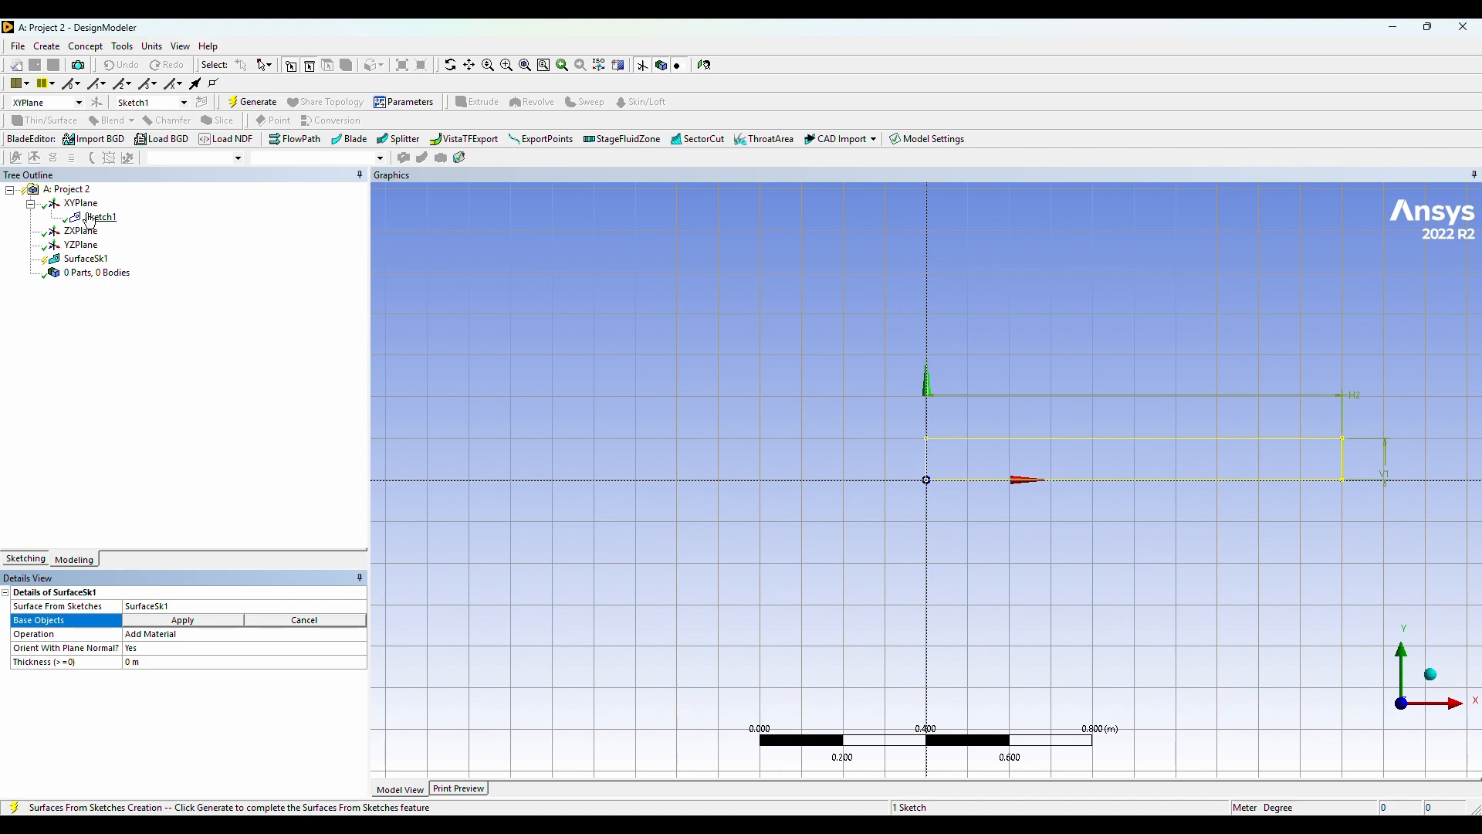
left_click(189, 620)
left_click(252, 102)
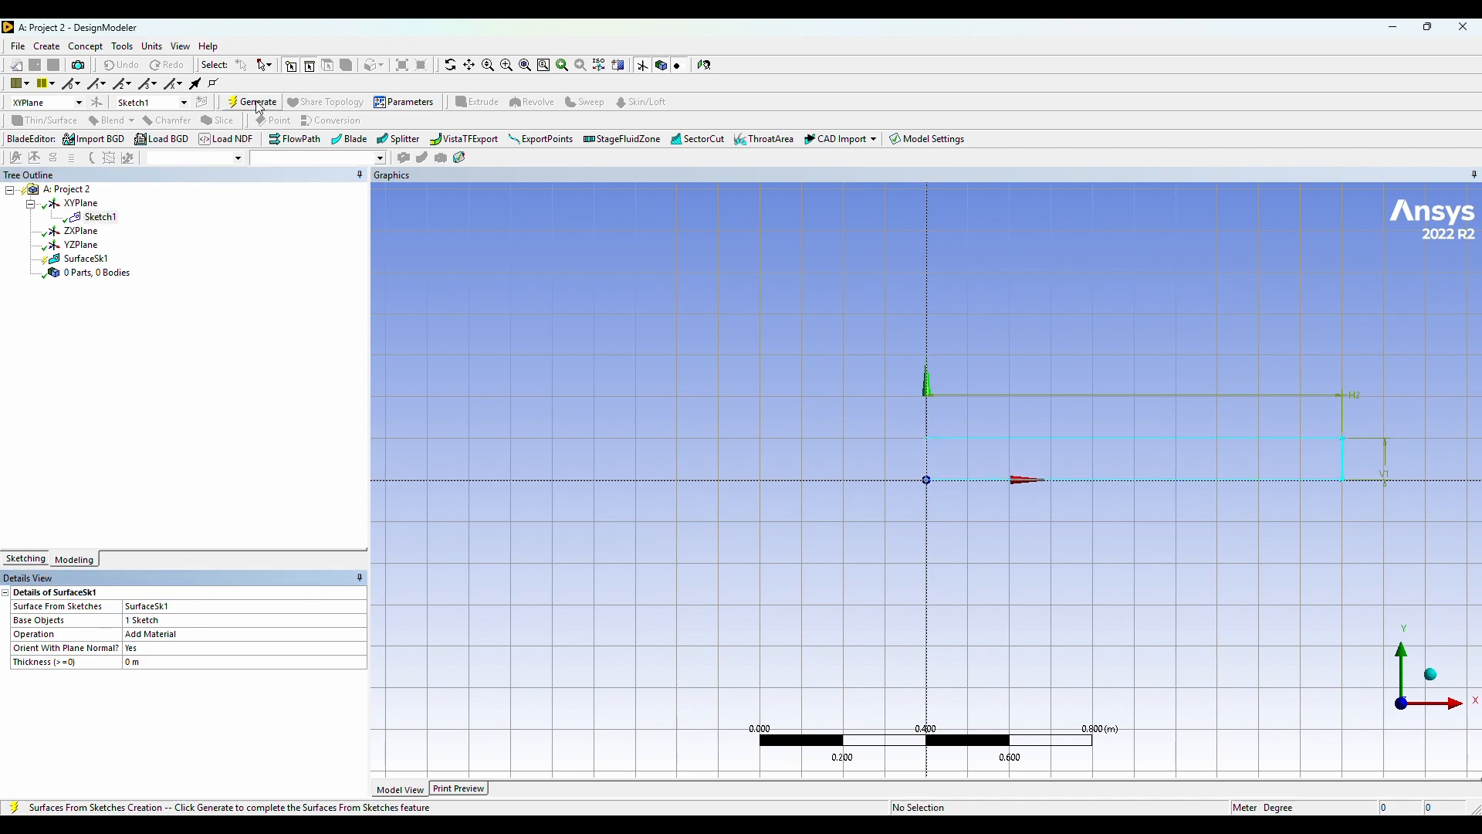
scroll(1384, 424, "up", 1)
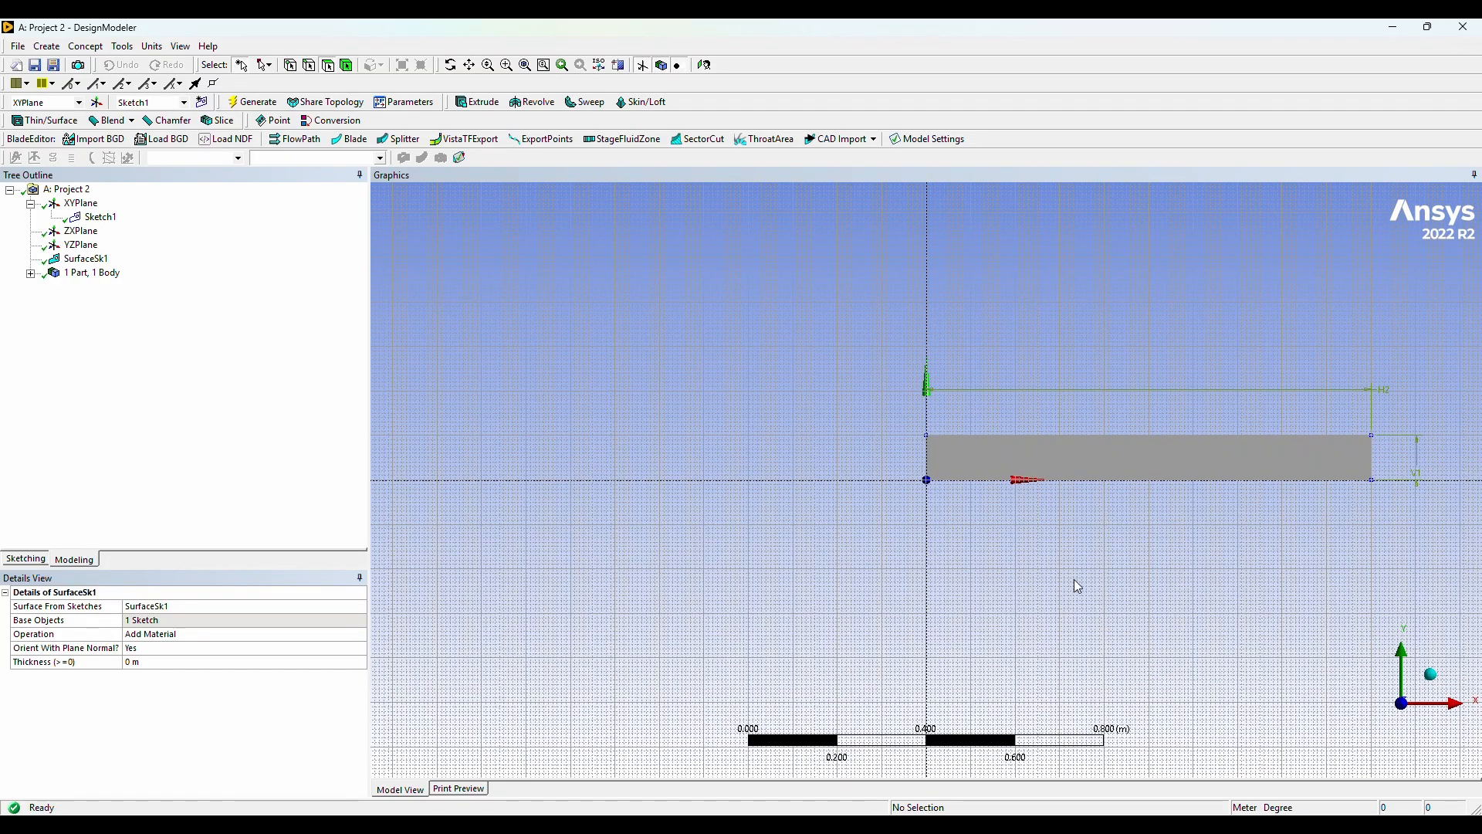
Step: Close DesignModeler, then open Project 2's mesh in Ansys Meshing and generate it with the default settings in a face-on XY view
key("alt+F4")
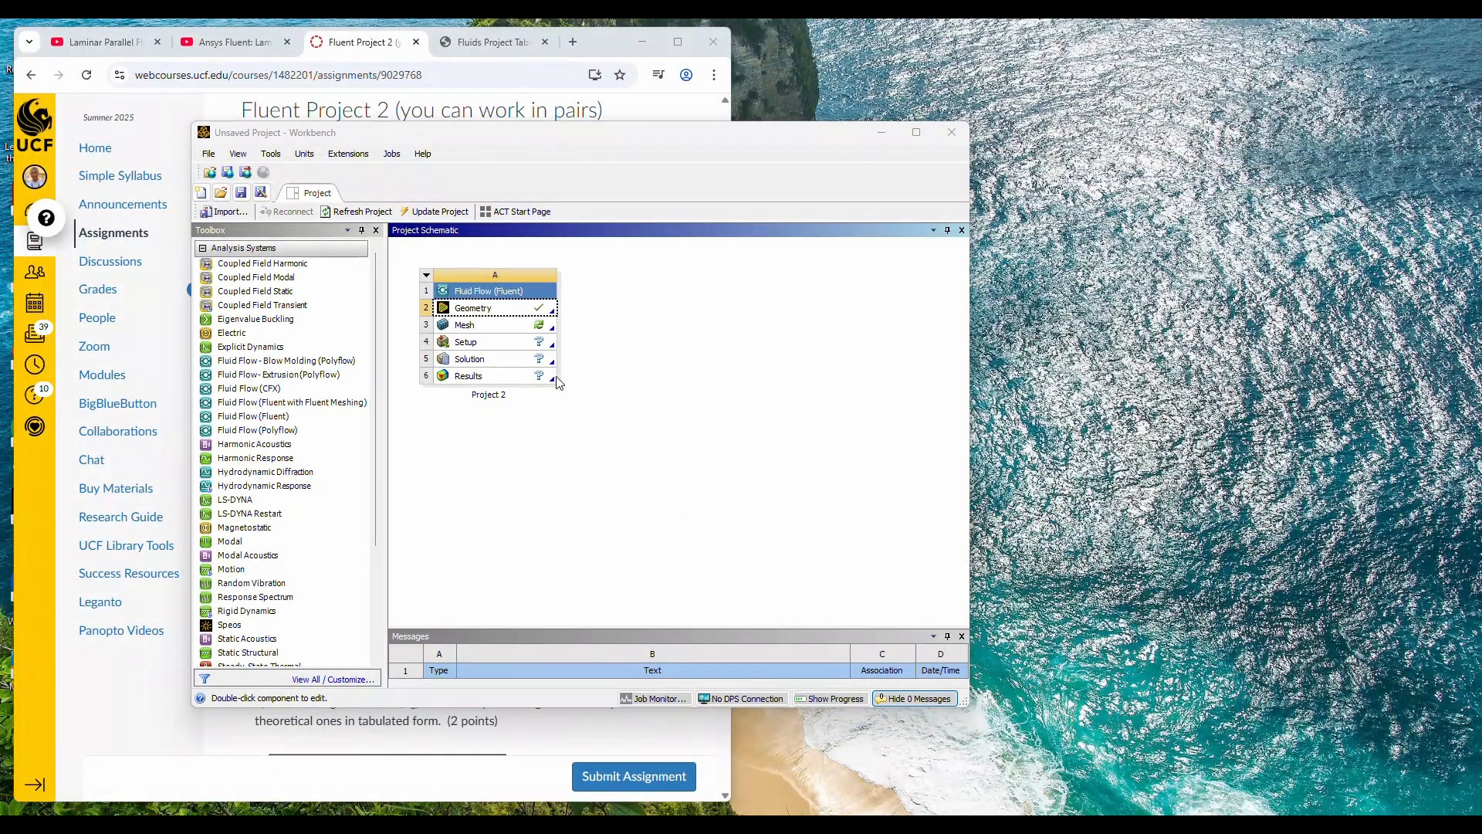
double_click(522, 325)
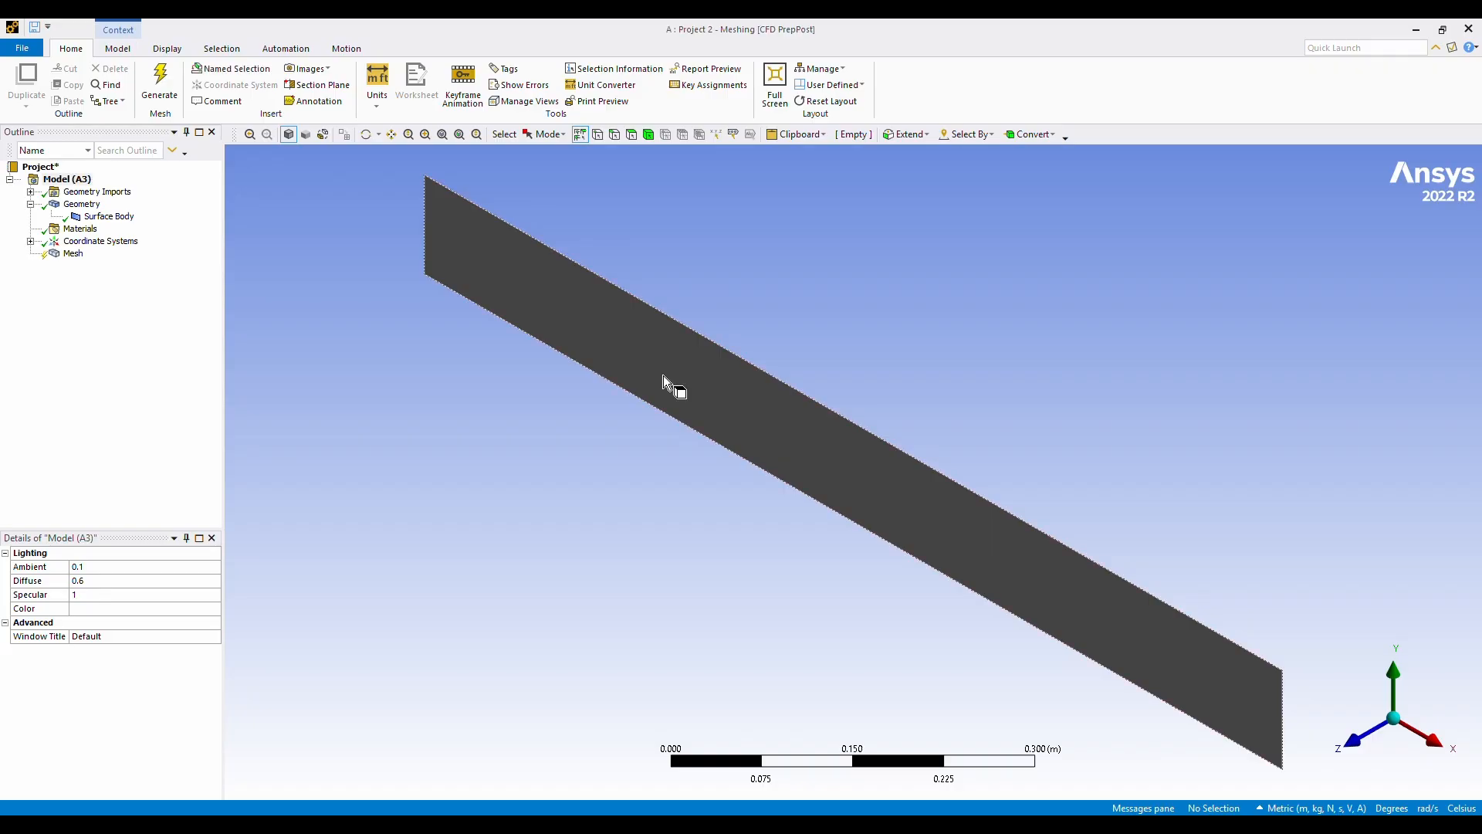
left_click(1358, 738)
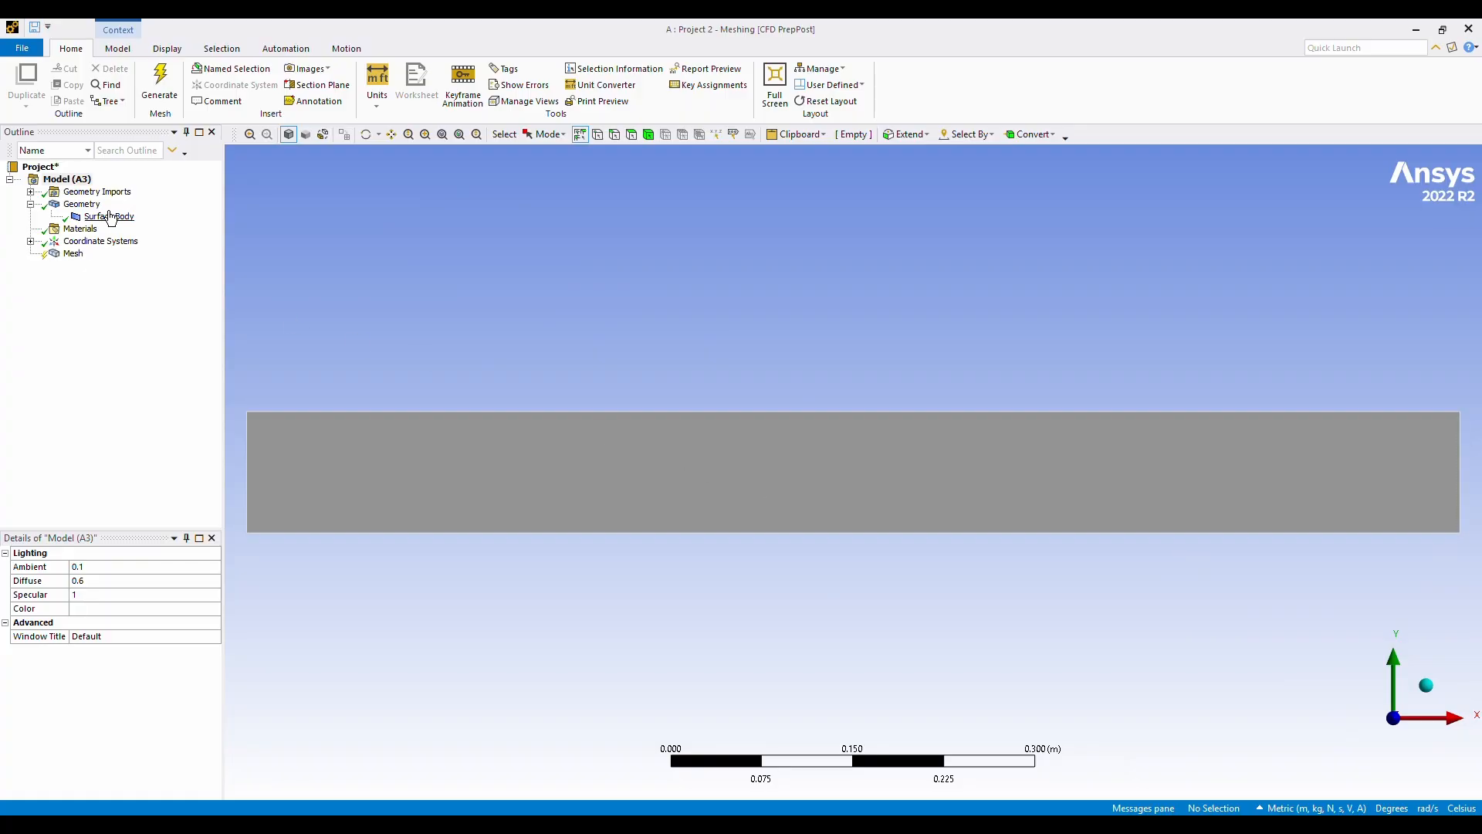
left_click(73, 253)
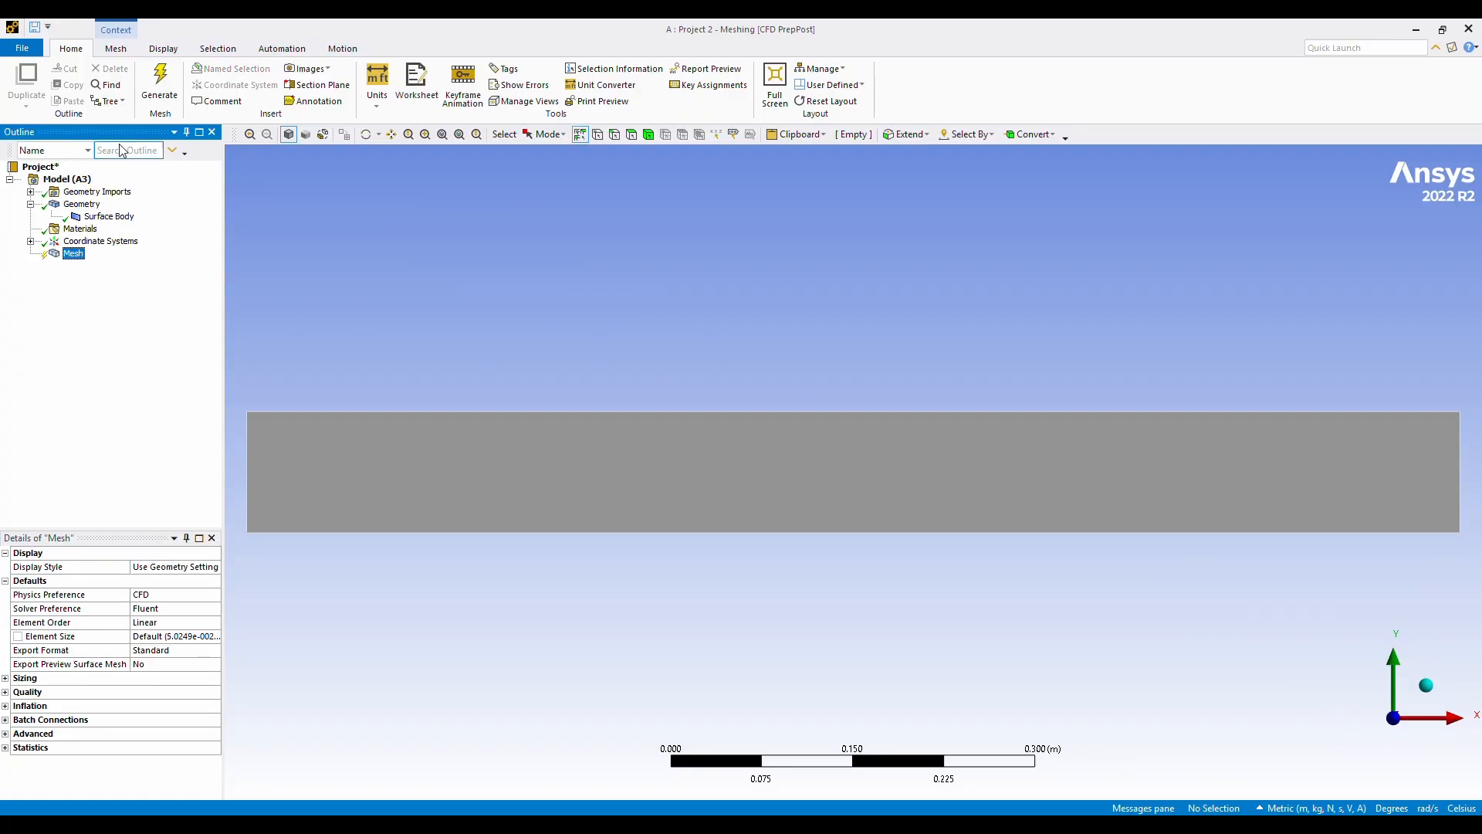
left_click(158, 93)
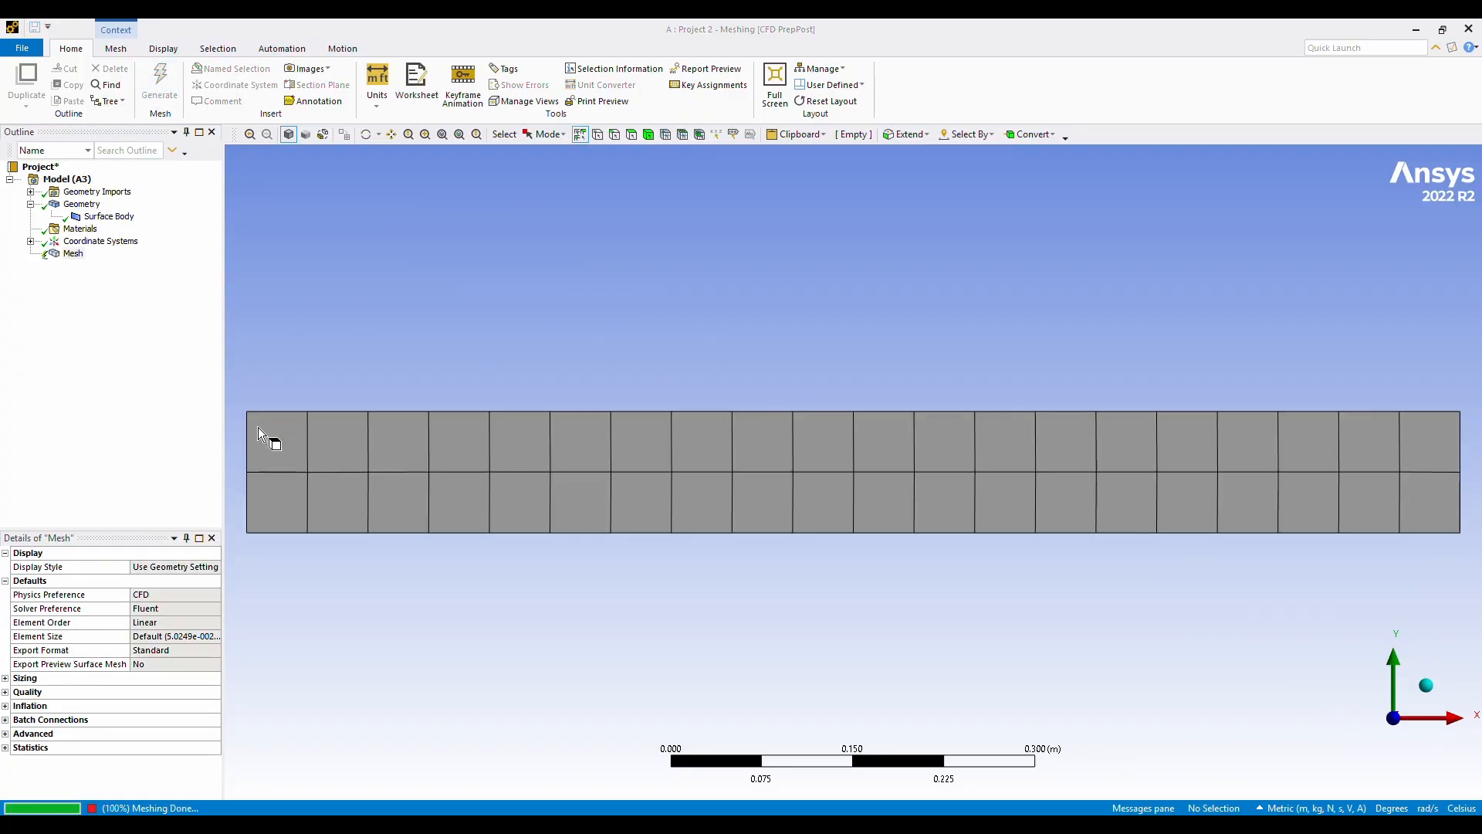
Step: Insert a Face Meshing control on the channel's single face with the mapped quadrilateral defaults, and regenerate the mesh
right_click(75, 257)
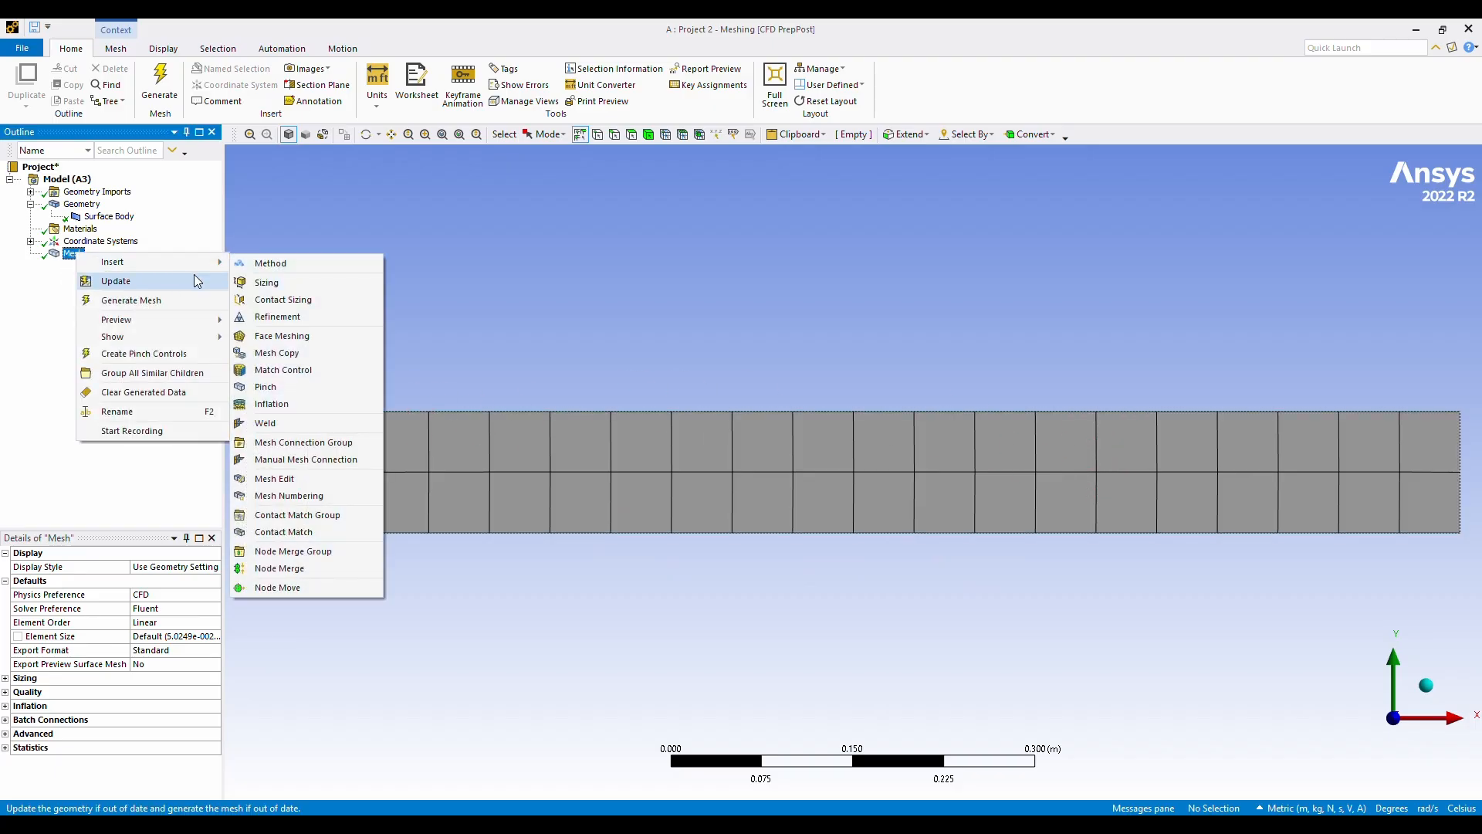
mouse_move(185, 261)
left_click(275, 337)
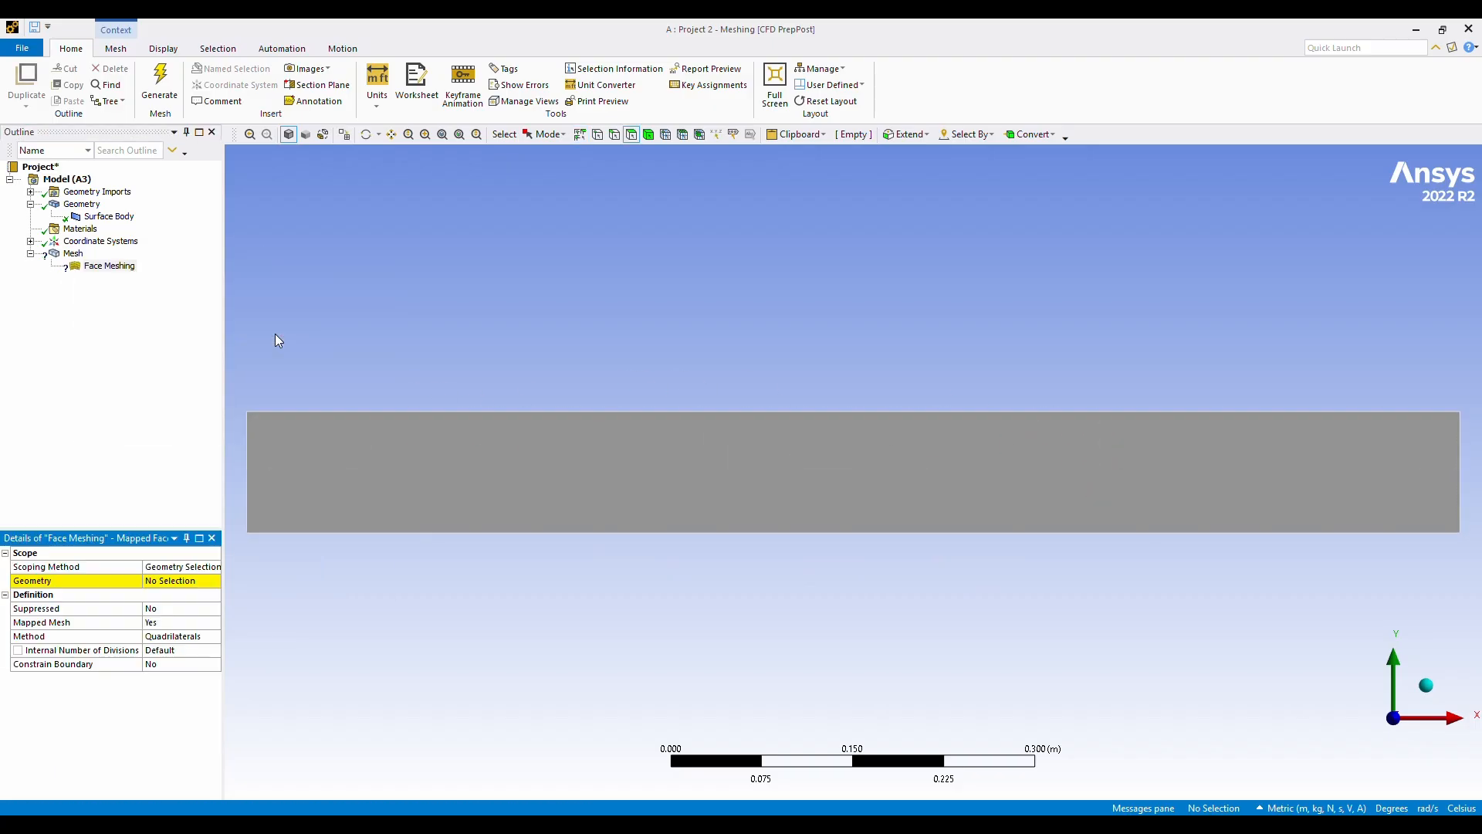
left_click(337, 484)
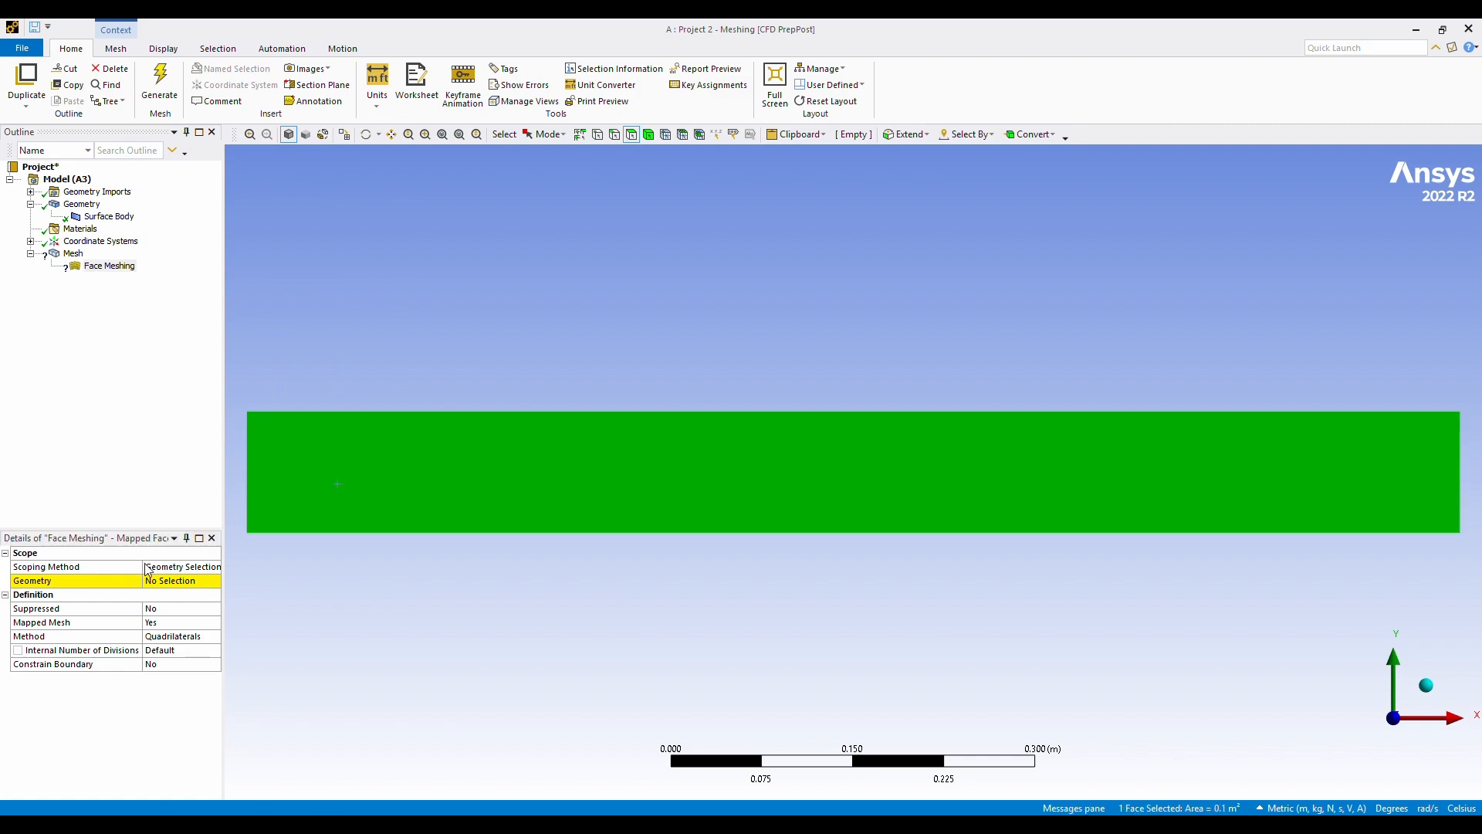
left_click(156, 584)
left_click(157, 582)
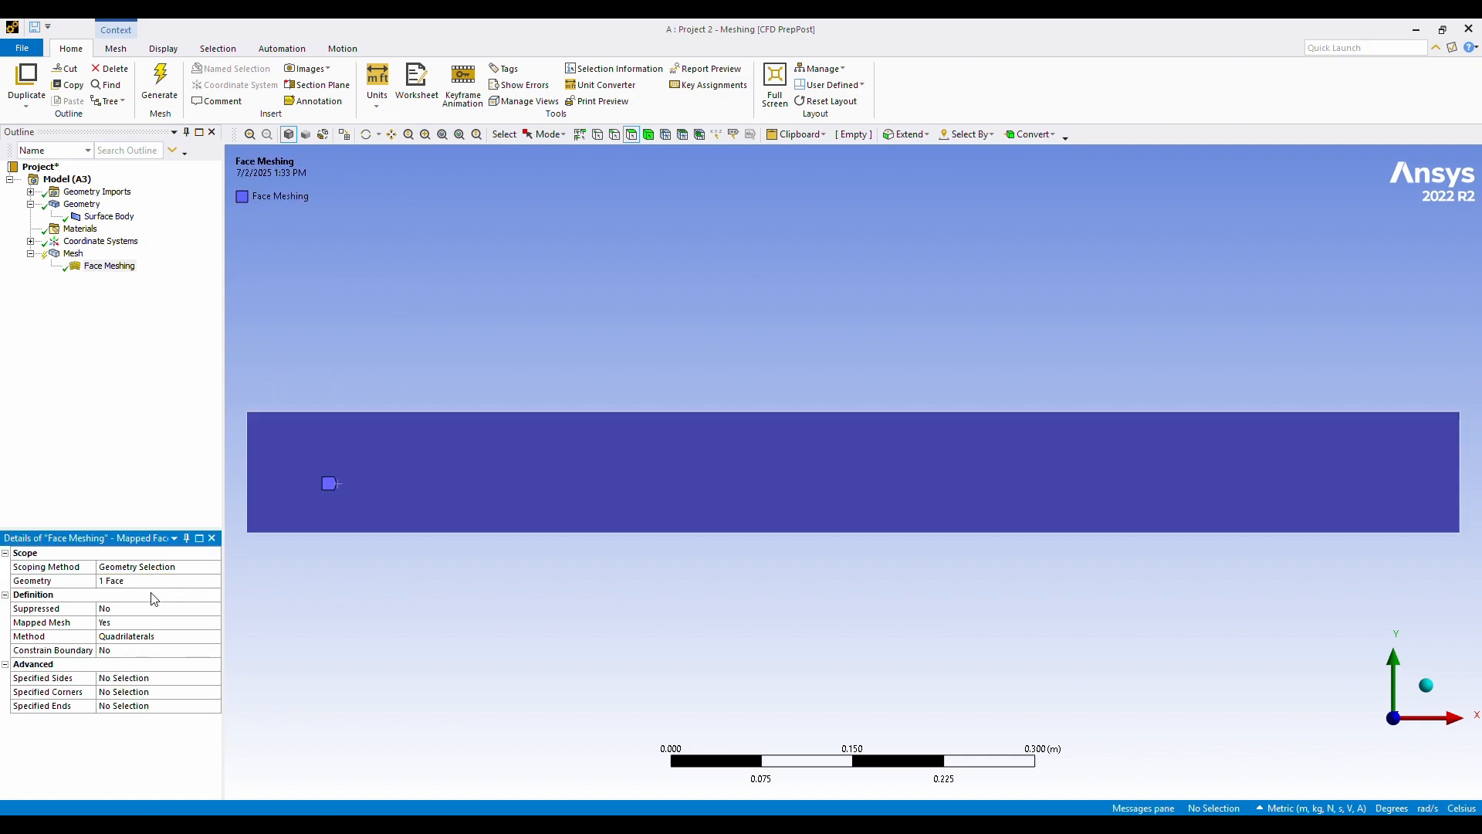
left_click(160, 83)
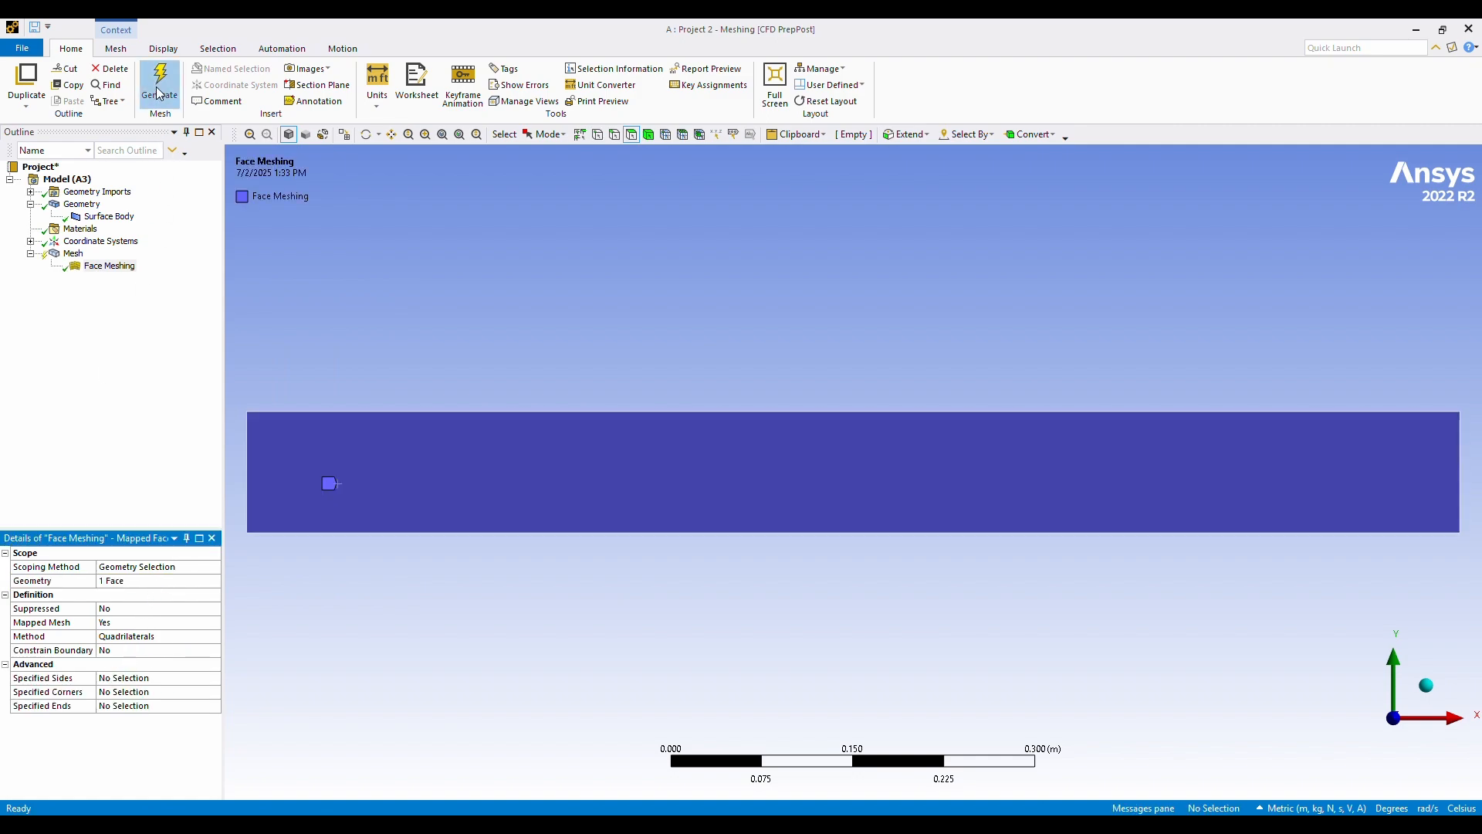
Step: Insert a Sizing control on the mesh and scope it to the channel's upper and lower long edges
left_click(74, 254)
right_click(72, 262)
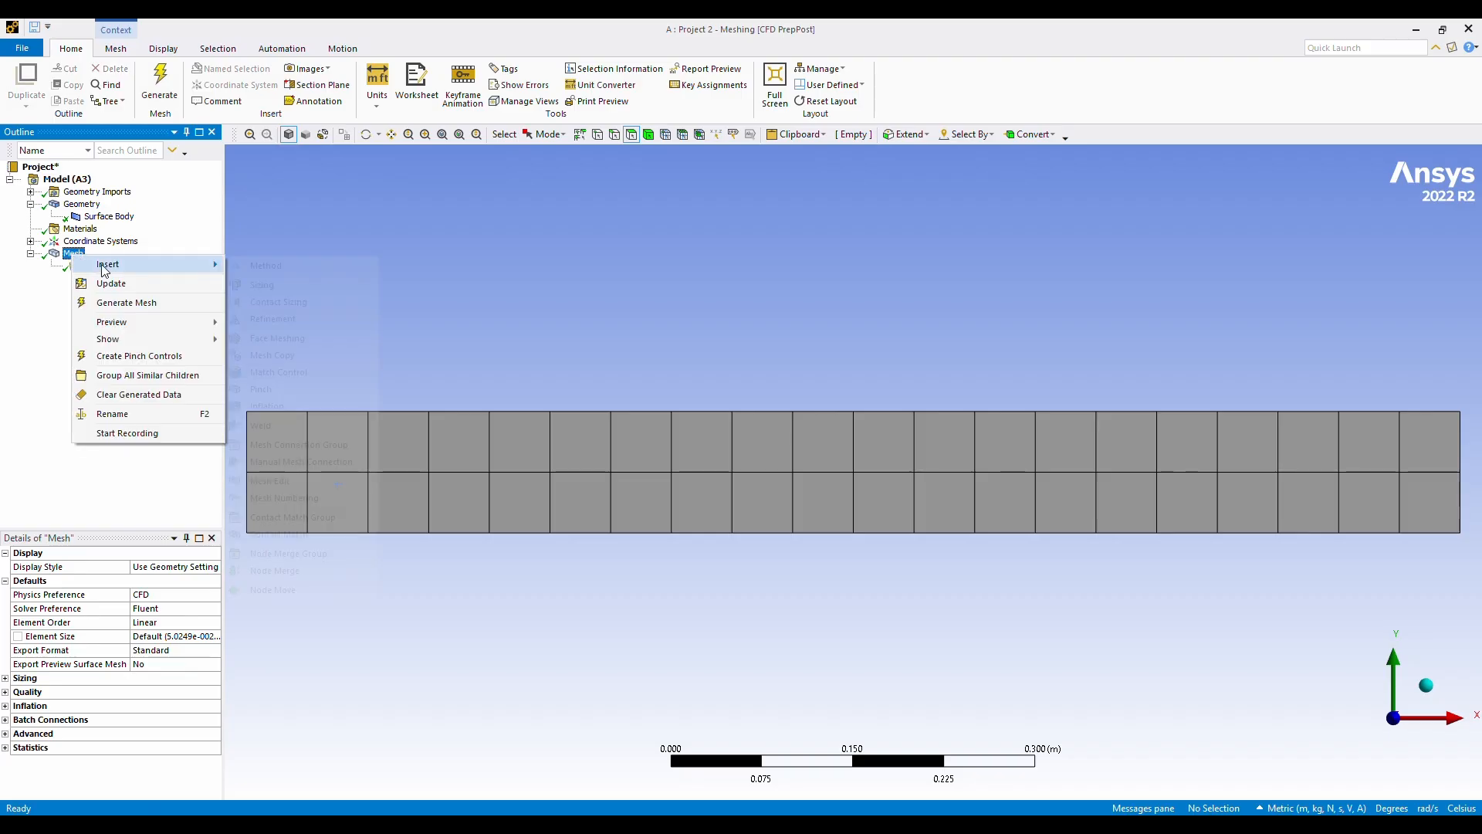
mouse_move(108, 264)
left_click(283, 292)
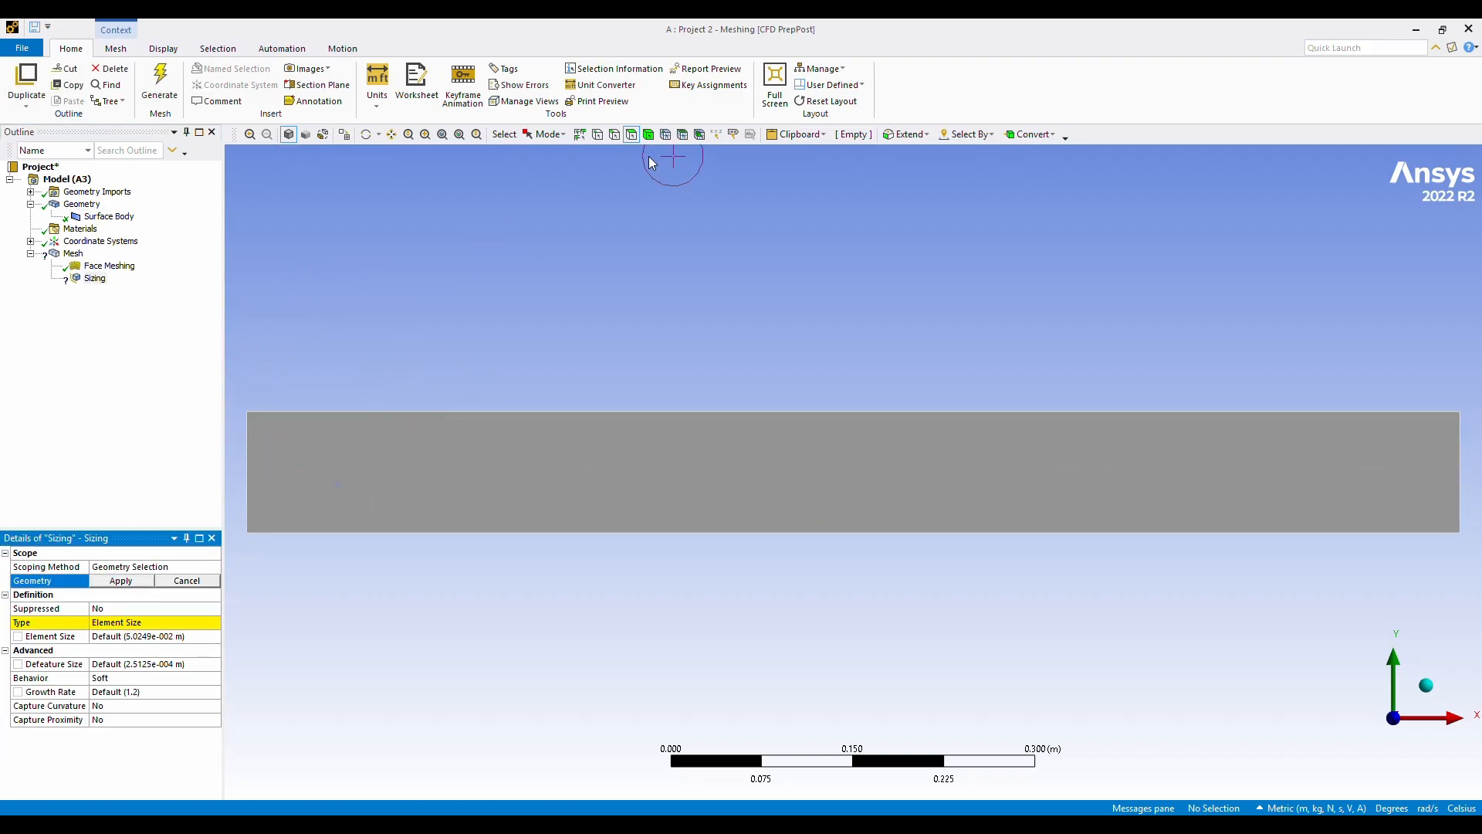
left_click(614, 136)
left_click(517, 411)
left_click(479, 532, "ctrl")
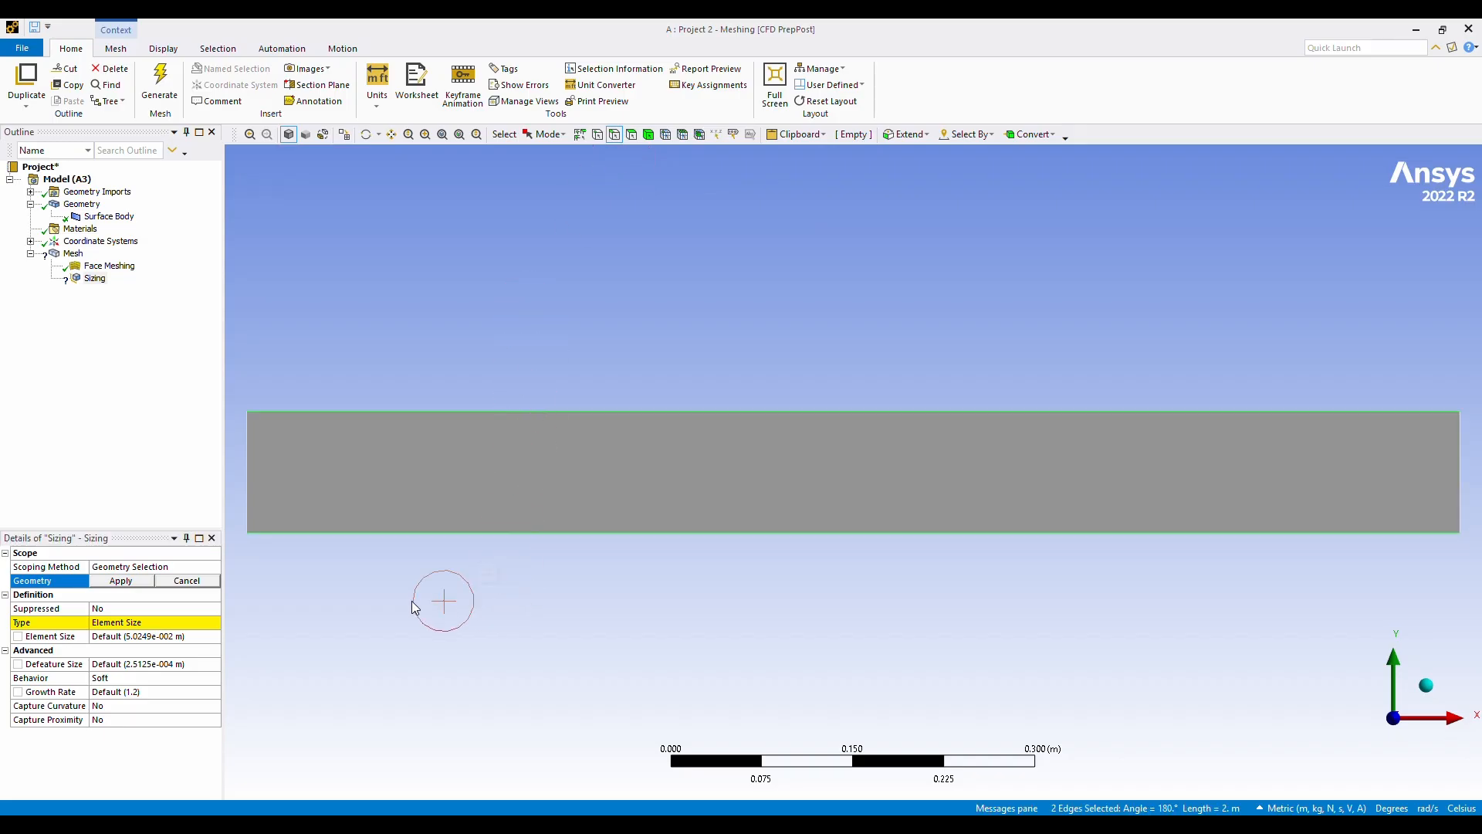
left_click(121, 580)
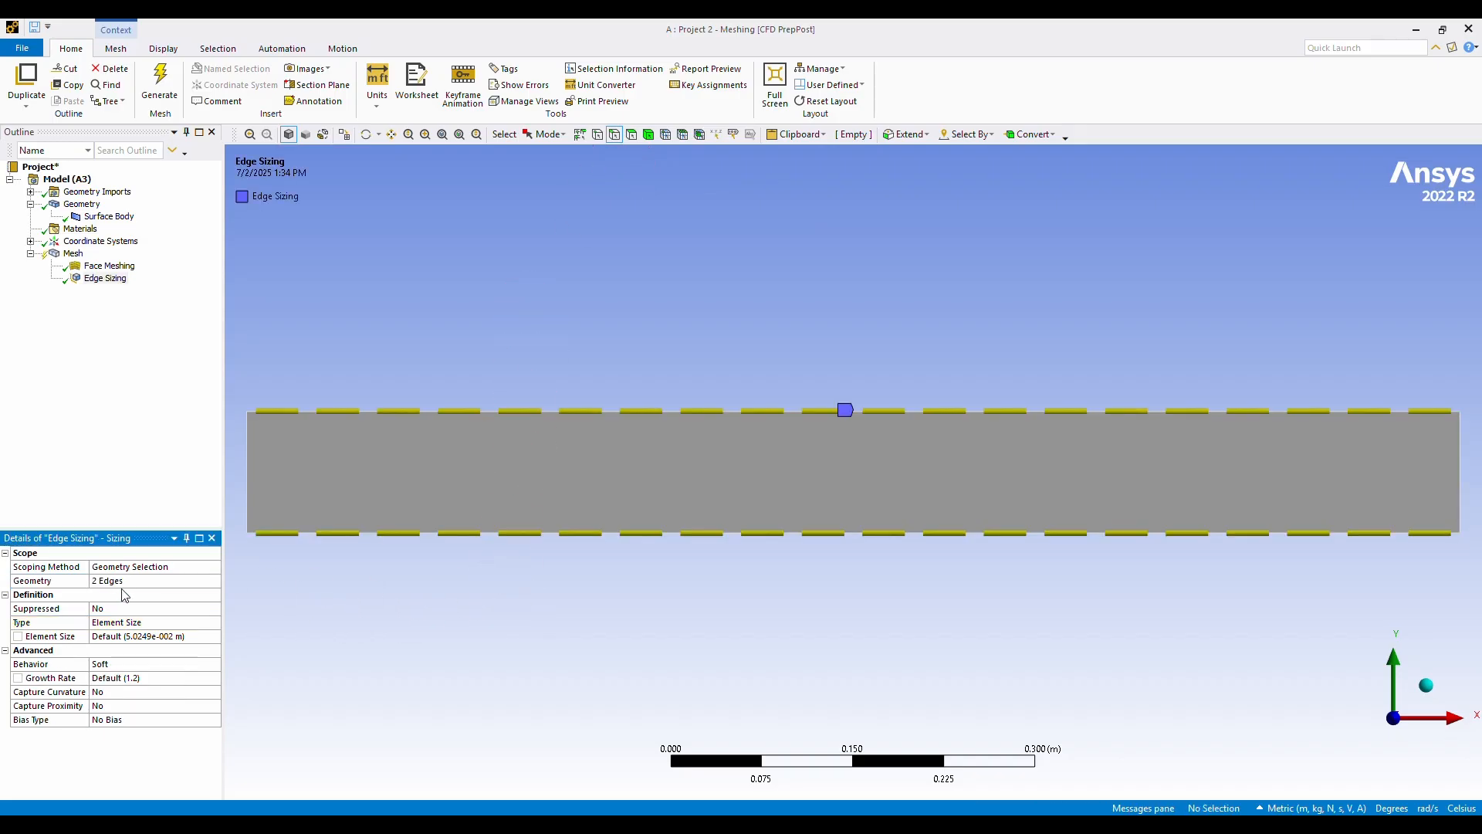
Step: Change the long-edge sizing's type to Number of Divisions and set 40 divisions
left_click(145, 629)
left_click(214, 622)
left_click(191, 644)
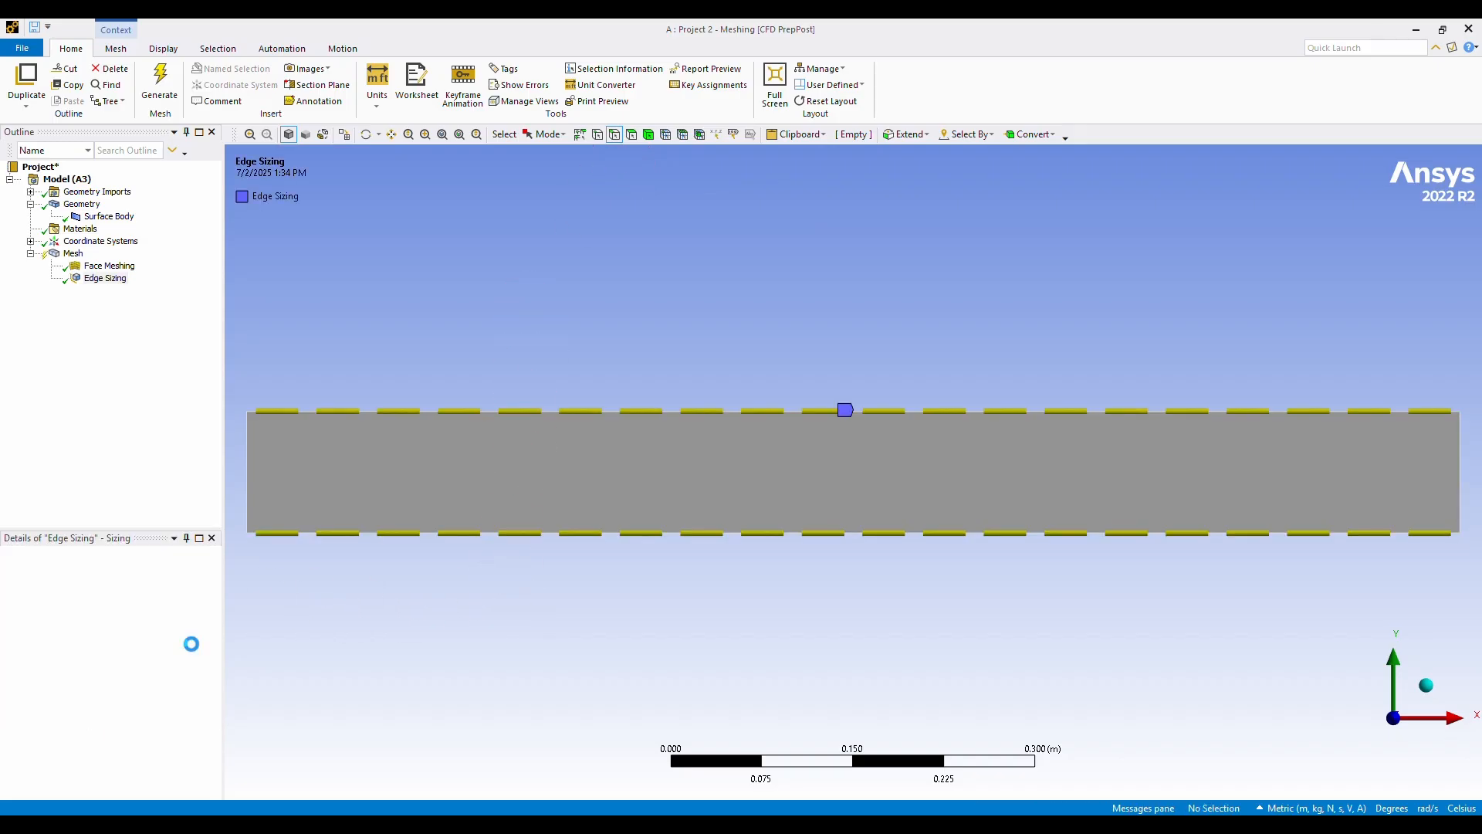
left_click(849, 502)
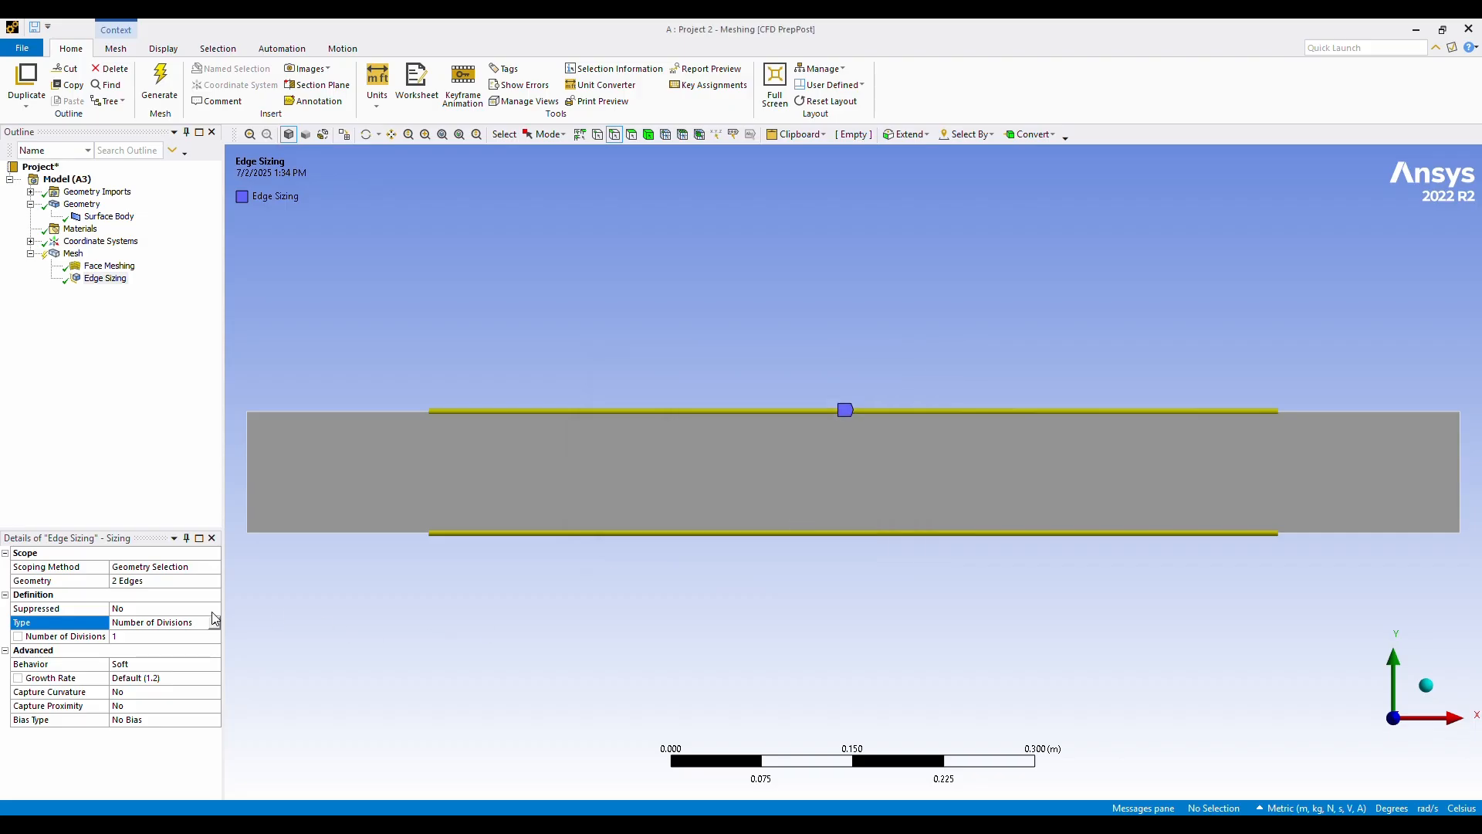
left_click(133, 638)
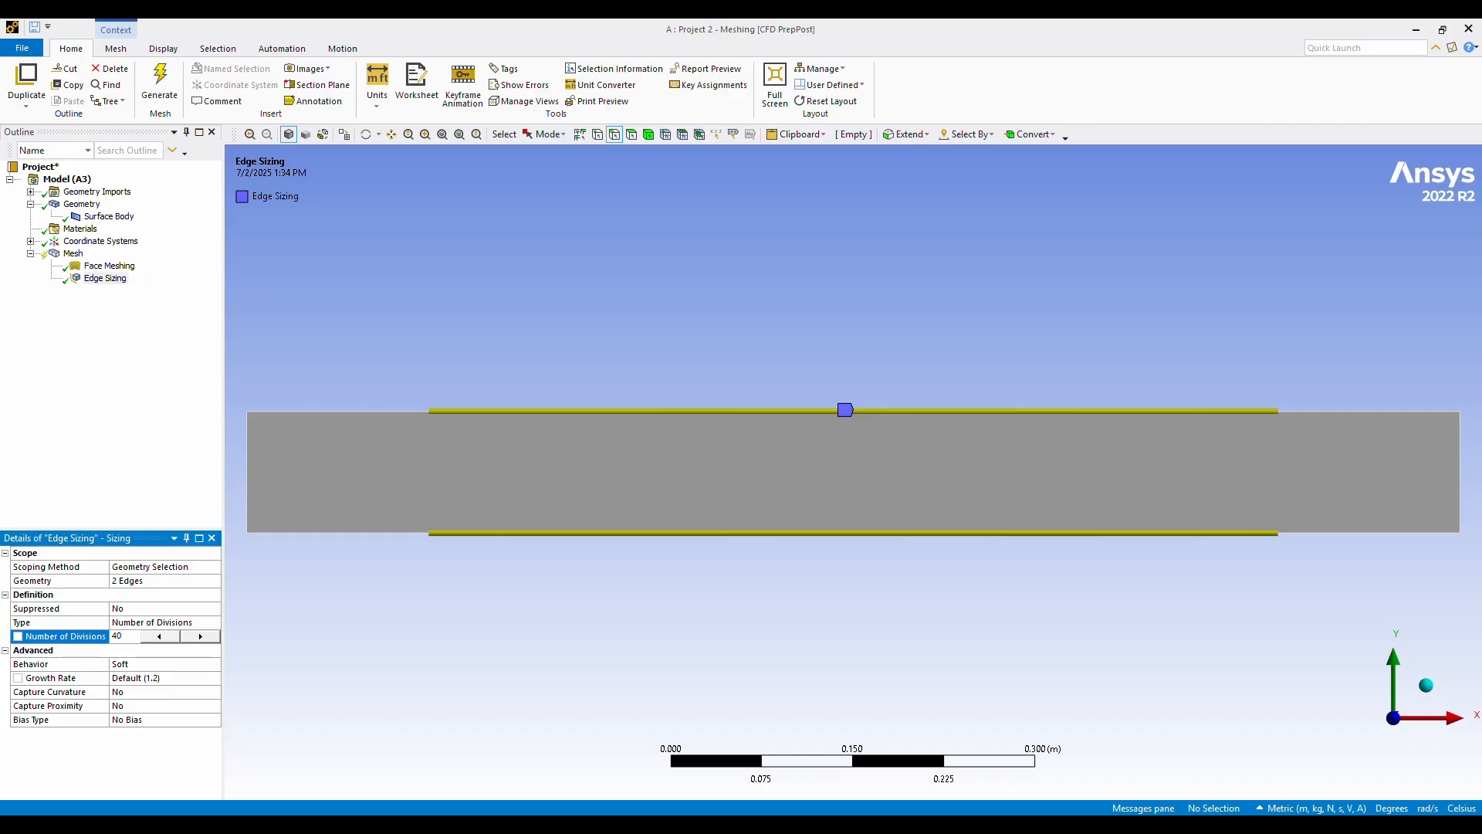
Step: Set the long-edge sizing's behavior to Hard, regenerate the mesh and display it
left_click(162, 662)
left_click(214, 664)
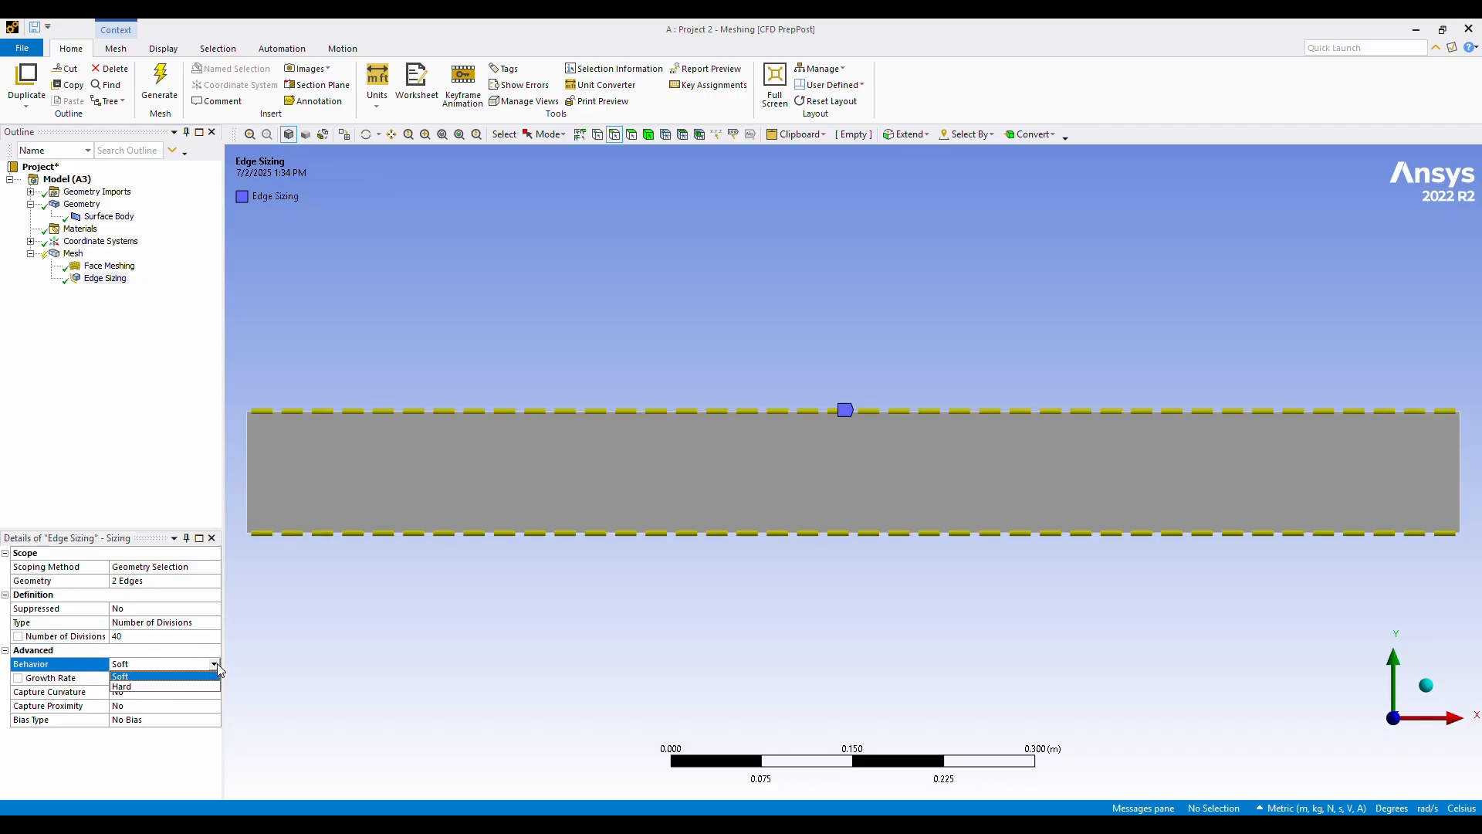
left_click(190, 691)
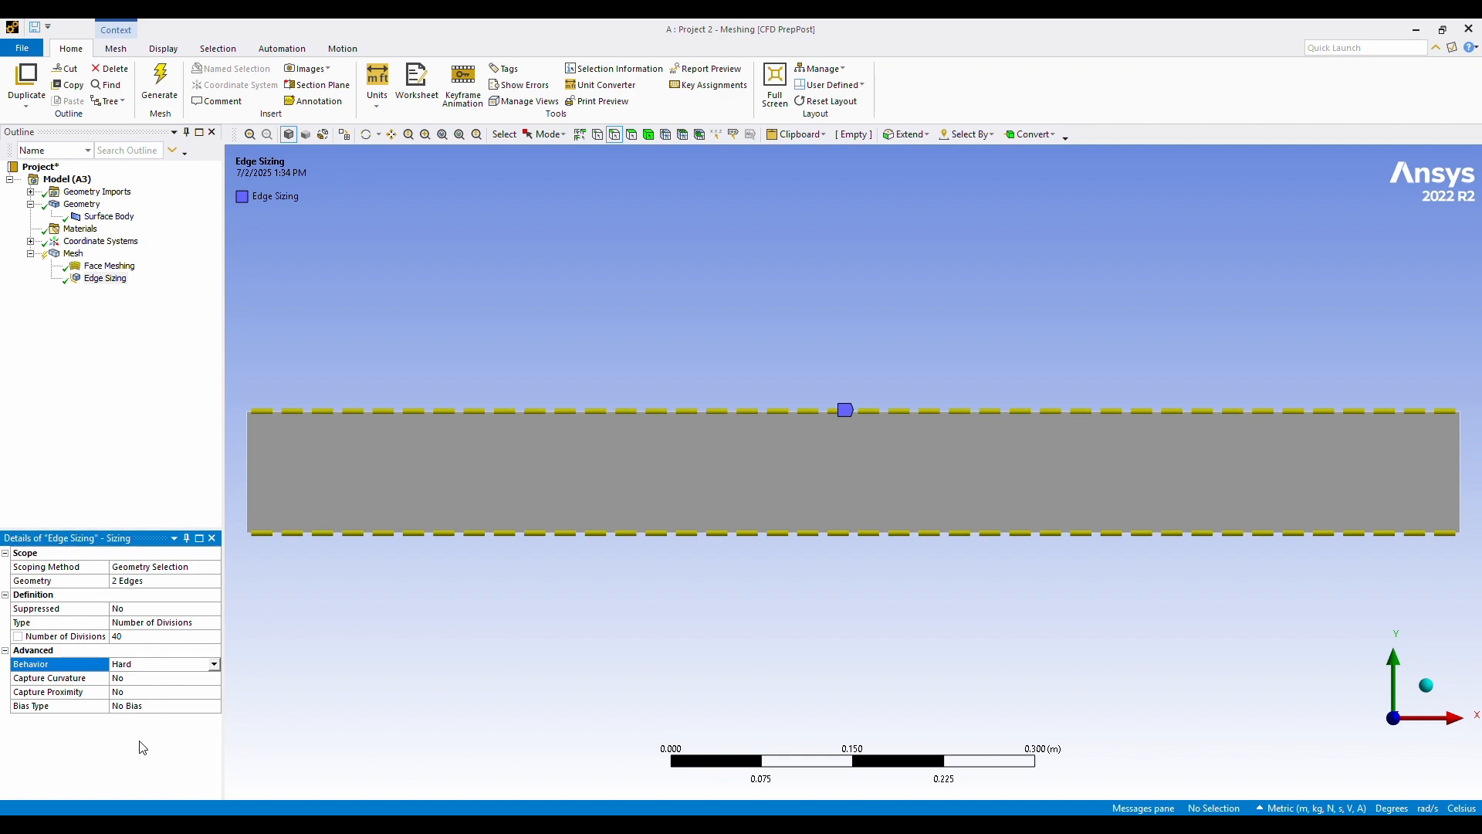
left_click(160, 85)
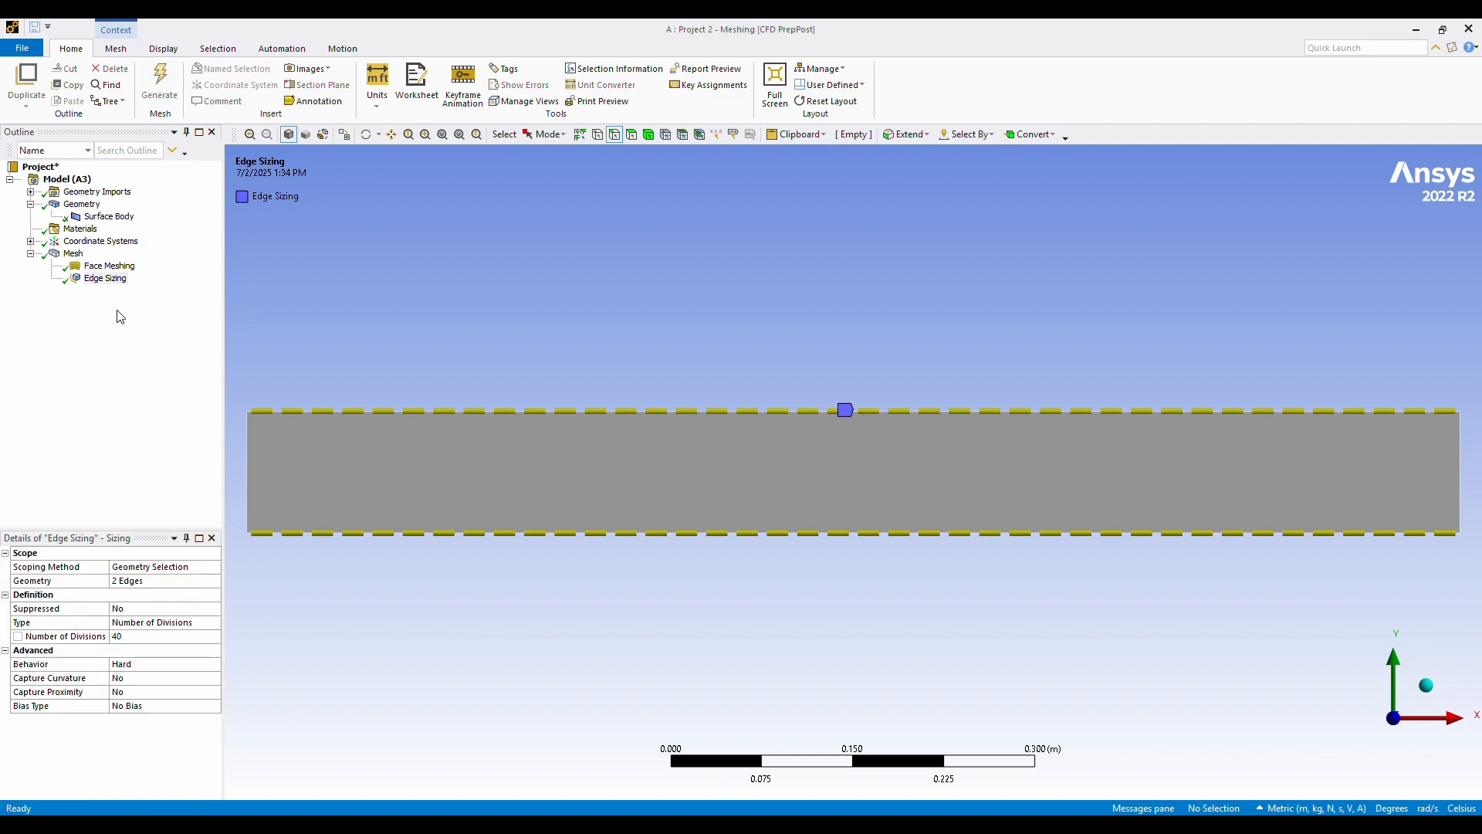
left_click(74, 254)
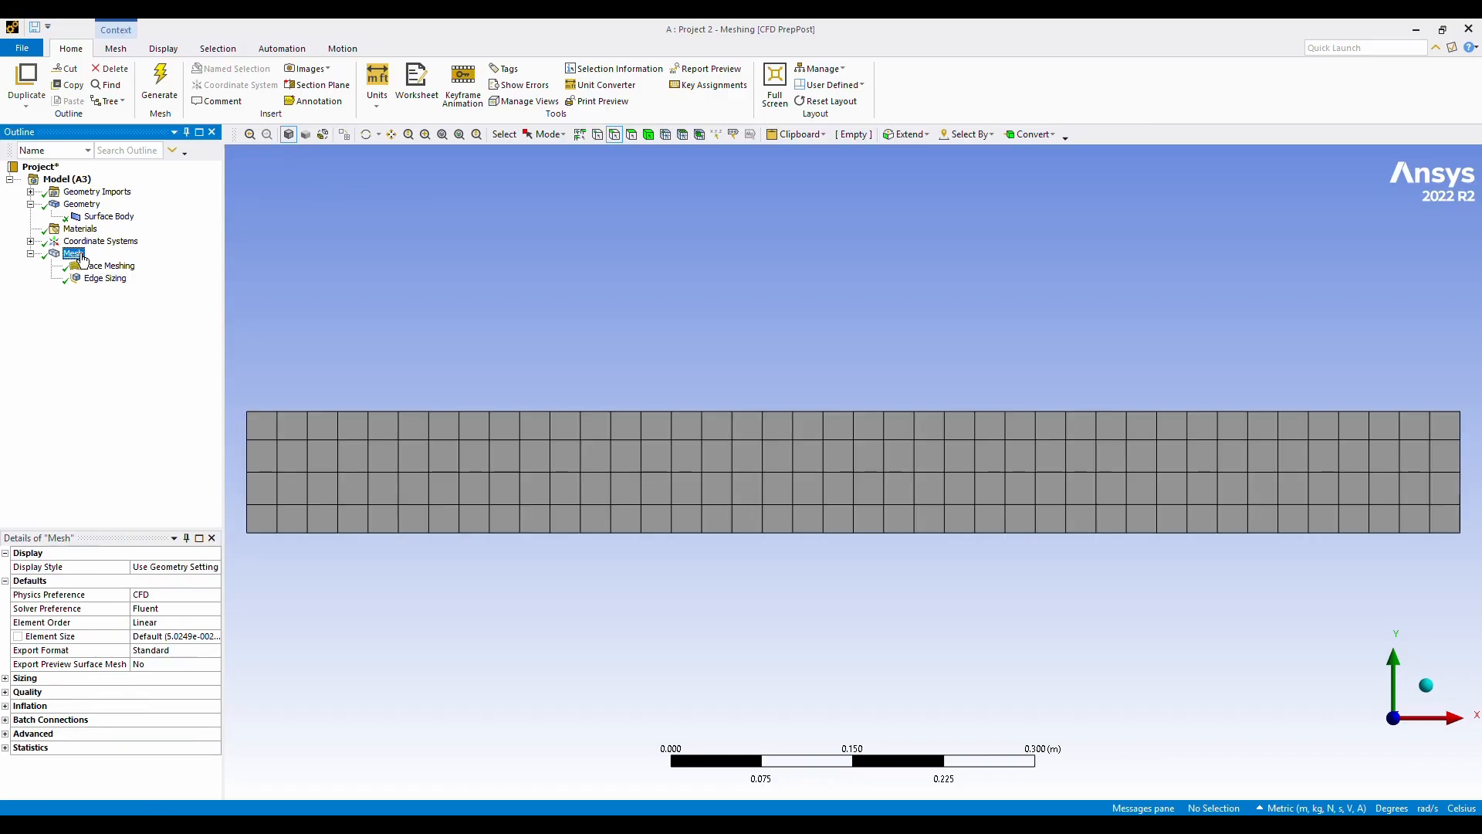
Step: Insert a second Sizing control on the mesh, scoped to the channel's left vertical edge
right_click(81, 257)
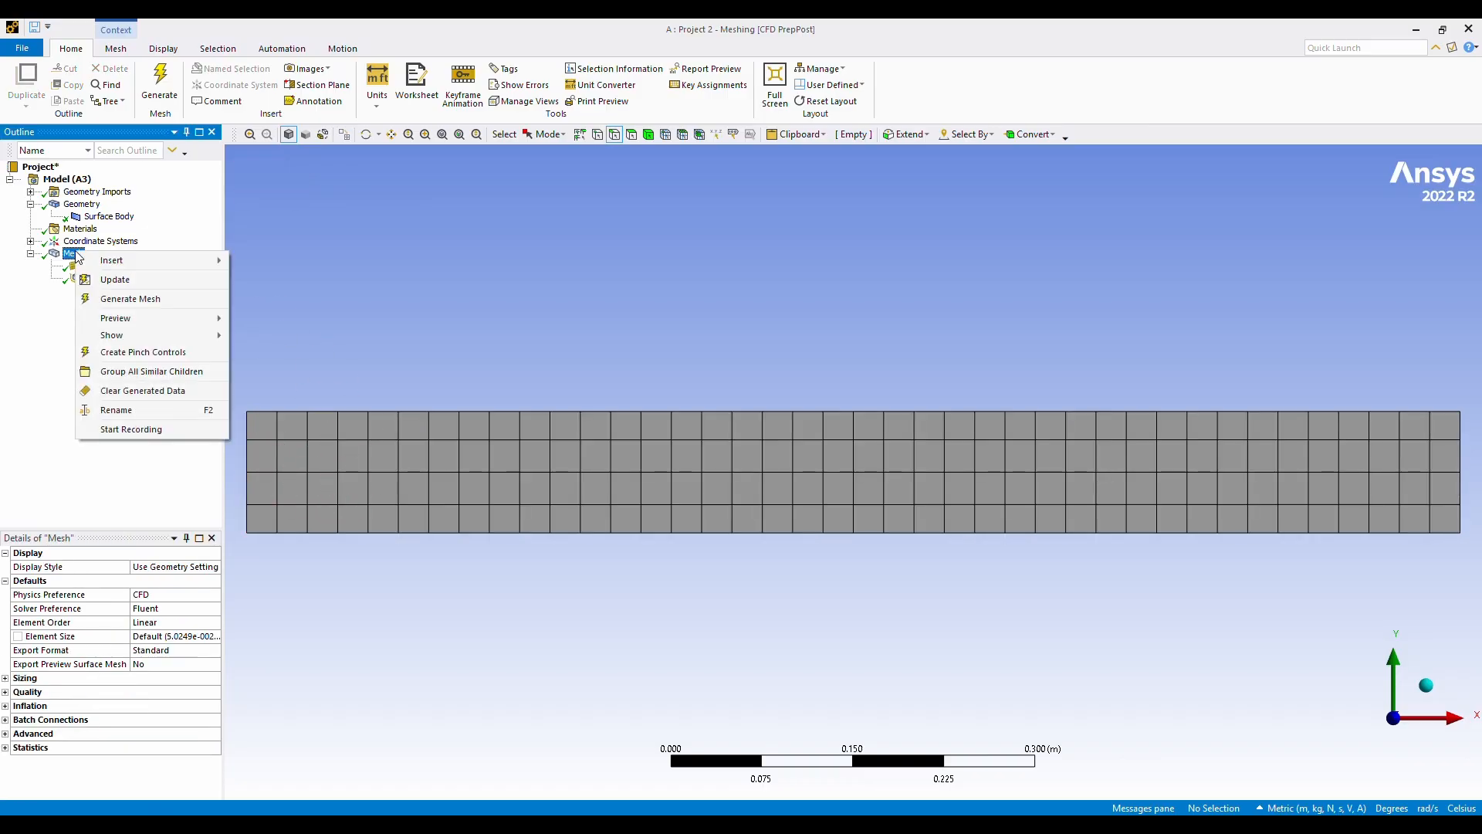
mouse_move(113, 261)
left_click(282, 289)
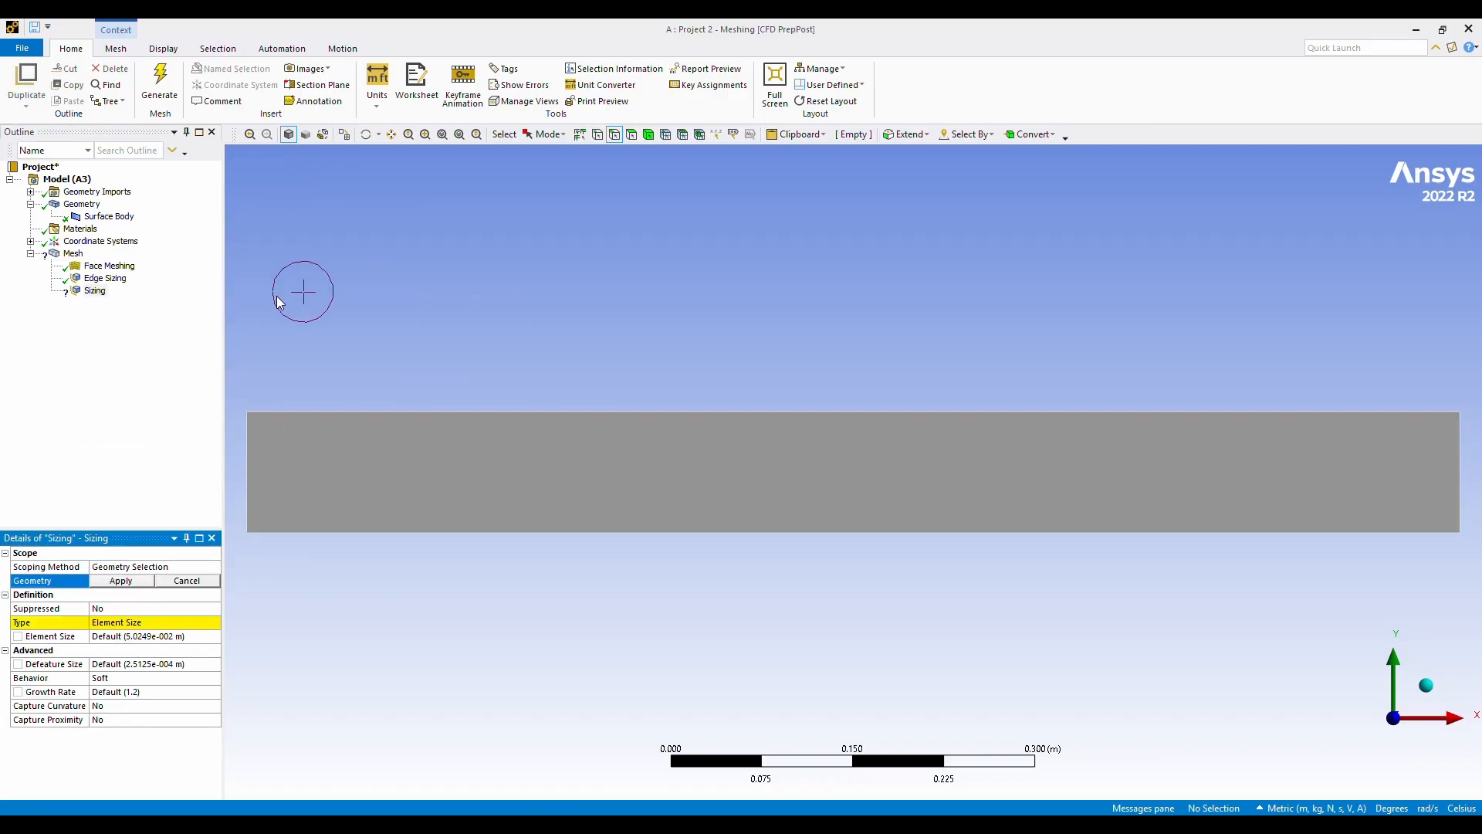
left_click(240, 497)
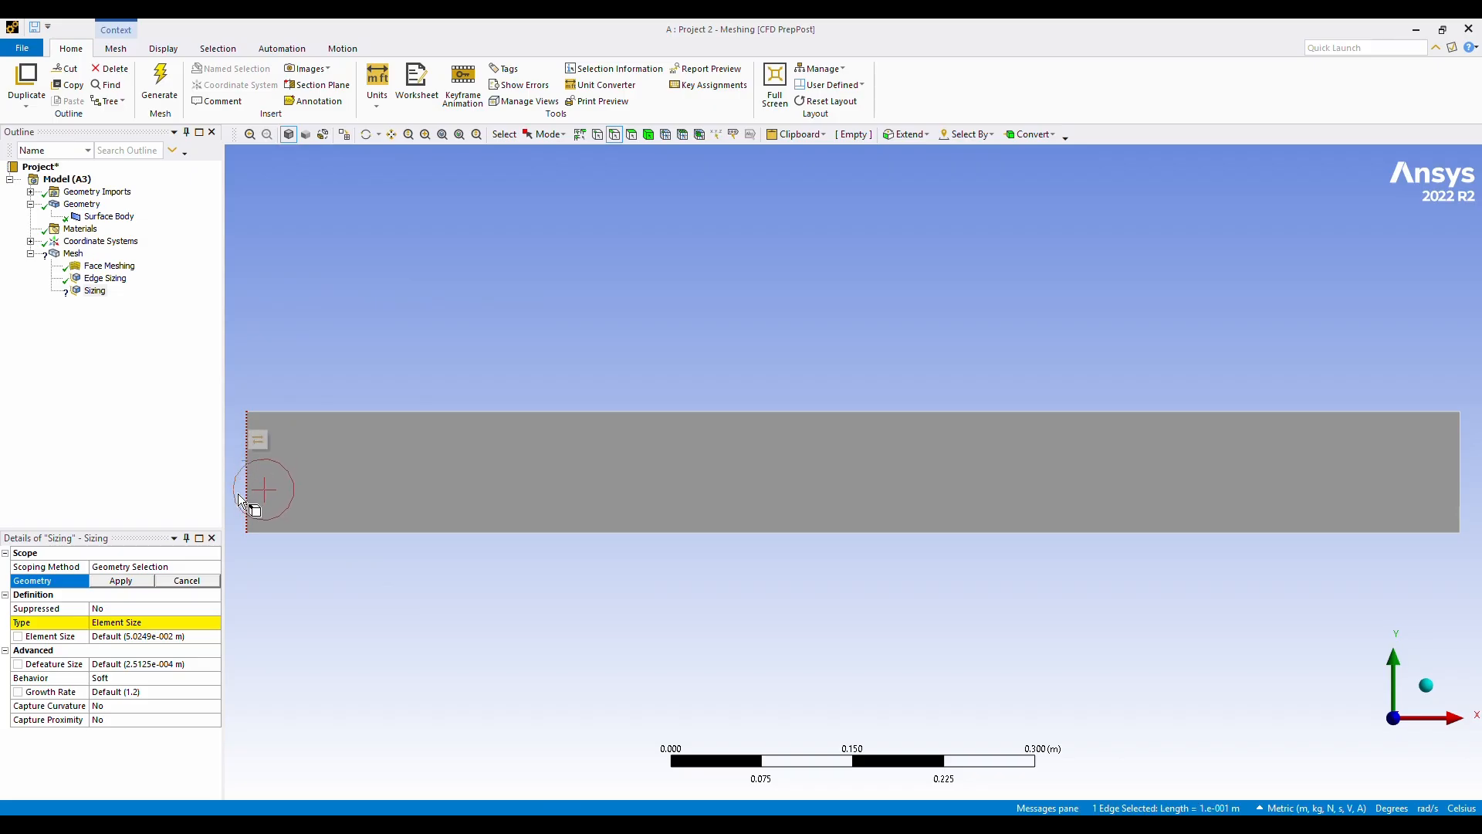
left_click(121, 581)
Step: Define the left-edge sizing by Number of Divisions with 50 divisions and Hard behavior
left_click(176, 622)
left_click(176, 622)
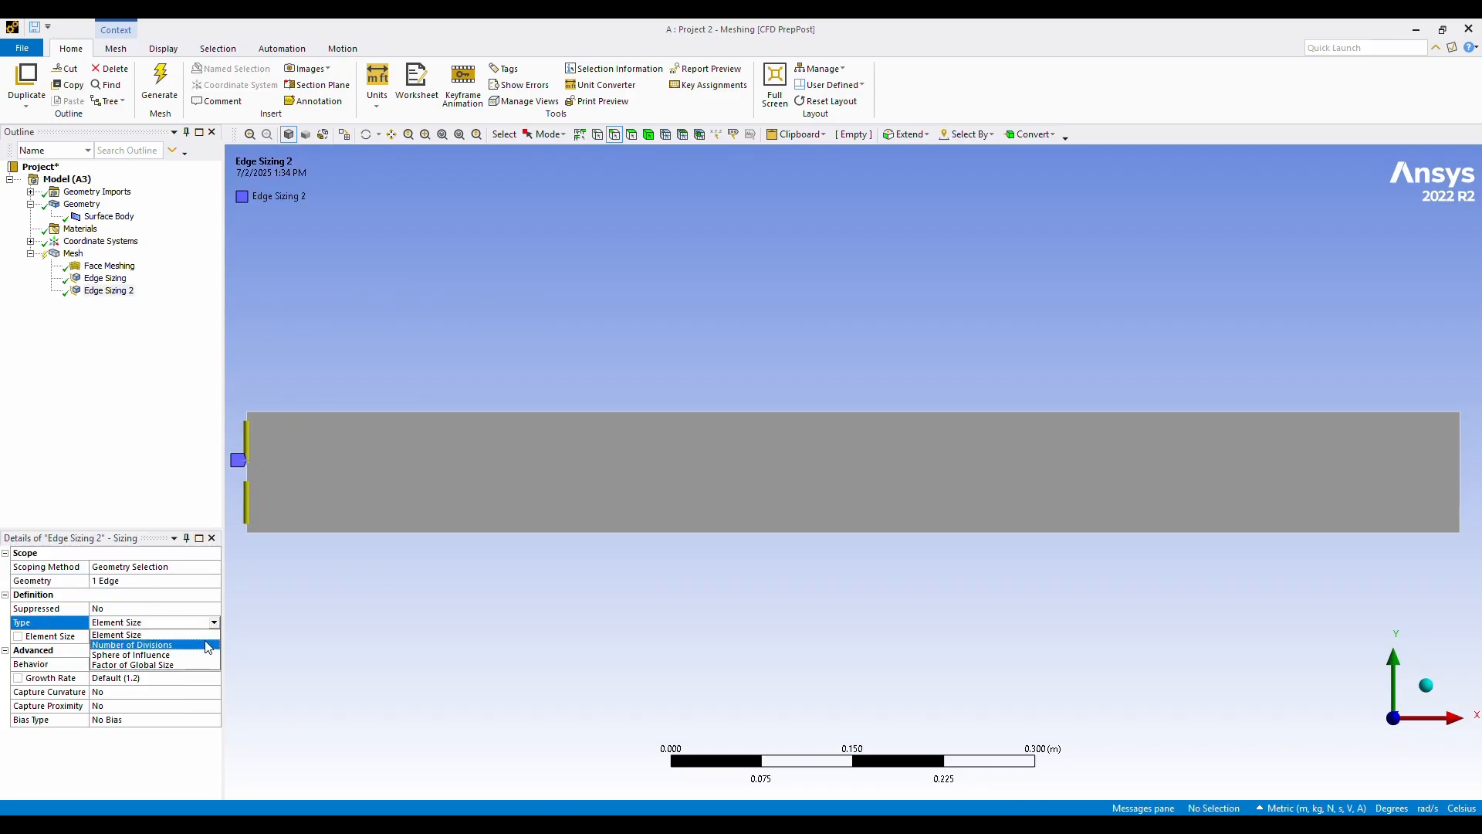
left_click(199, 648)
left_click(130, 638)
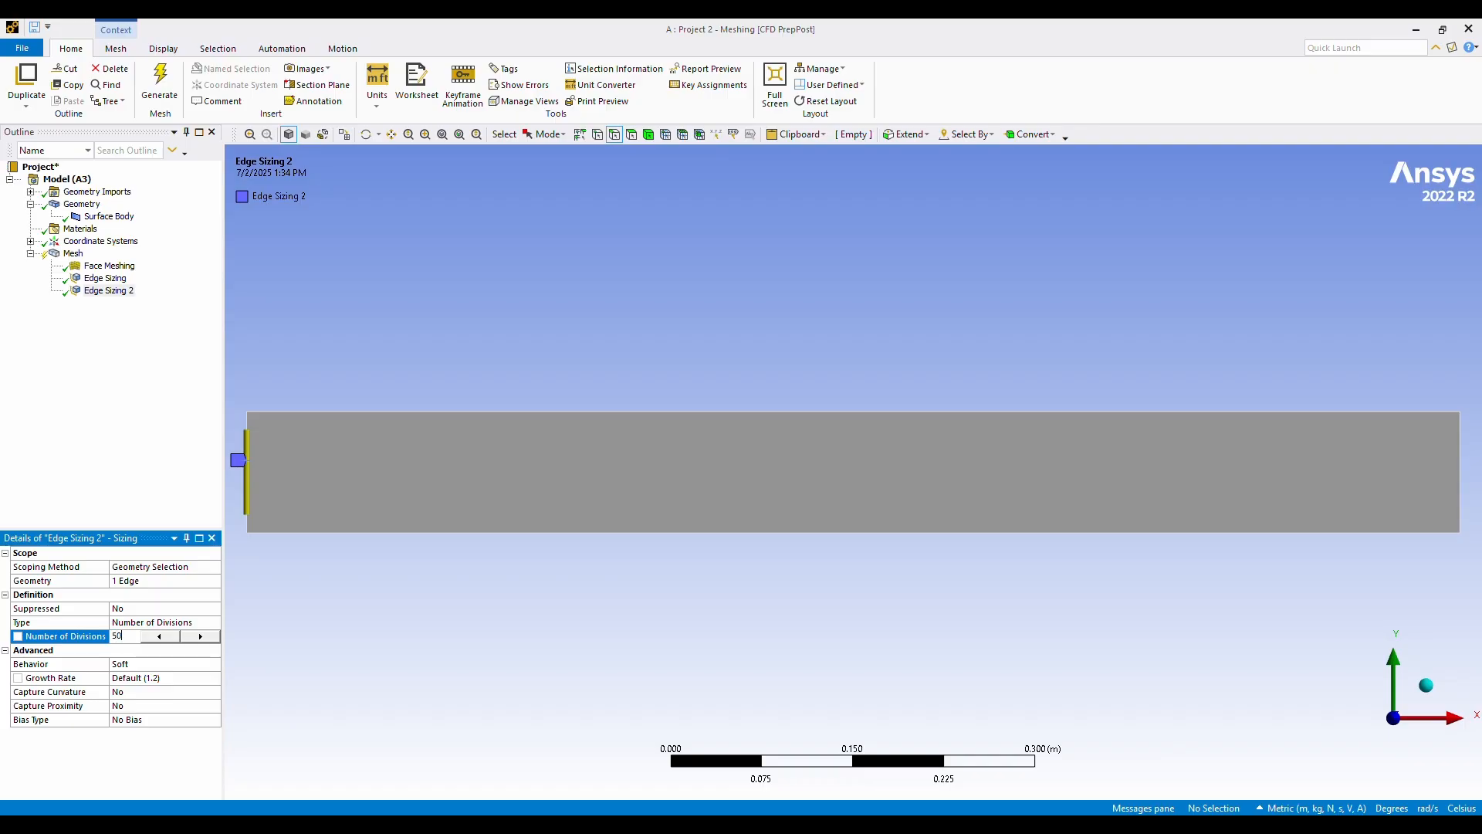
type("50")
key("Return")
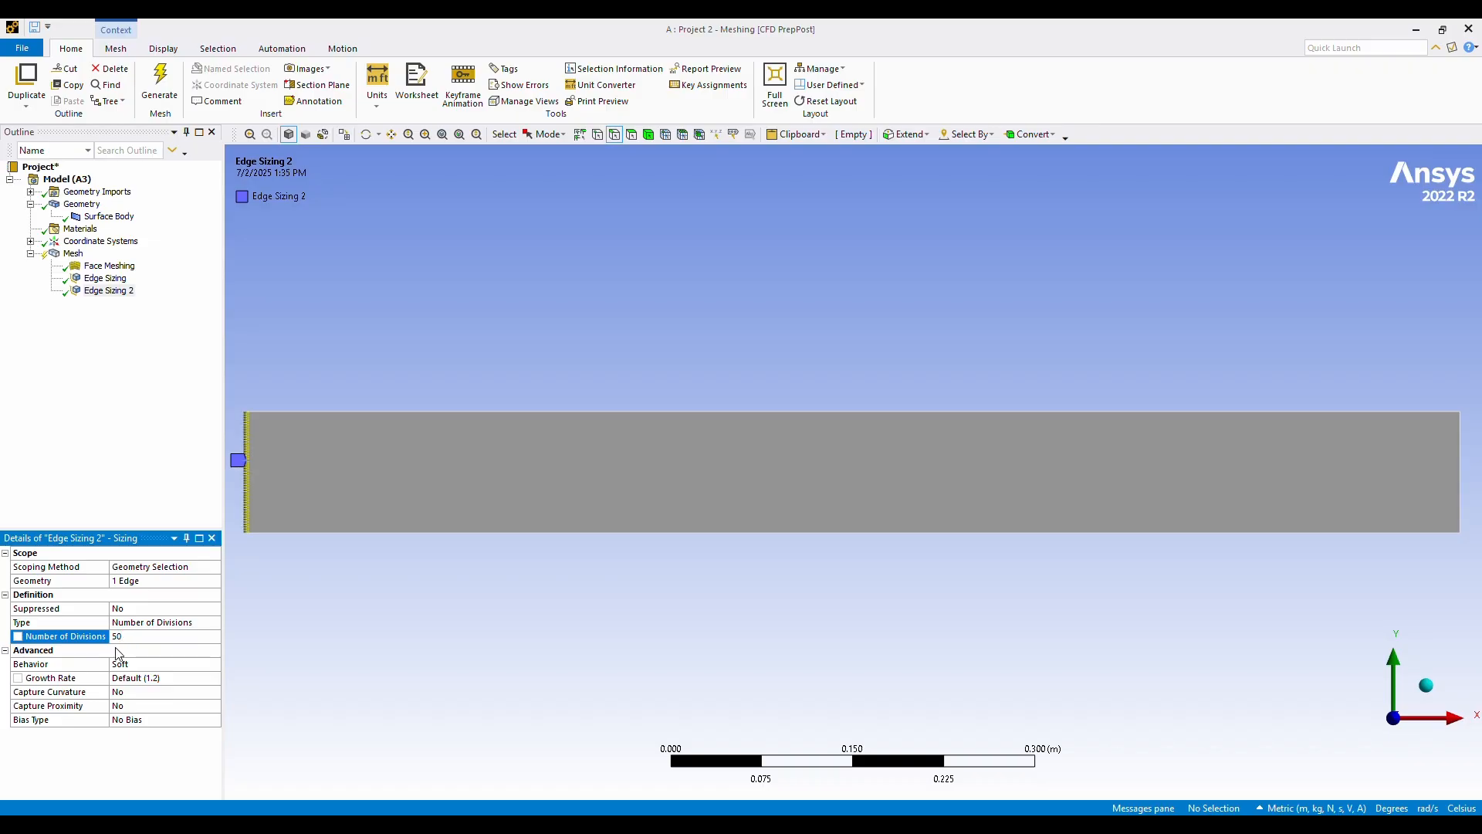
left_click(149, 666)
left_click(214, 665)
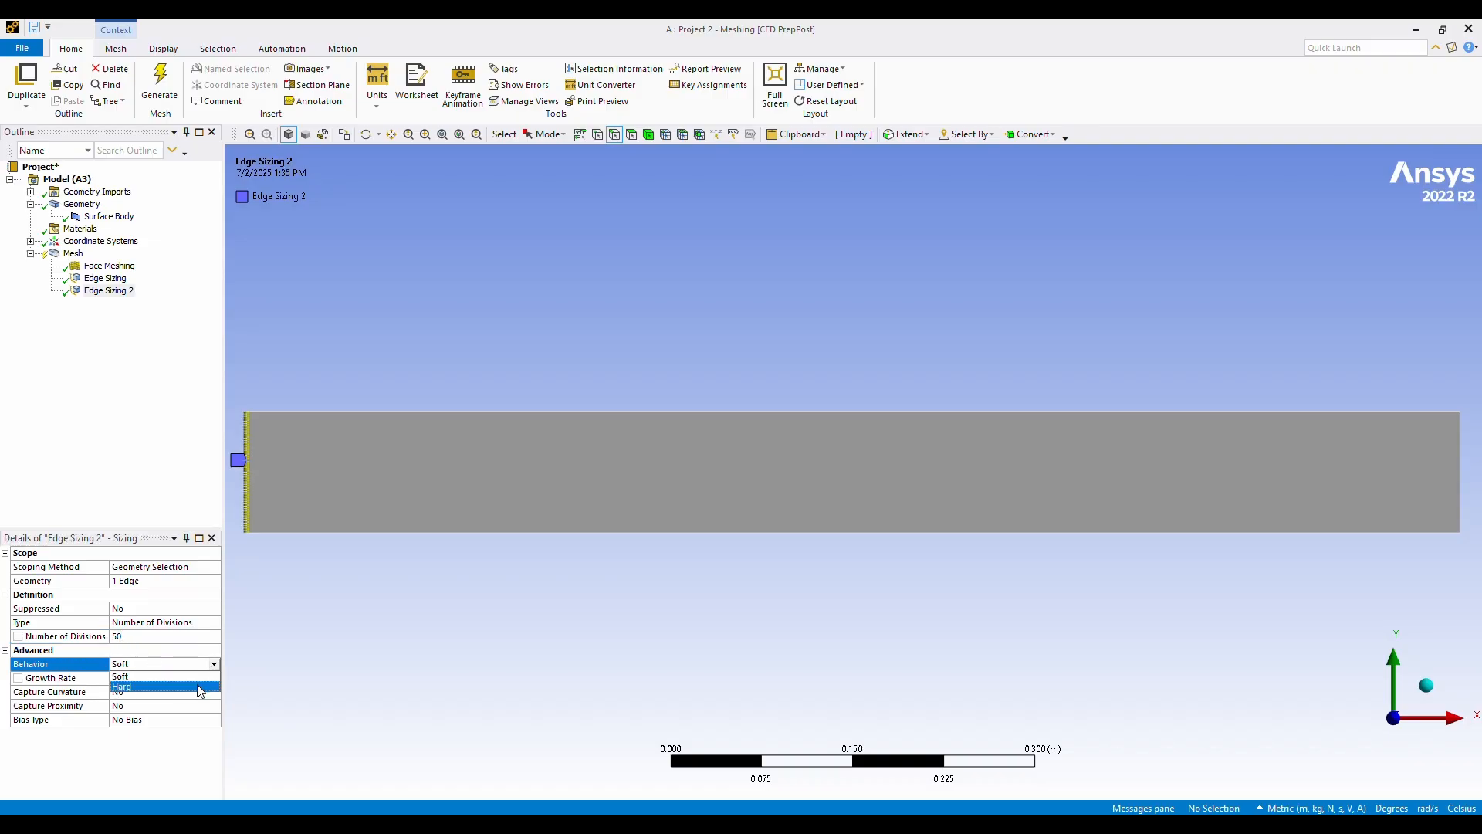
left_click(193, 684)
Step: Give the left-edge sizing the long-to-short bias type with a bias factor of 60, then regenerate and display the mesh
left_click(193, 705)
left_click(214, 705)
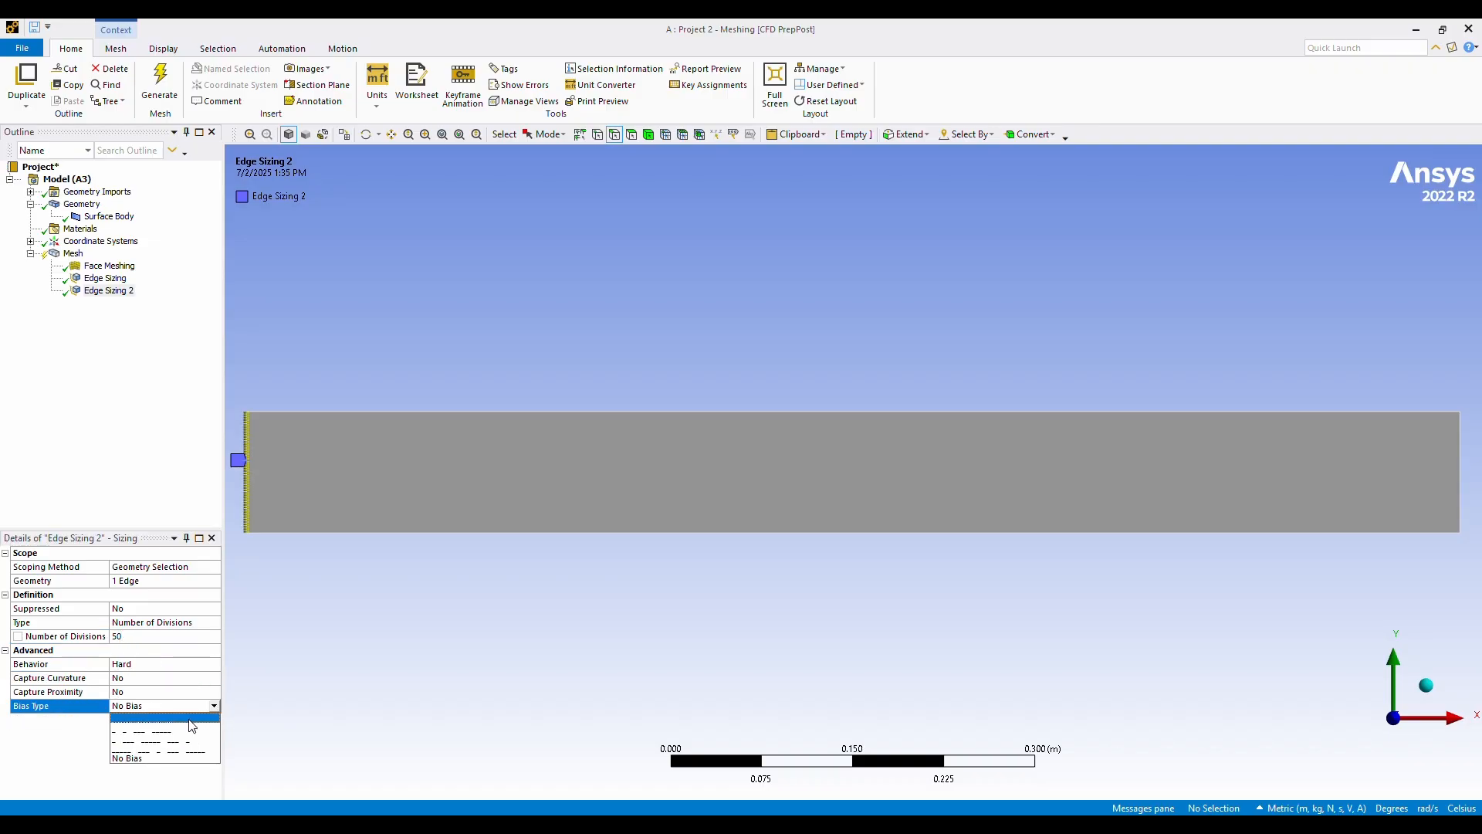
left_click(189, 722)
left_click(161, 733)
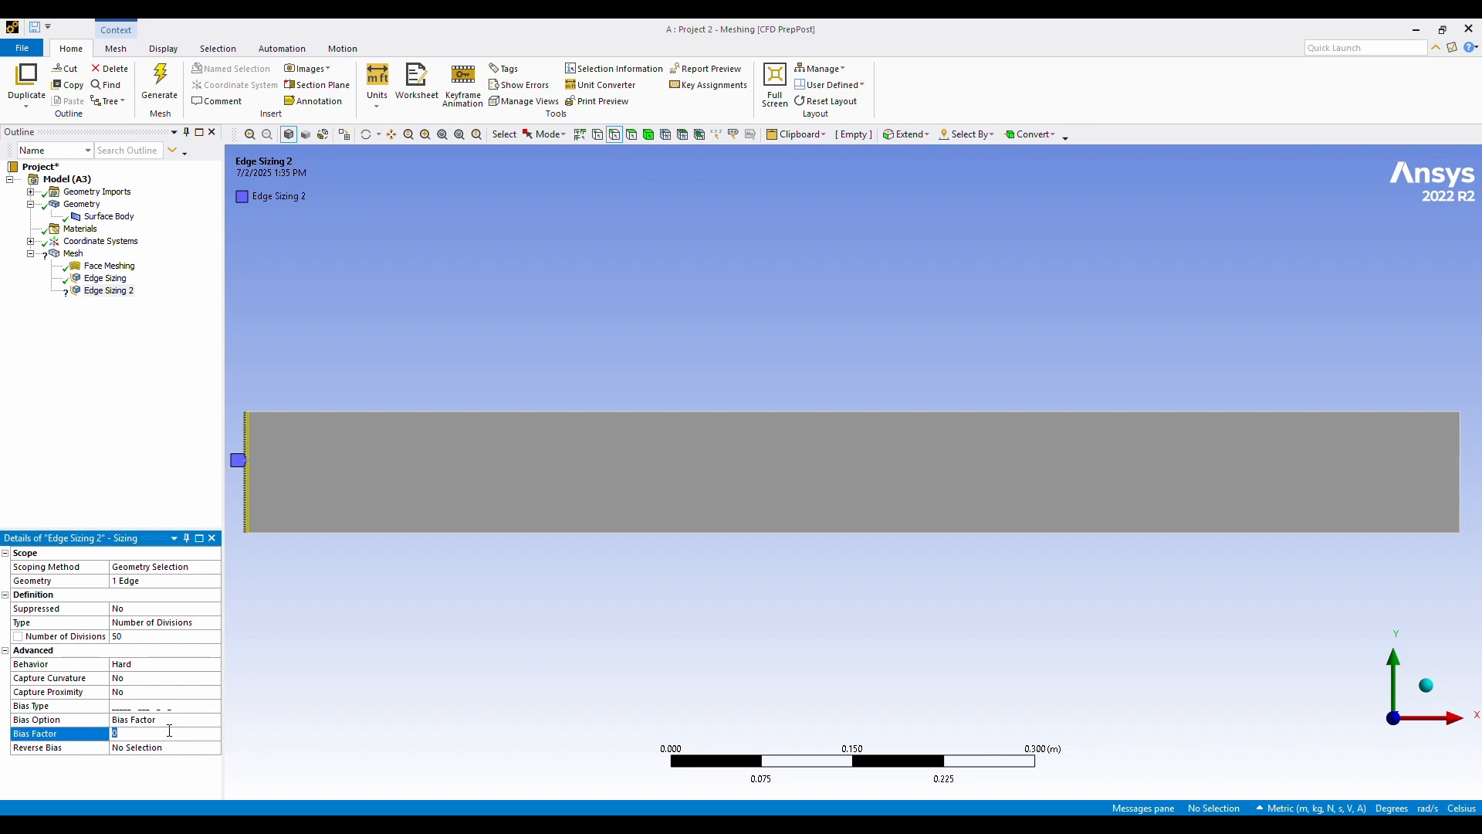
key("Return")
left_click(160, 83)
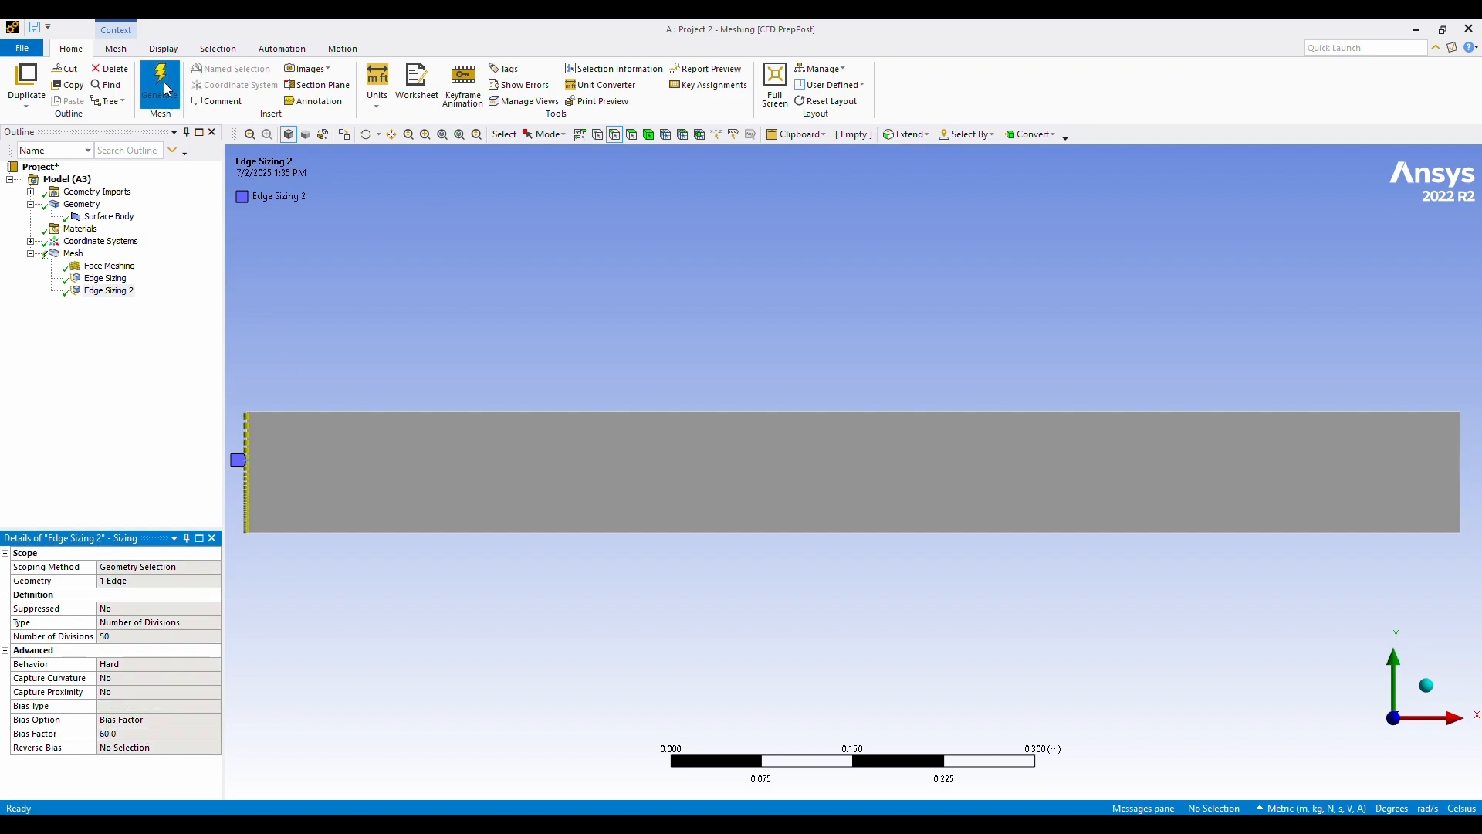
left_click(73, 253)
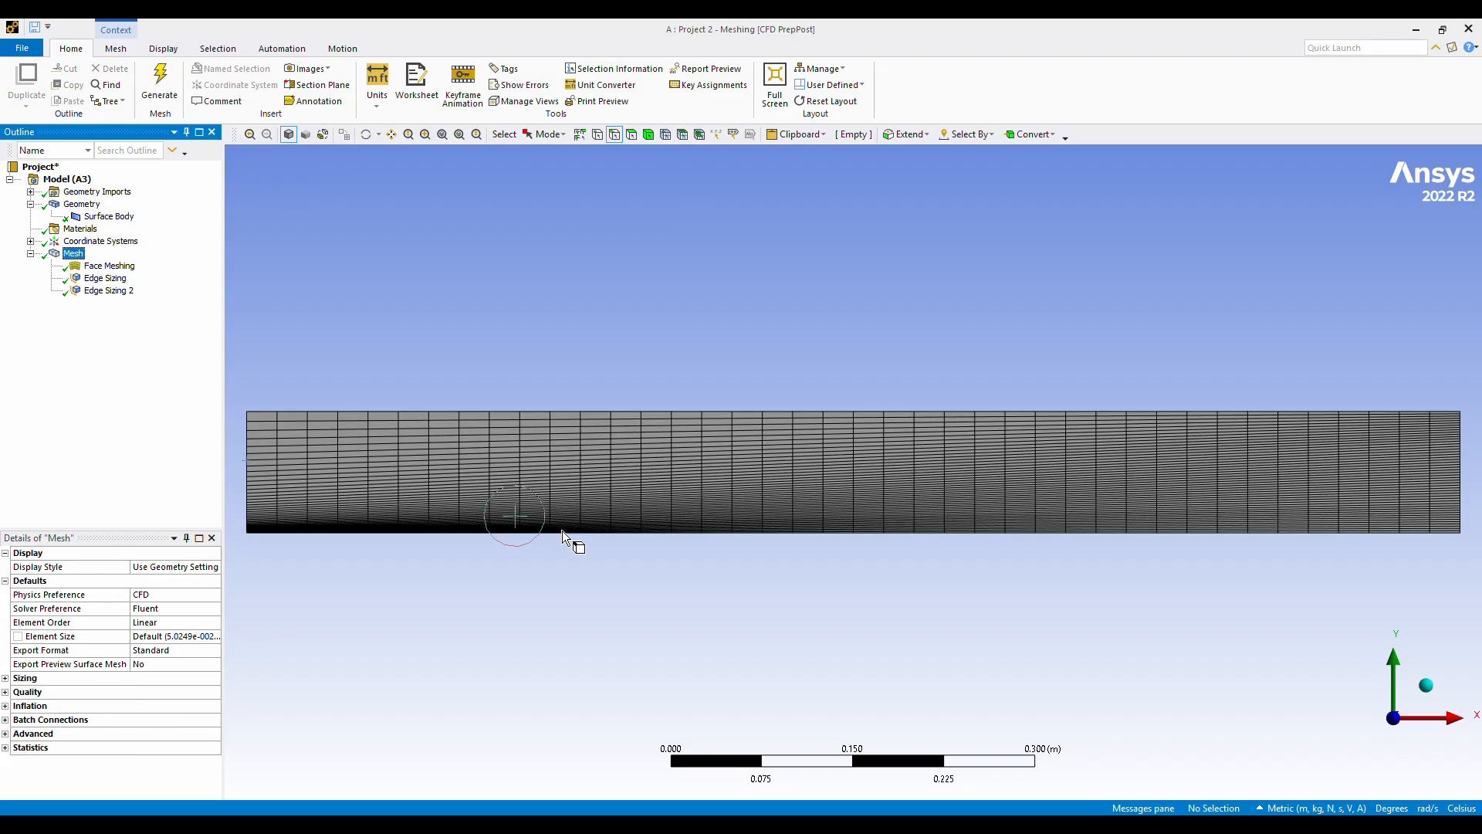
Step: Insert a third Sizing control on the mesh, scoped to the channel's right vertical edge
right_click(83, 259)
mouse_move(224, 266)
left_click(263, 288)
left_click(1454, 493)
left_click(120, 580)
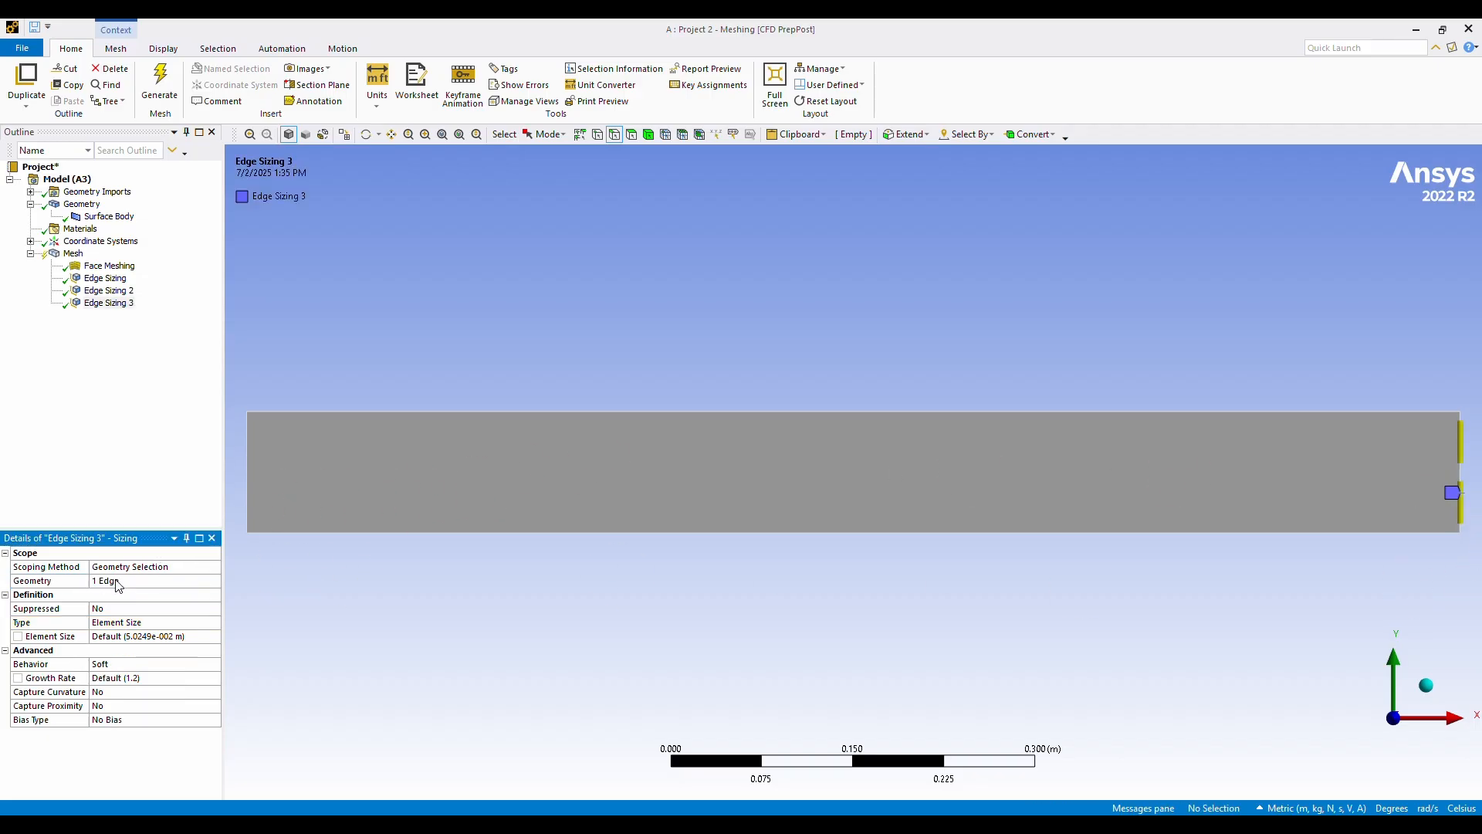
Step: Define the right-edge sizing by Number of Divisions with 50 divisions and Hard behavior
left_click(141, 621)
left_click(214, 622)
left_click(200, 644)
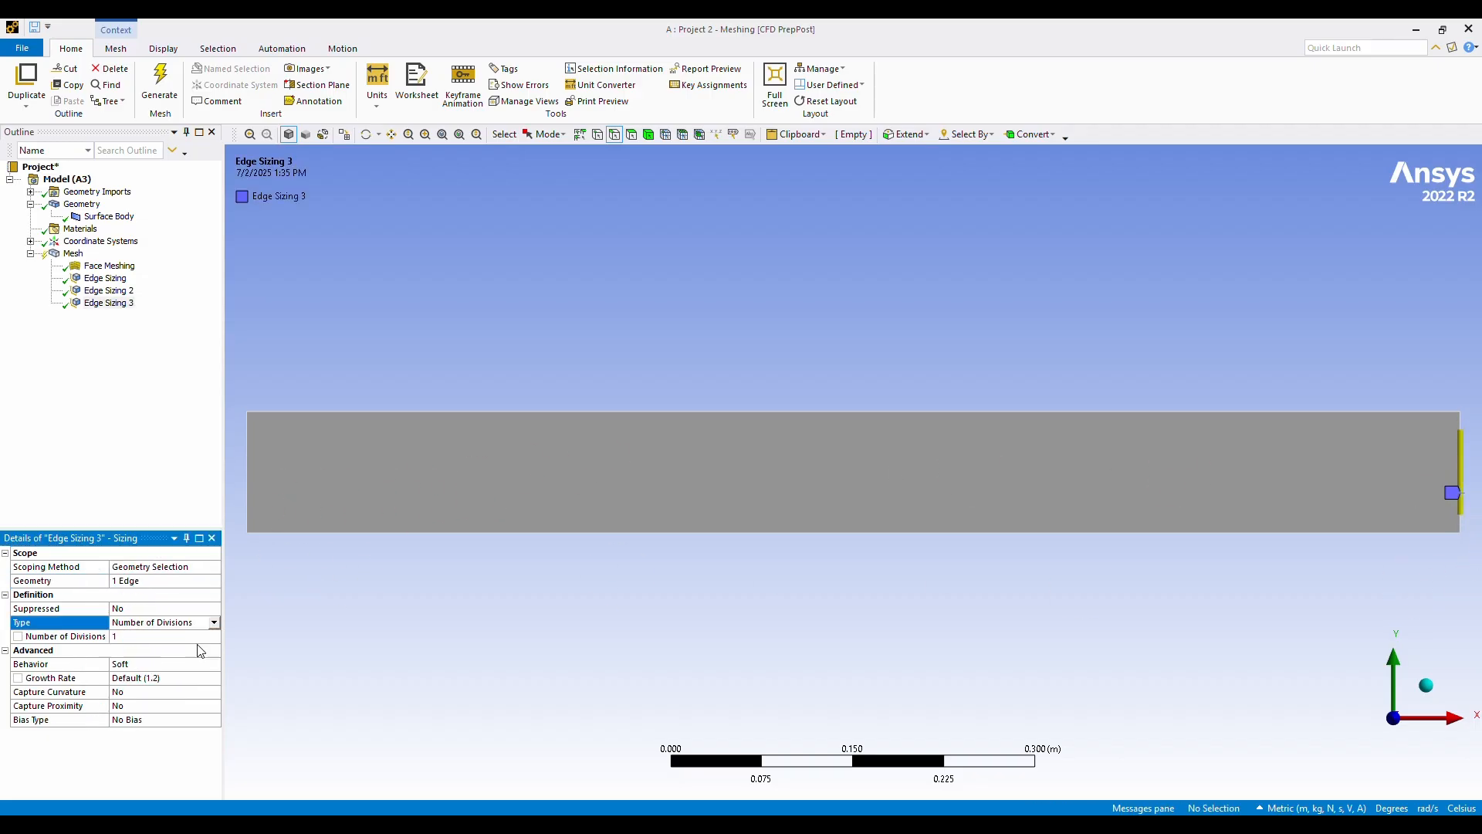
left_click(142, 637)
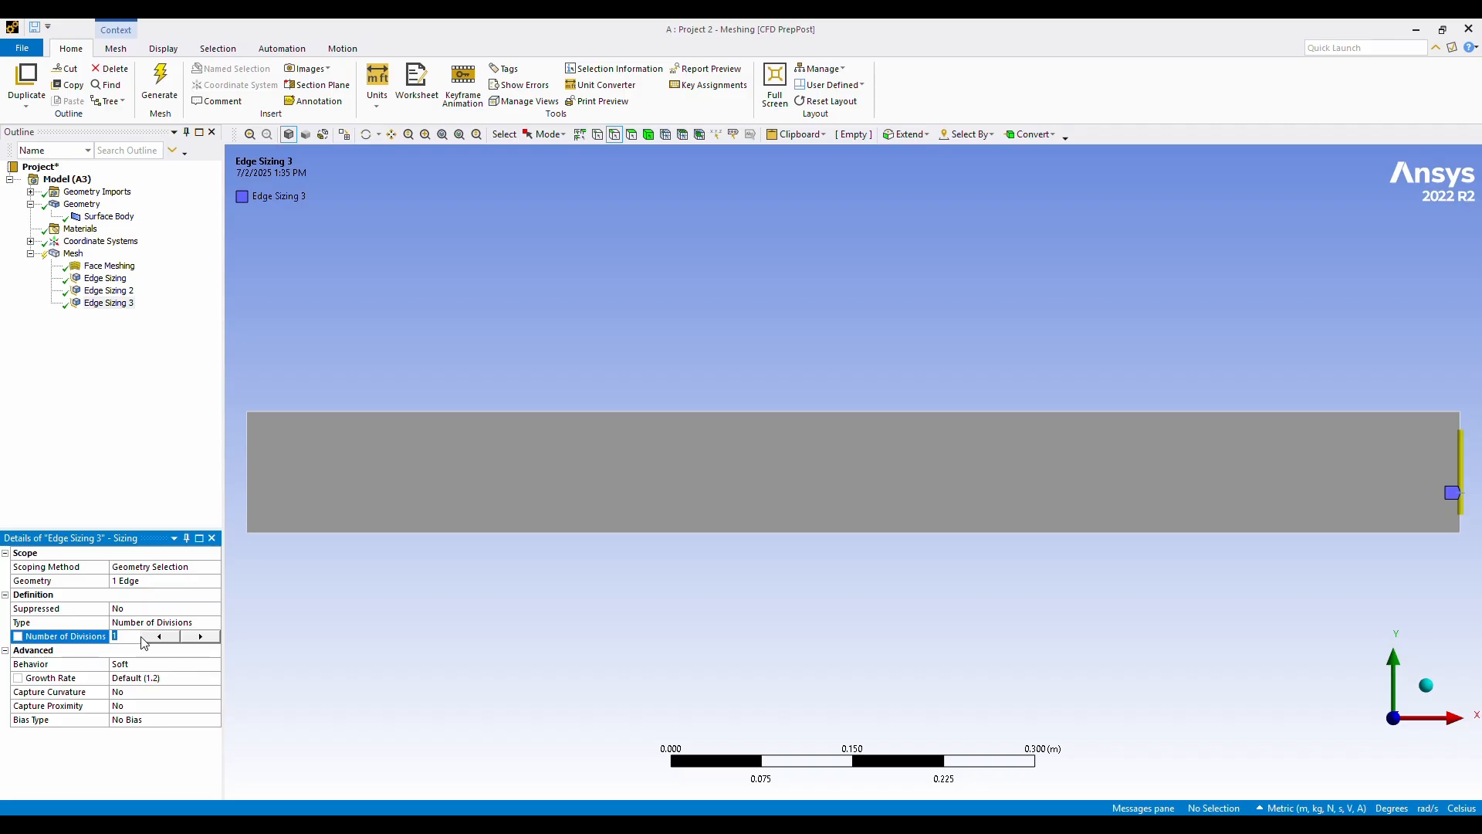
key("Return")
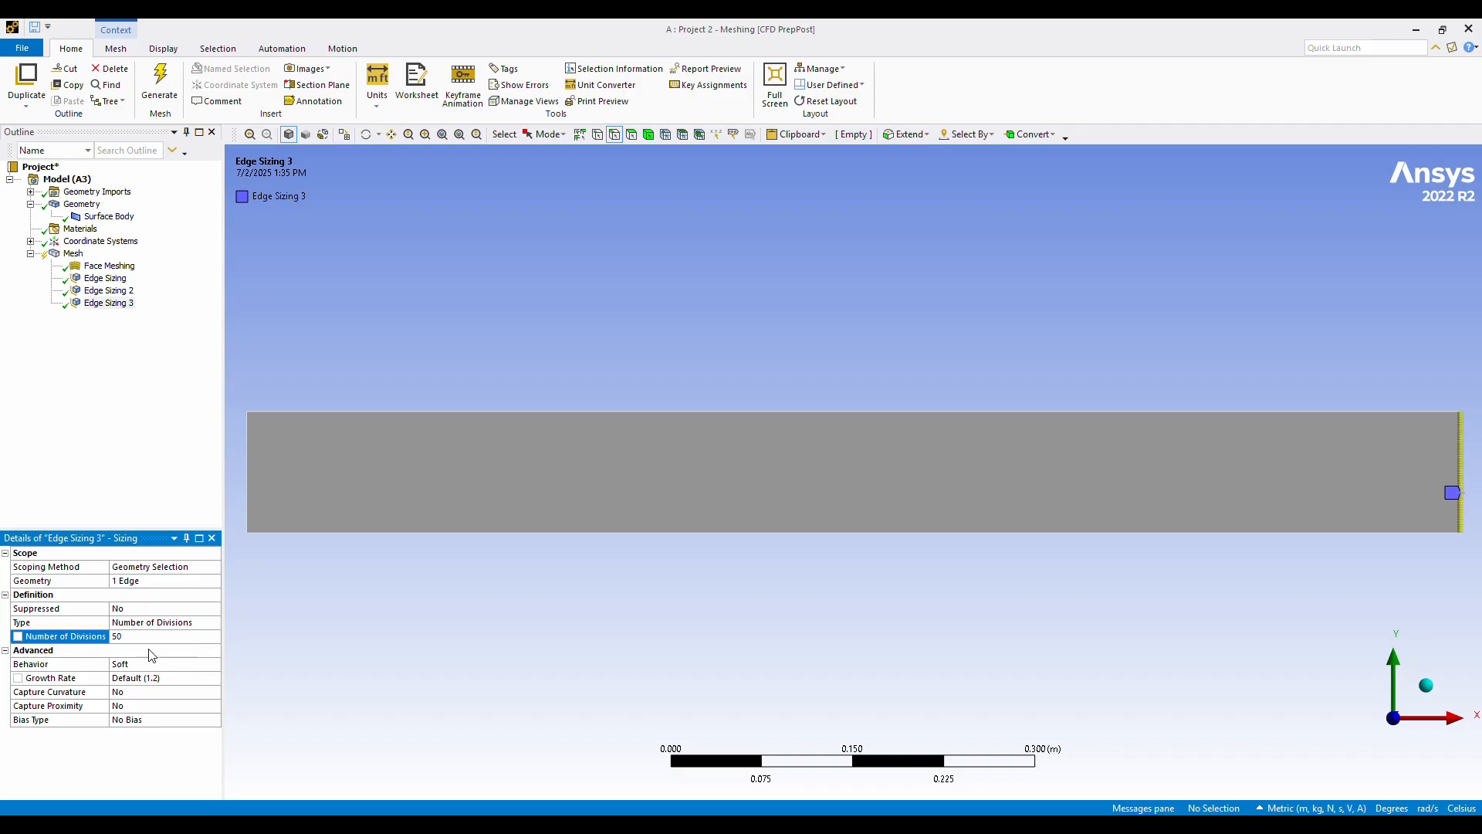
left_click(151, 664)
left_click(214, 664)
left_click(176, 691)
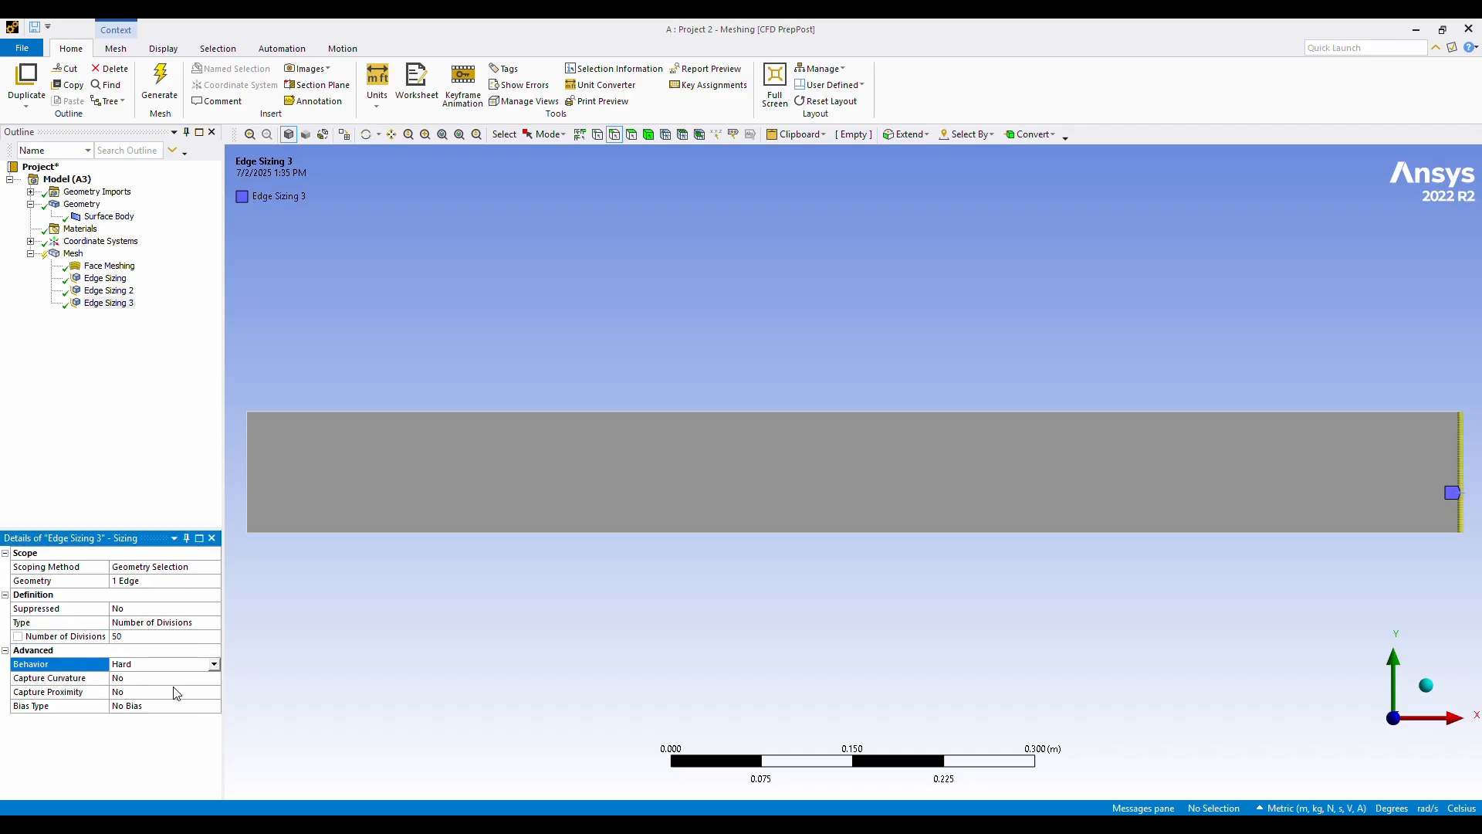
Step: Give the right-edge sizing the long-to-short bias type with a bias factor of 60
left_click(141, 705)
left_click(214, 705)
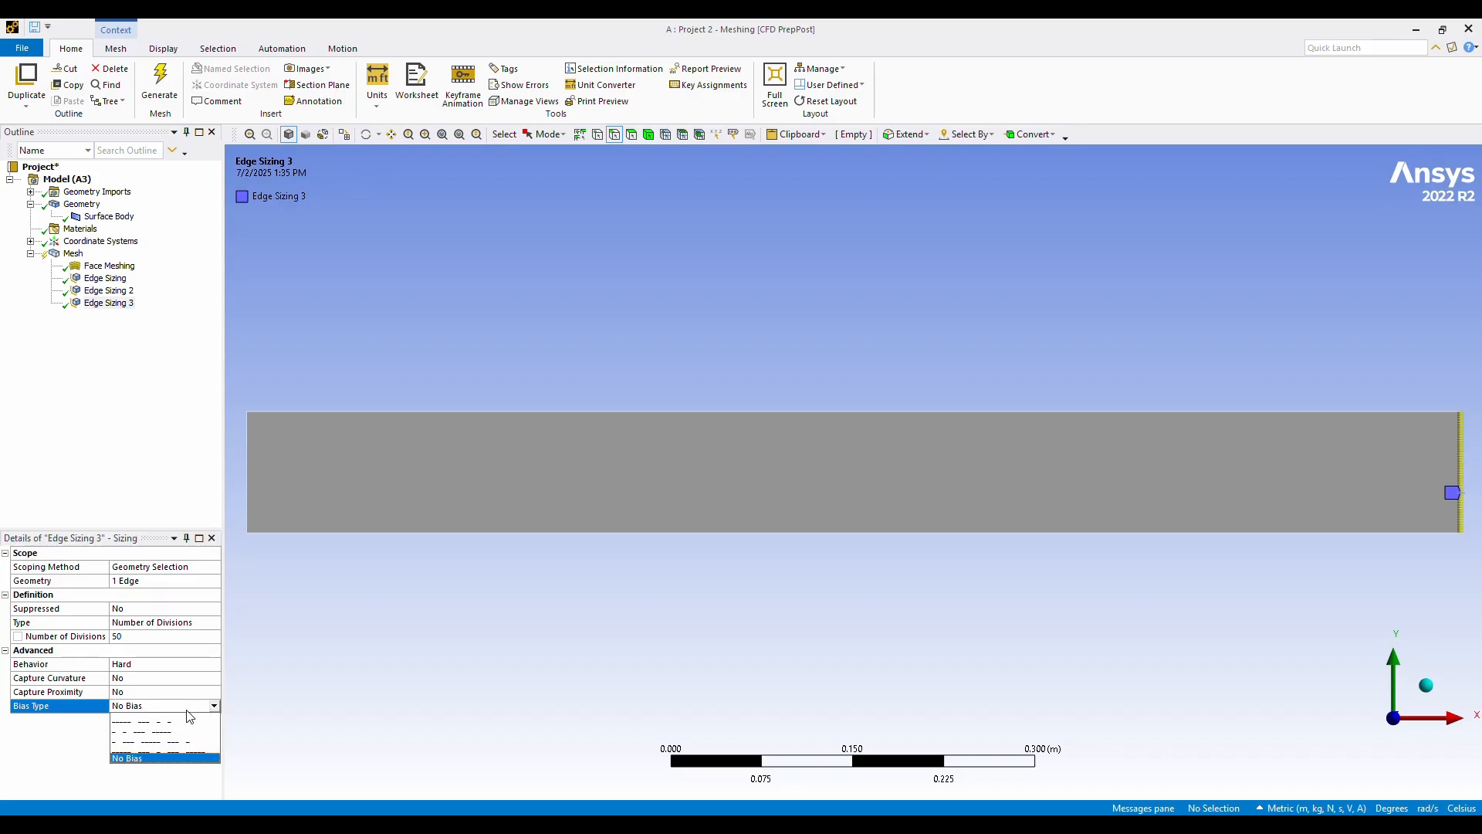
left_click(159, 733)
left_click(160, 731)
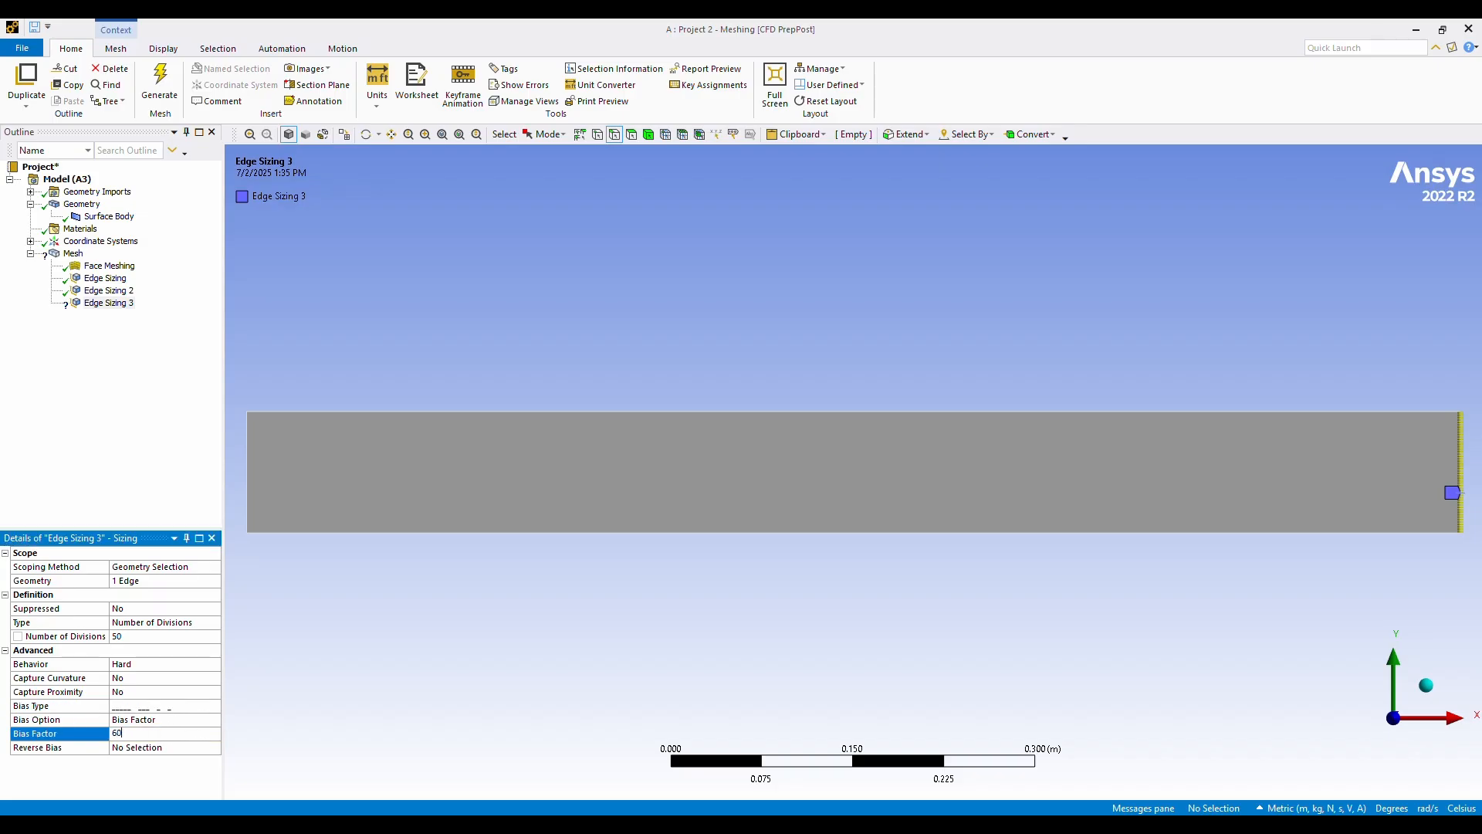
key("Return")
Step: Reverse the bias on the right vertical edge in its sizing control, then regenerate and display the mesh
left_click(1459, 486)
left_click(168, 747)
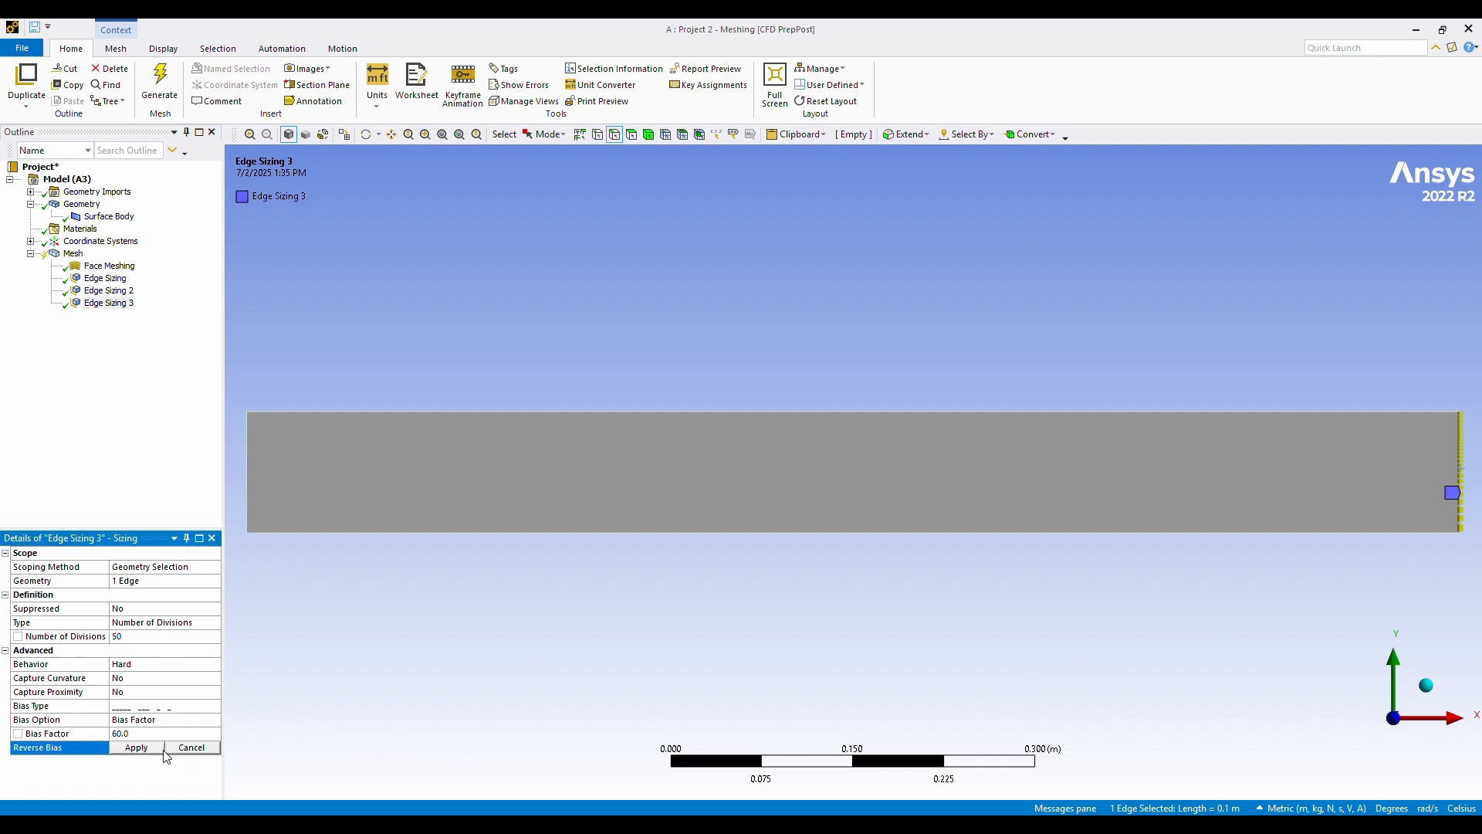
left_click(135, 747)
left_click(159, 84)
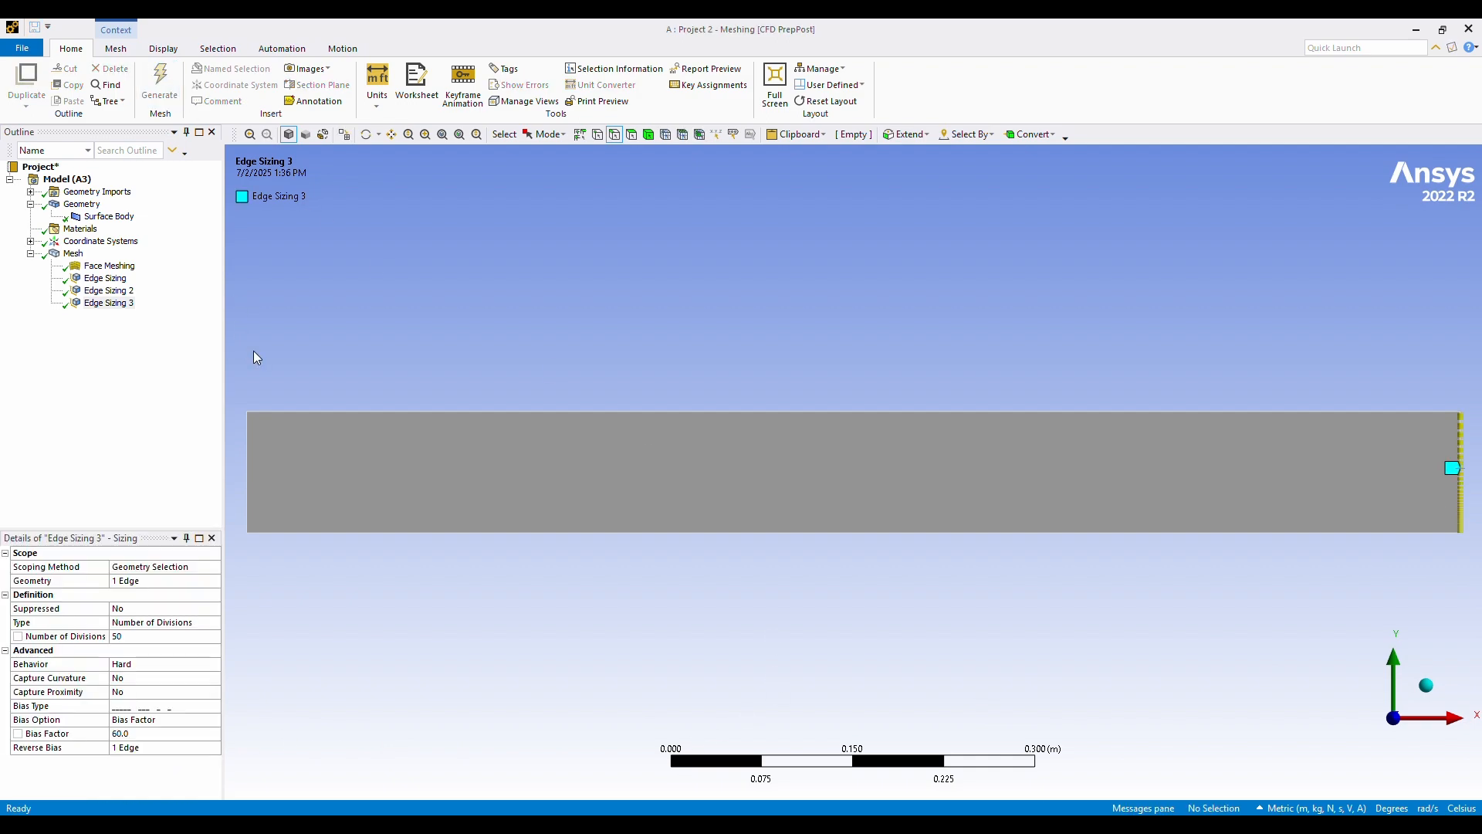
left_click(74, 254)
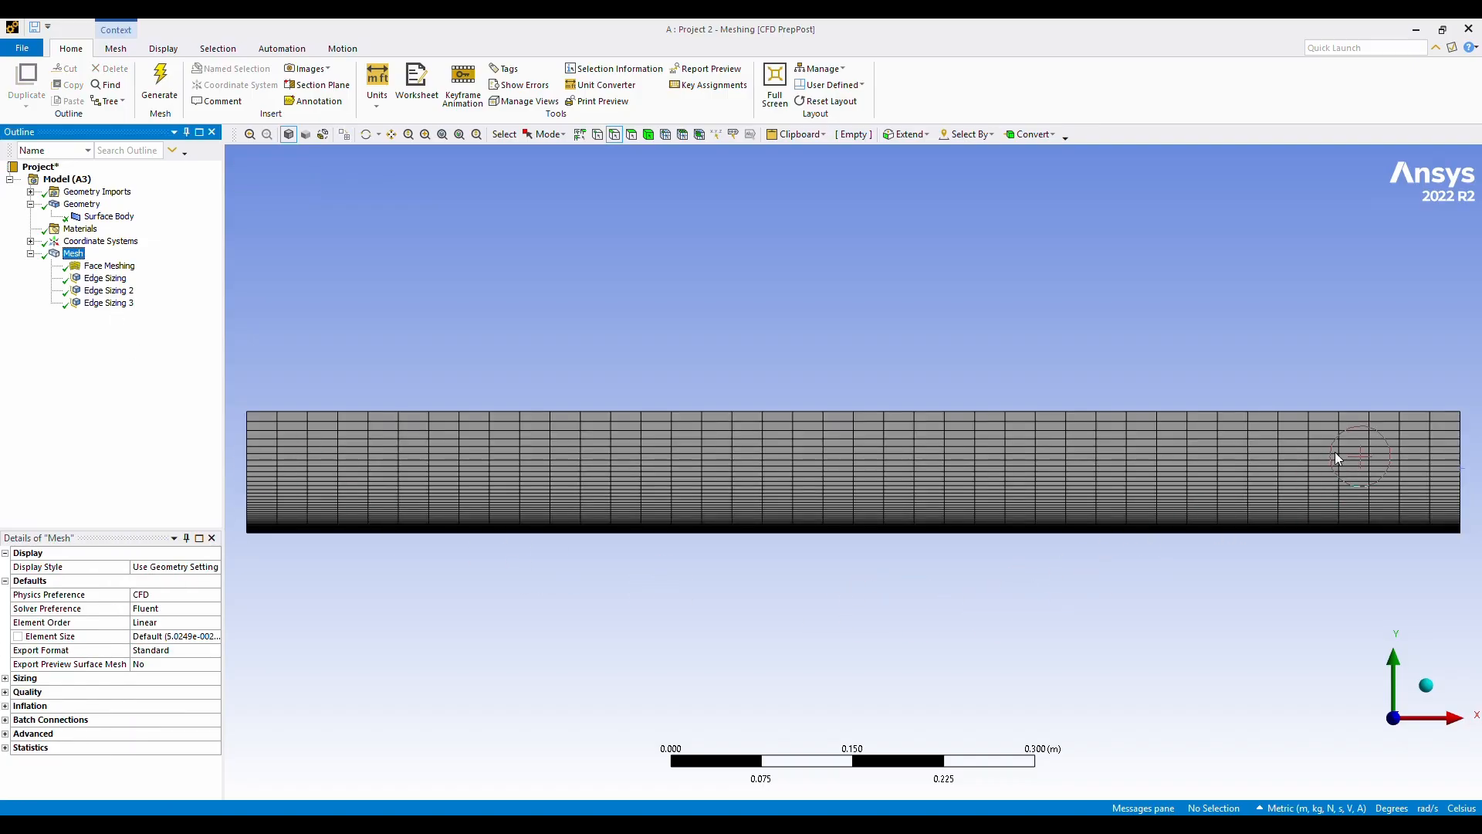
Step: Create a named selection called "Far-Field Pressue" from the channel's upper horizontal edge
left_click(657, 394)
left_click(582, 412)
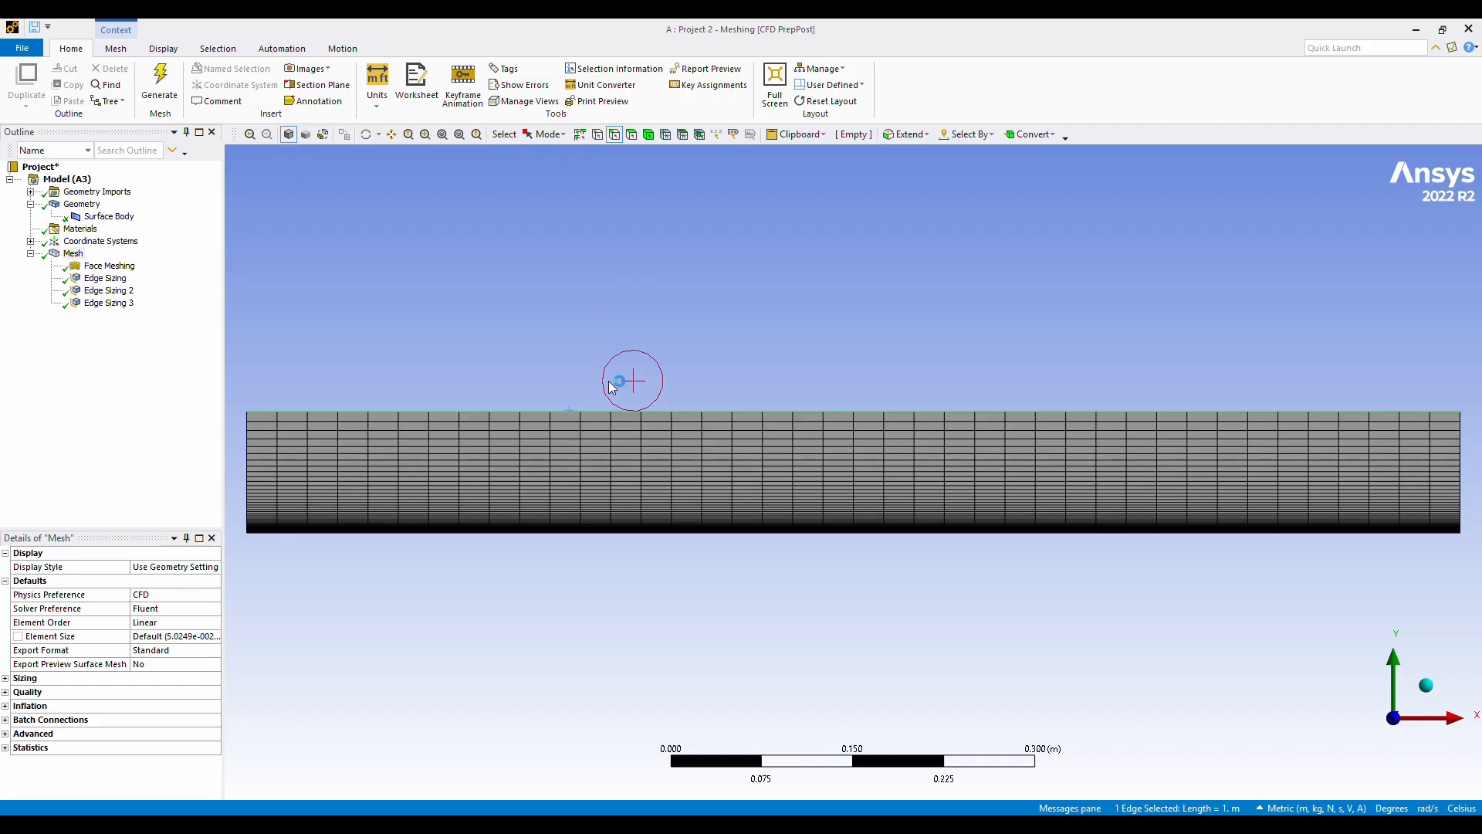
type("n")
type("Far")
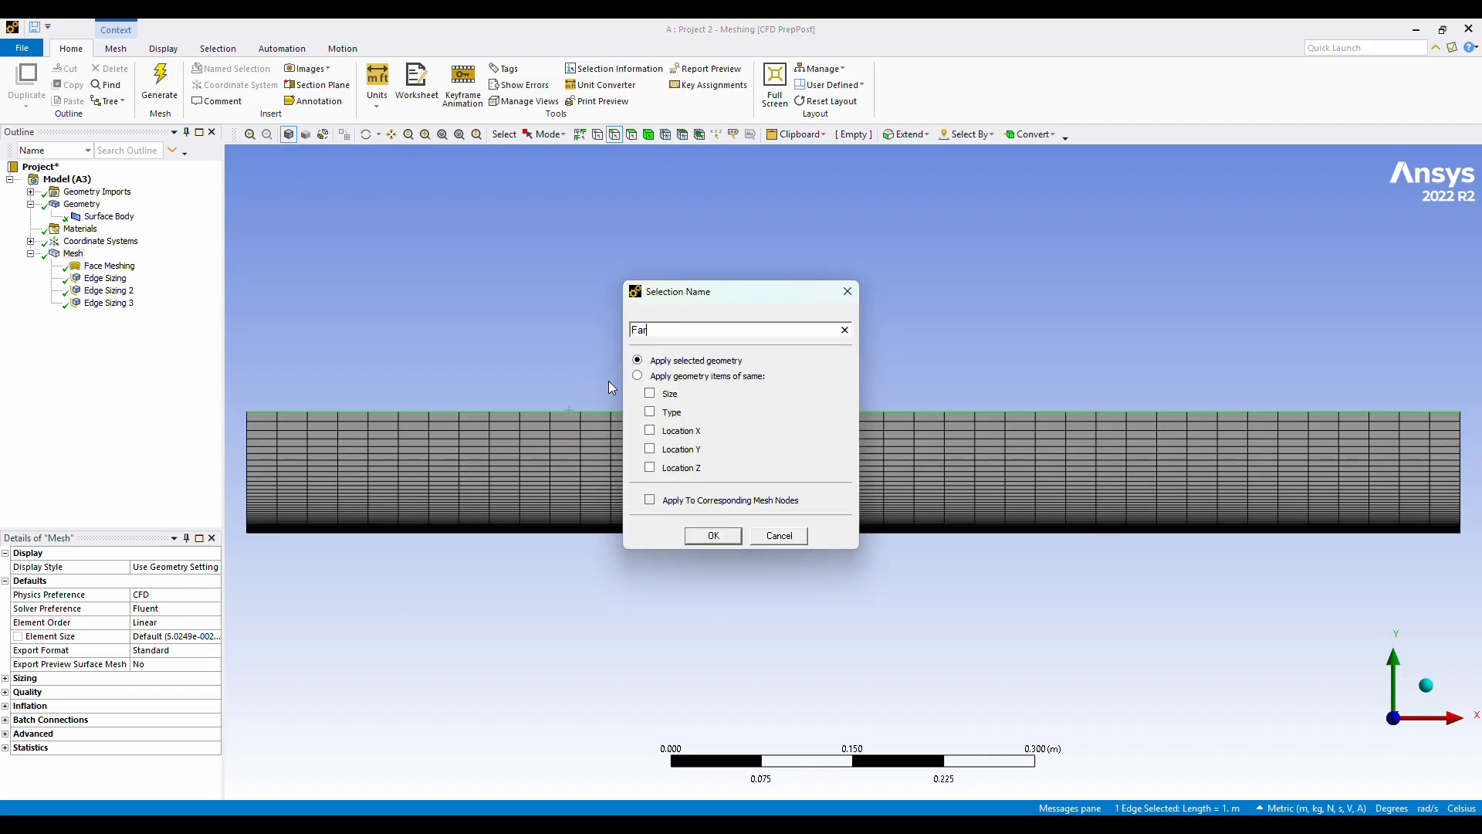
type("-Field Pressue")
key("Return")
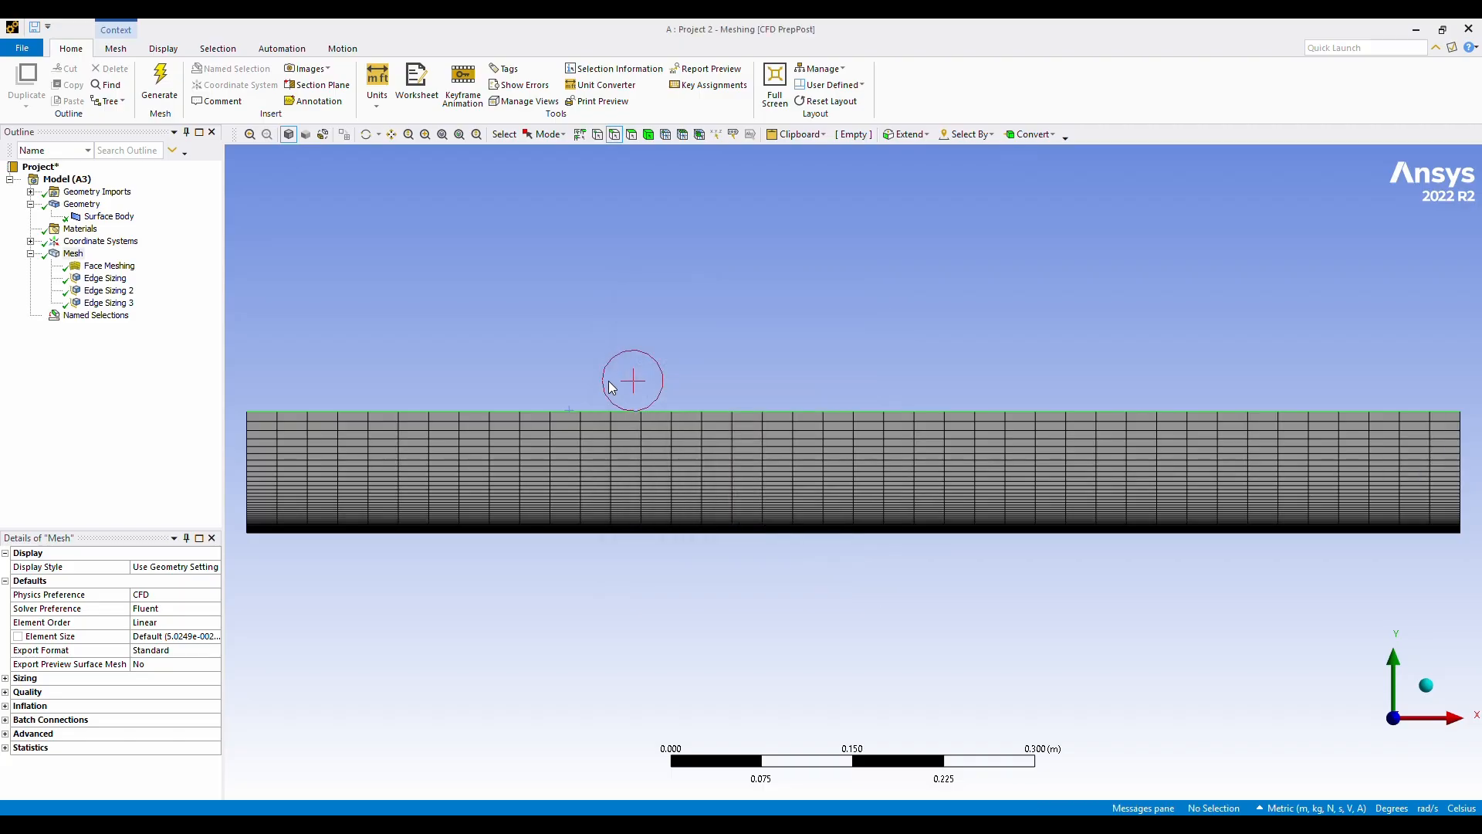
Step: Create a named selection called "Plate" from the channel's lower horizontal edge
left_click(323, 532)
type("nPlate")
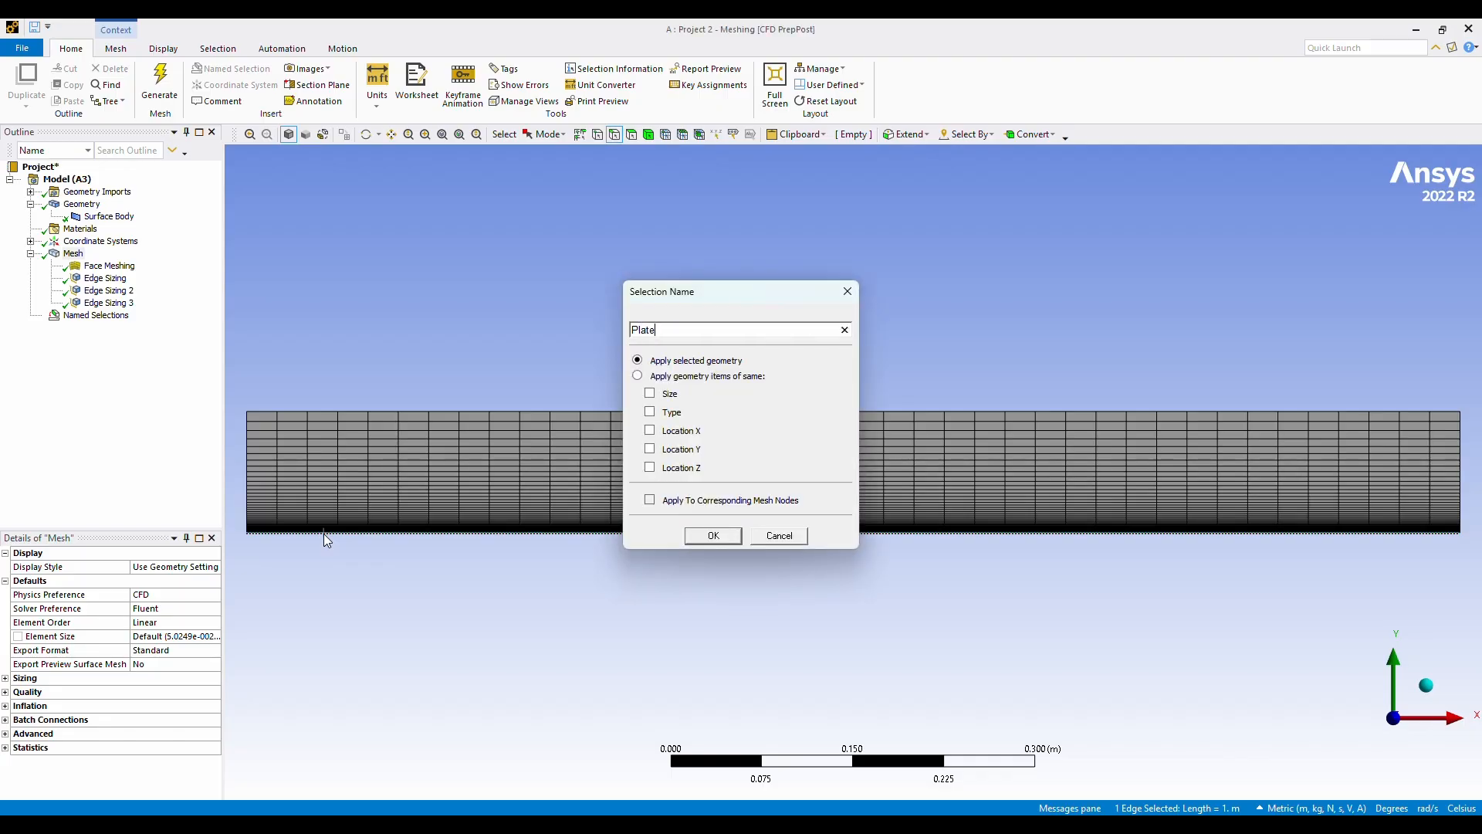
key("Return")
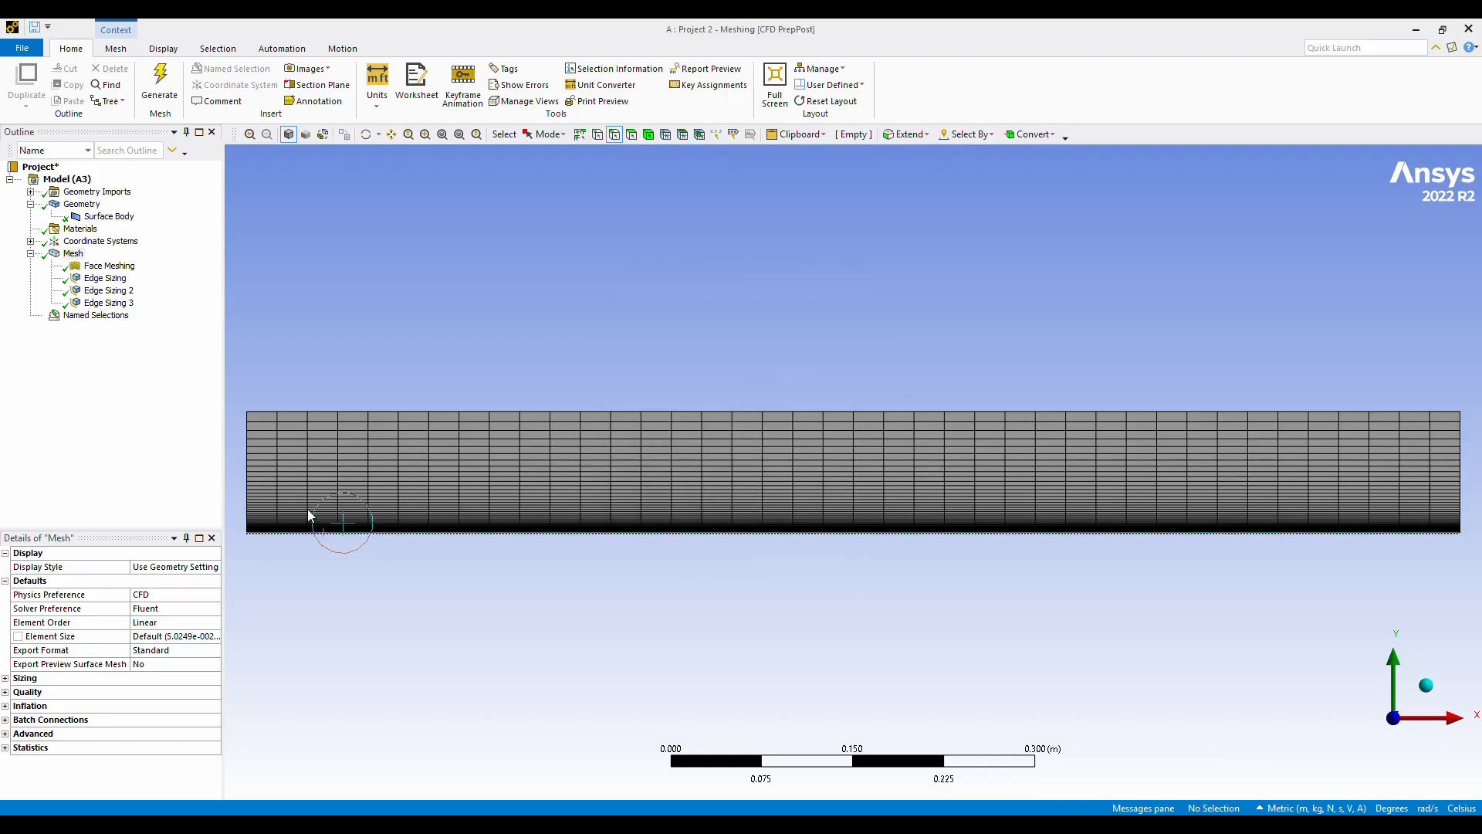
Step: Create named selections "Inlet" for the channel's left vertical edge and "Outlet" for its right vertical edge
left_click(247, 463)
type("n")
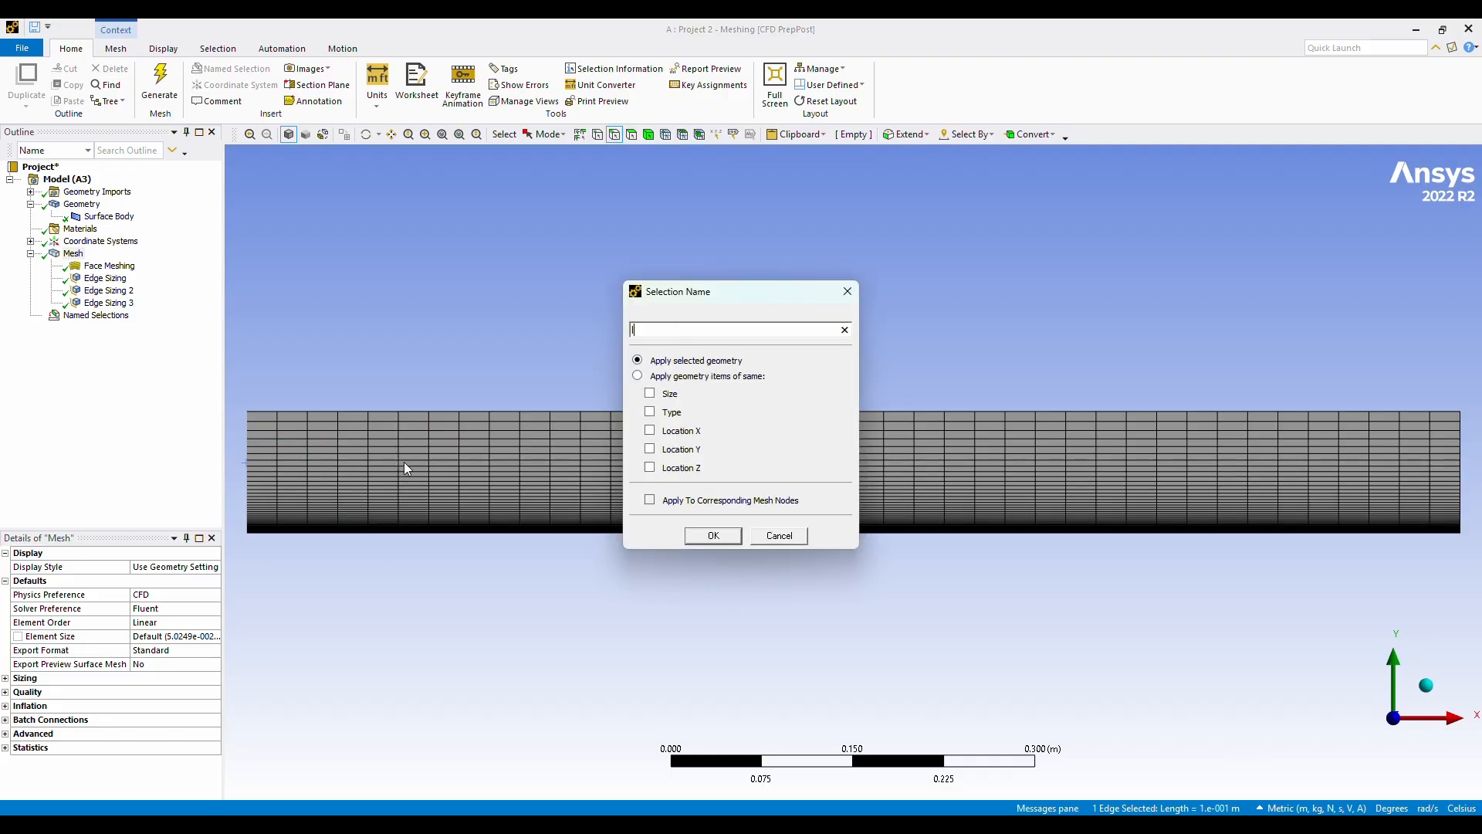
type("Inlet")
key("Return")
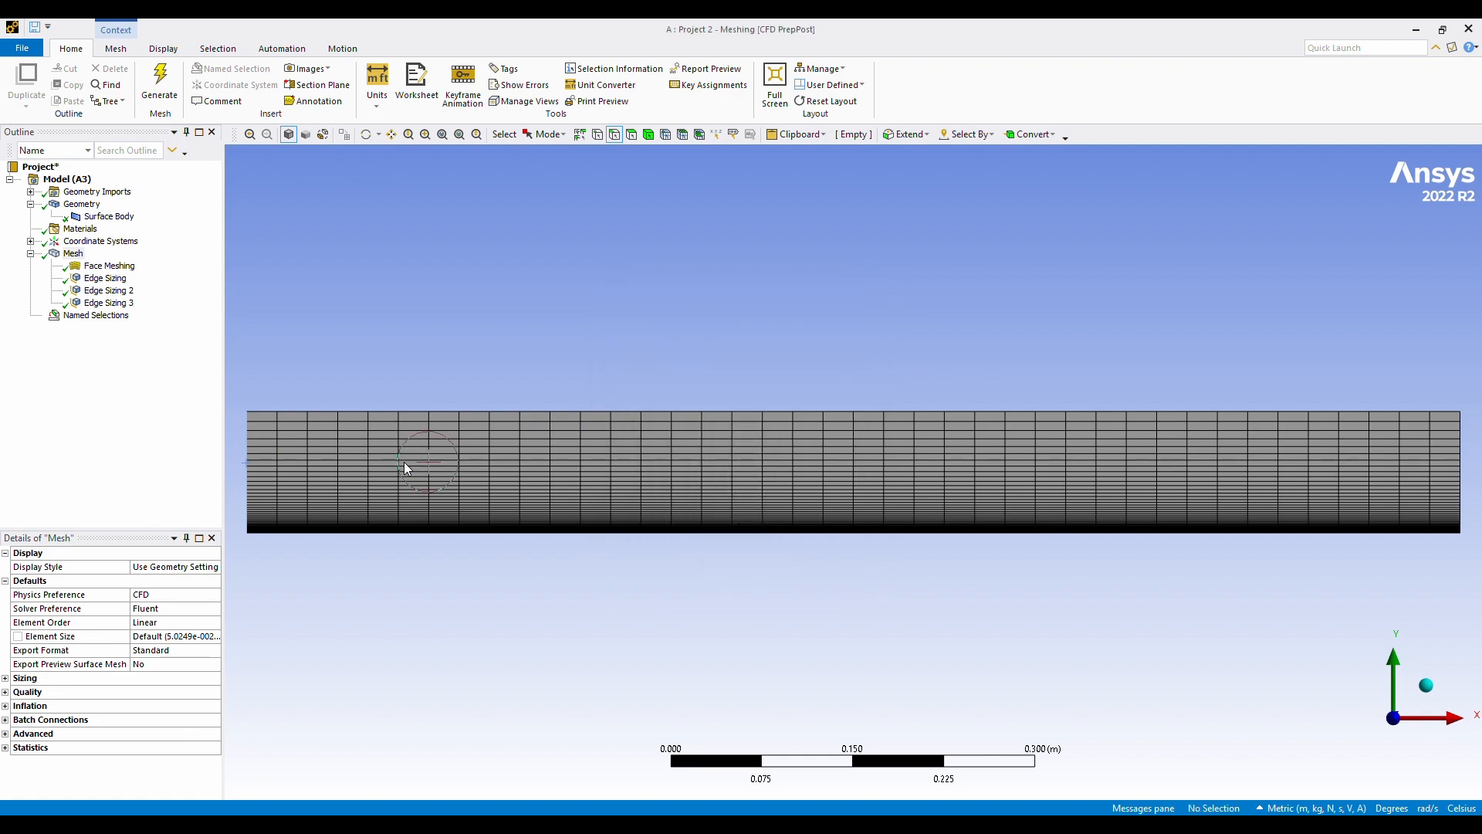
left_click(1458, 458)
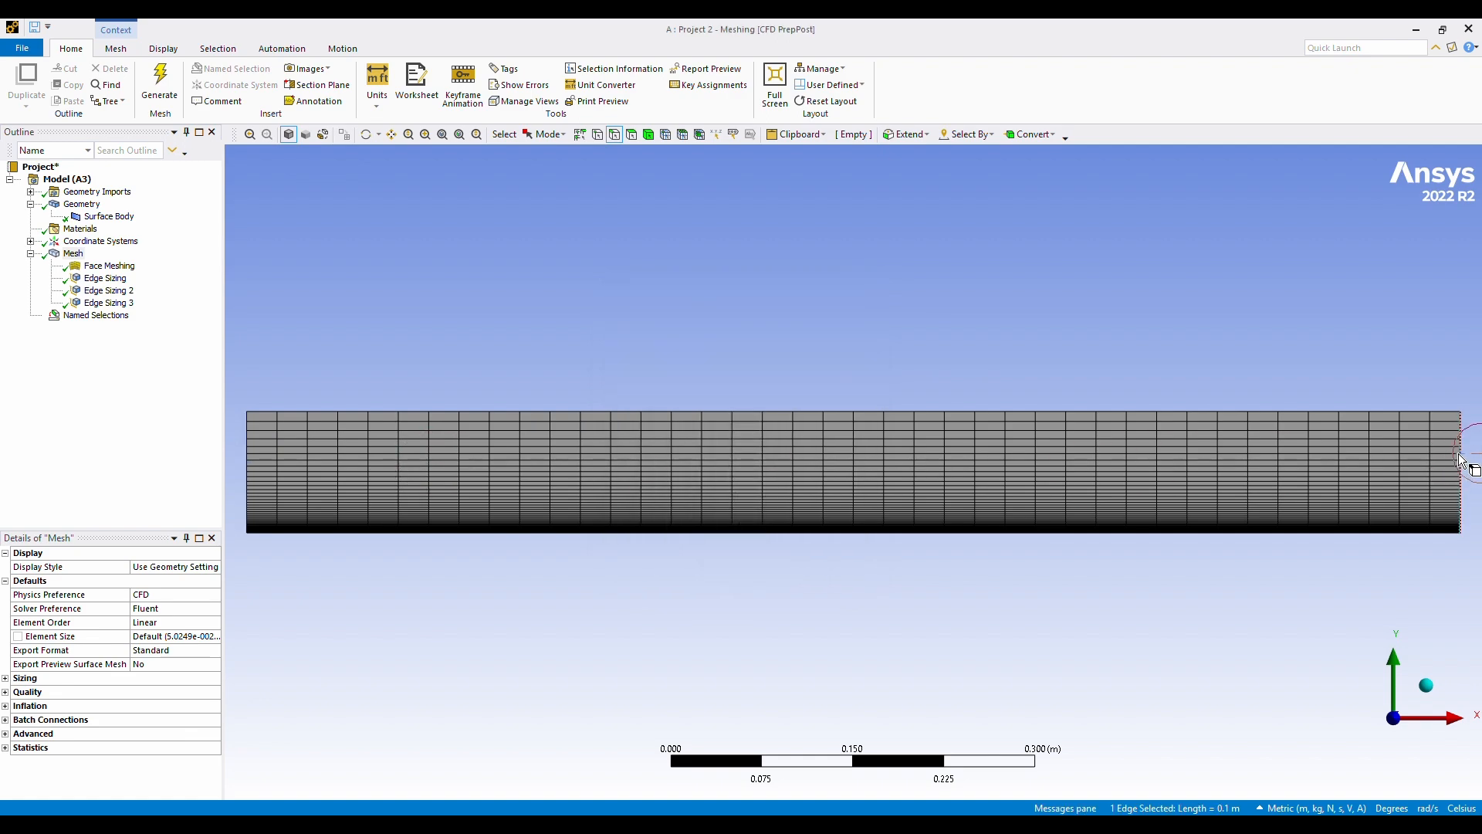
type("nO")
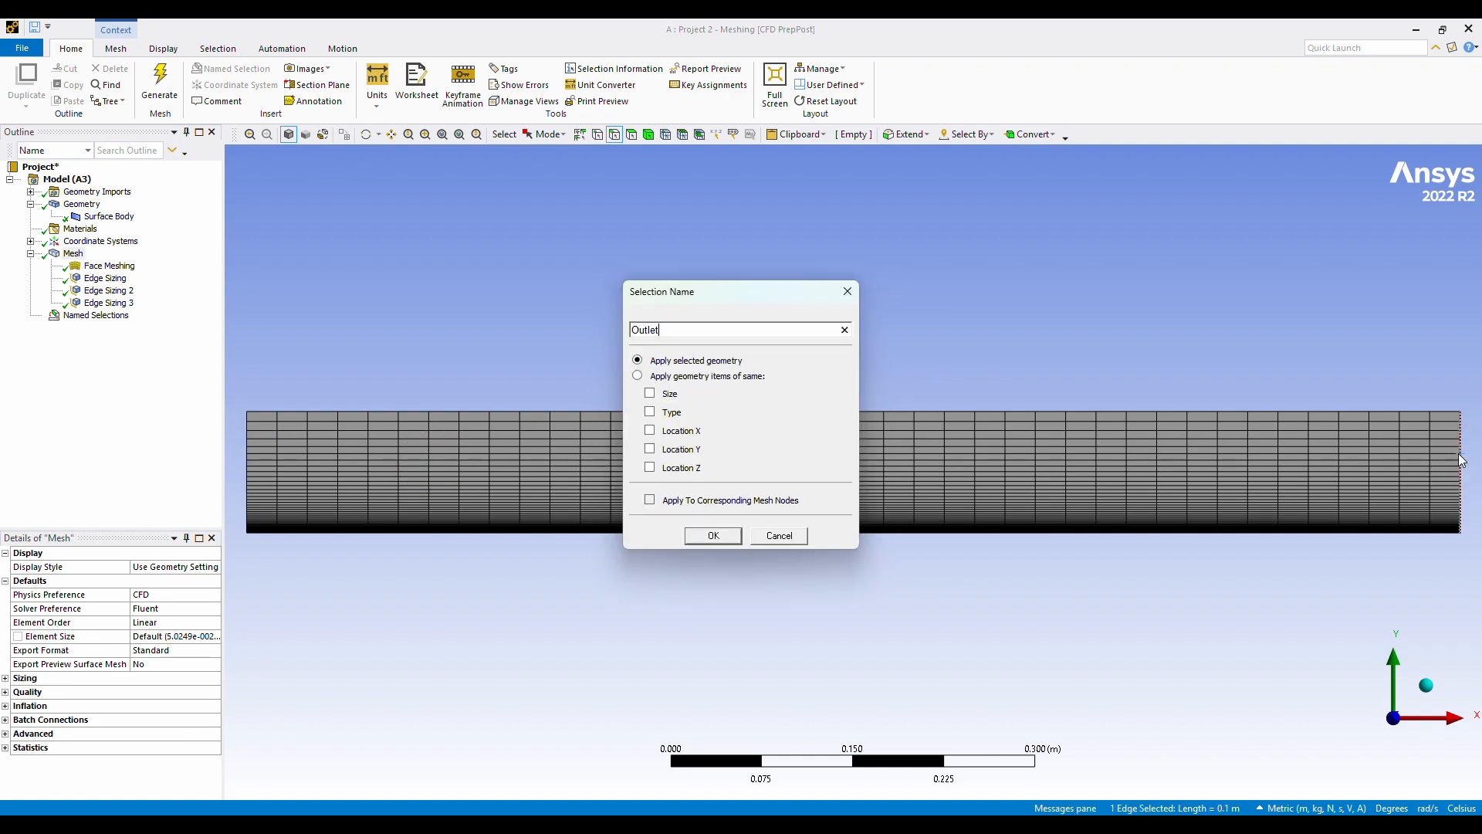
key("Return")
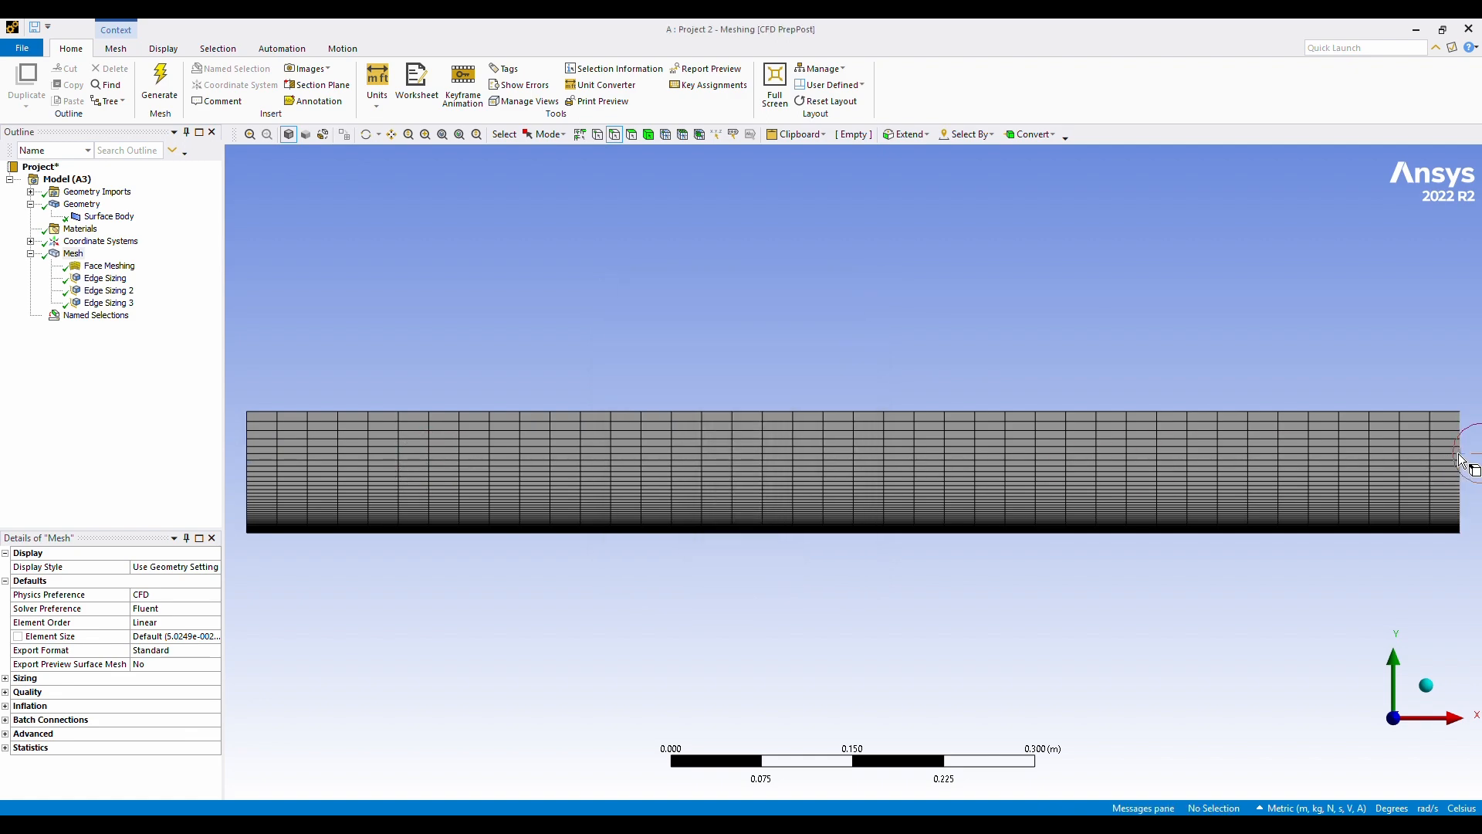
Step: Switch to face selection and create a named selection called "Air" from the channel's surface
left_click(631, 134)
left_click(598, 462)
type("n")
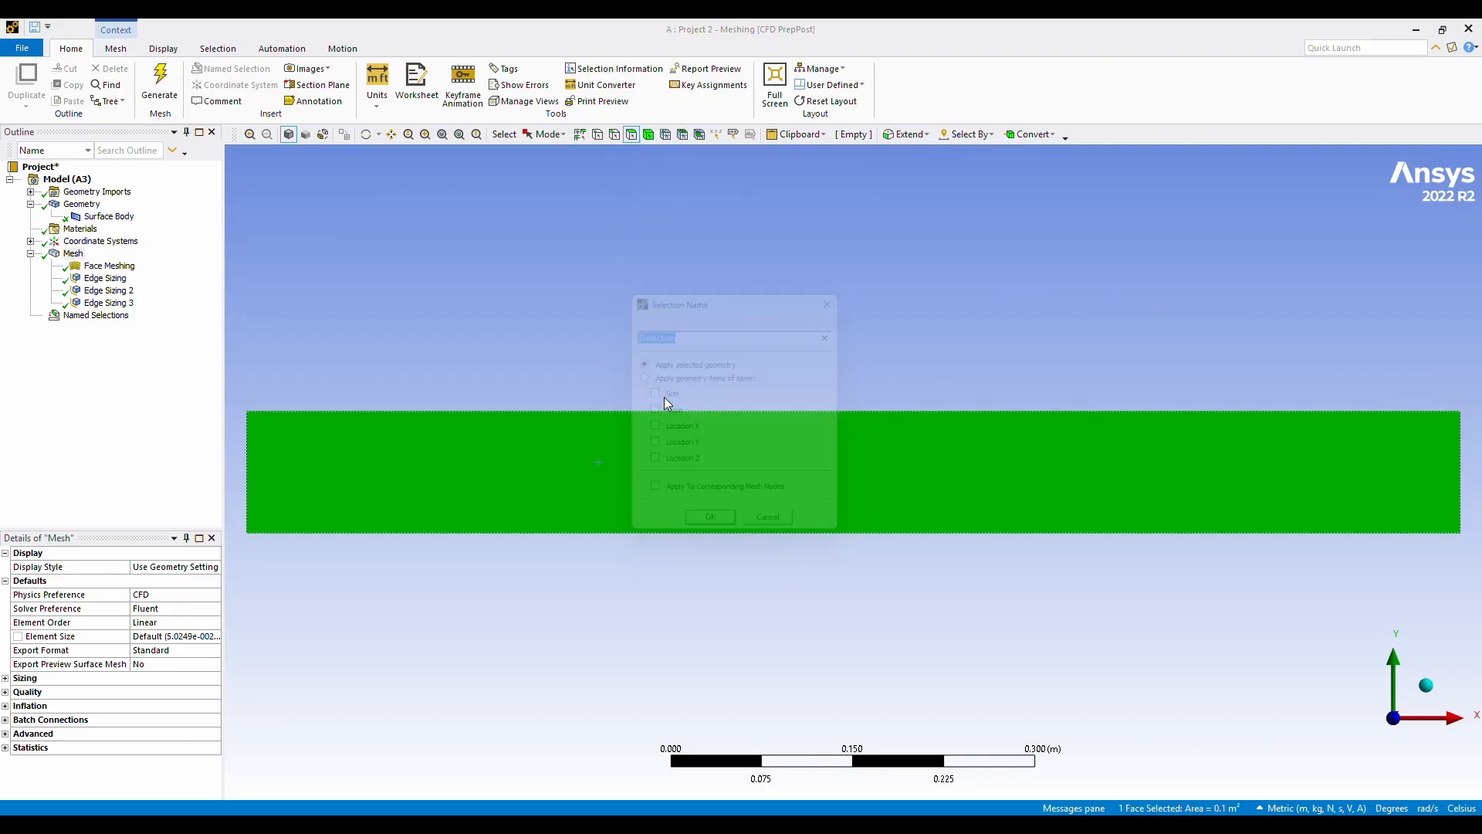
type("Air")
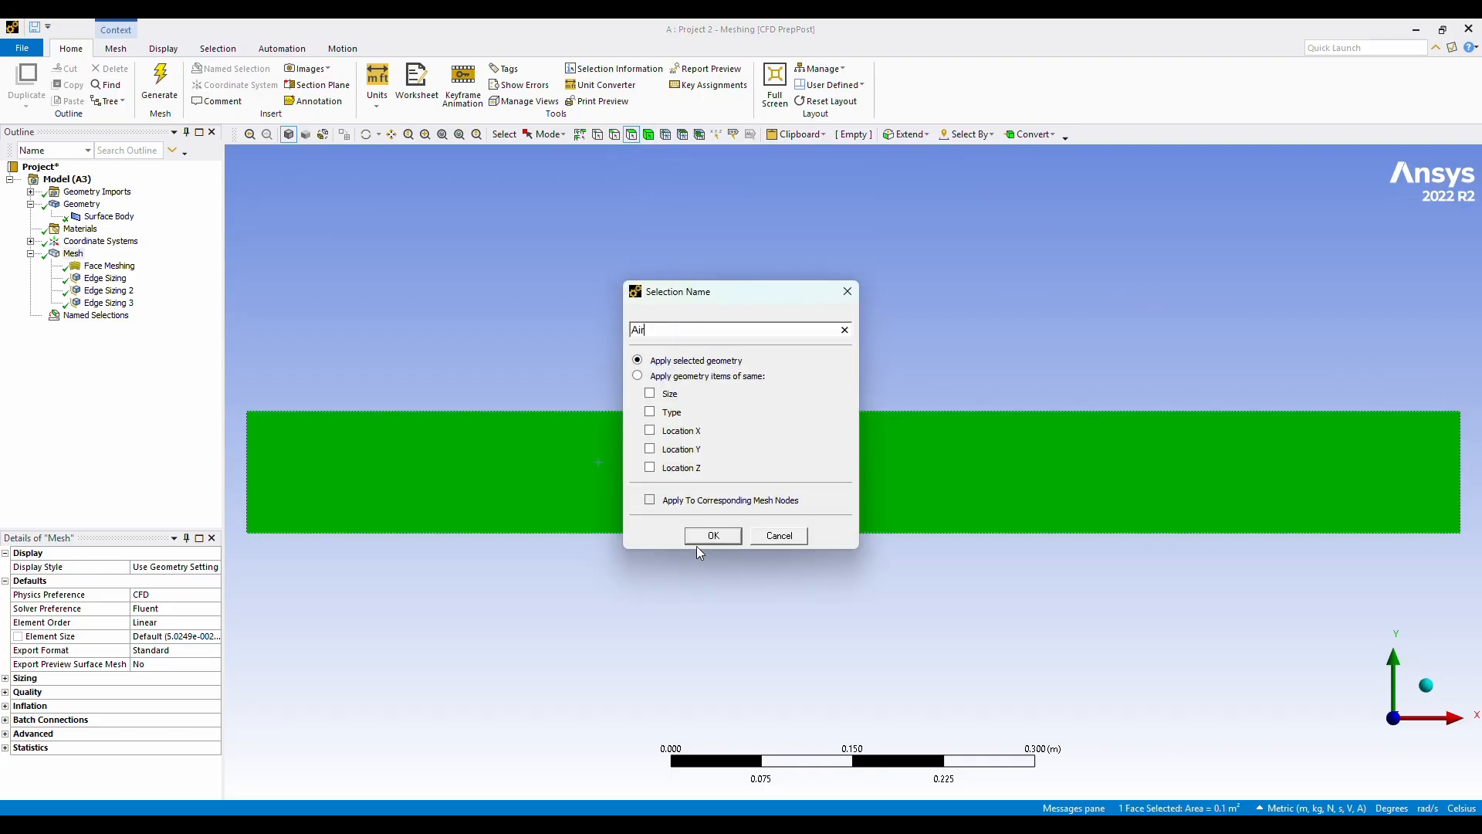
left_click(704, 538)
Step: Review the geometry assigned to the Far-Field Pressue, Plate, Inlet, Outlet and Air named selections
left_click(96, 315)
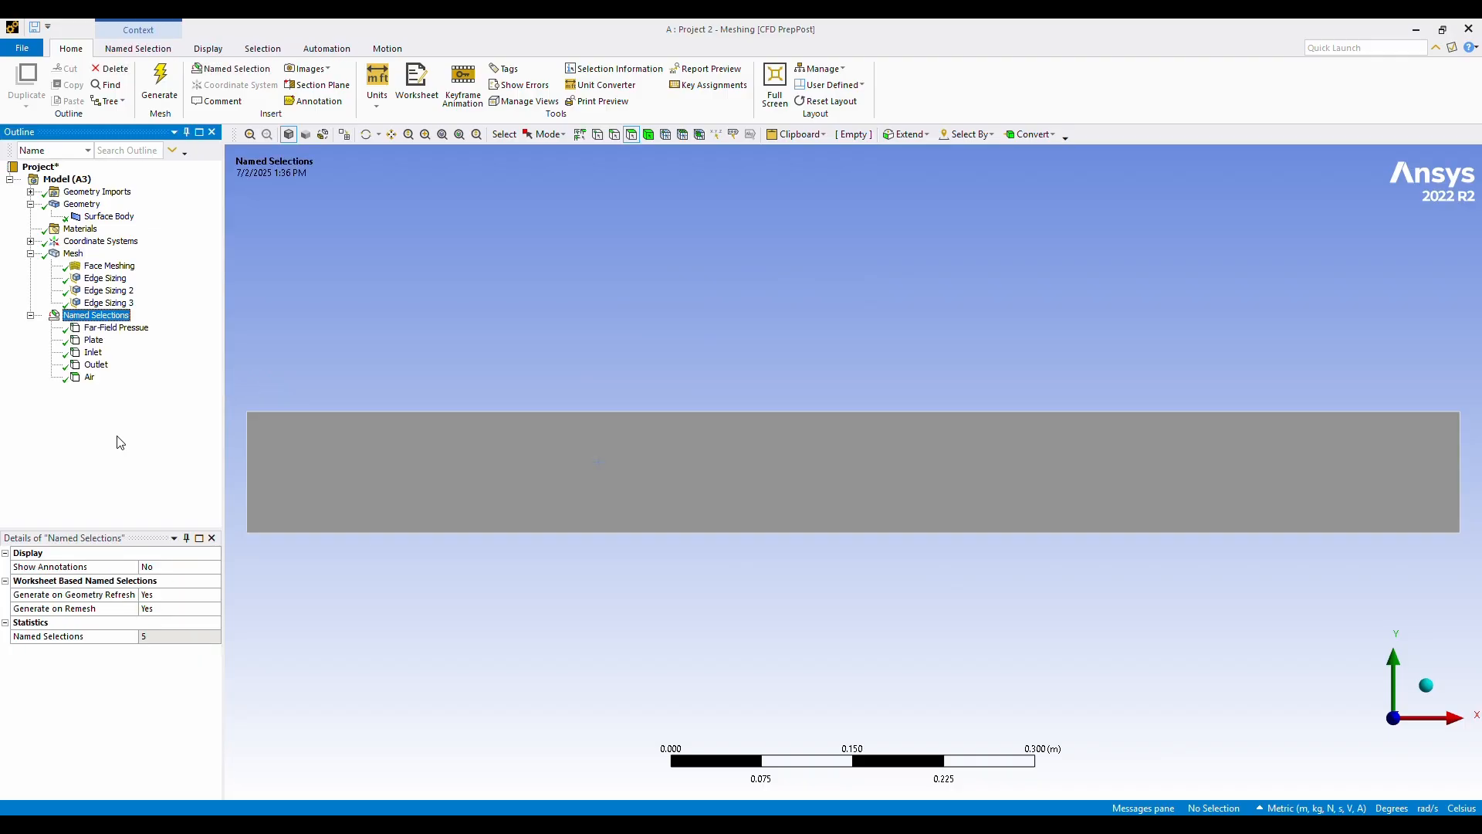
left_click(116, 329)
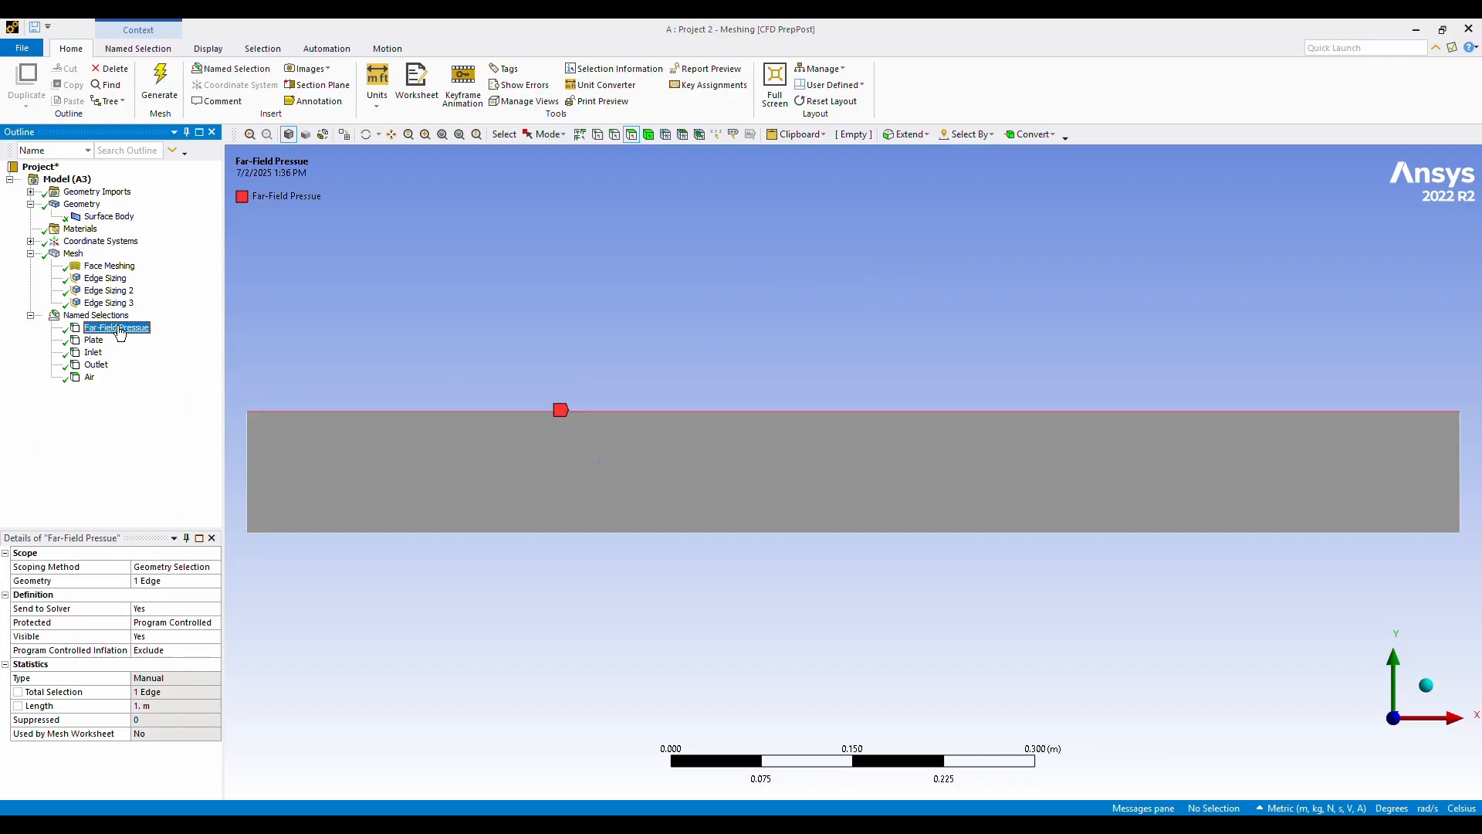
left_click(96, 341)
left_click(97, 365)
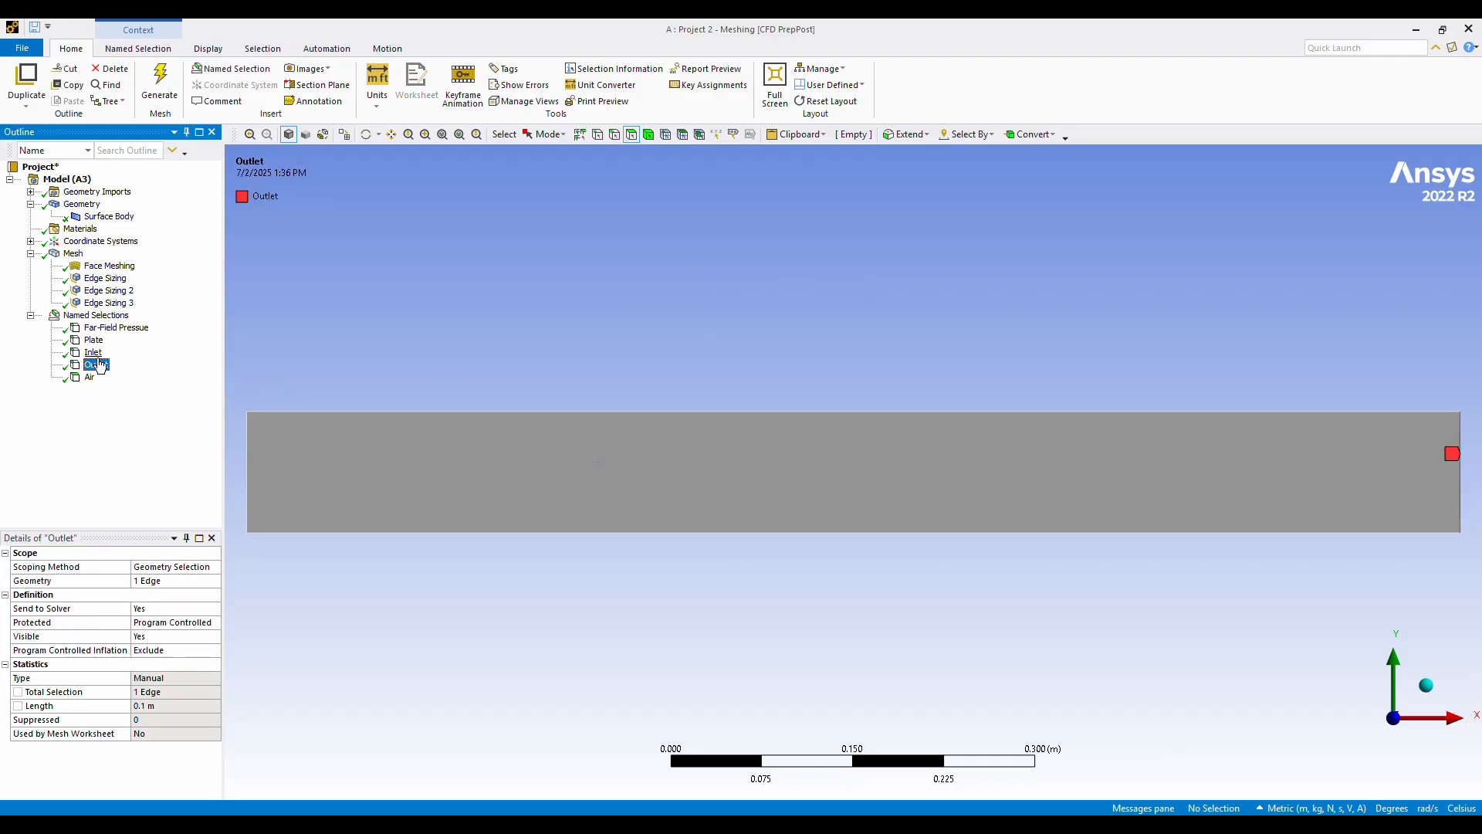
left_click(97, 355)
left_click(91, 378)
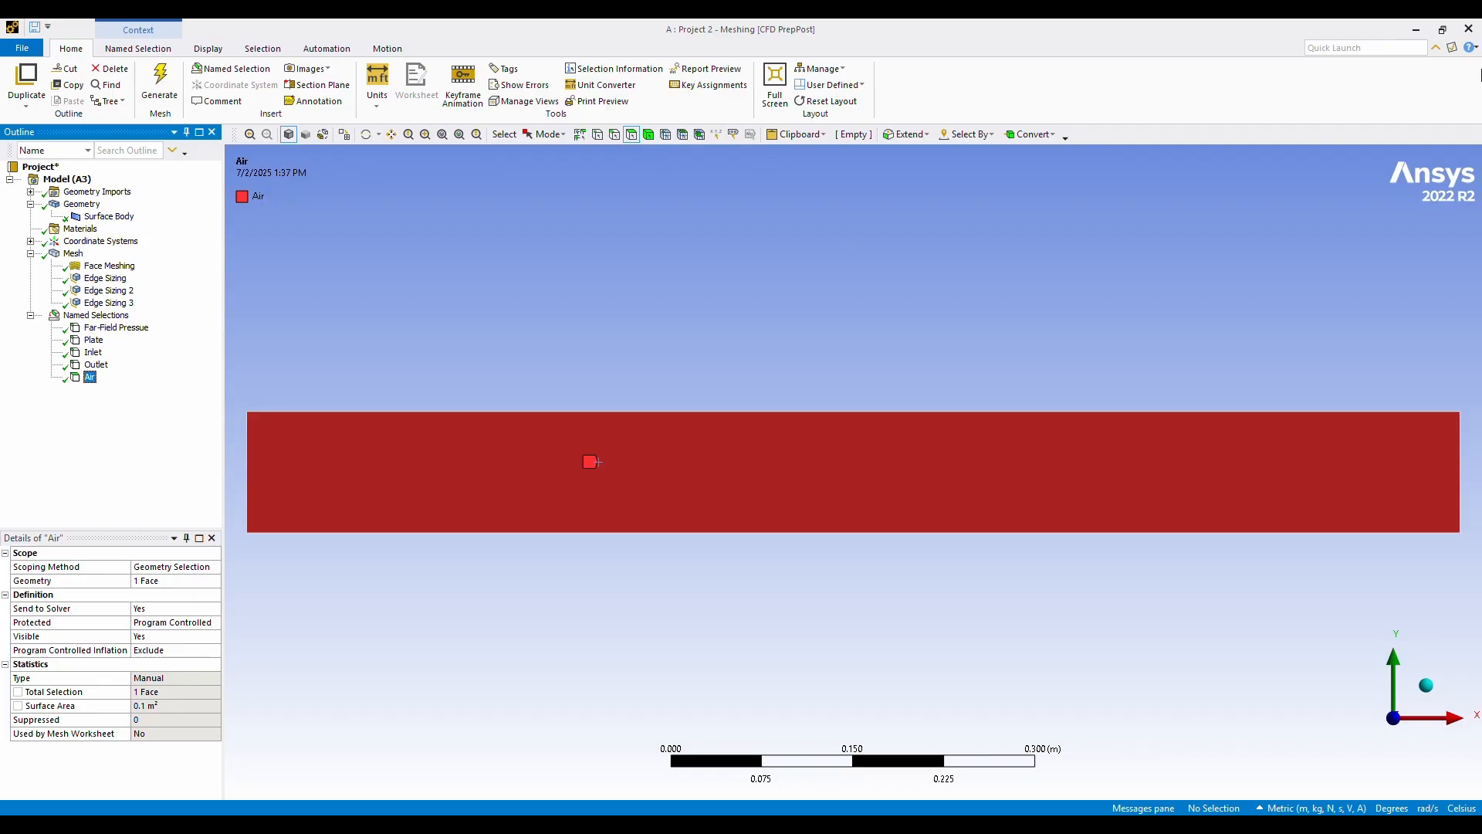
Step: Close the mesh editor, update the Mesh cell in Workbench and open Setup to bring up the Fluent Launcher
left_click(1468, 29)
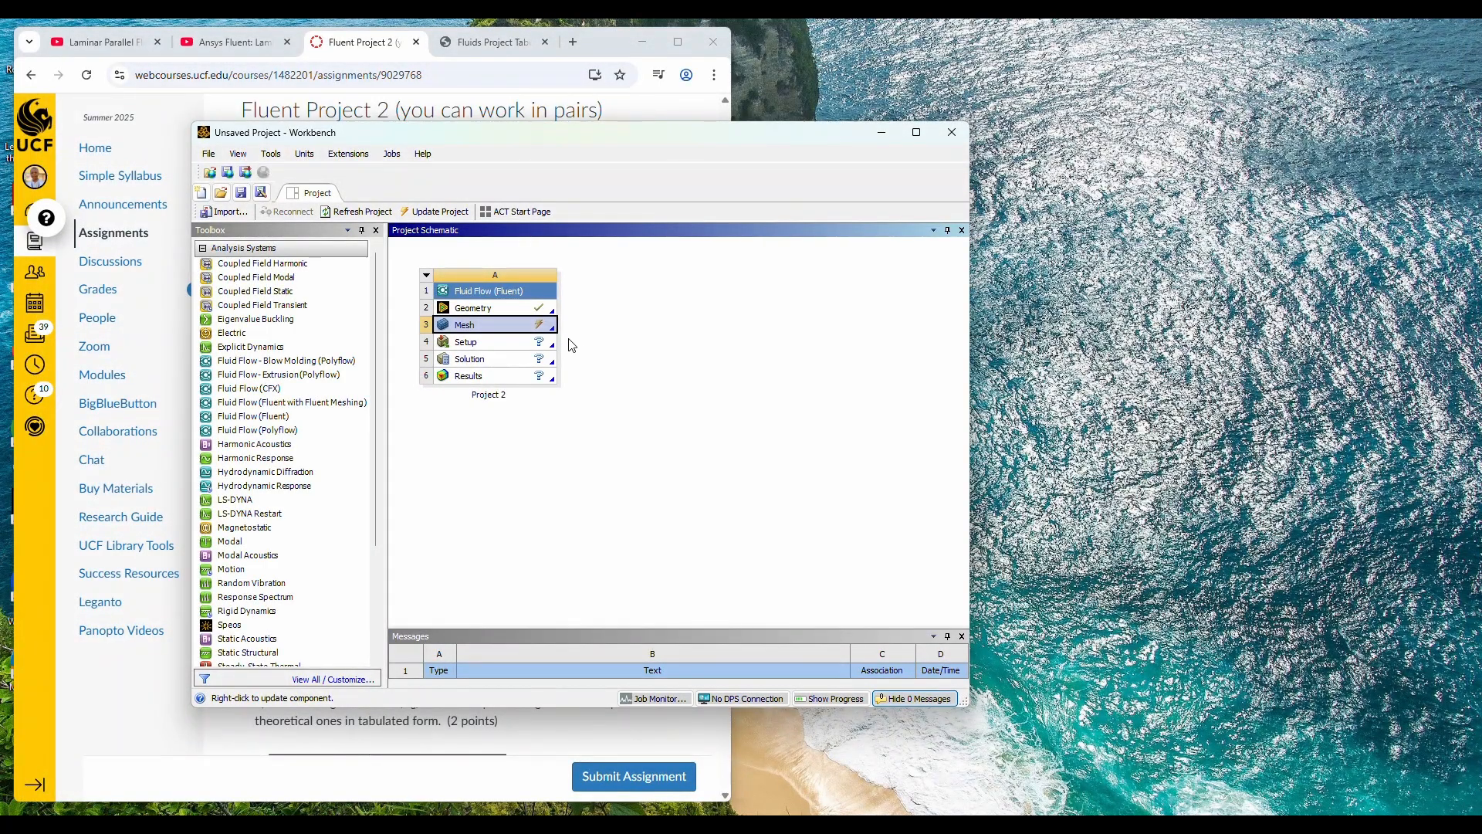
right_click(540, 325)
left_click(570, 415)
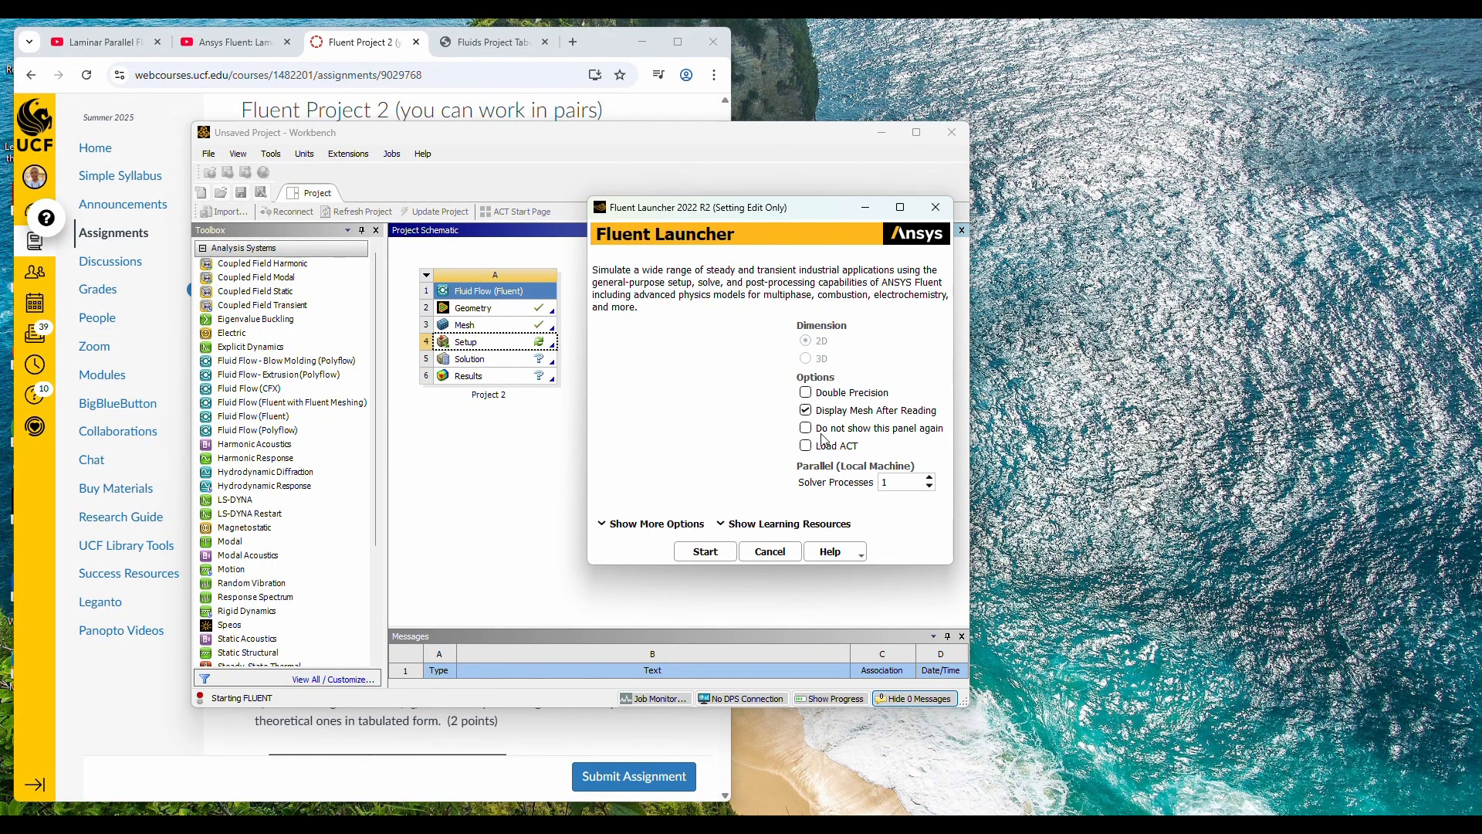
Step: Check the computer's number of CPU cores and logical processors in Task Manager, then close it
key("super+s")
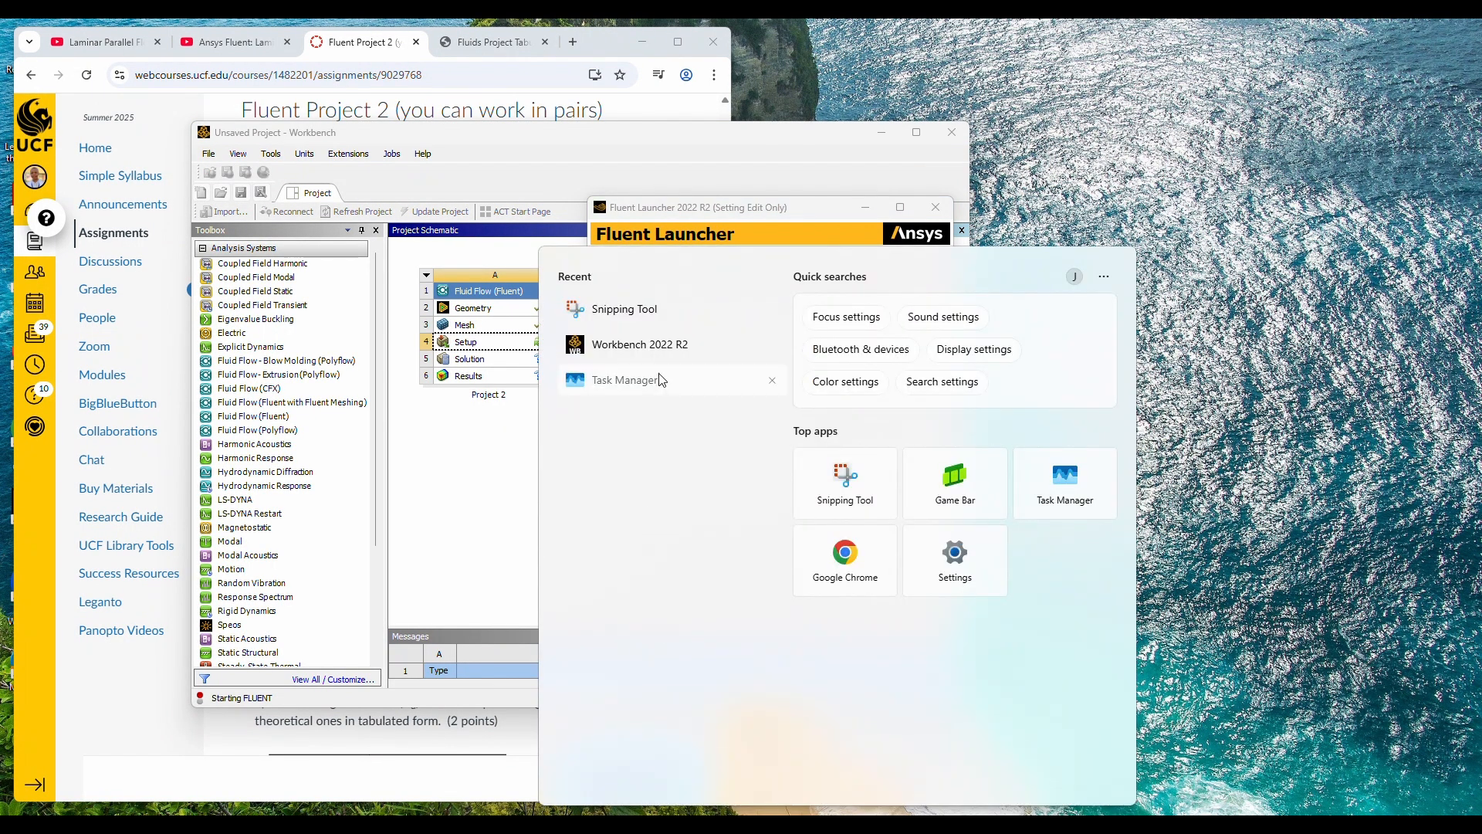
left_click(660, 379)
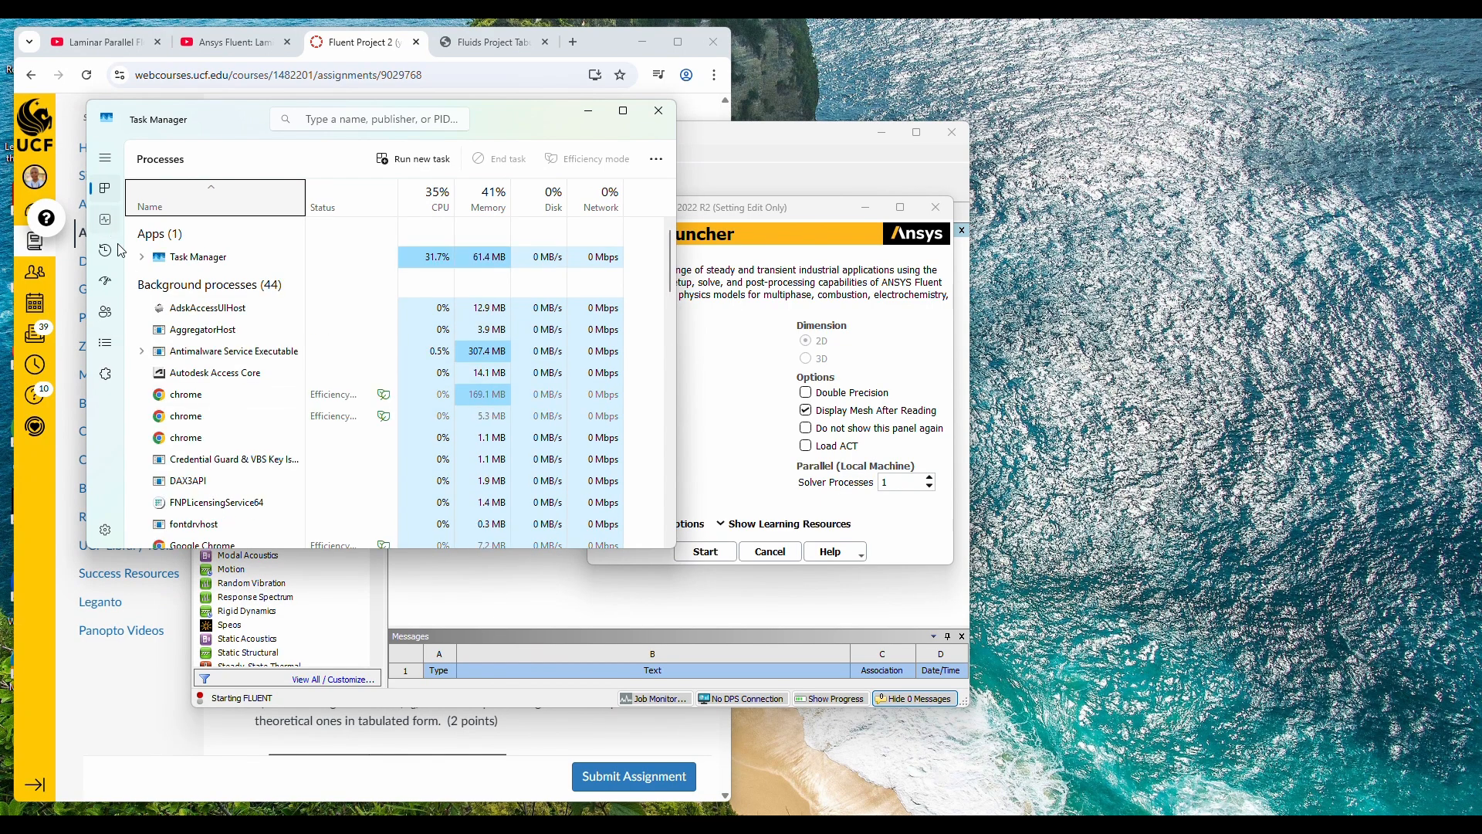
left_click(105, 219)
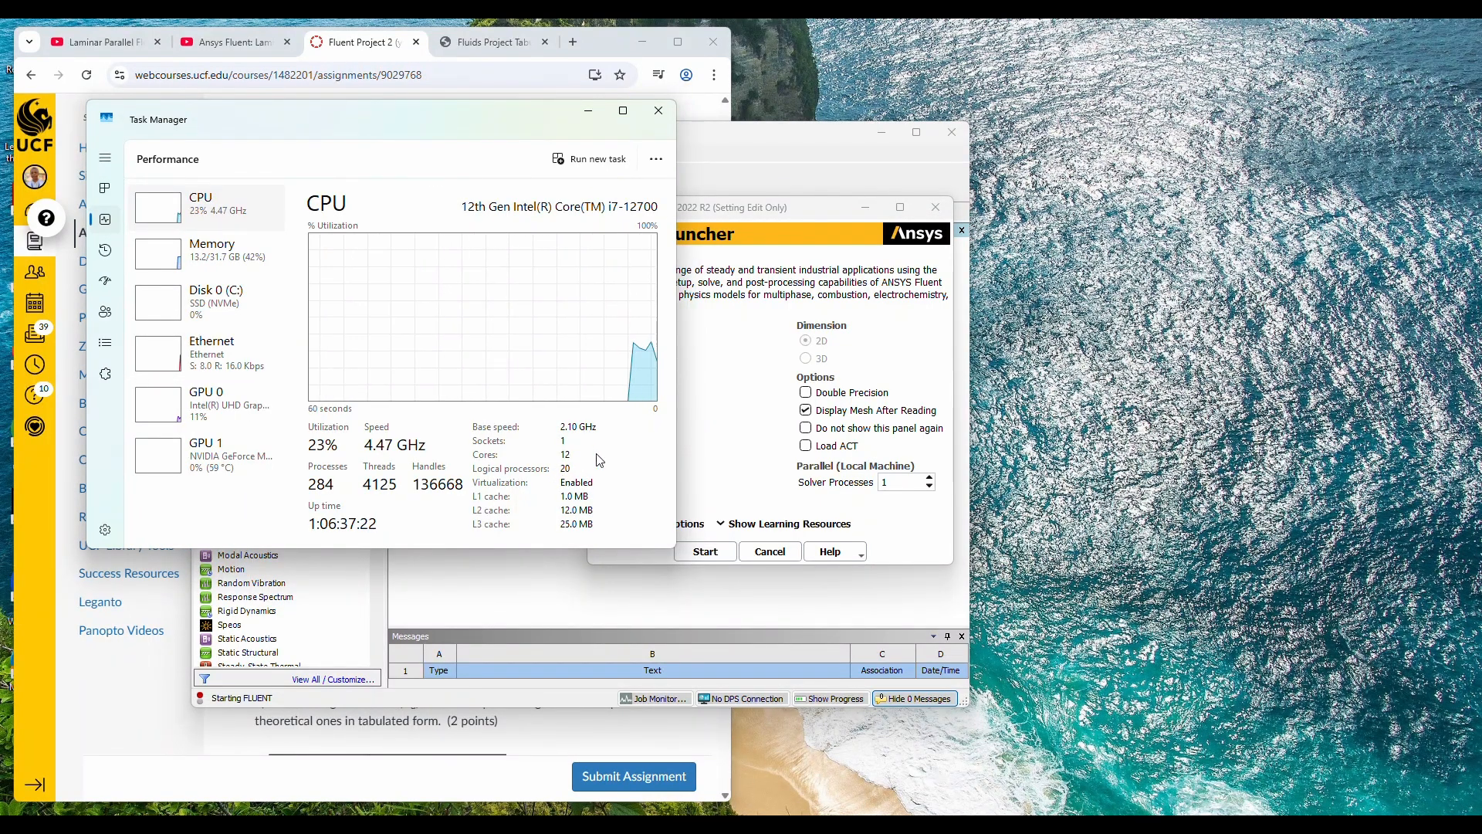
left_click(658, 110)
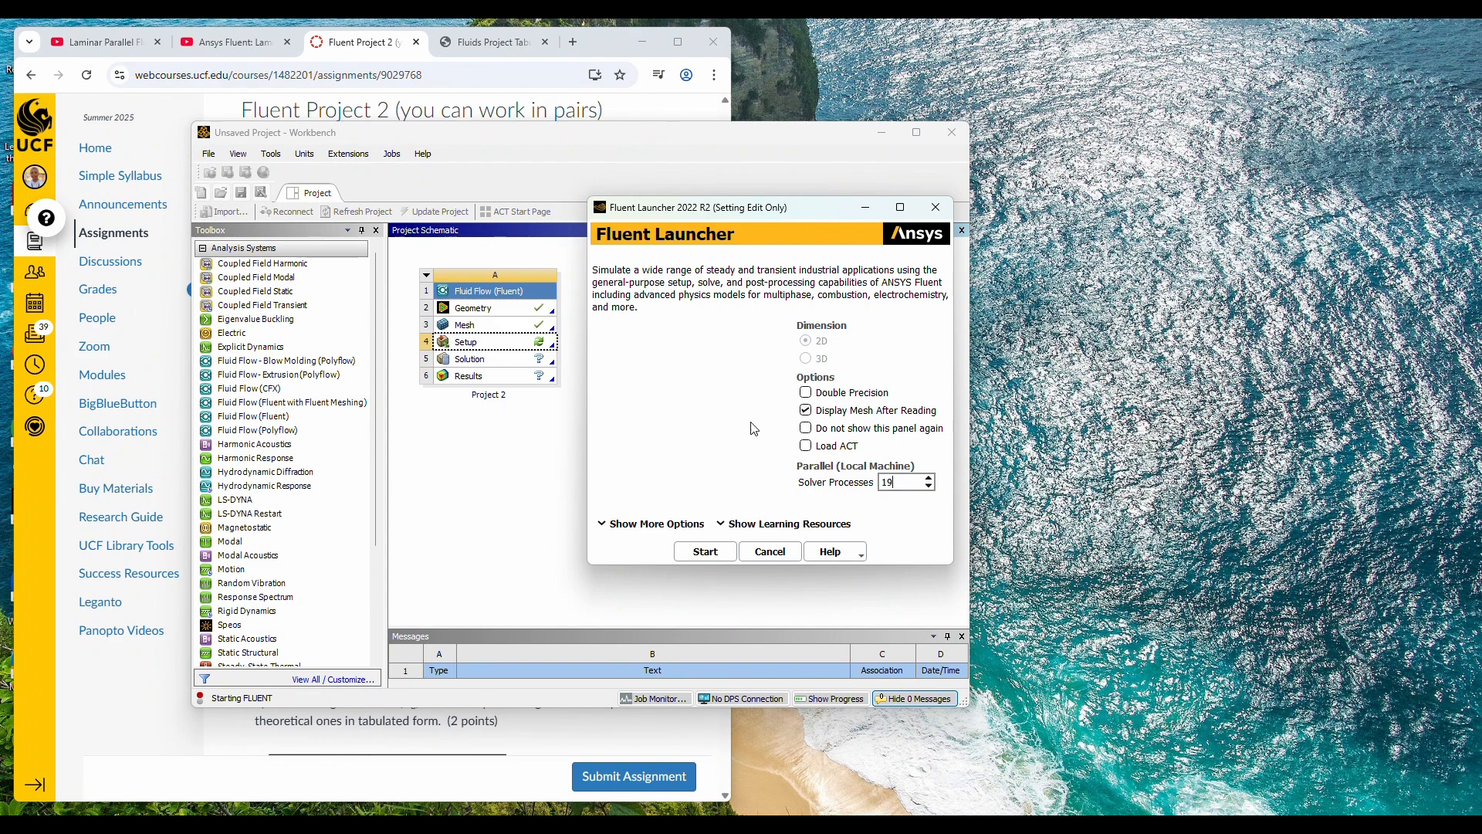
Step: Start Fluent with Double Precision enabled and 19 solver processes, and dismiss the Key Behavioral Changes notice
left_click(810, 392)
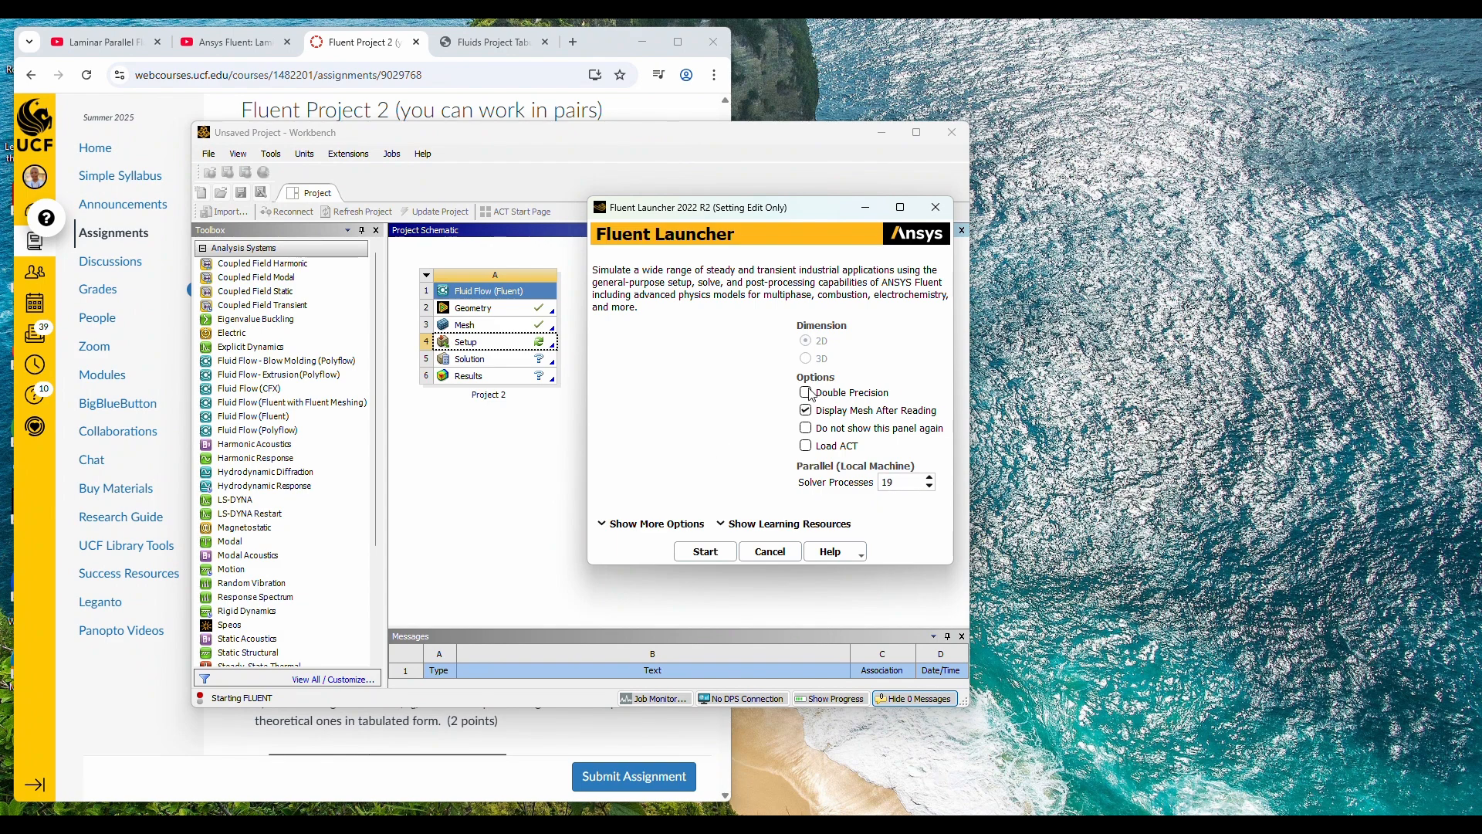
left_click(703, 553)
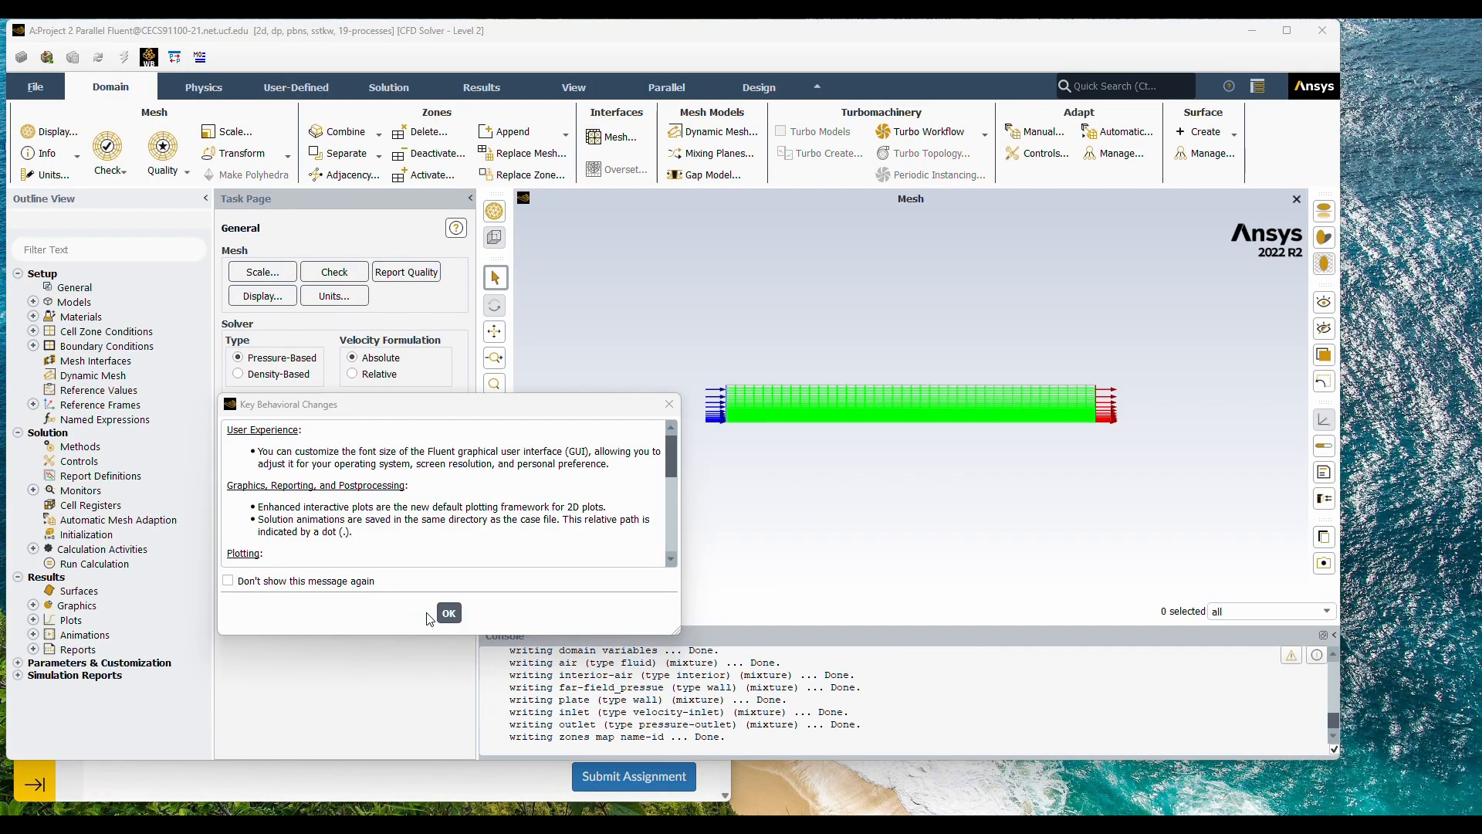
left_click(449, 612)
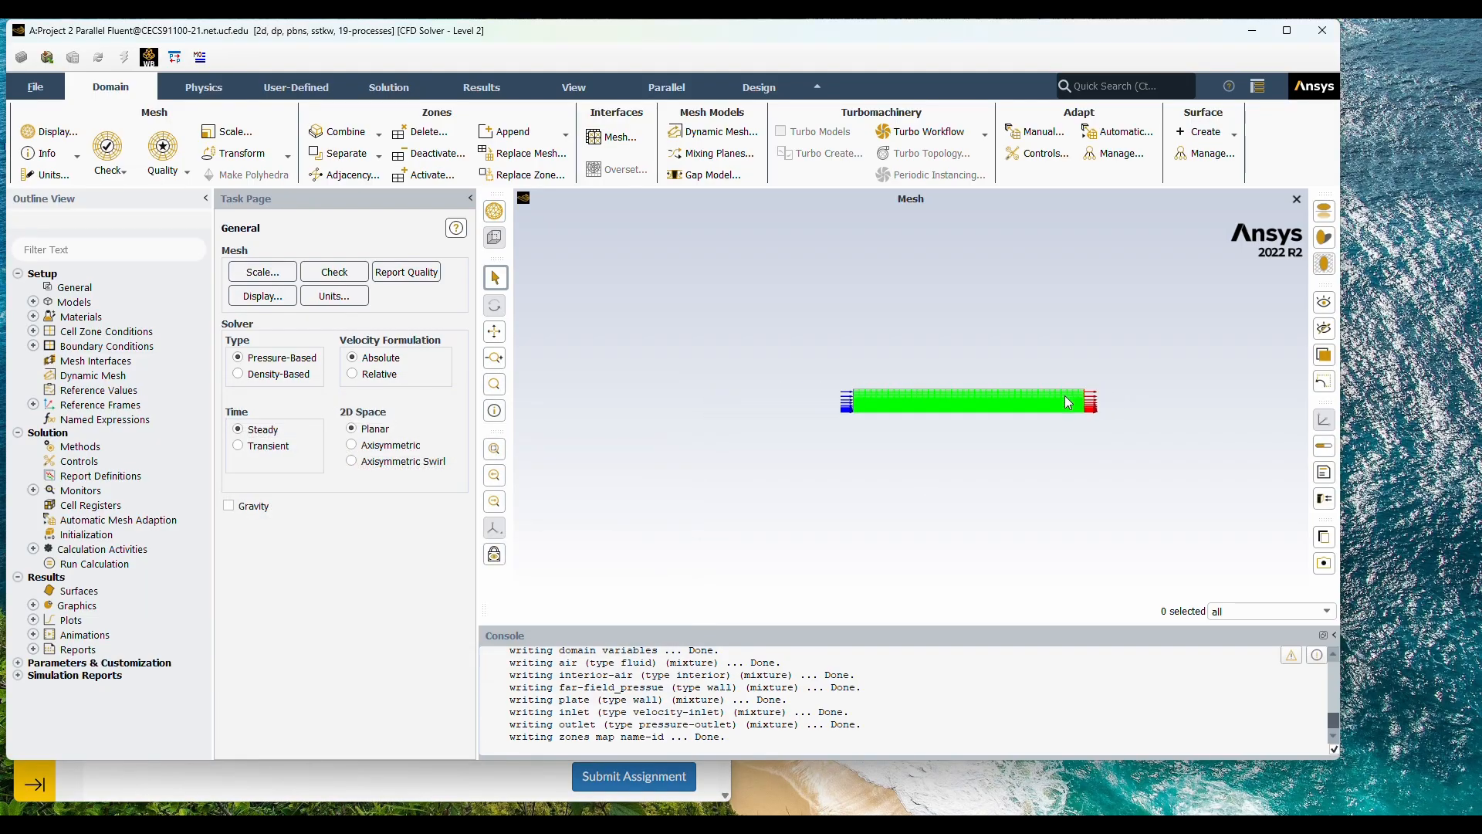
Step: Inspect the imported channel mesh, run the mesh check and review its report in the console
scroll(1071, 426, "up", 4)
scroll(1071, 423, "down", 6)
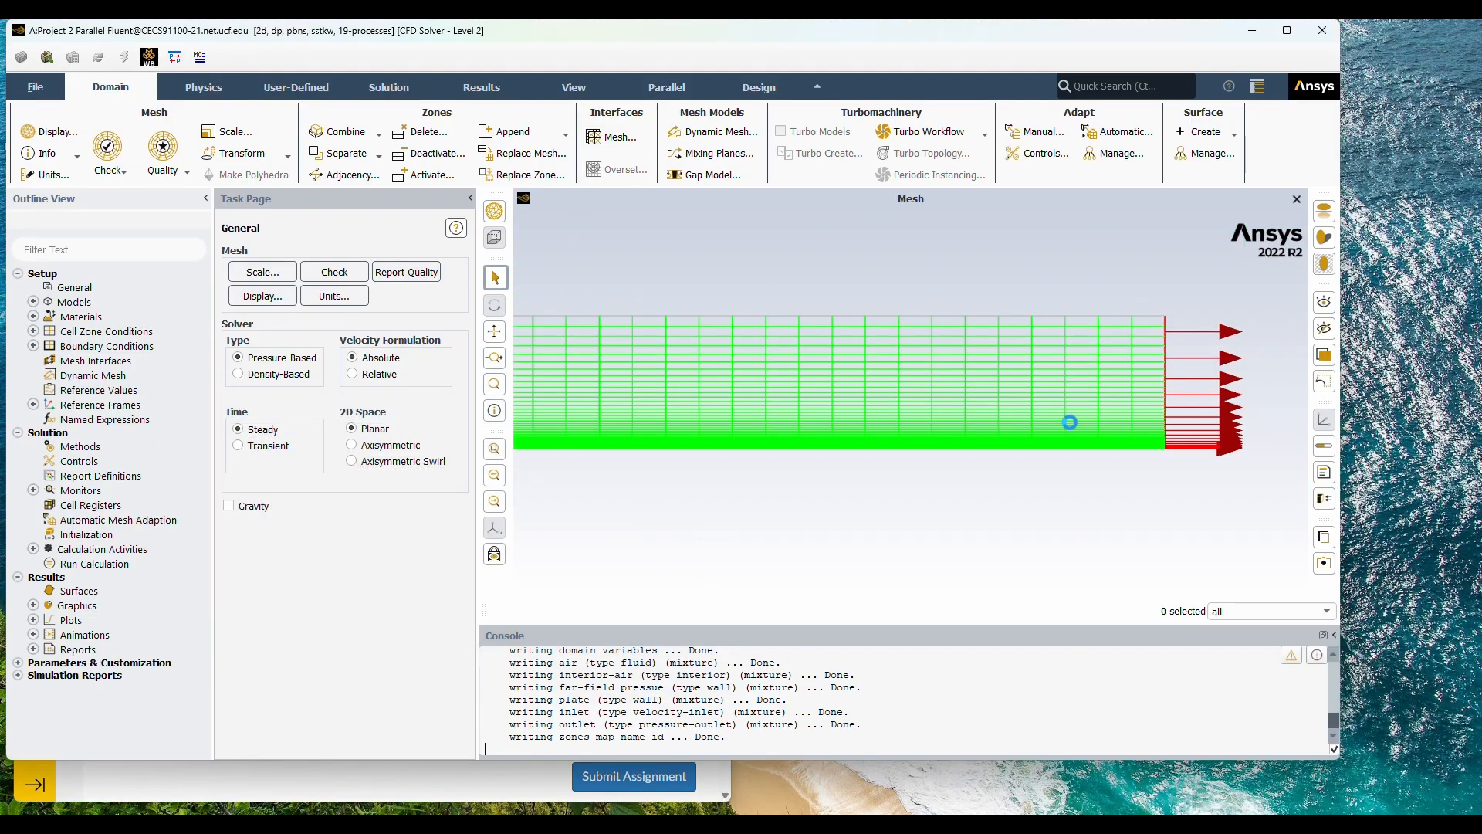
scroll(840, 446, "up", 2)
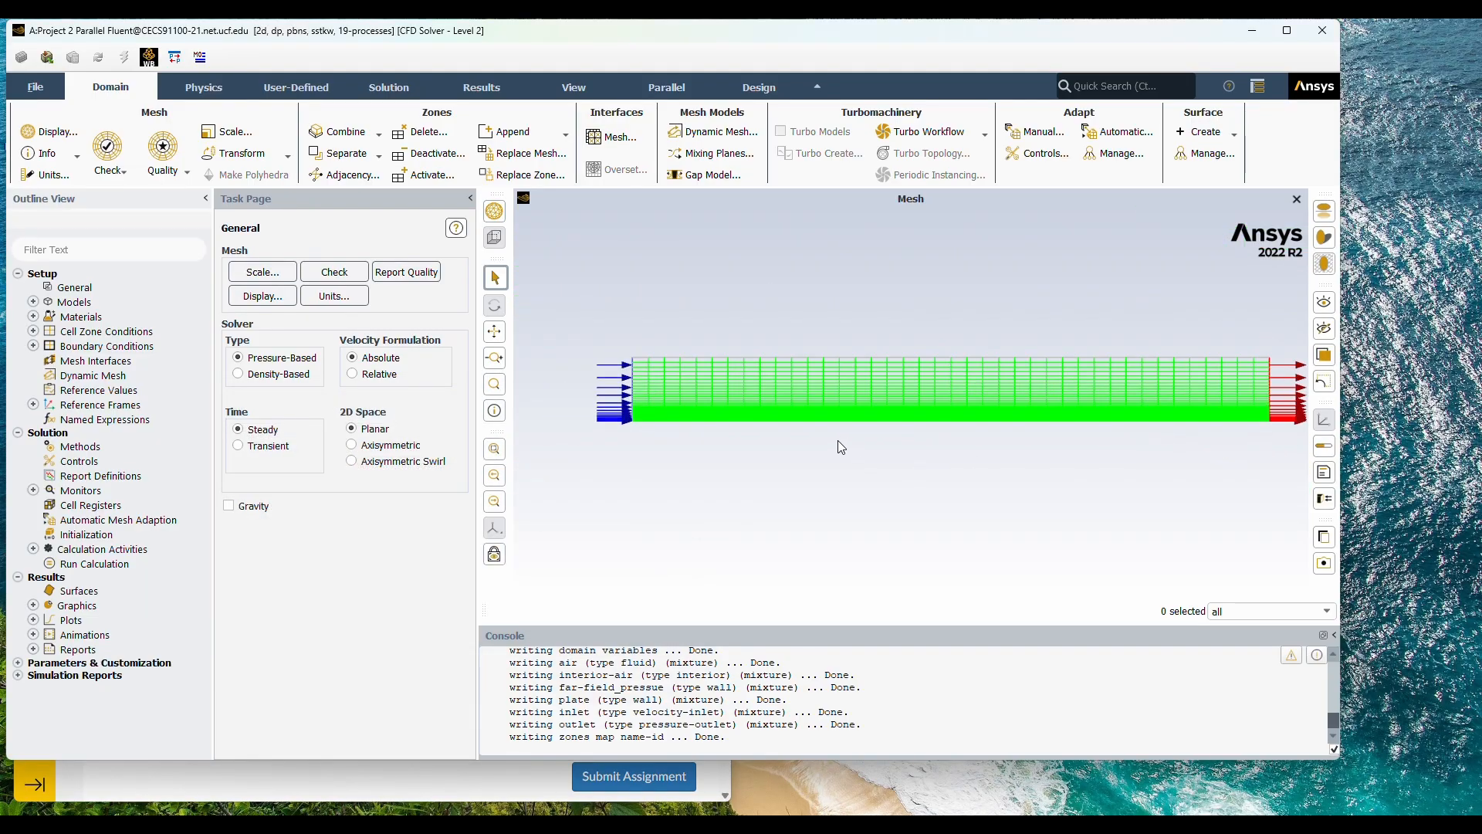
left_click(331, 273)
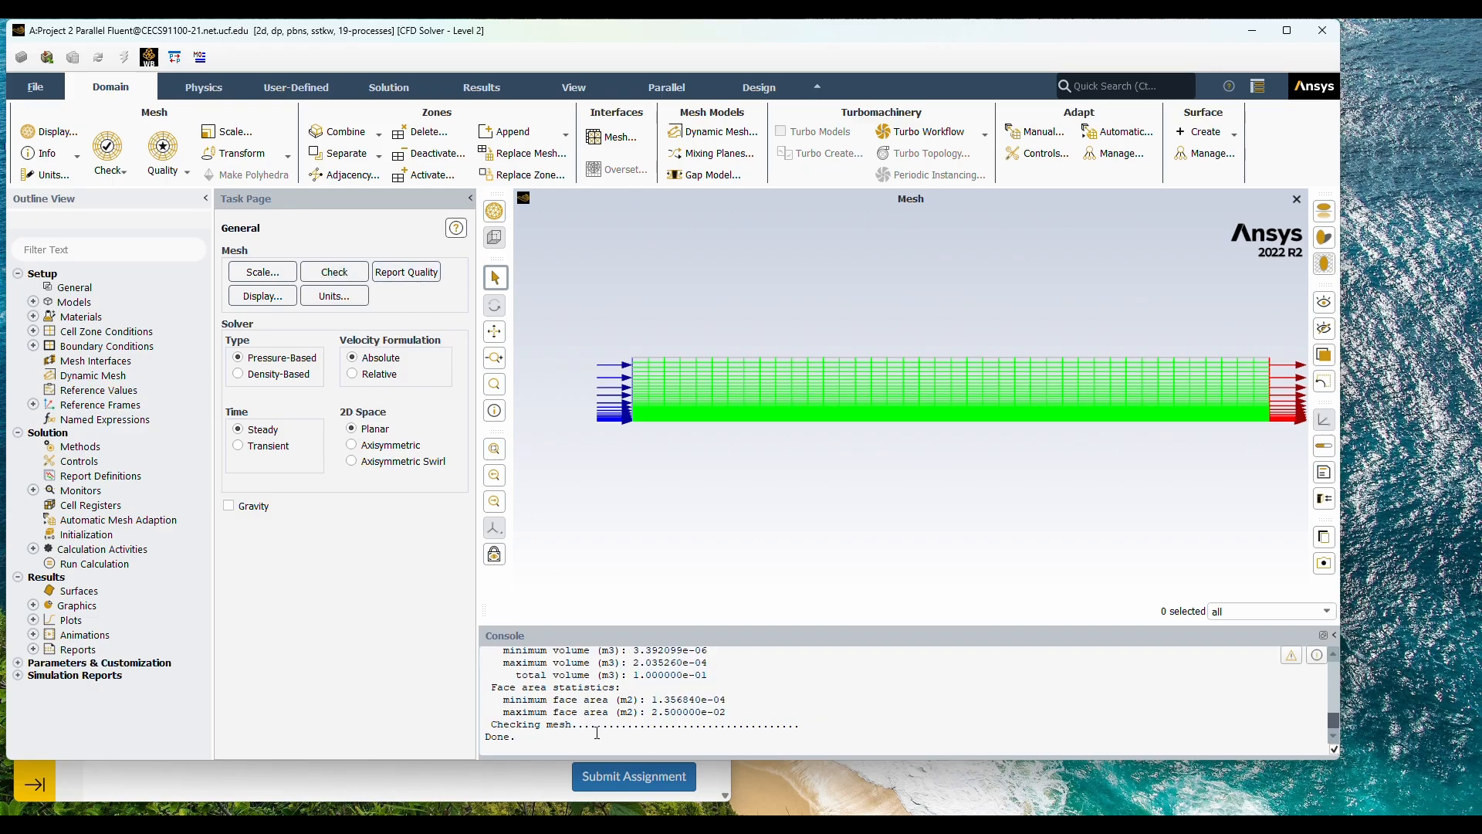
scroll(597, 733, "up", 1)
scroll(597, 725, "down", 1)
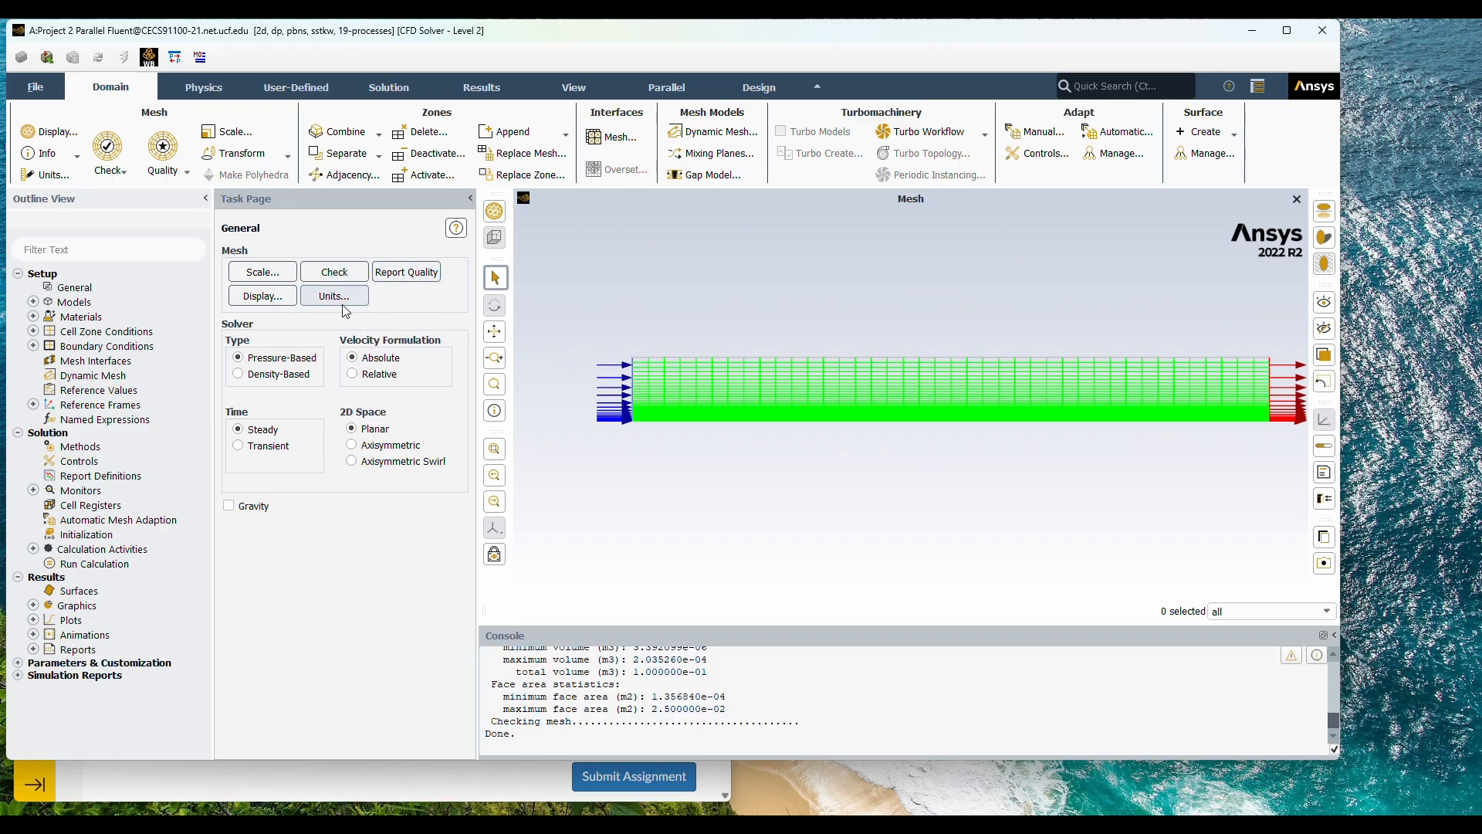
Step: Set the viscous model to Laminar
double_click(97, 301)
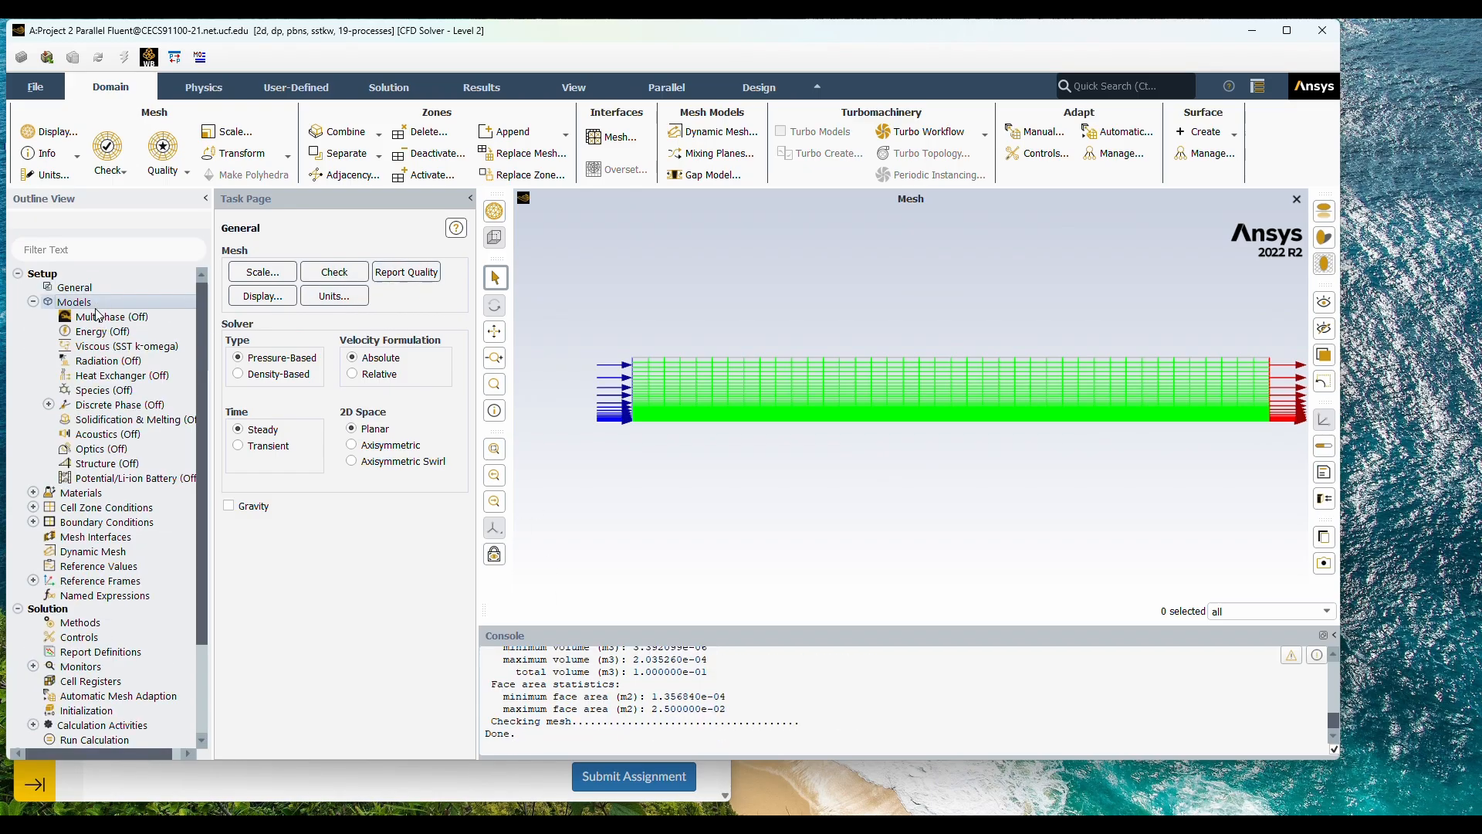
double_click(119, 346)
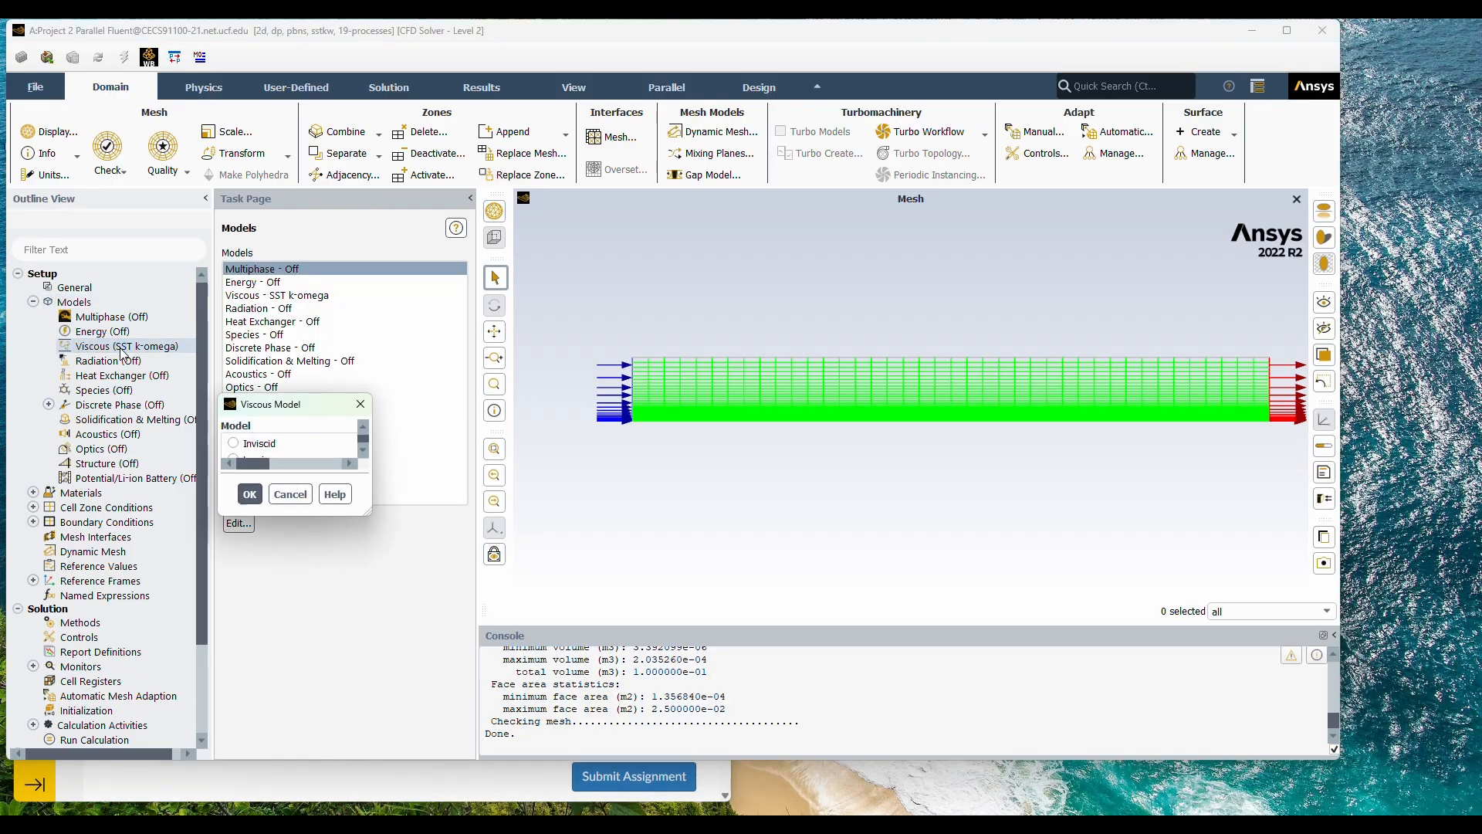
left_click(539, 221)
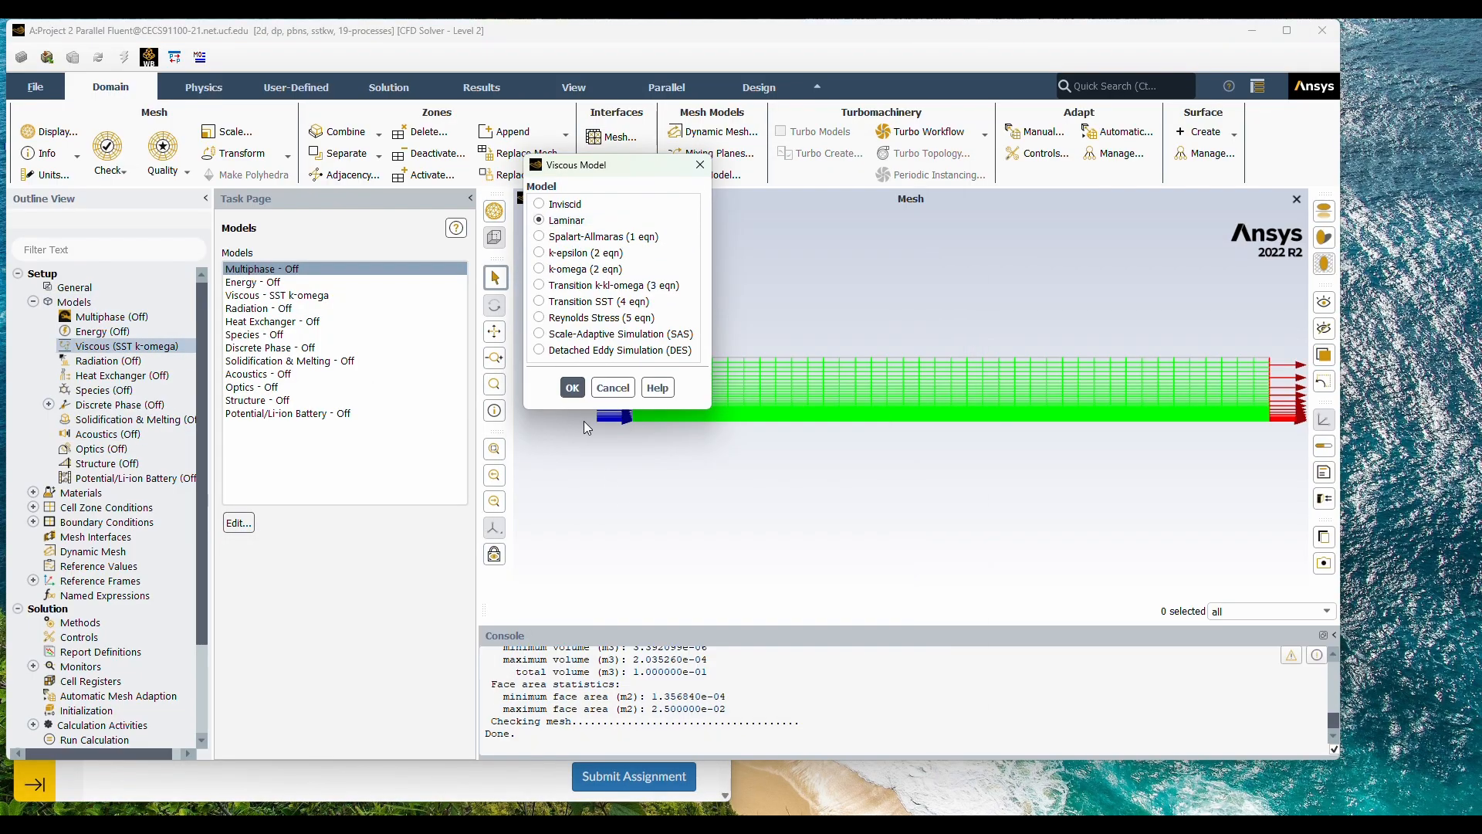
left_click(567, 388)
Step: Set the viscosity of the fluid material air to a constant 1.8e-05 kg/(m s) and save the material
double_click(108, 498)
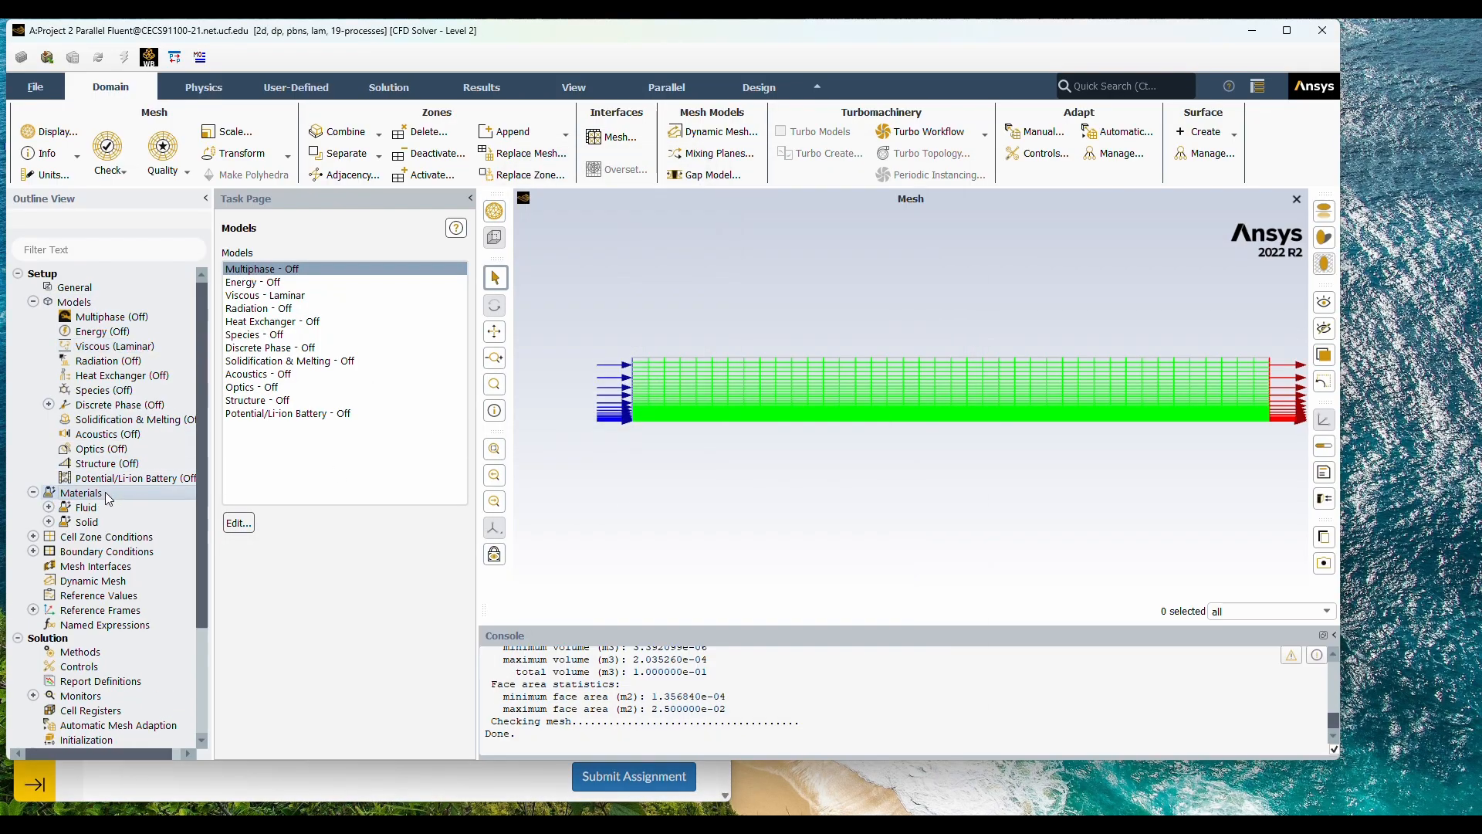
double_click(276, 284)
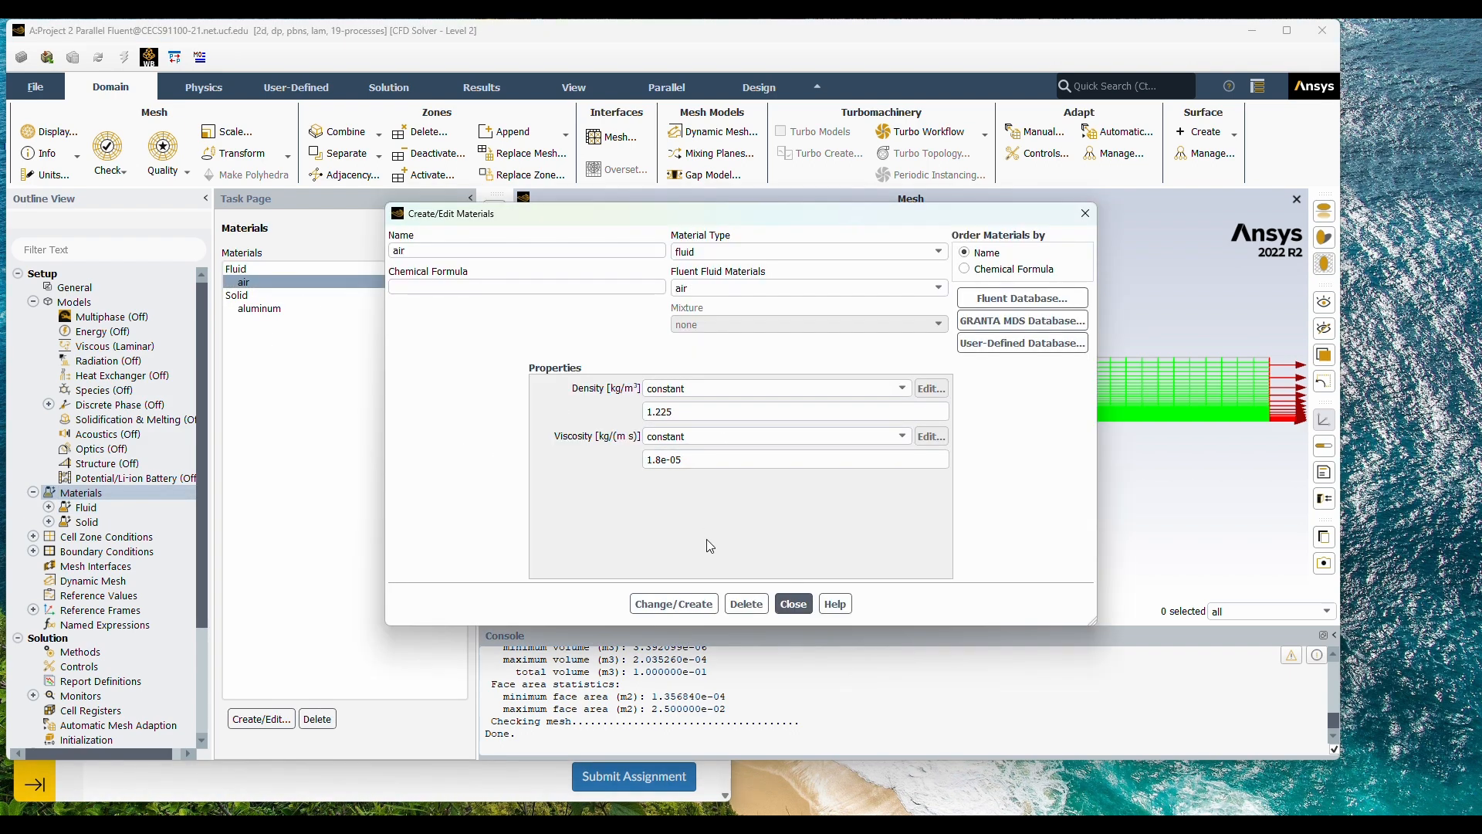
left_click(684, 608)
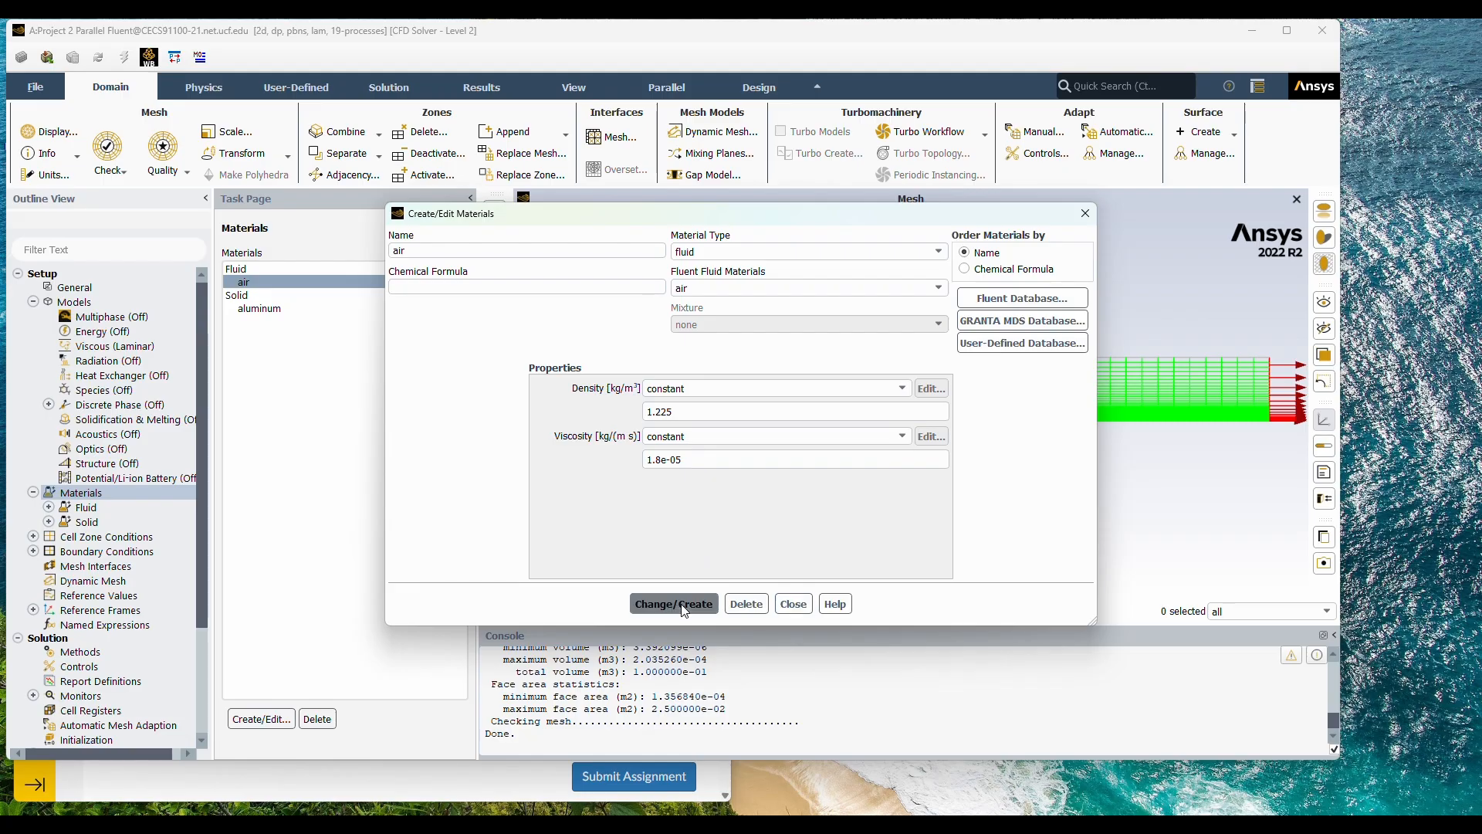
left_click(792, 604)
Step: Set the velocity magnitude of the inlet boundary to 2 m/s and apply it
double_click(96, 550)
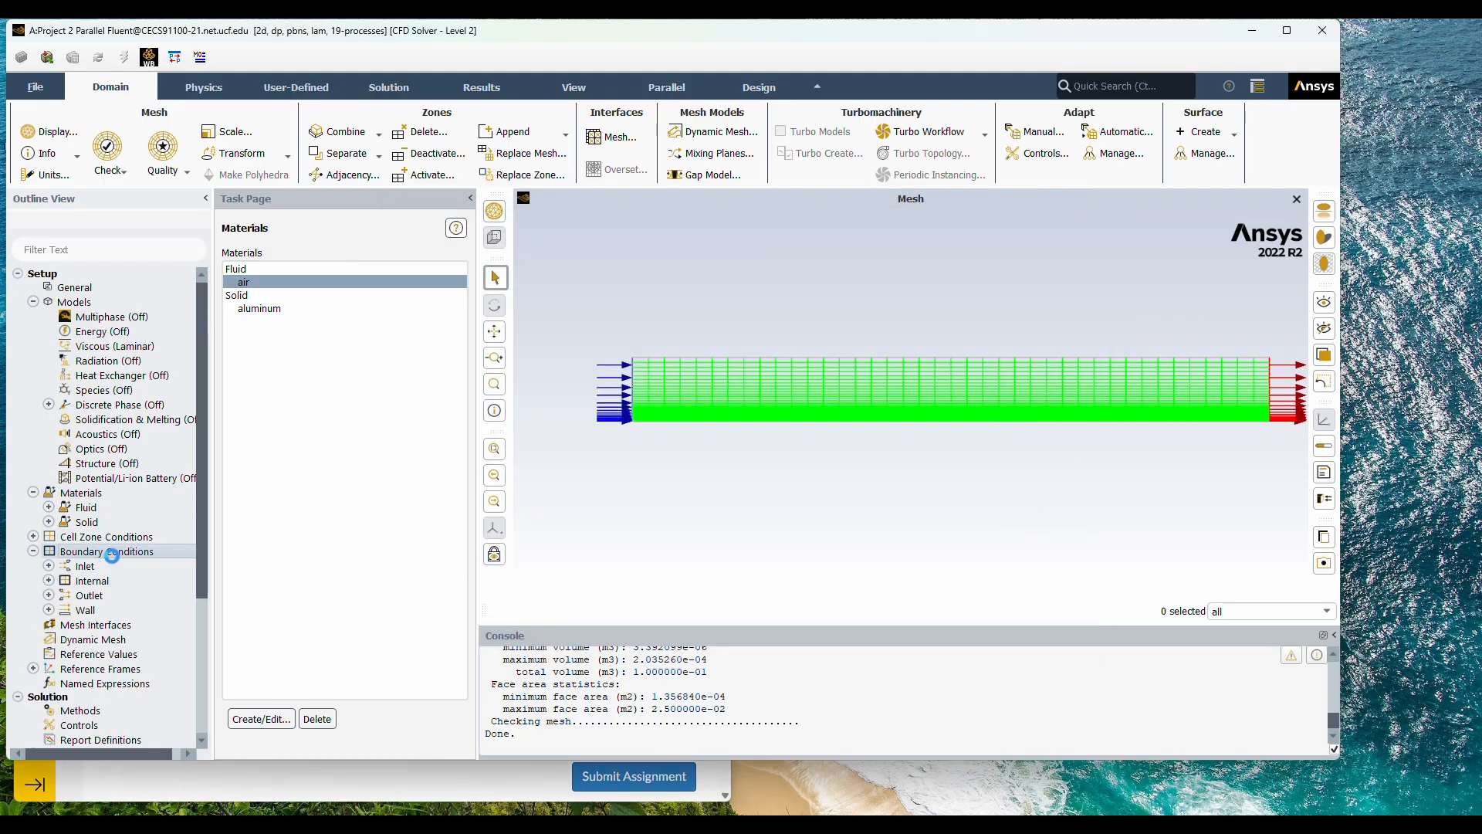
double_click(86, 567)
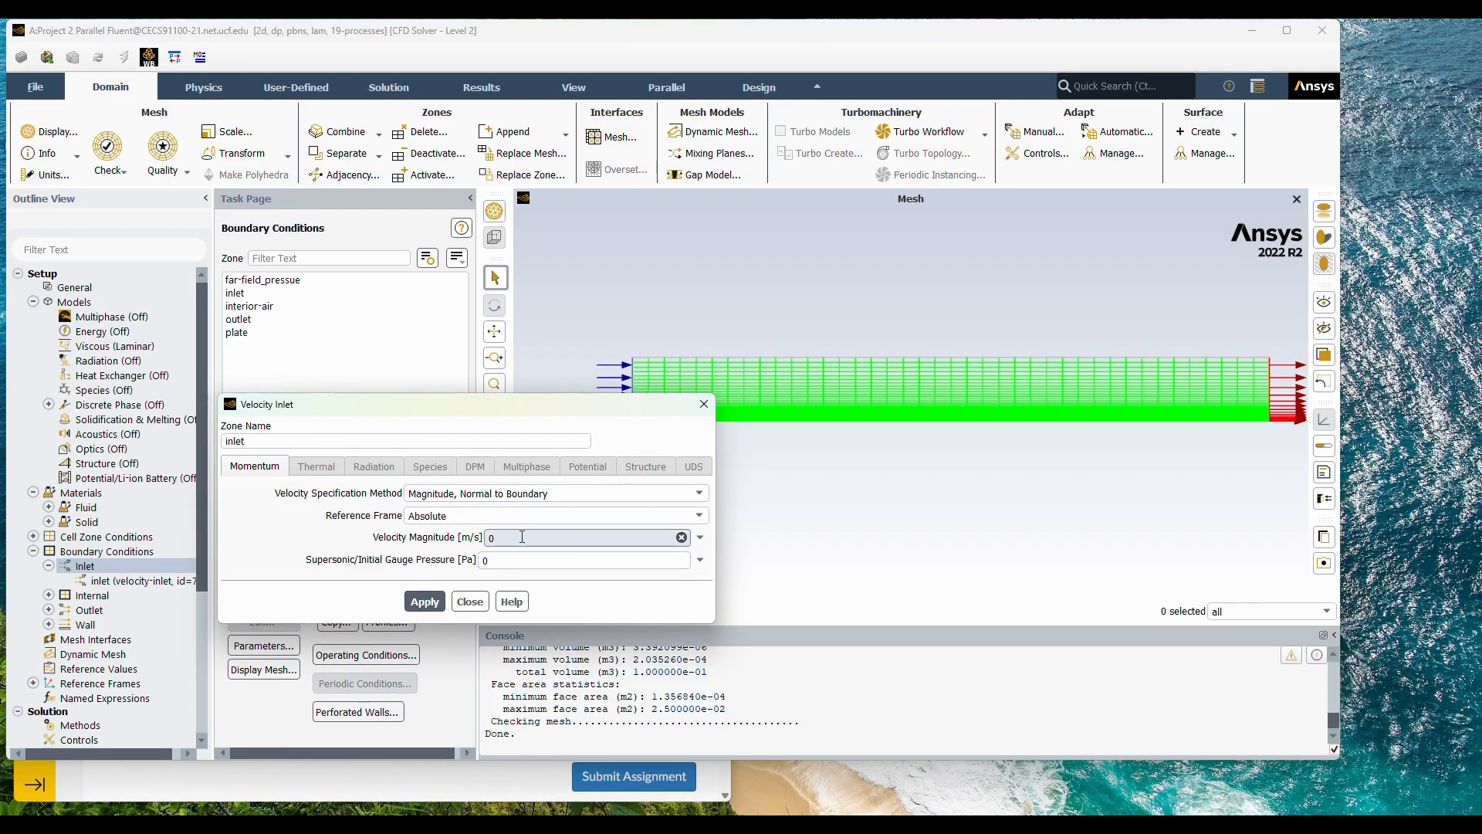
double_click(521, 535)
type("2")
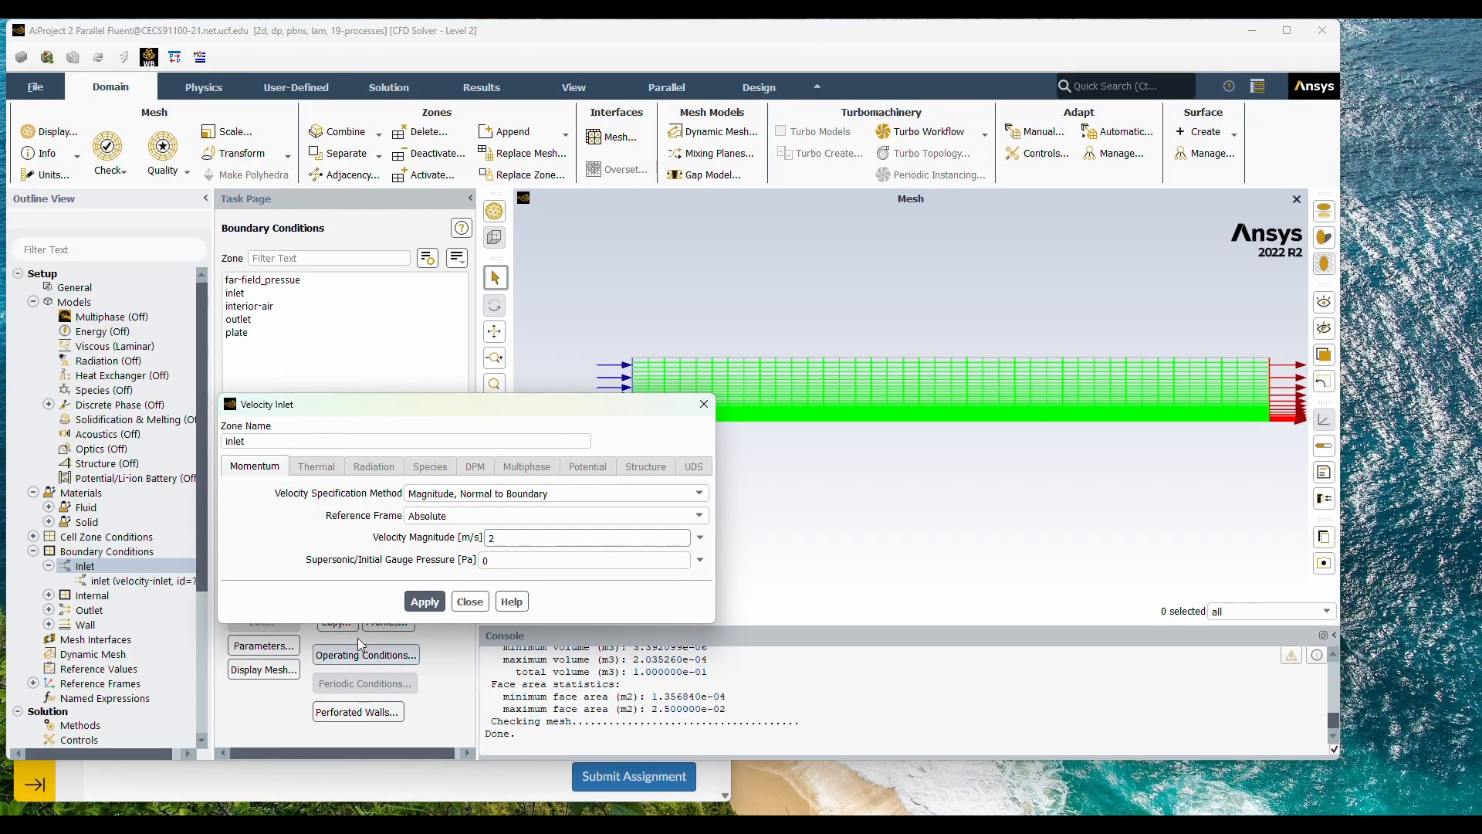
left_click(424, 602)
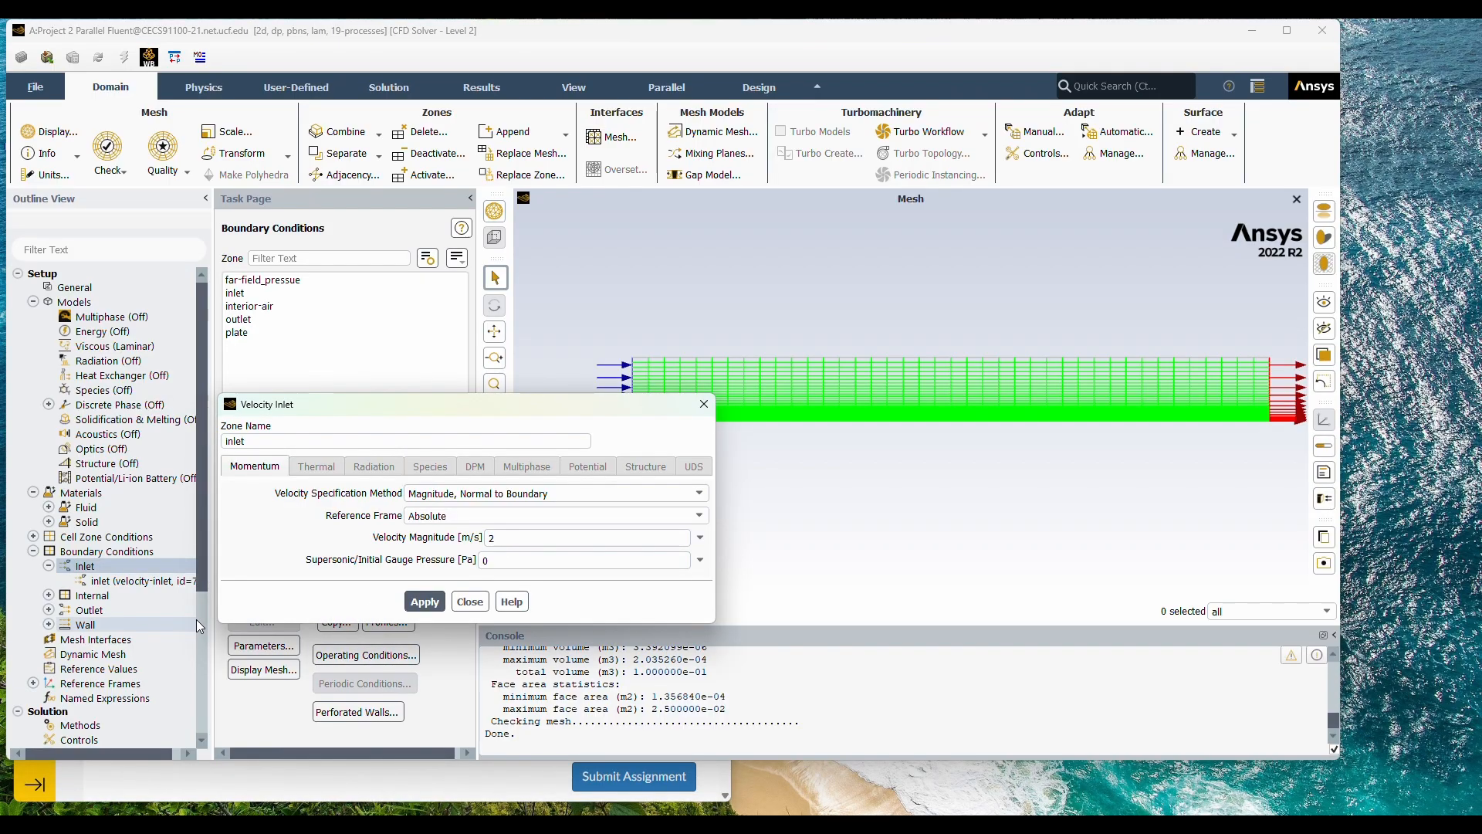
left_click(469, 602)
Step: Review the boundary settings of the outlet, far-field_pressue and plate zones without changing them
double_click(106, 610)
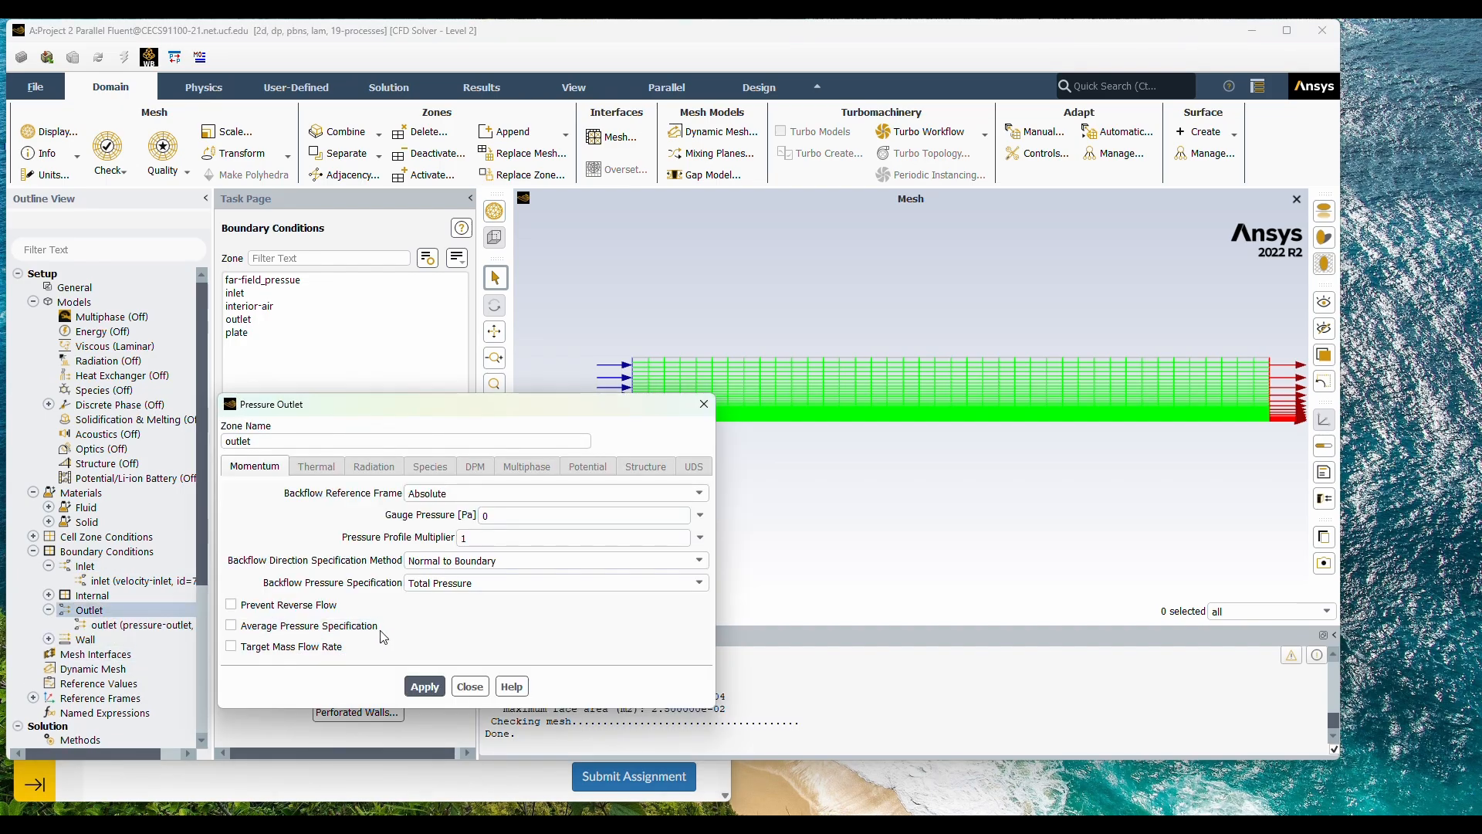
left_click(468, 686)
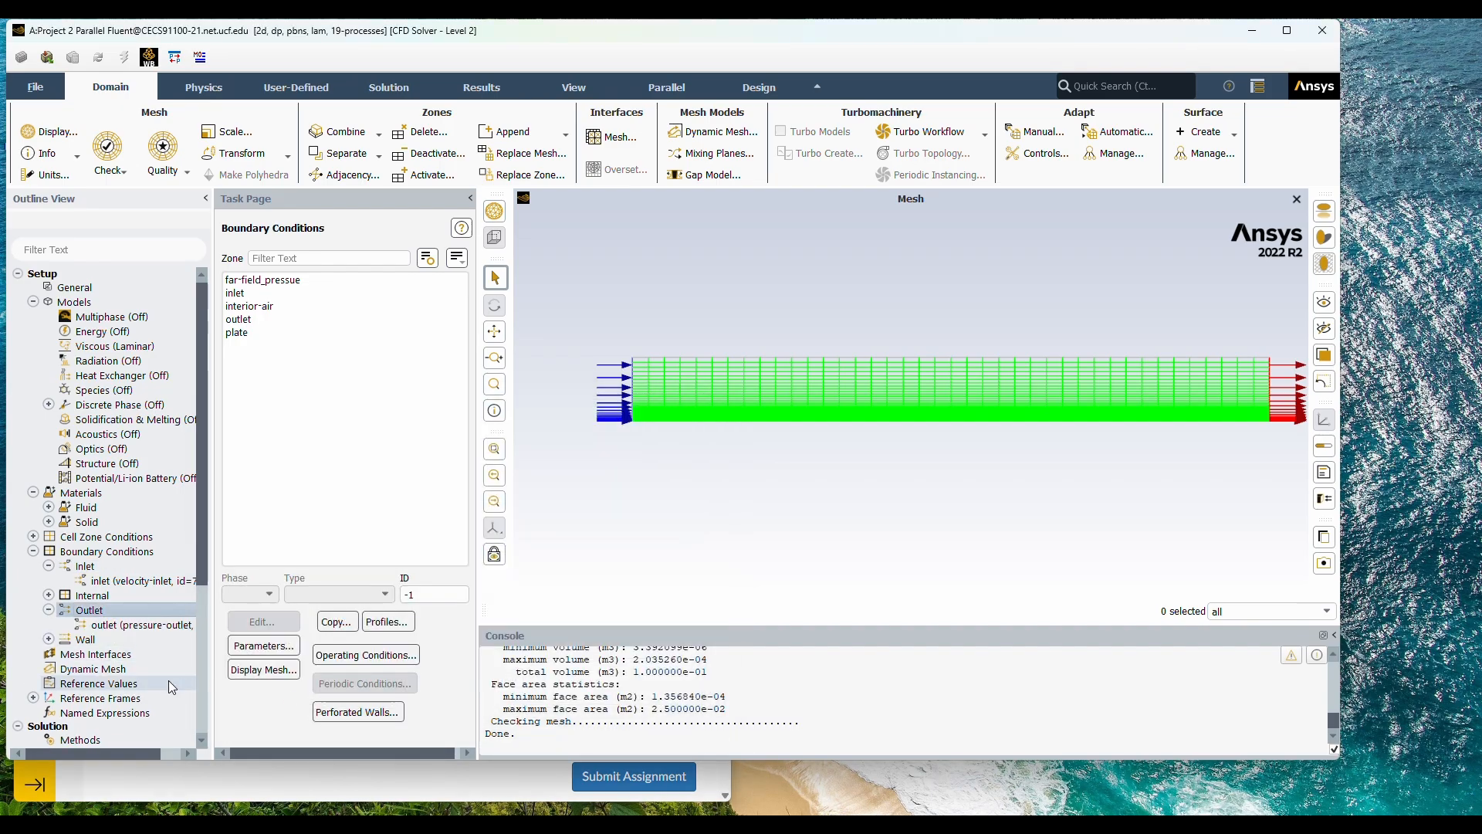
double_click(128, 639)
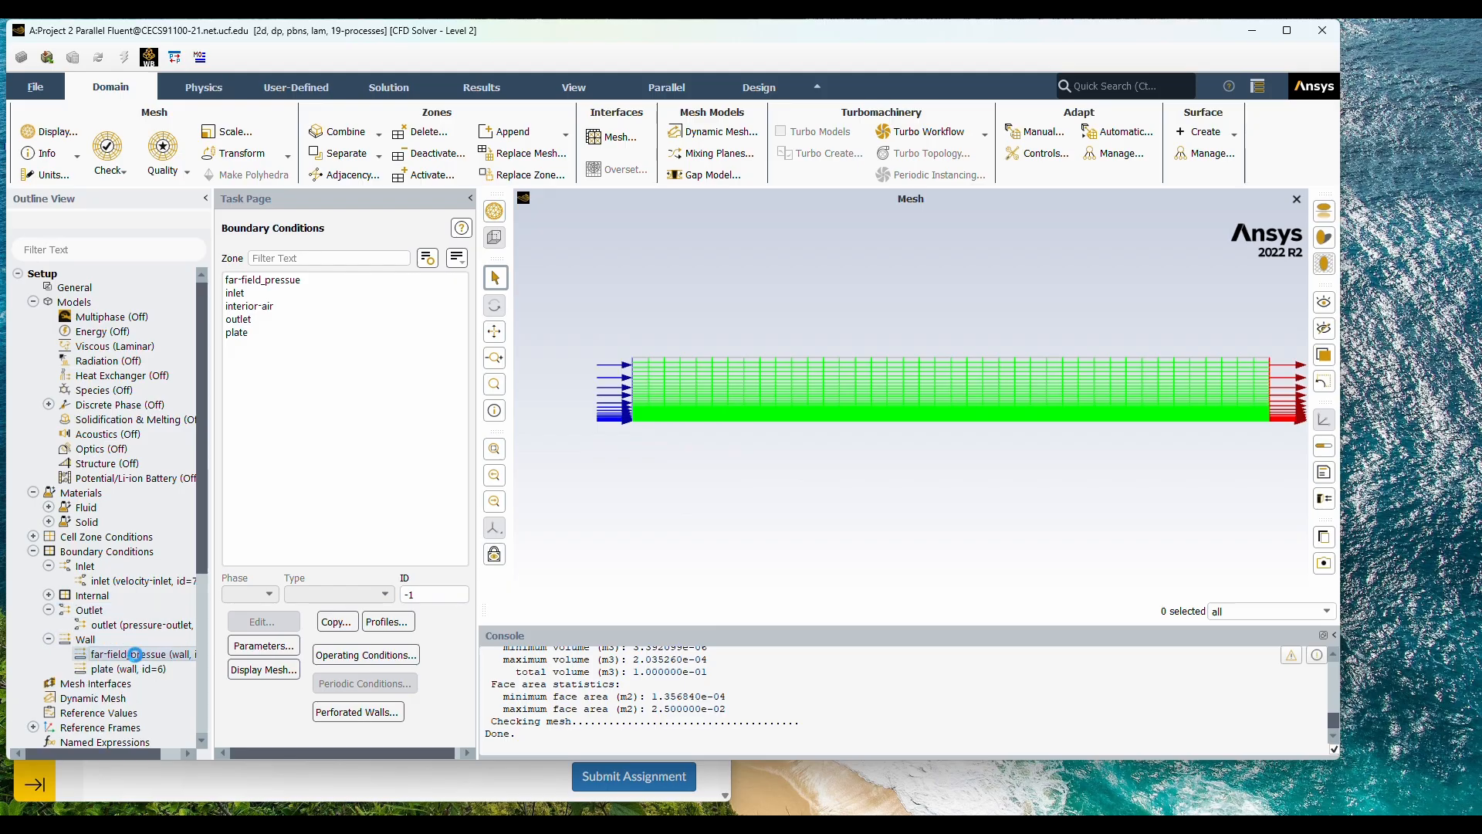
double_click(135, 653)
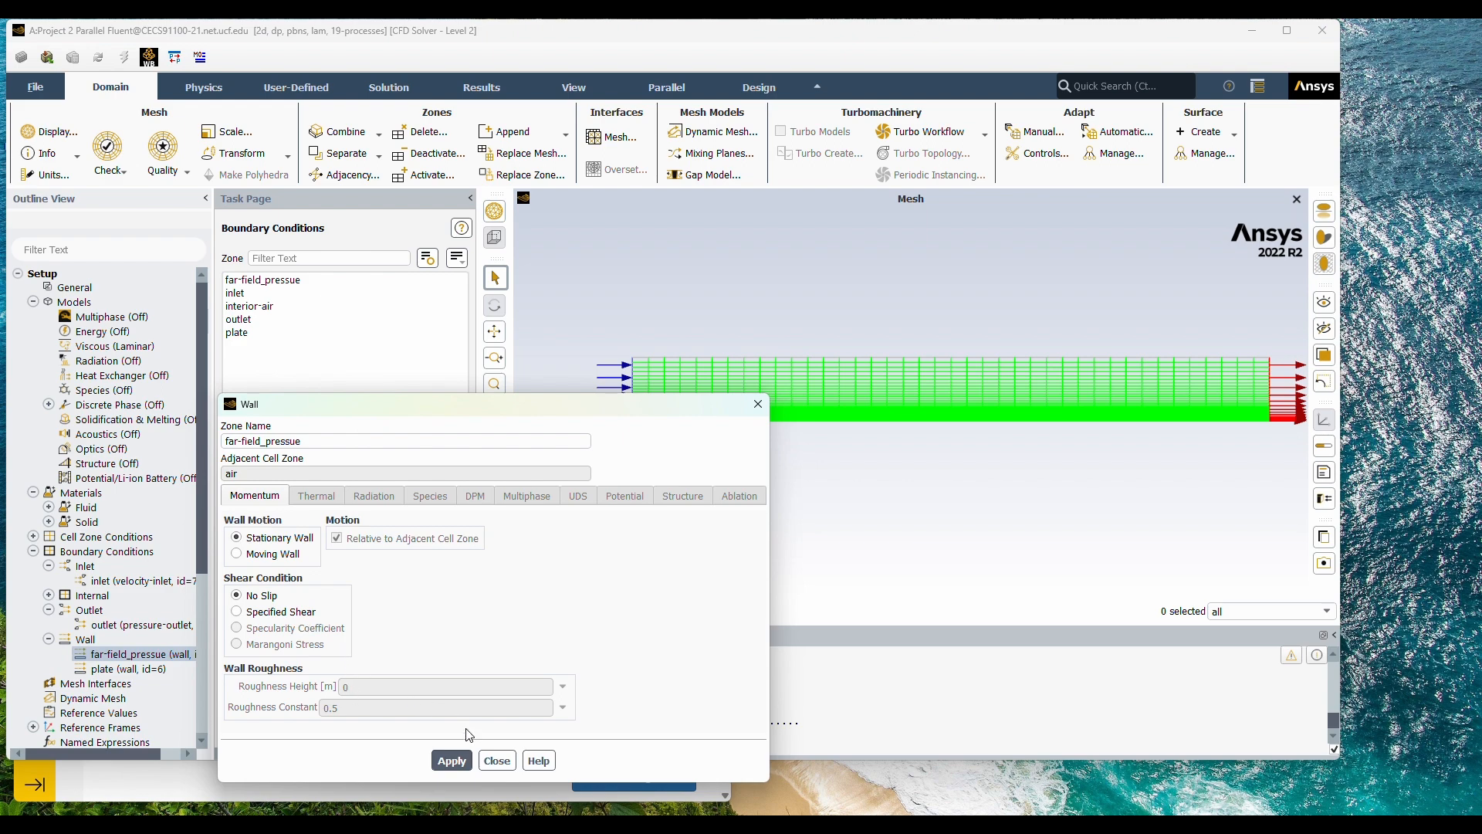
left_click(497, 760)
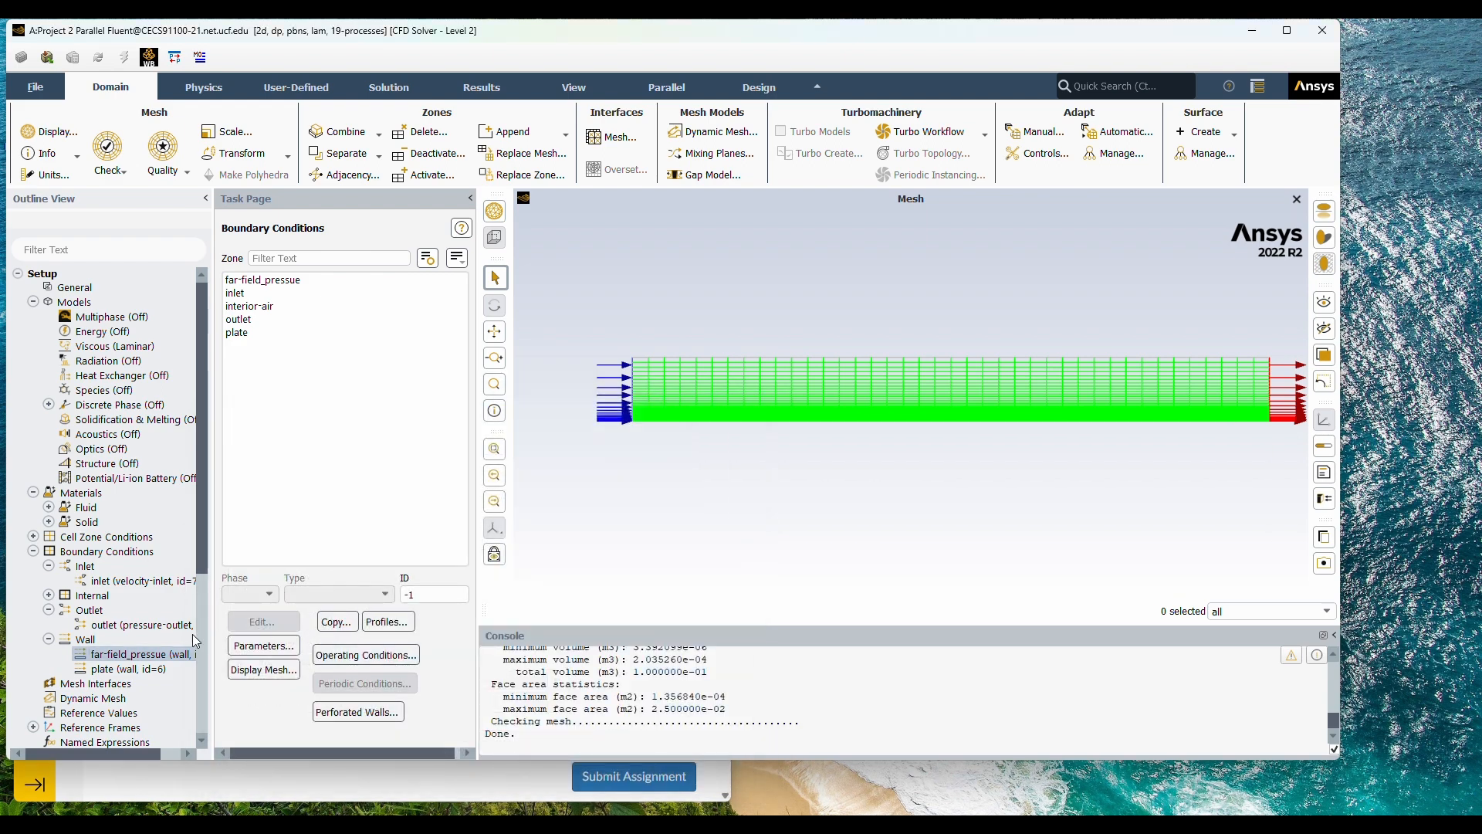
left_click(137, 669)
double_click(144, 668)
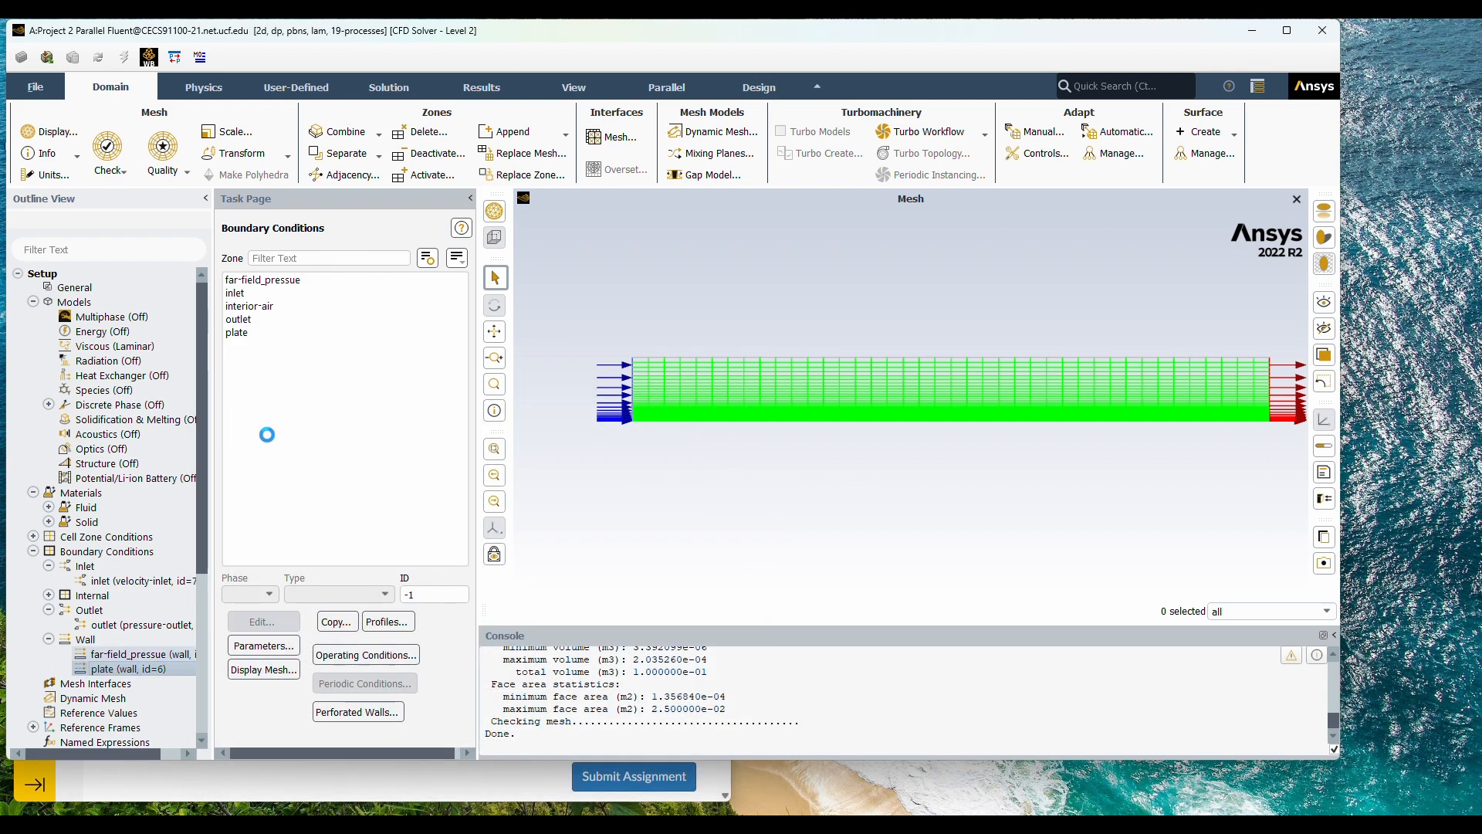
left_click(497, 760)
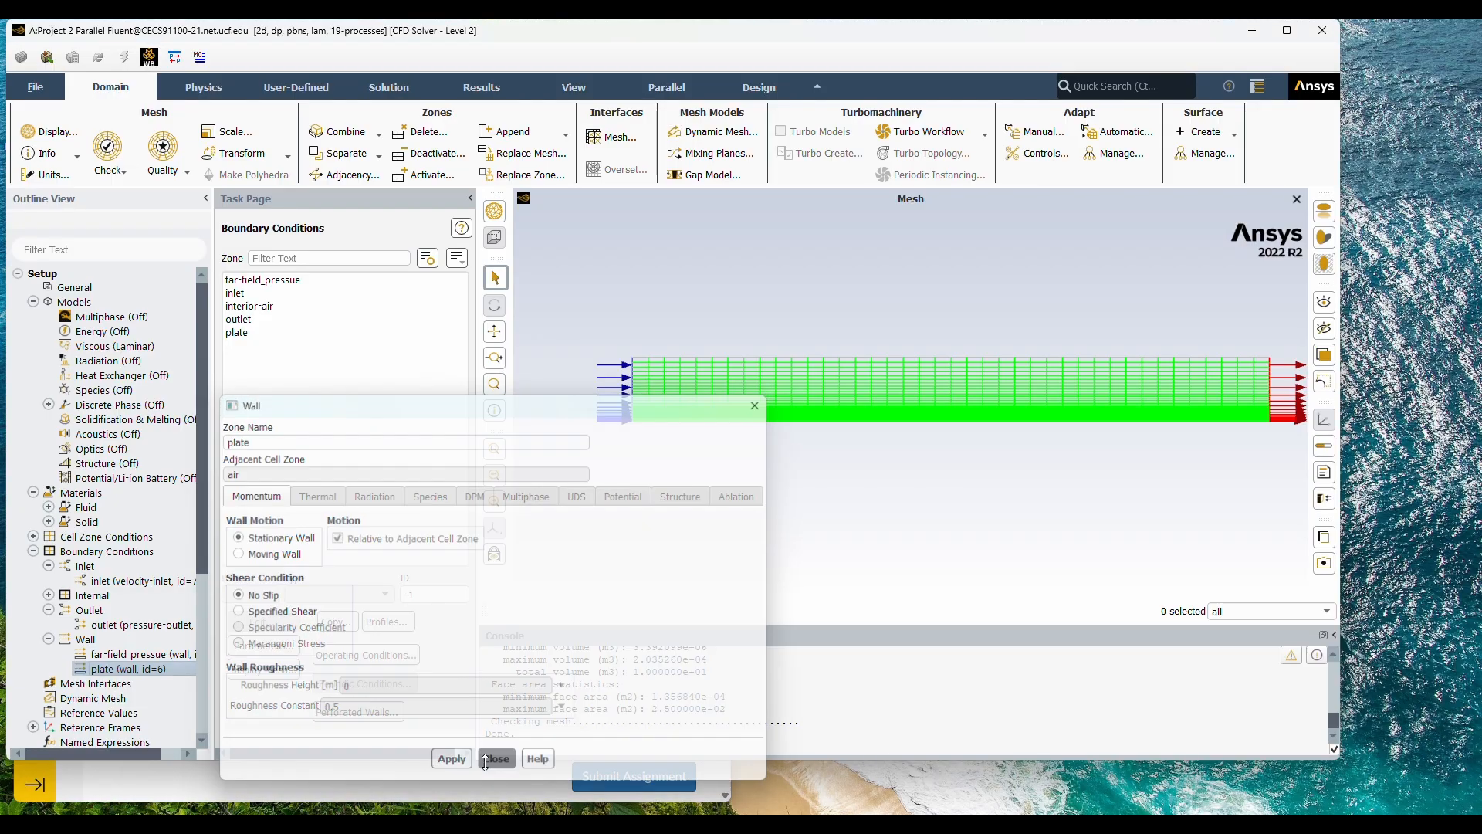
Step: Change the far-field_pressue zone's boundary type to symmetry, and check the types of the inlet, interior-air, outlet and plate zones
left_click(279, 280)
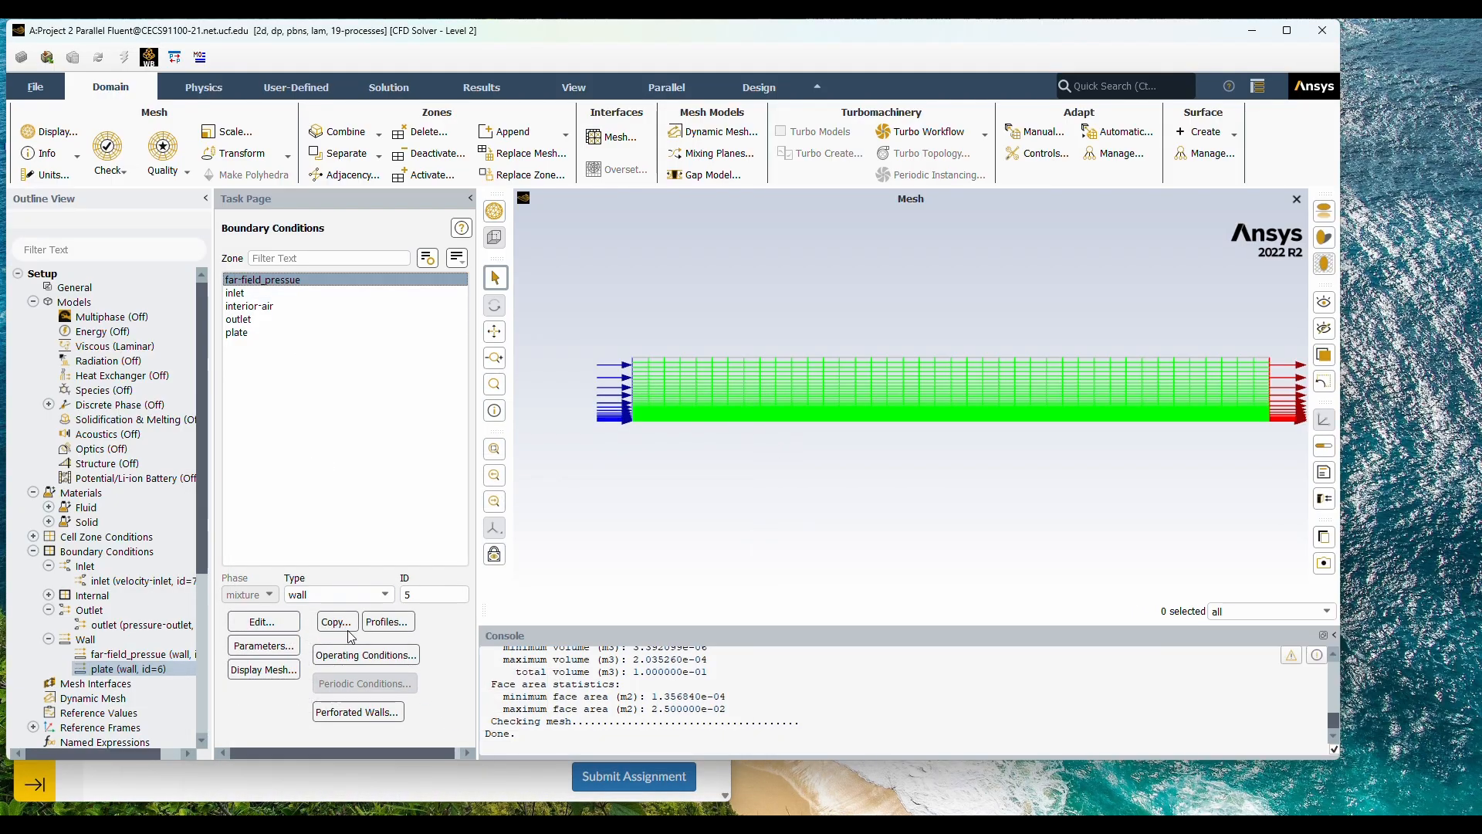
left_click(353, 596)
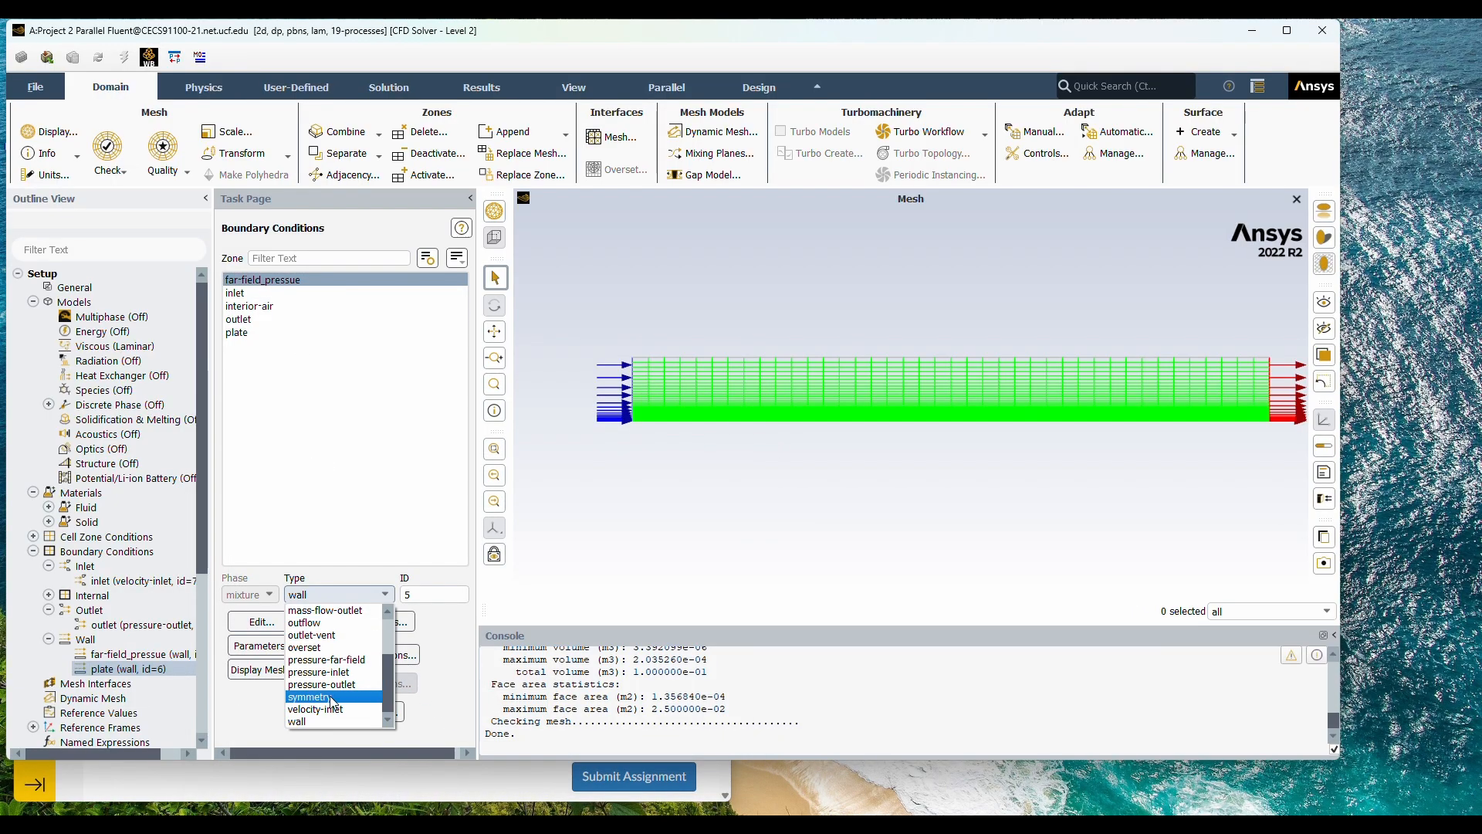
left_click(324, 701)
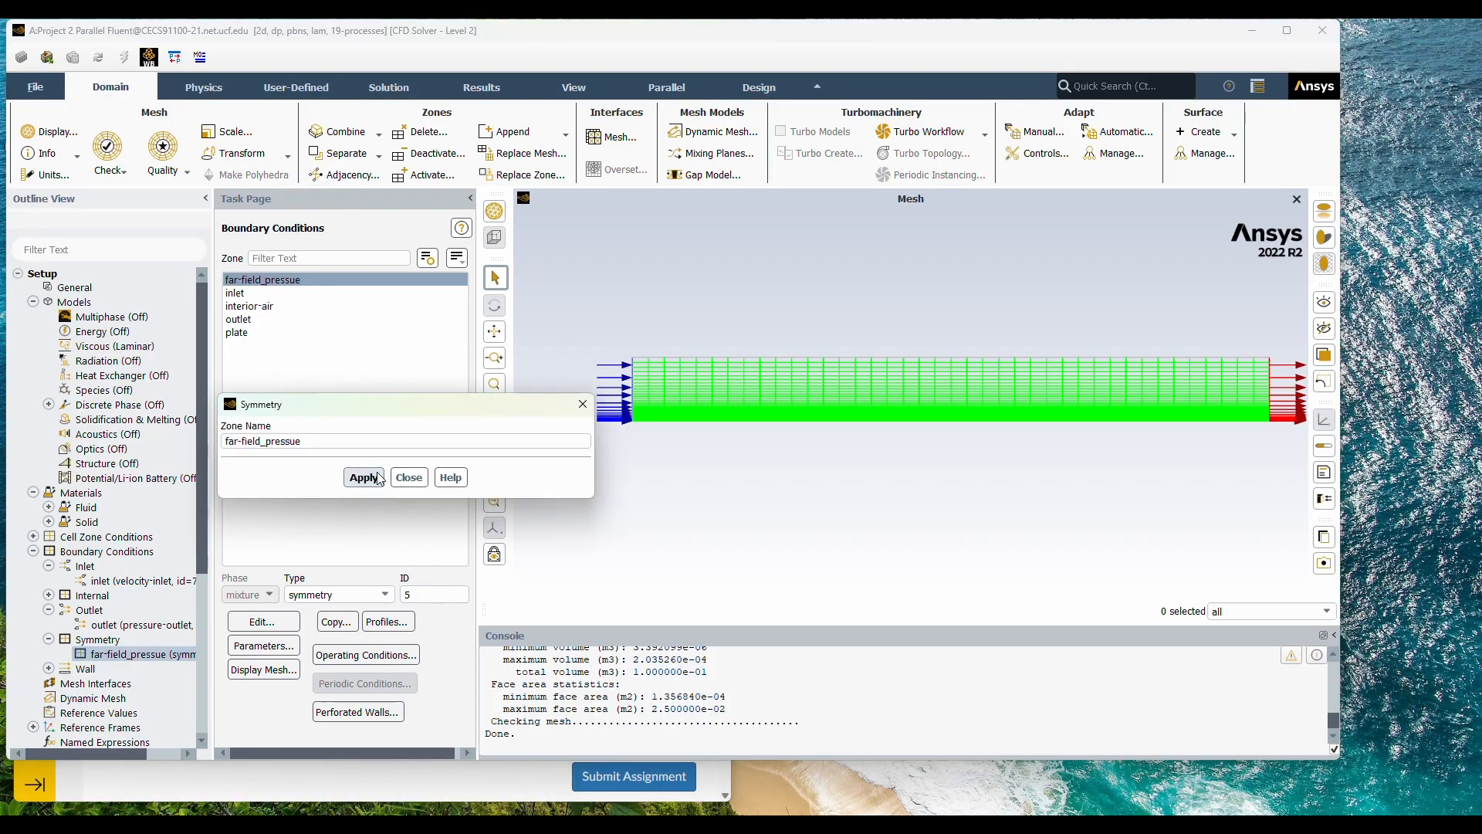
left_click(409, 477)
left_click(292, 295)
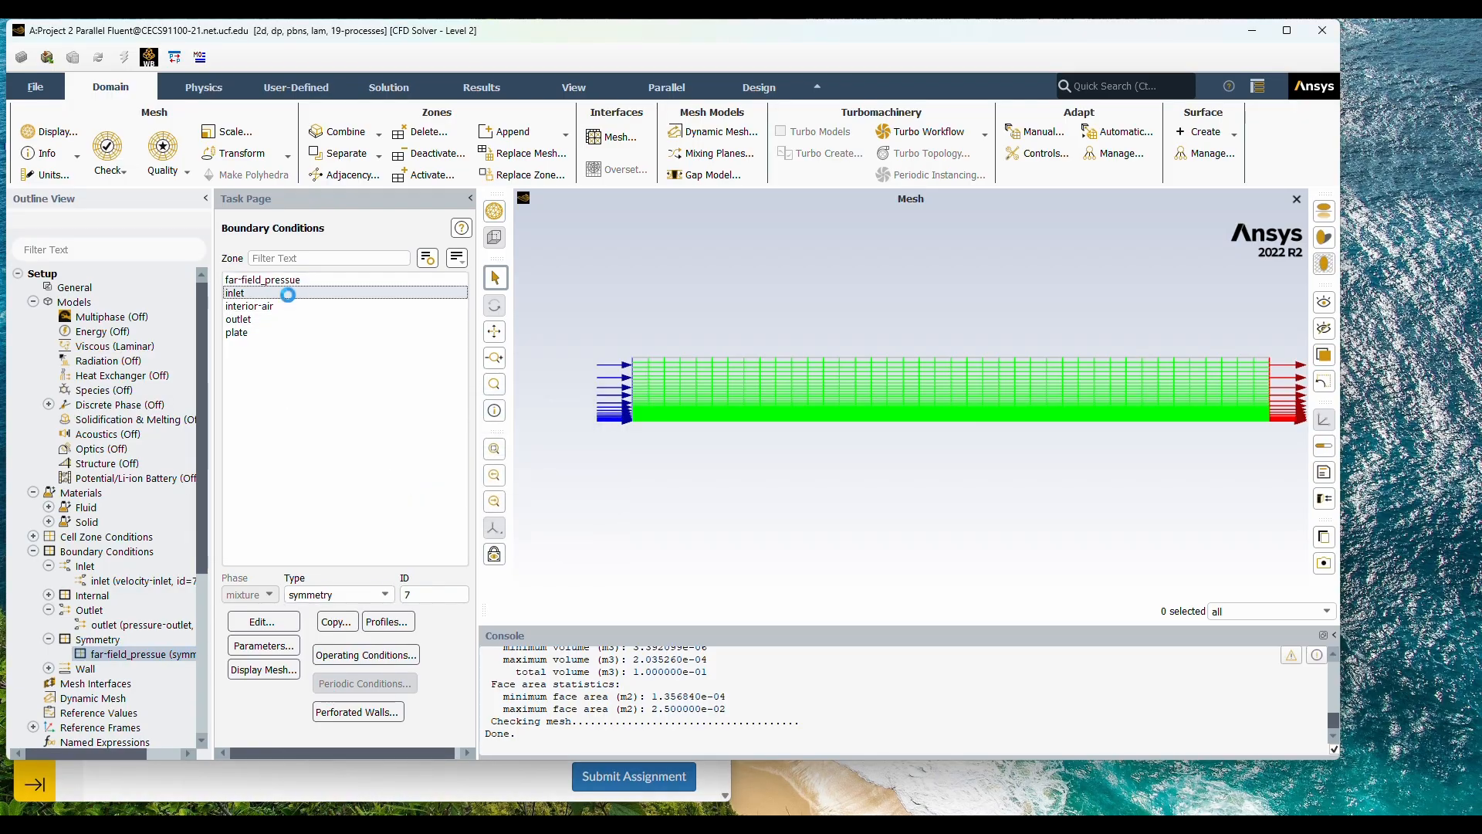
left_click(284, 307)
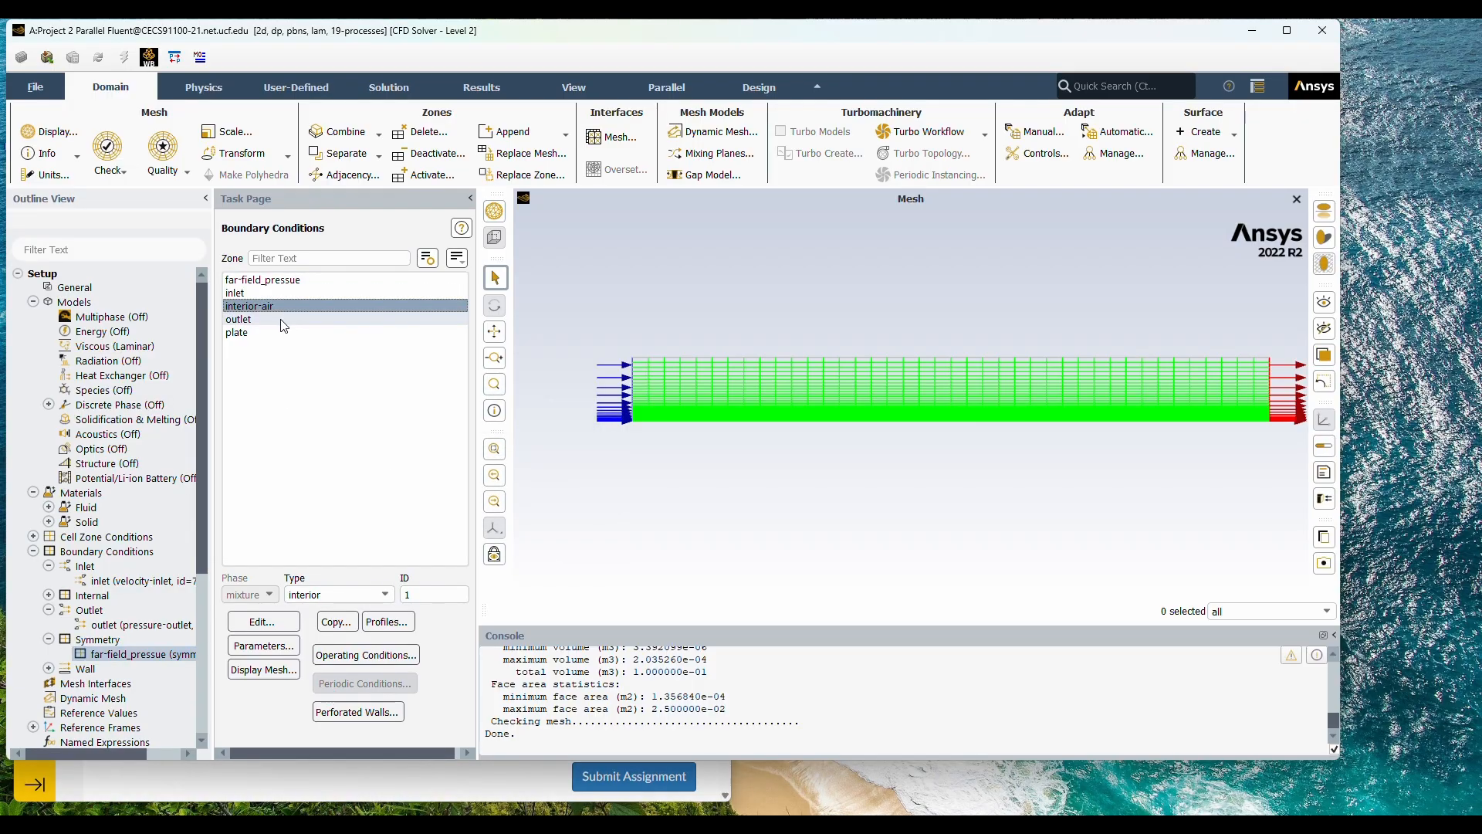
left_click(280, 319)
left_click(278, 332)
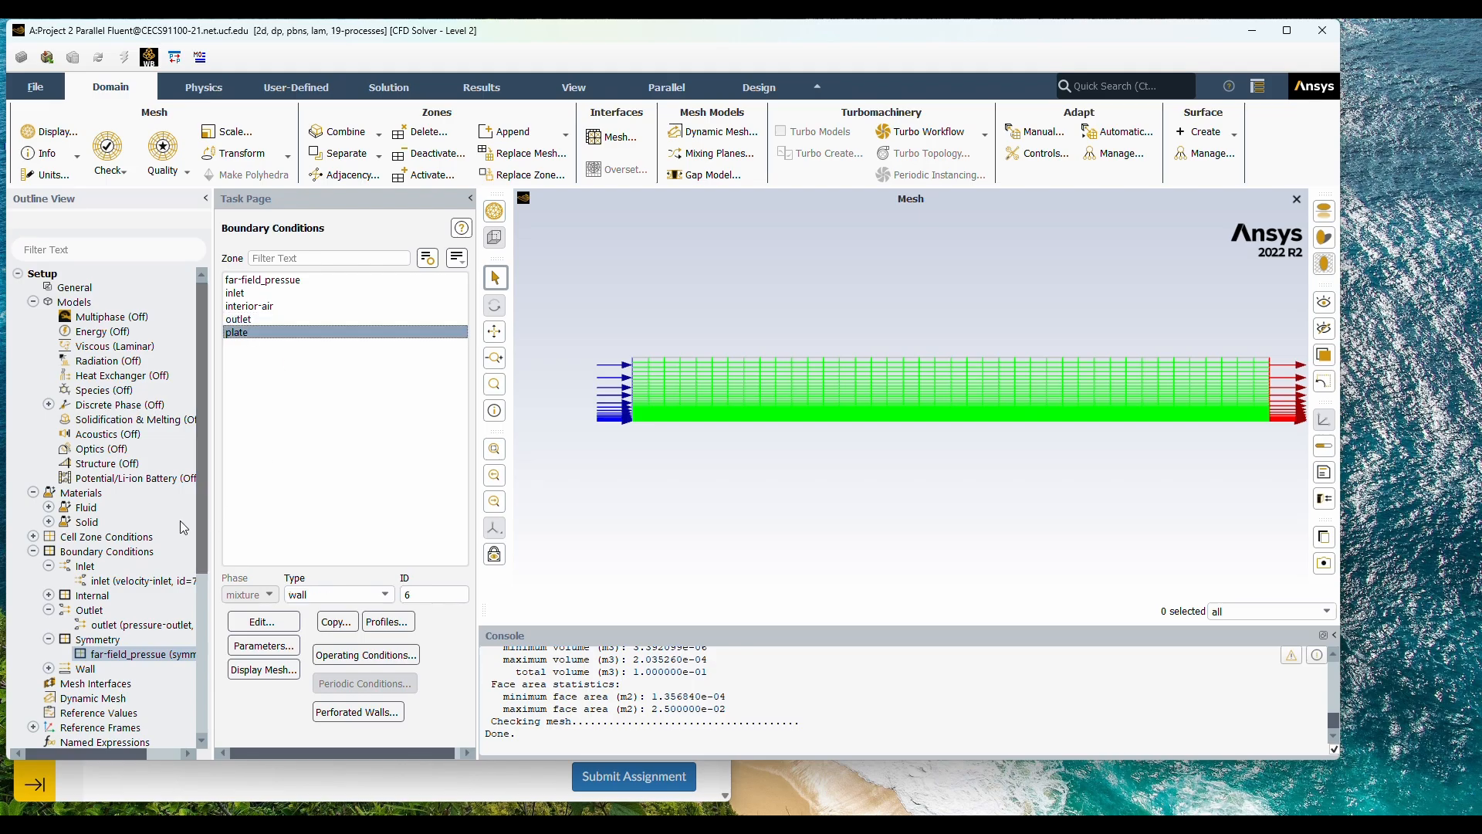
Step: Set the residual monitors' absolute convergence criteria for continuity, x-velocity and y-velocity to 1e-7
scroll(154, 540, "down", 3)
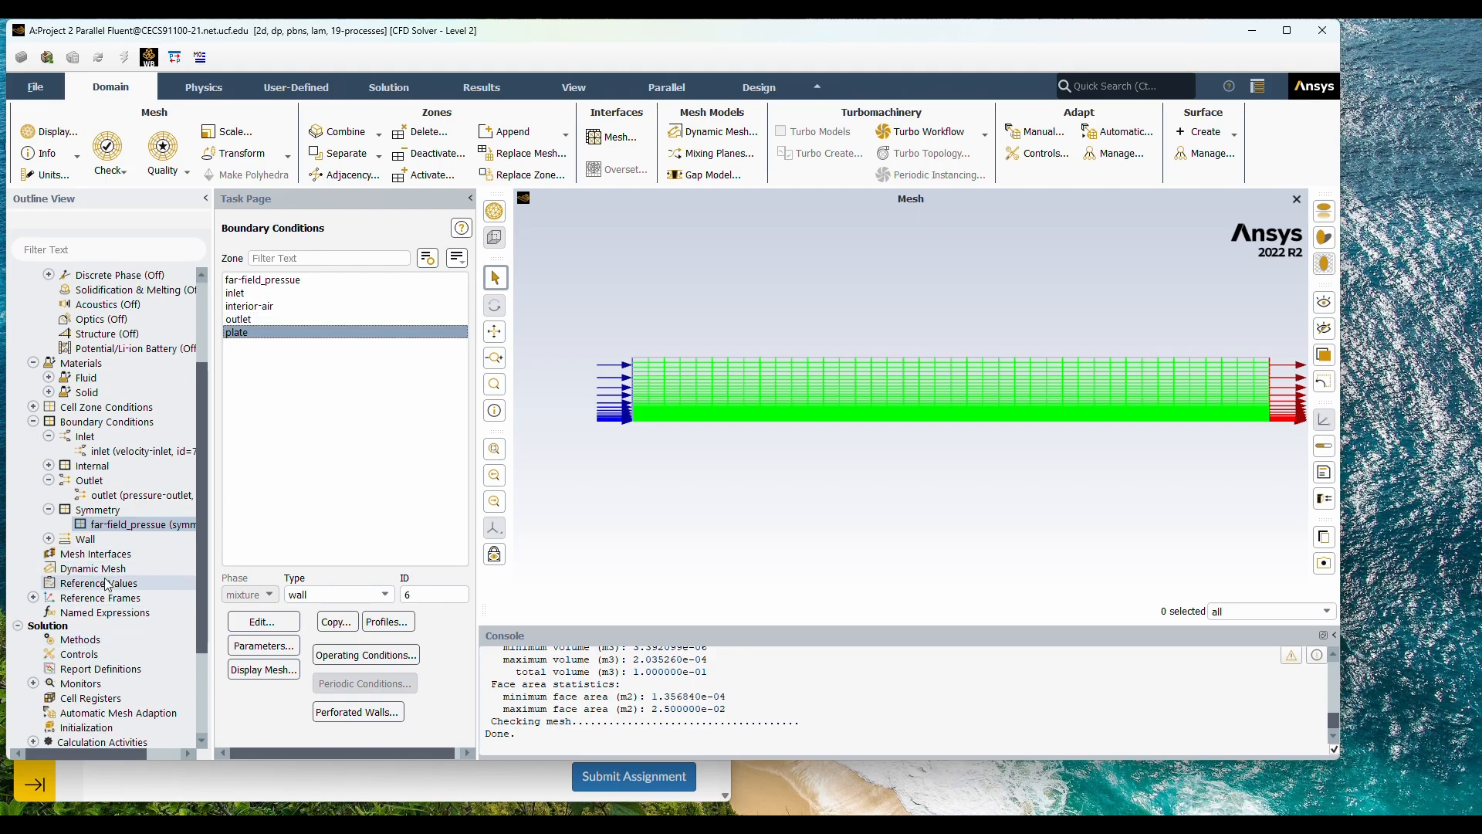
left_click(32, 683)
double_click(94, 713)
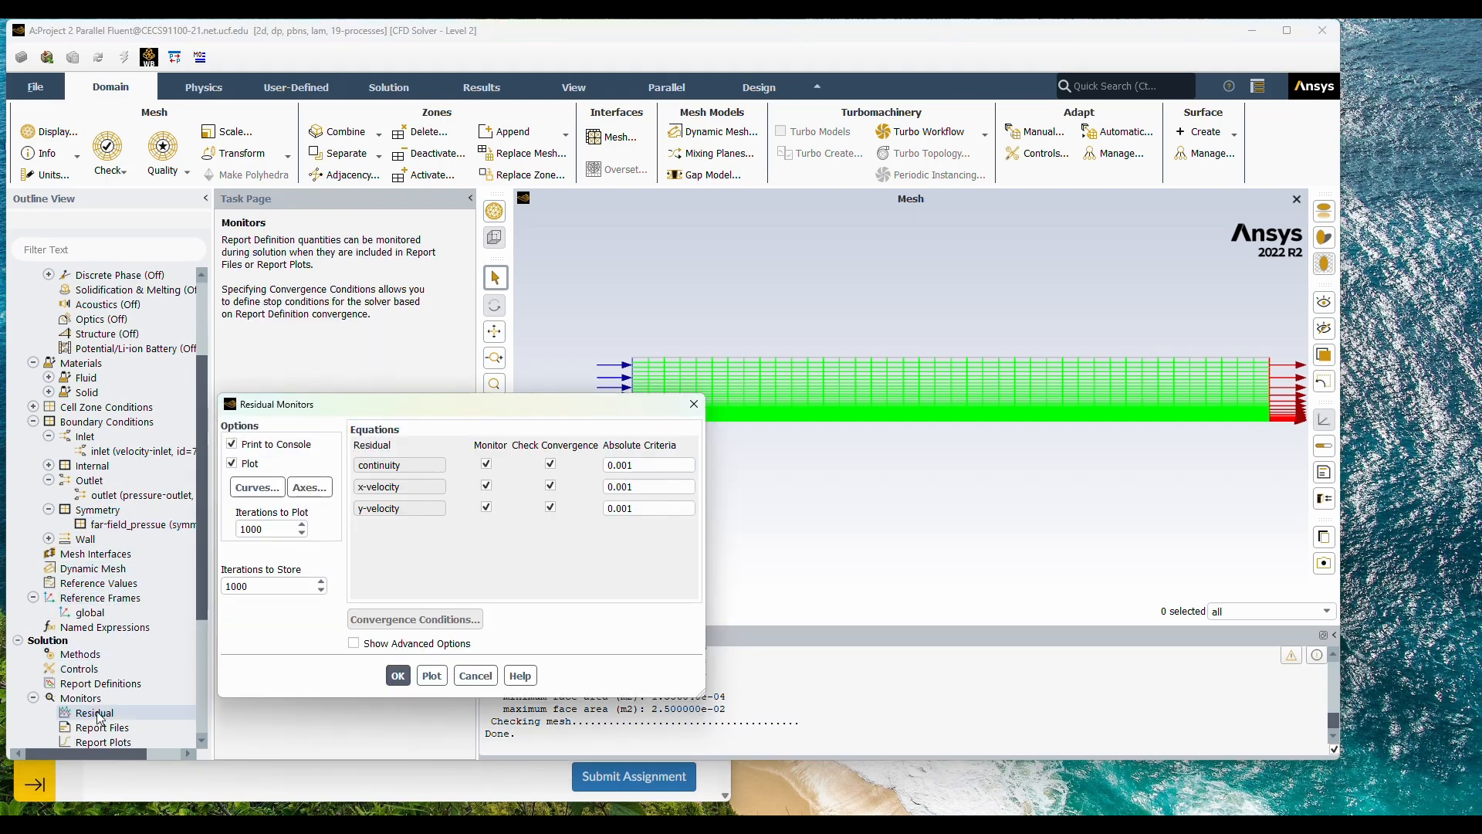
left_click(649, 465)
type("1")
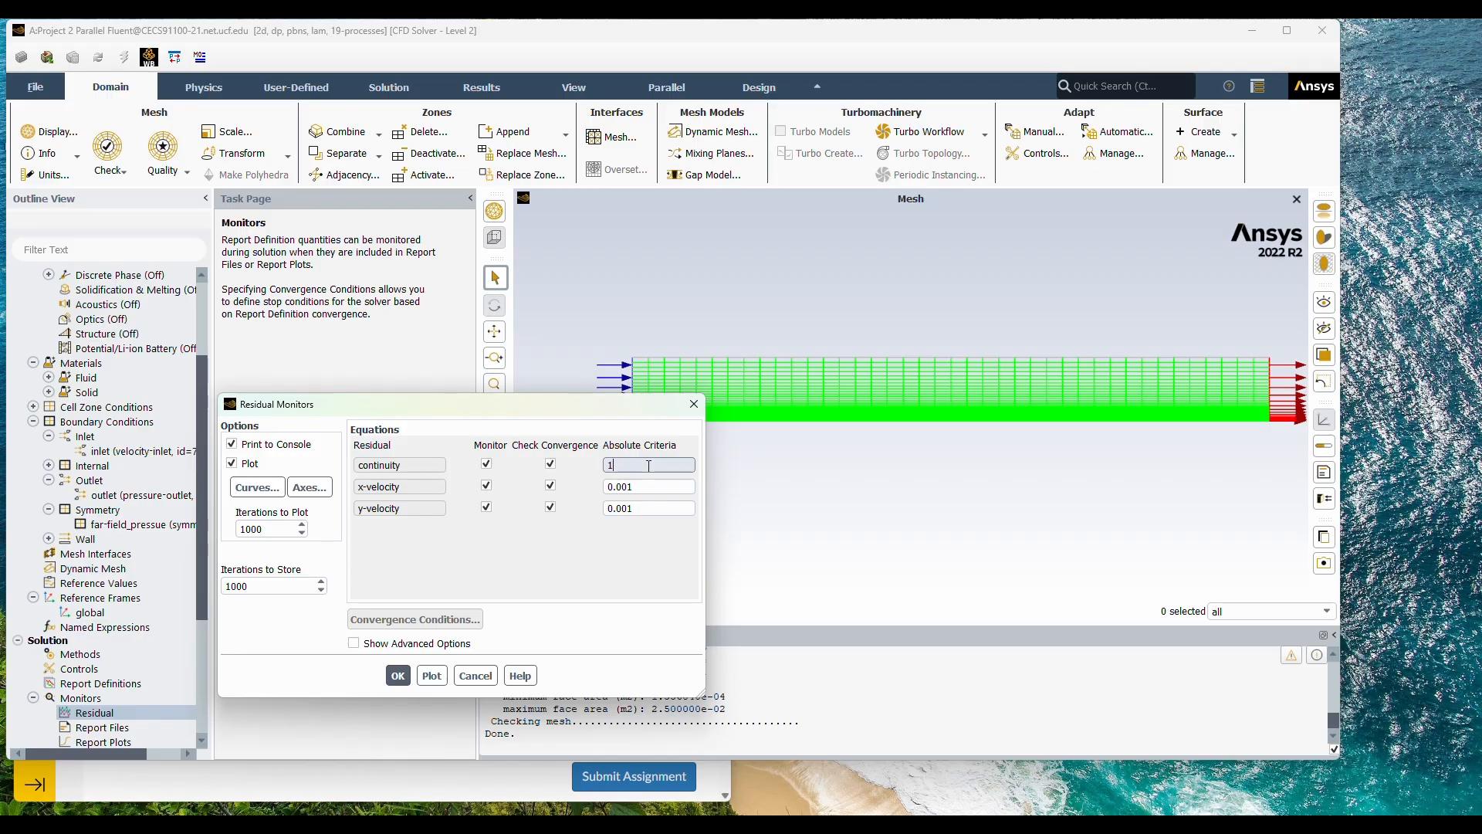
type("e-7")
key("Return")
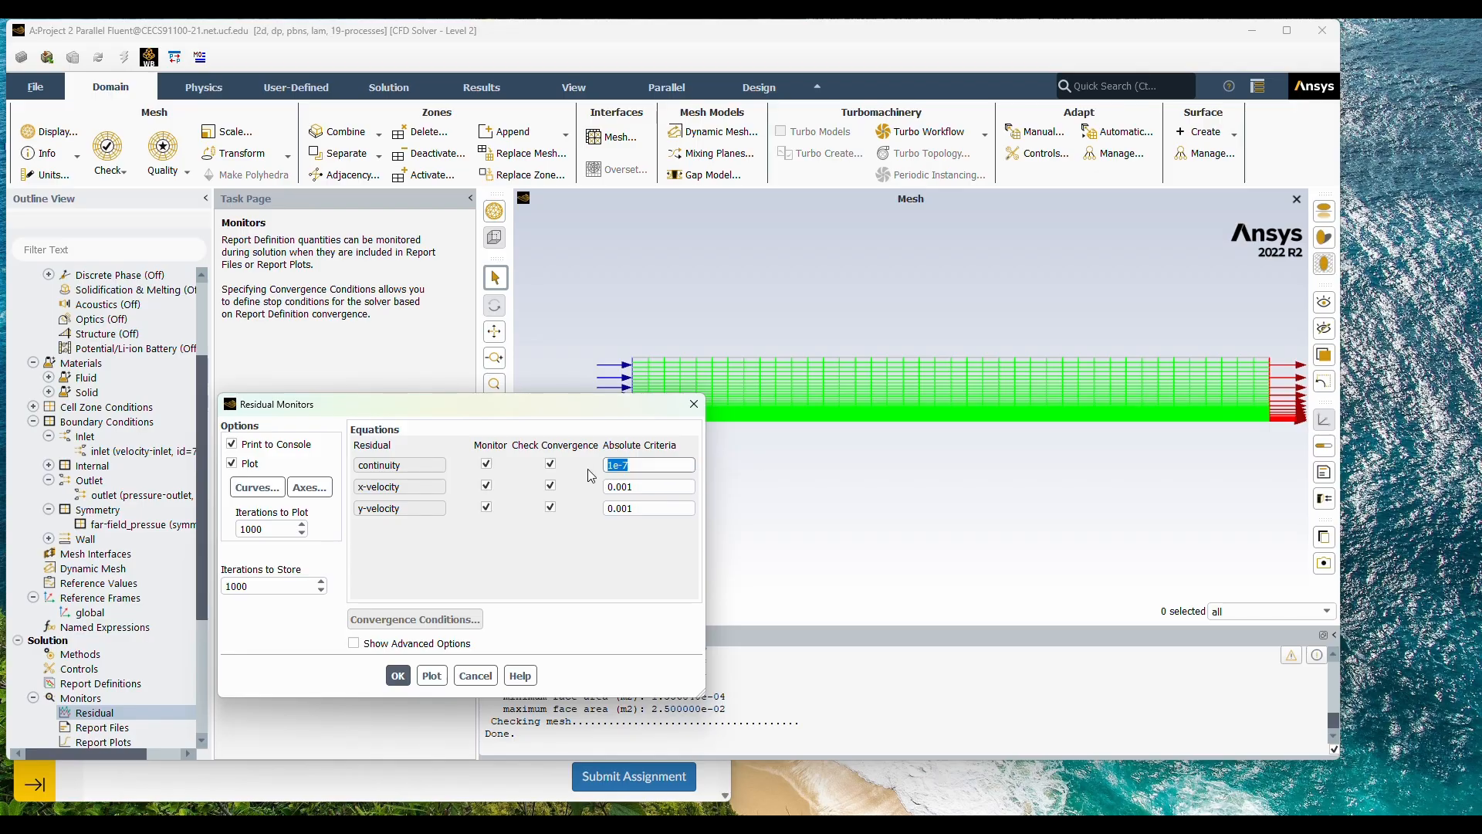
left_click(620, 486)
type("1e-7")
left_click(624, 509)
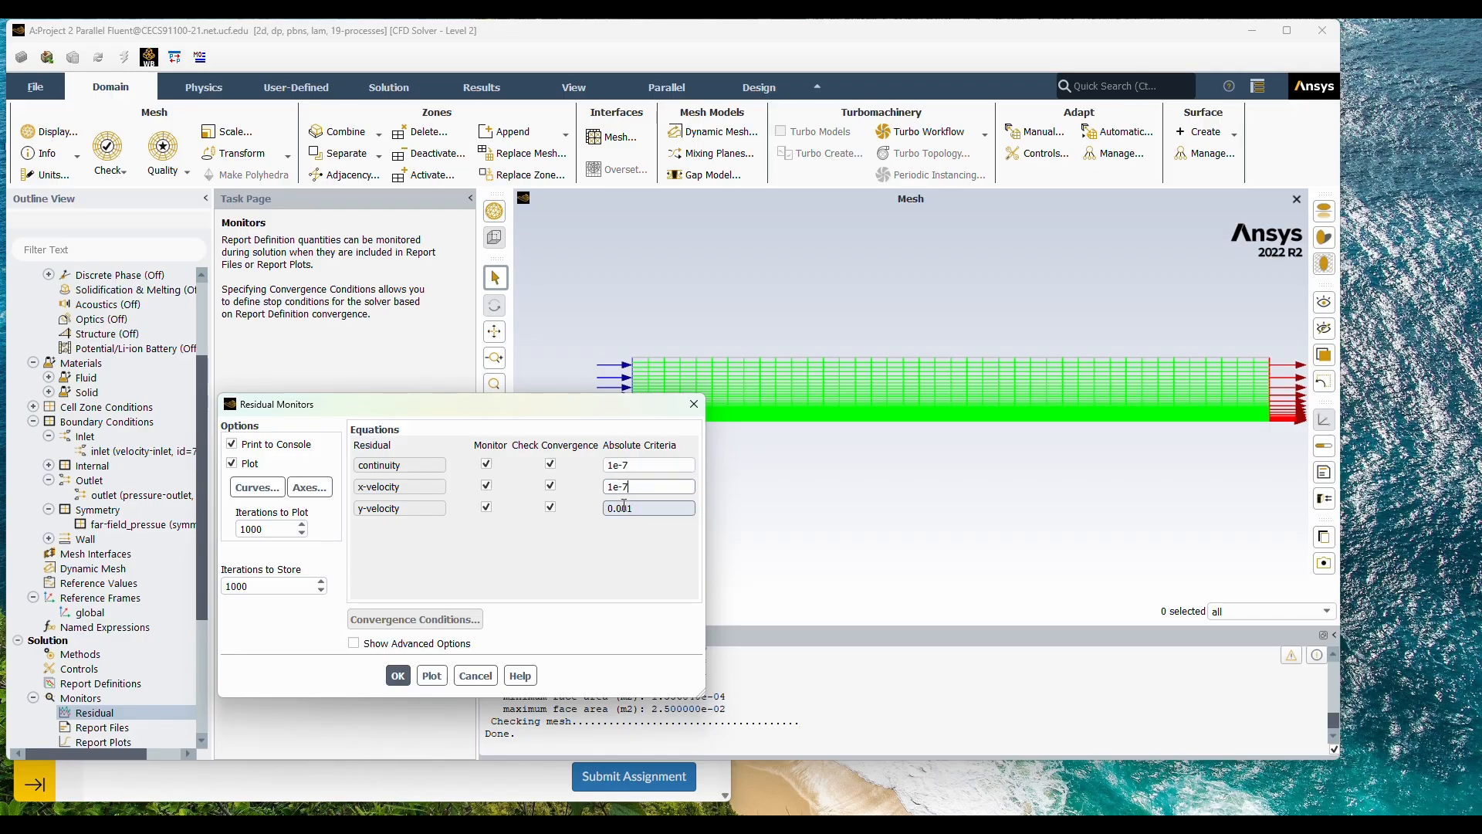
double_click(625, 511)
type("1e-7")
key("Return")
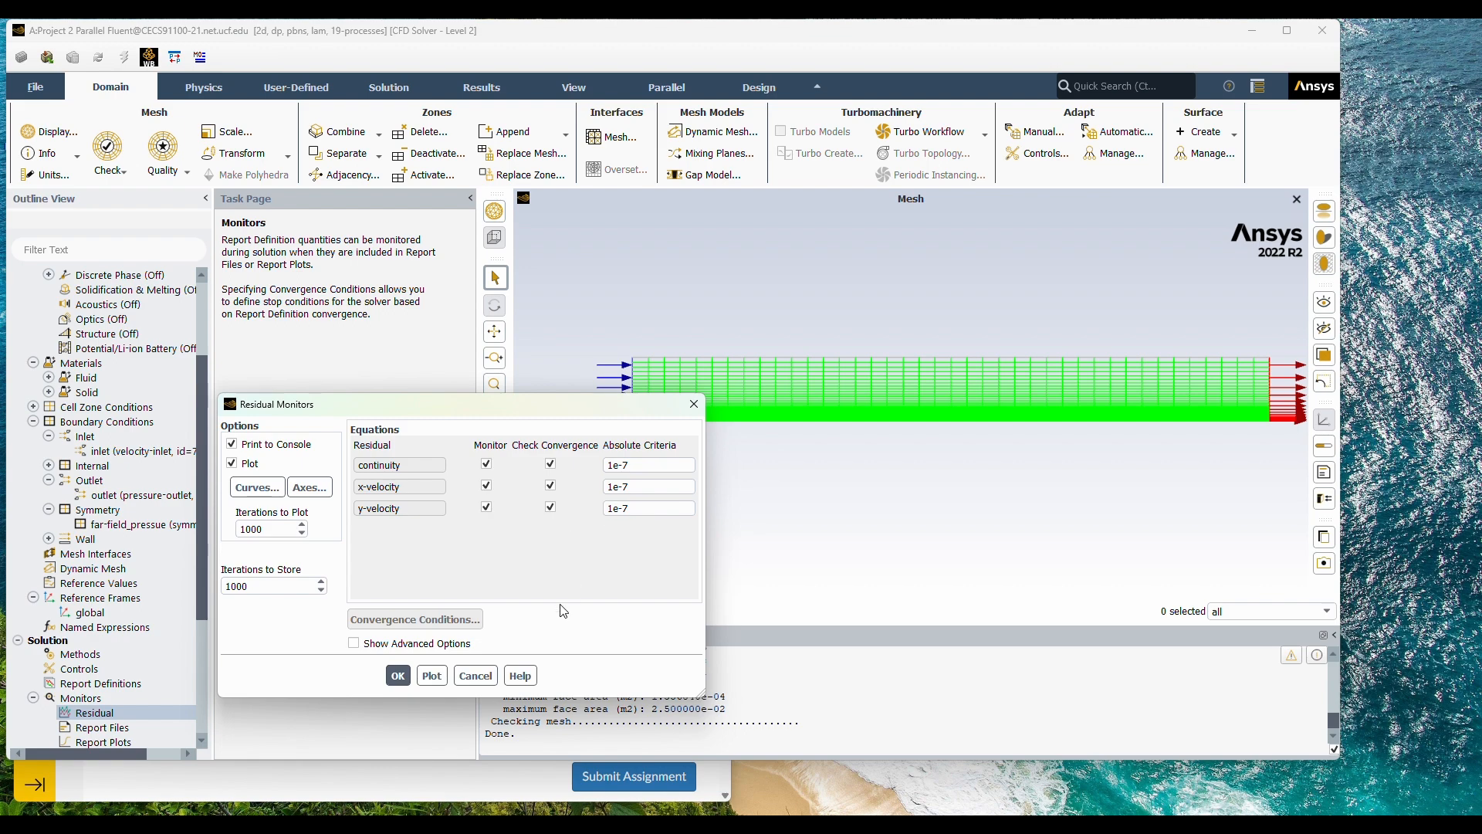
left_click(398, 676)
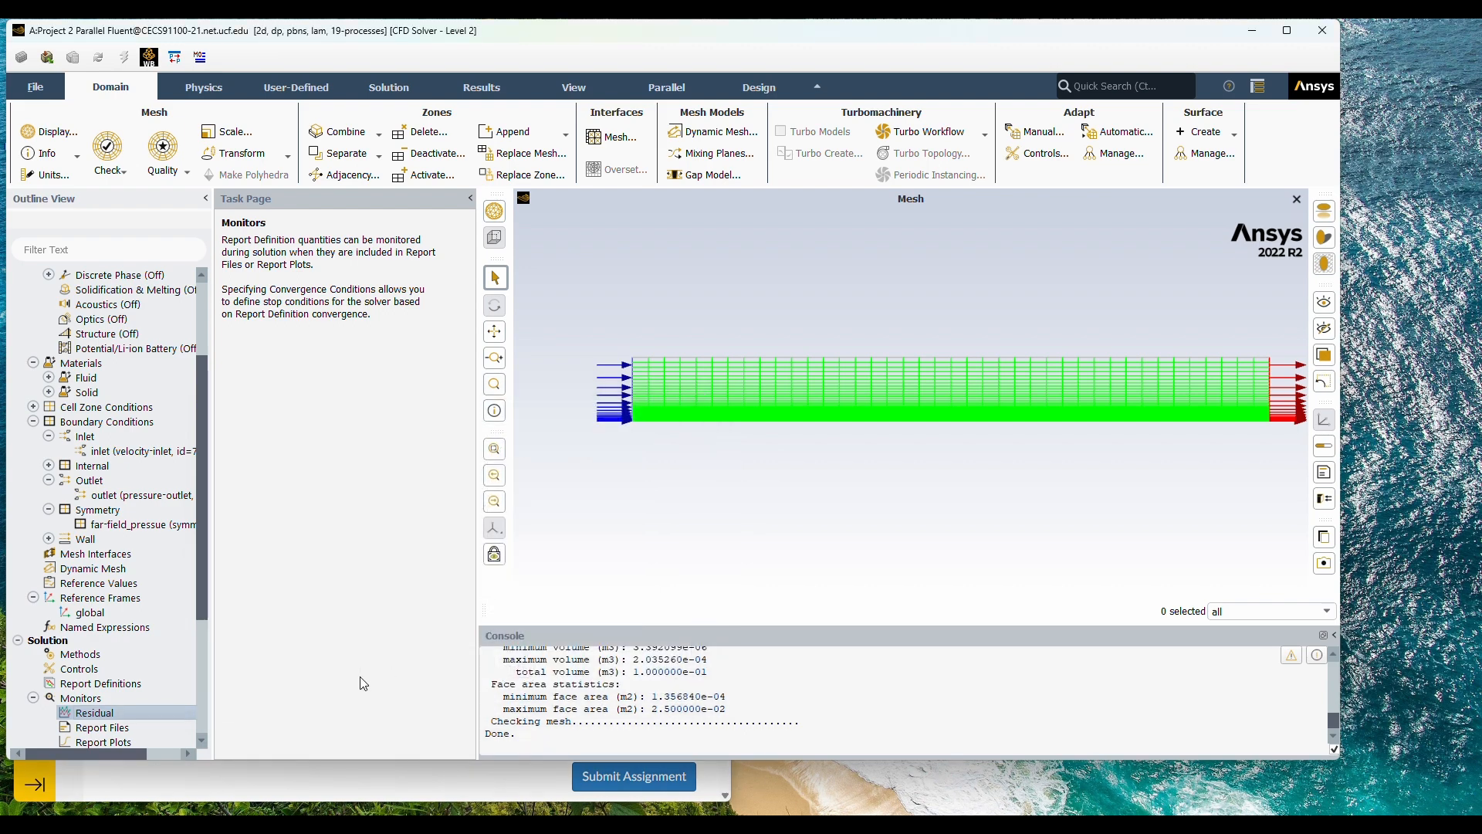
Step: Initialize the solution with Standard Initialization, computing the initial values from the inlet
scroll(149, 649, "down", 4)
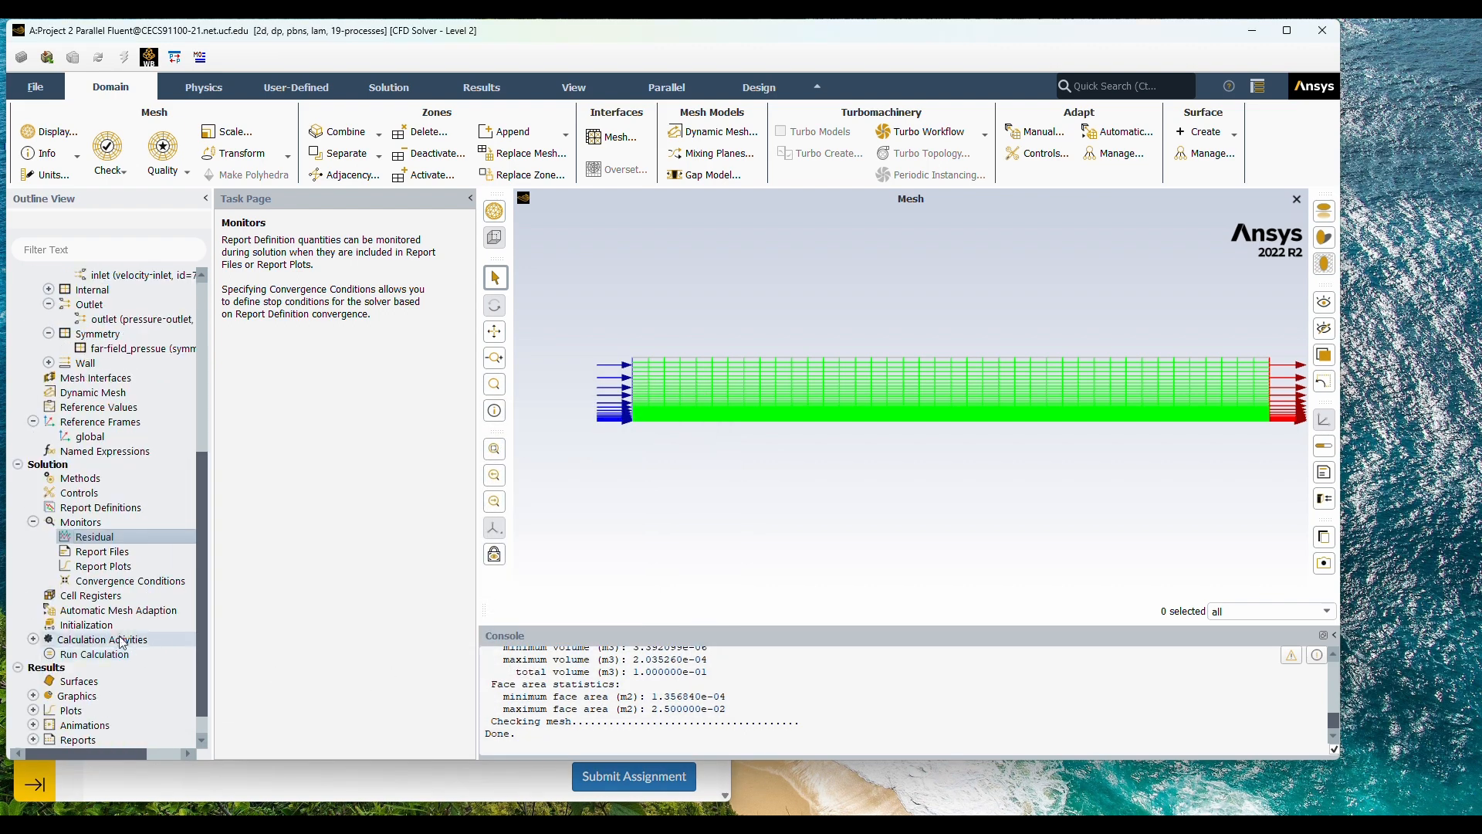
left_click(109, 623)
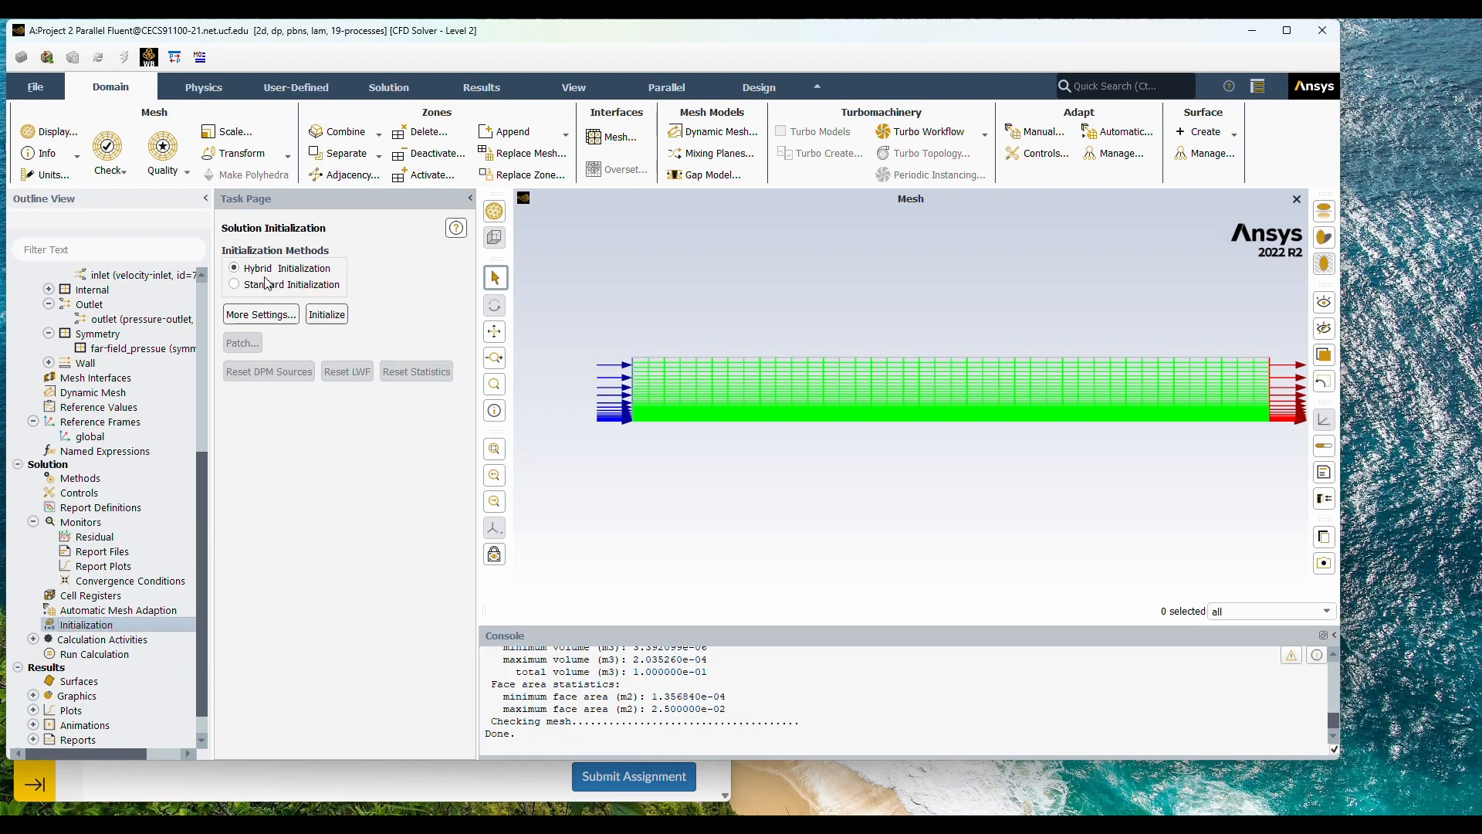
left_click(235, 285)
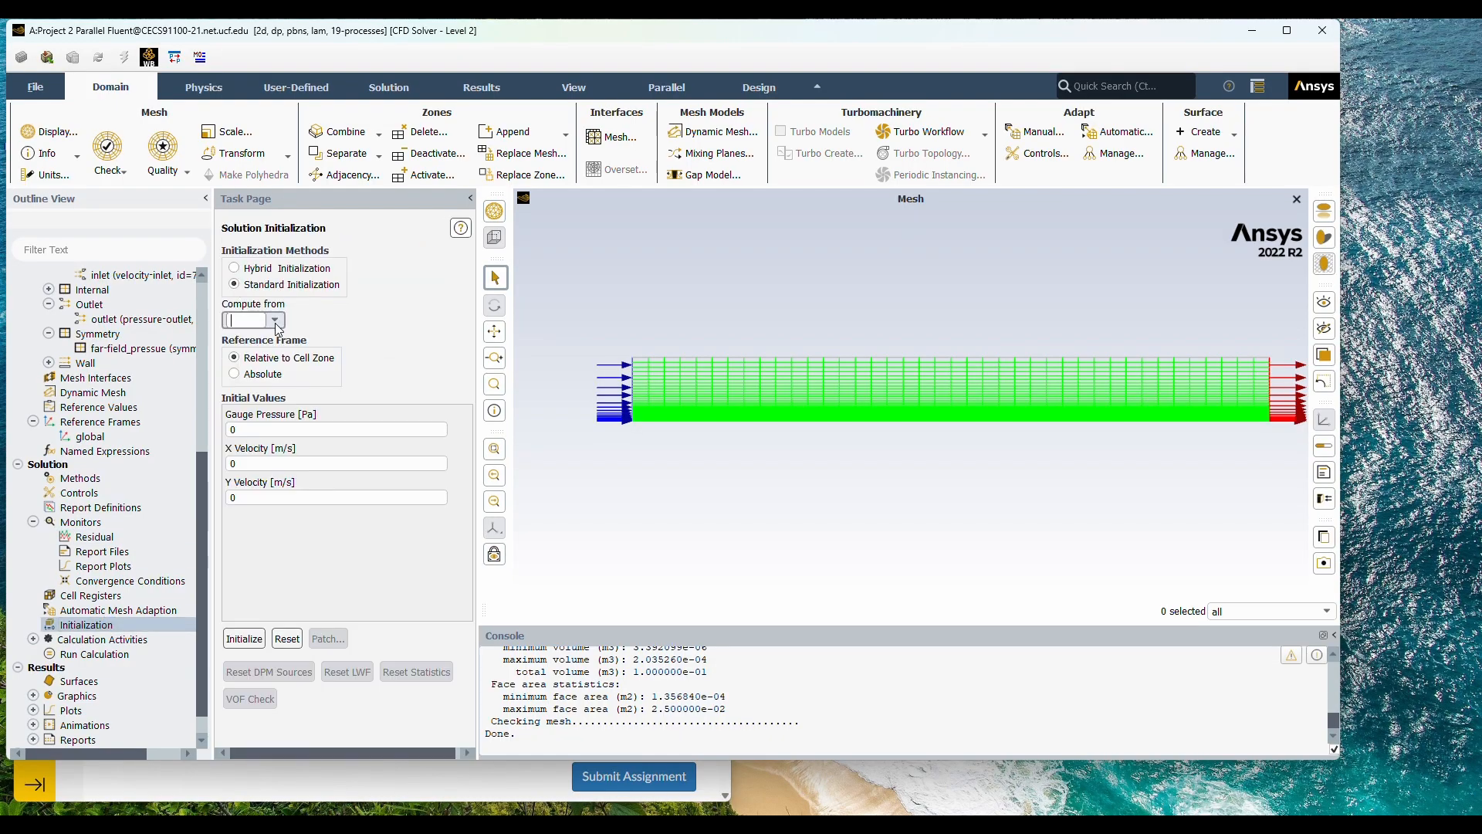
left_click(249, 319)
left_click(251, 345)
left_click(244, 638)
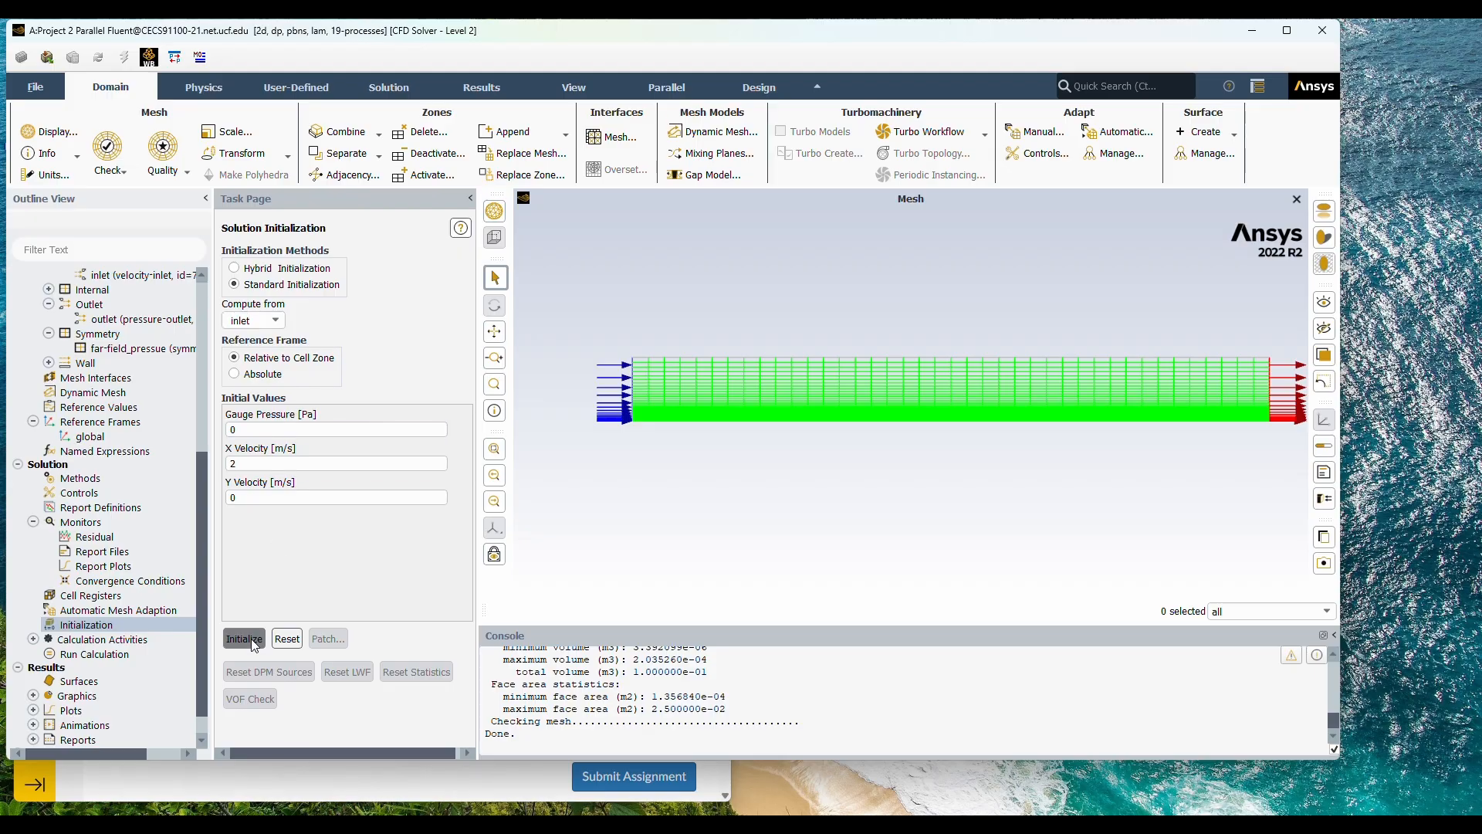
Step: Run the calculation with the number of iterations set to 100001
left_click(95, 654)
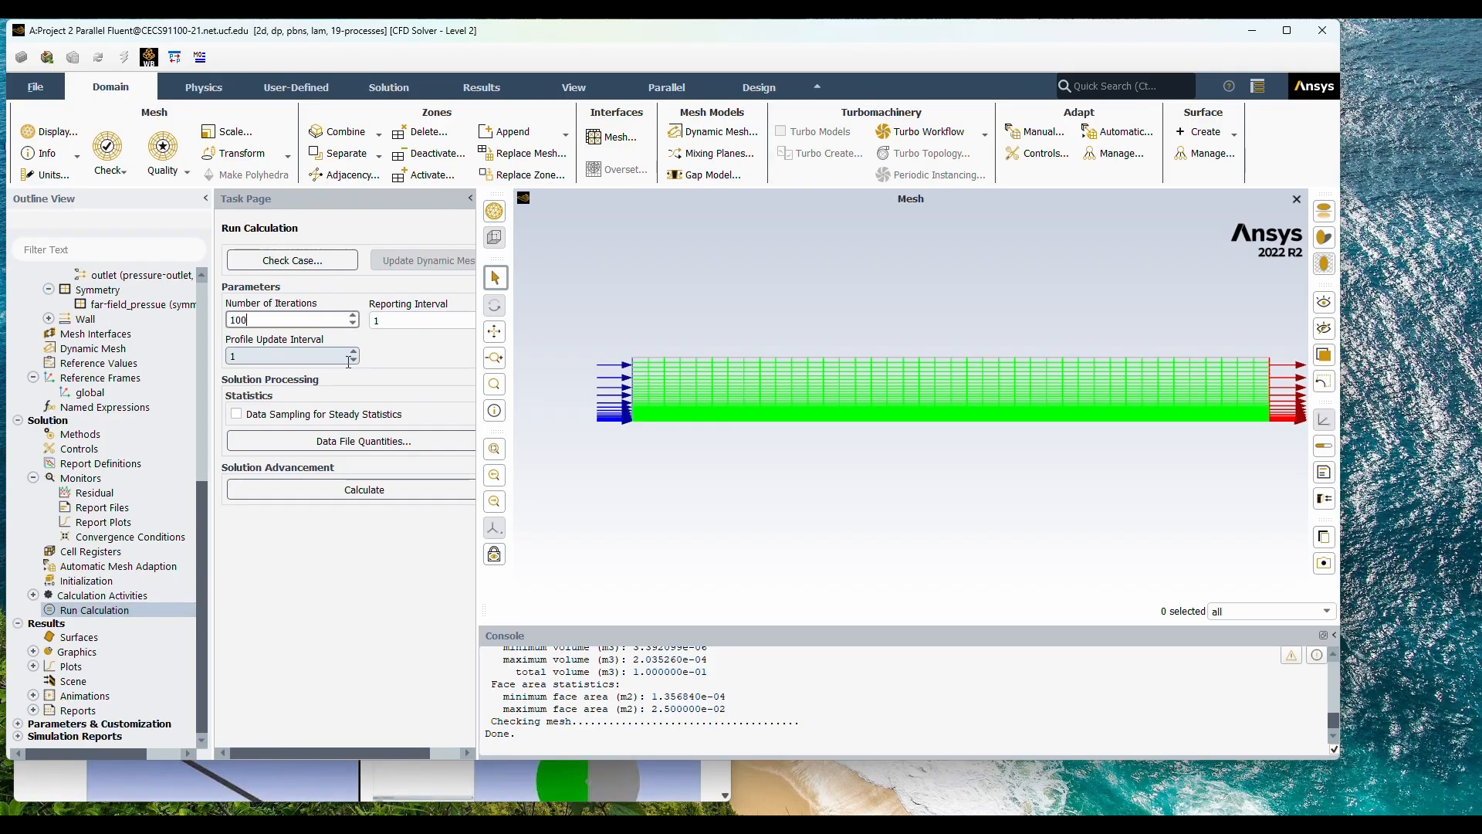
type("000")
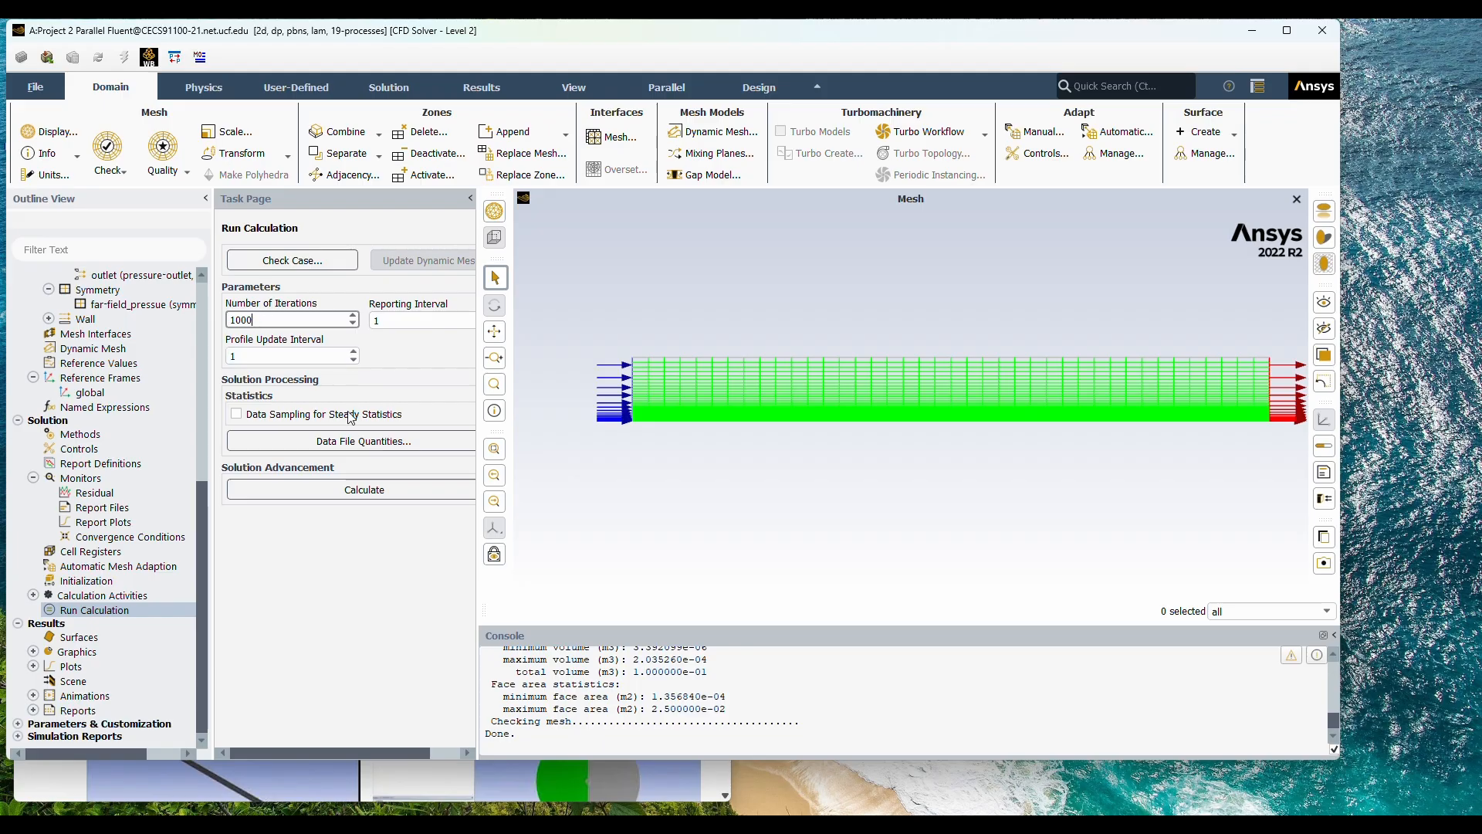
type("1")
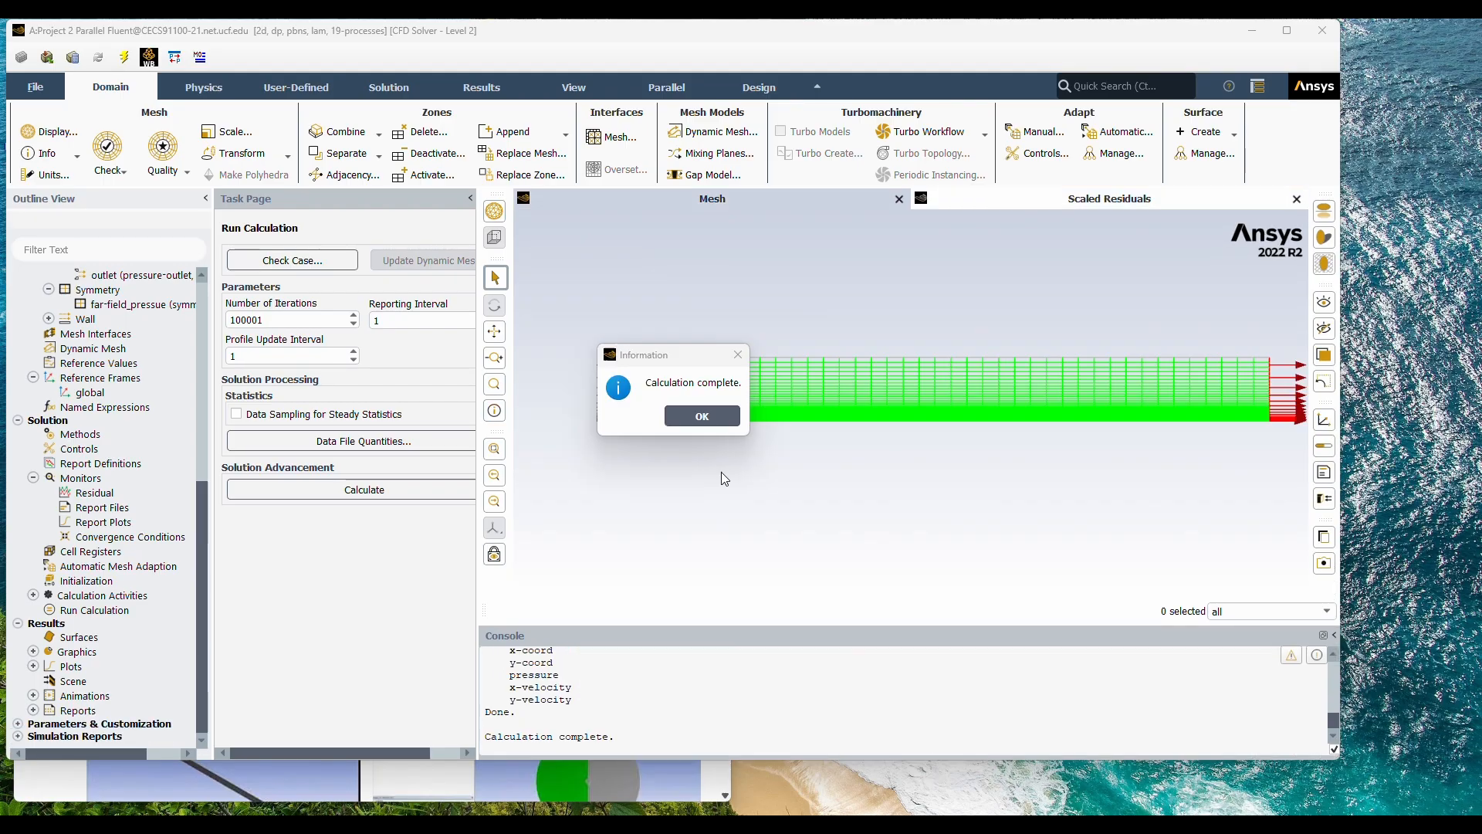
left_click(698, 416)
Step: Review the scaled residuals plot and check the console output for the solution's convergence
left_click(1026, 202)
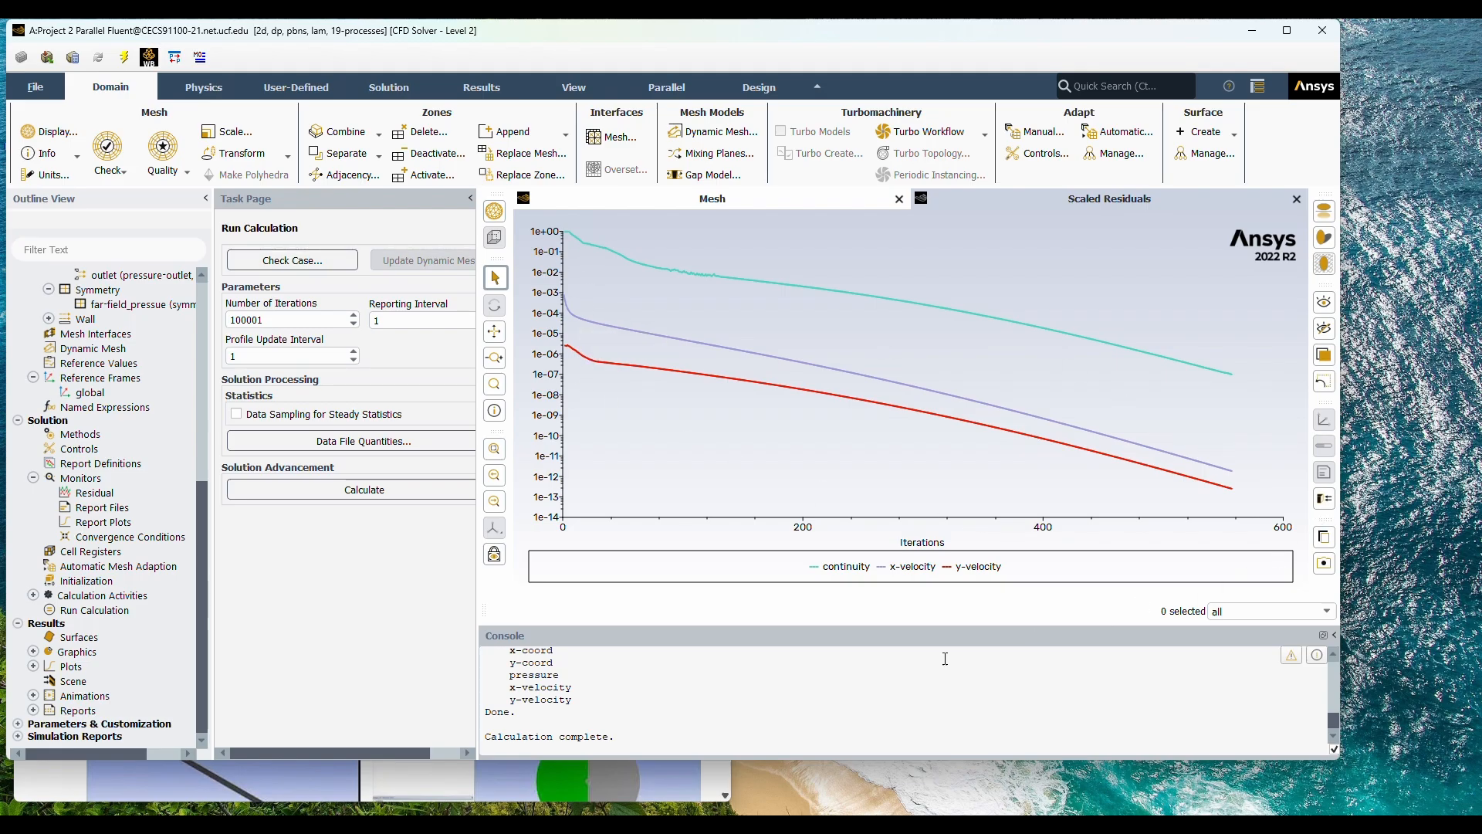
scroll(662, 699, "up", 4)
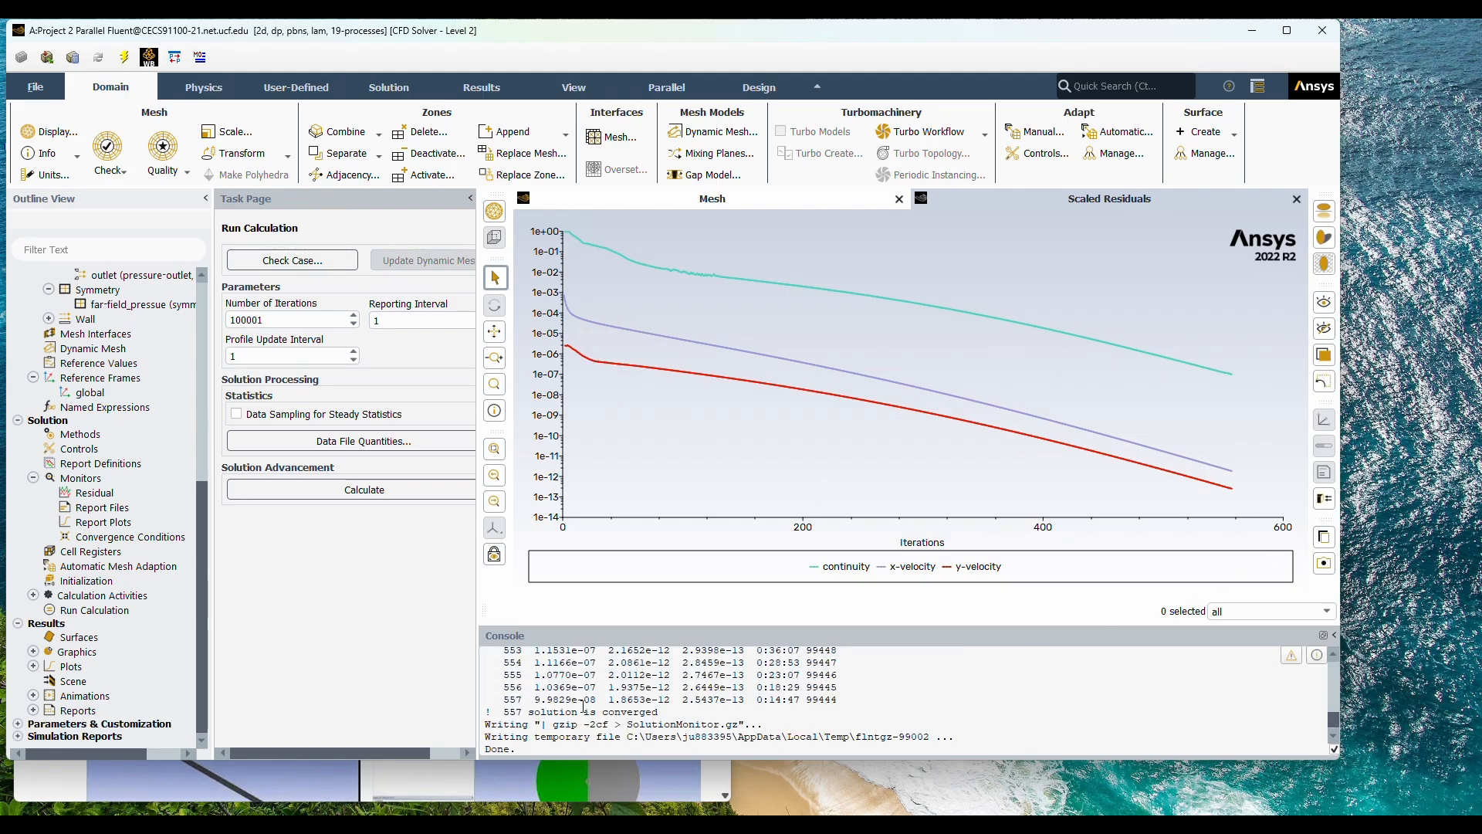
triple_click(525, 710)
left_click(760, 715)
scroll(760, 715, "down", 4)
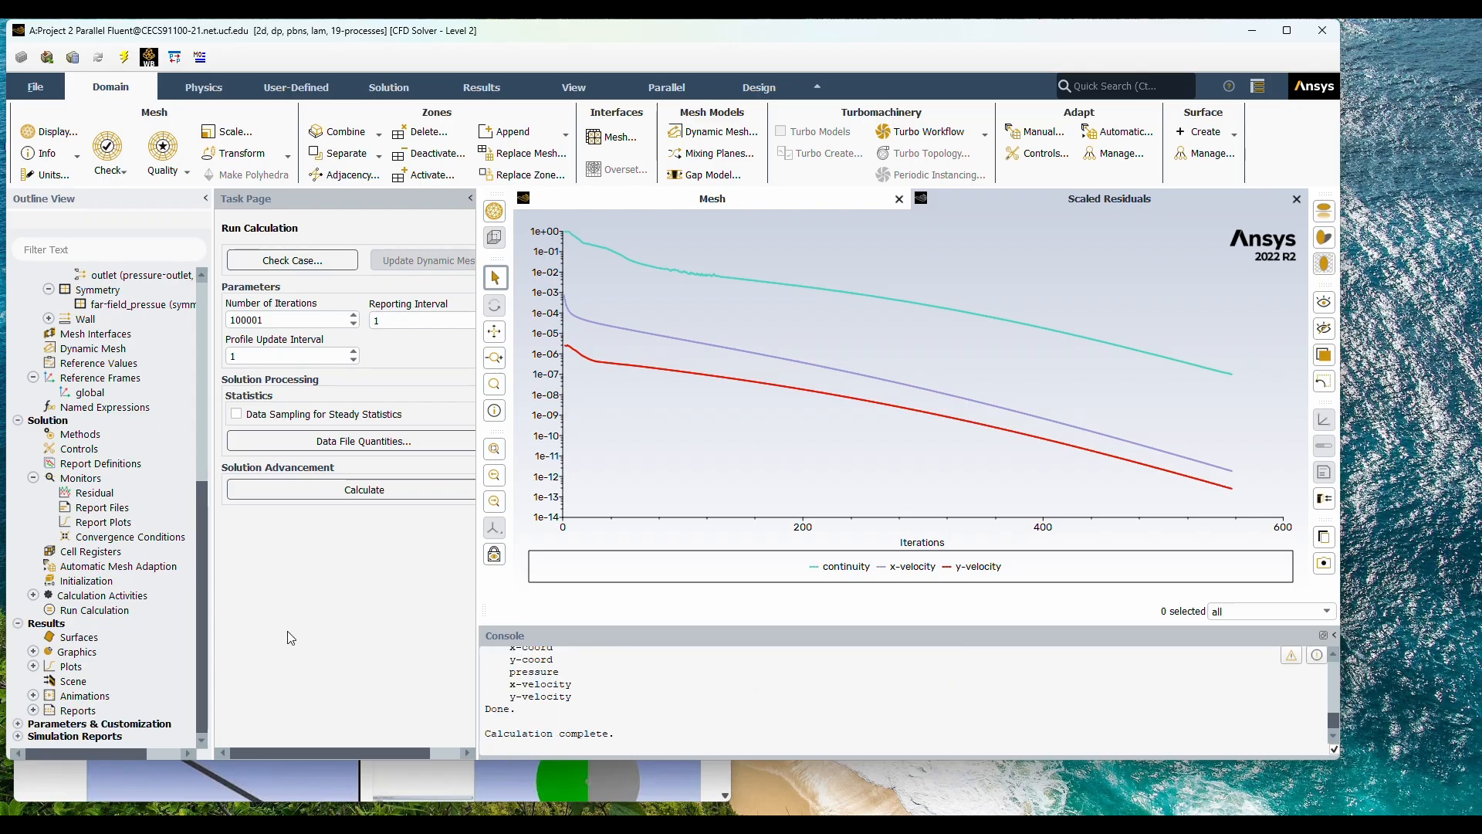
Step: Print a force report for the plate wall zone along the direction vector X 1, Y 0
double_click(91, 711)
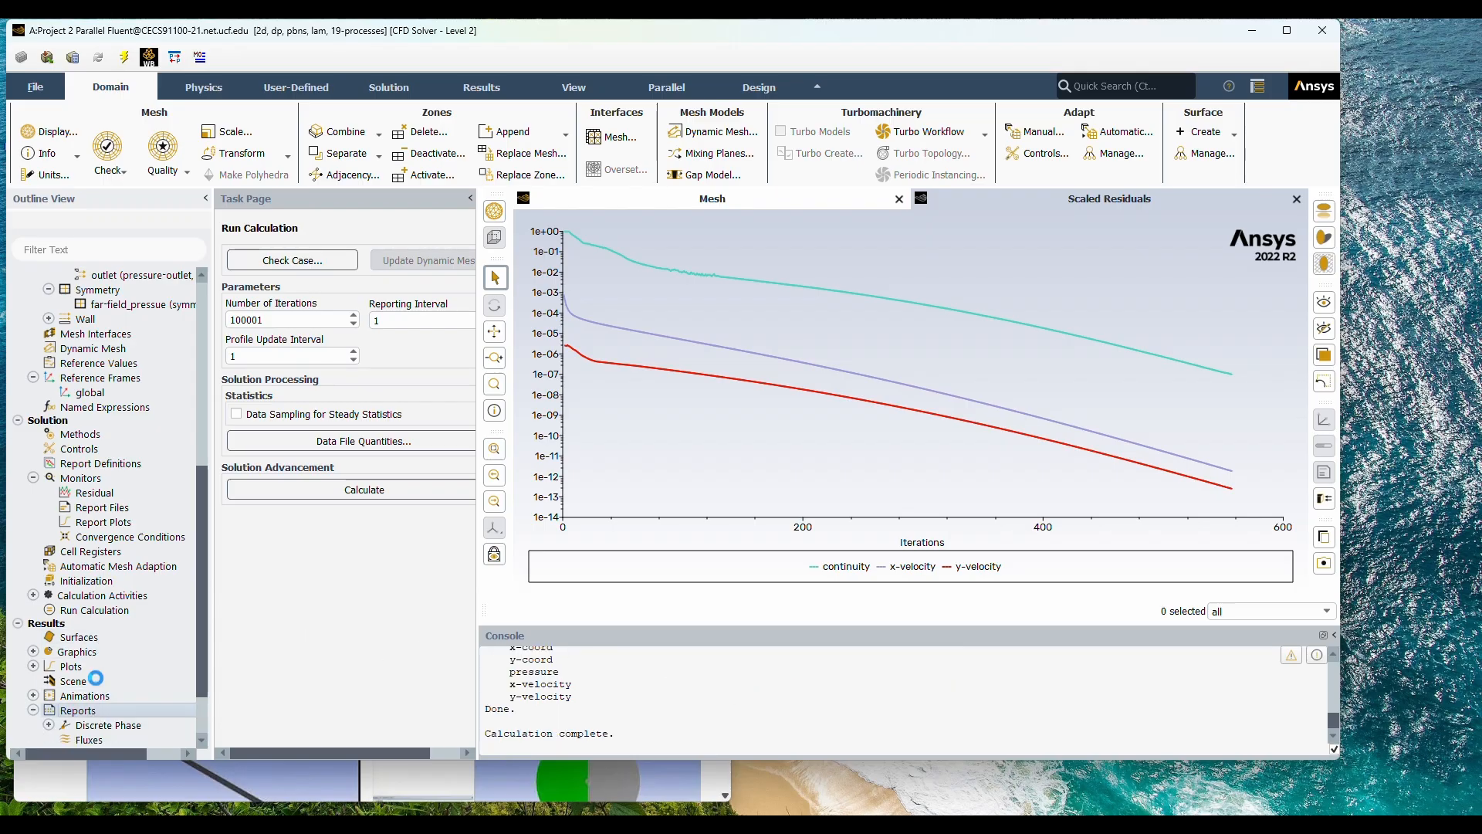
double_click(106, 681)
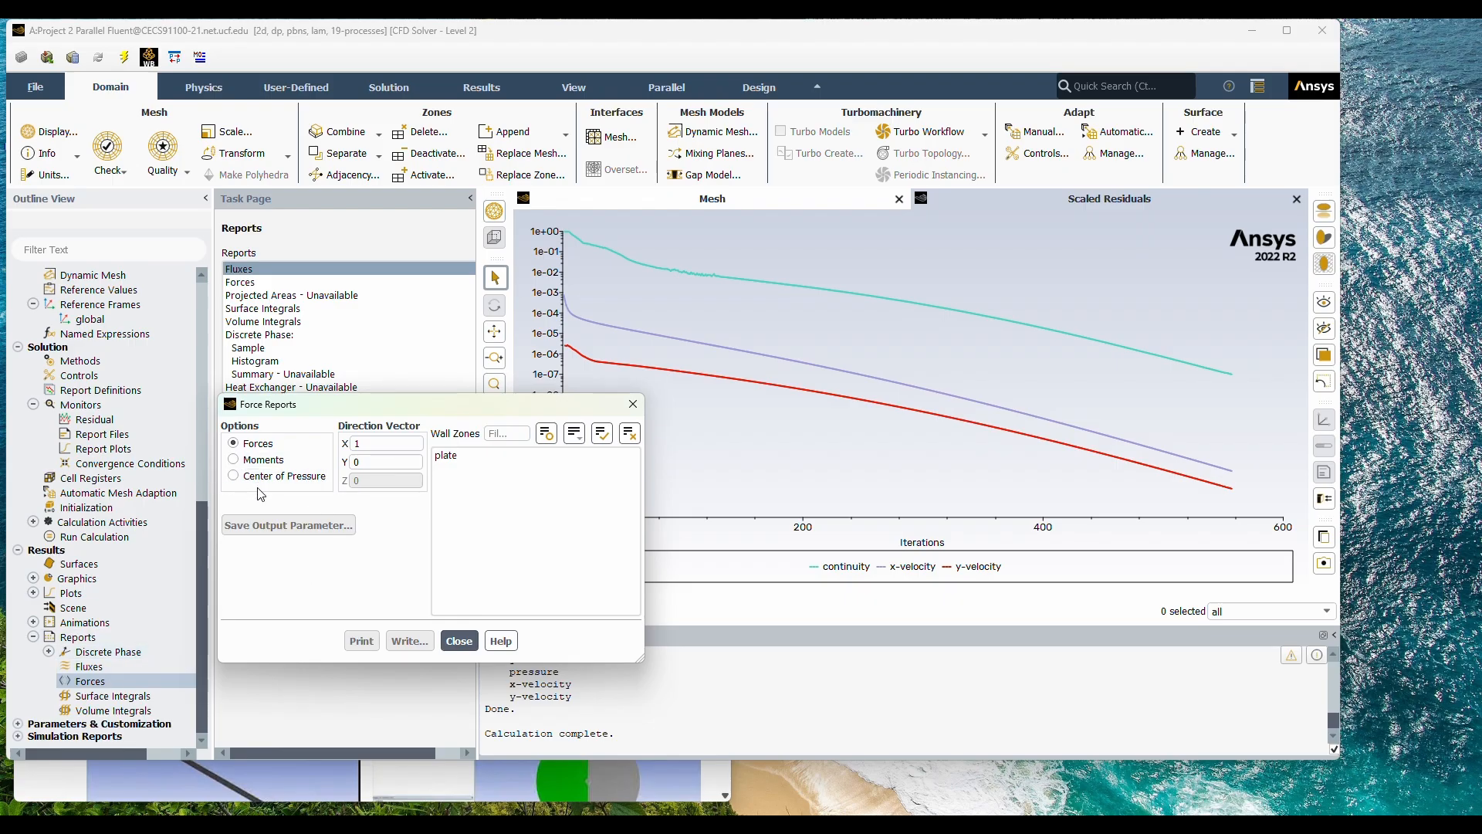
left_click(464, 456)
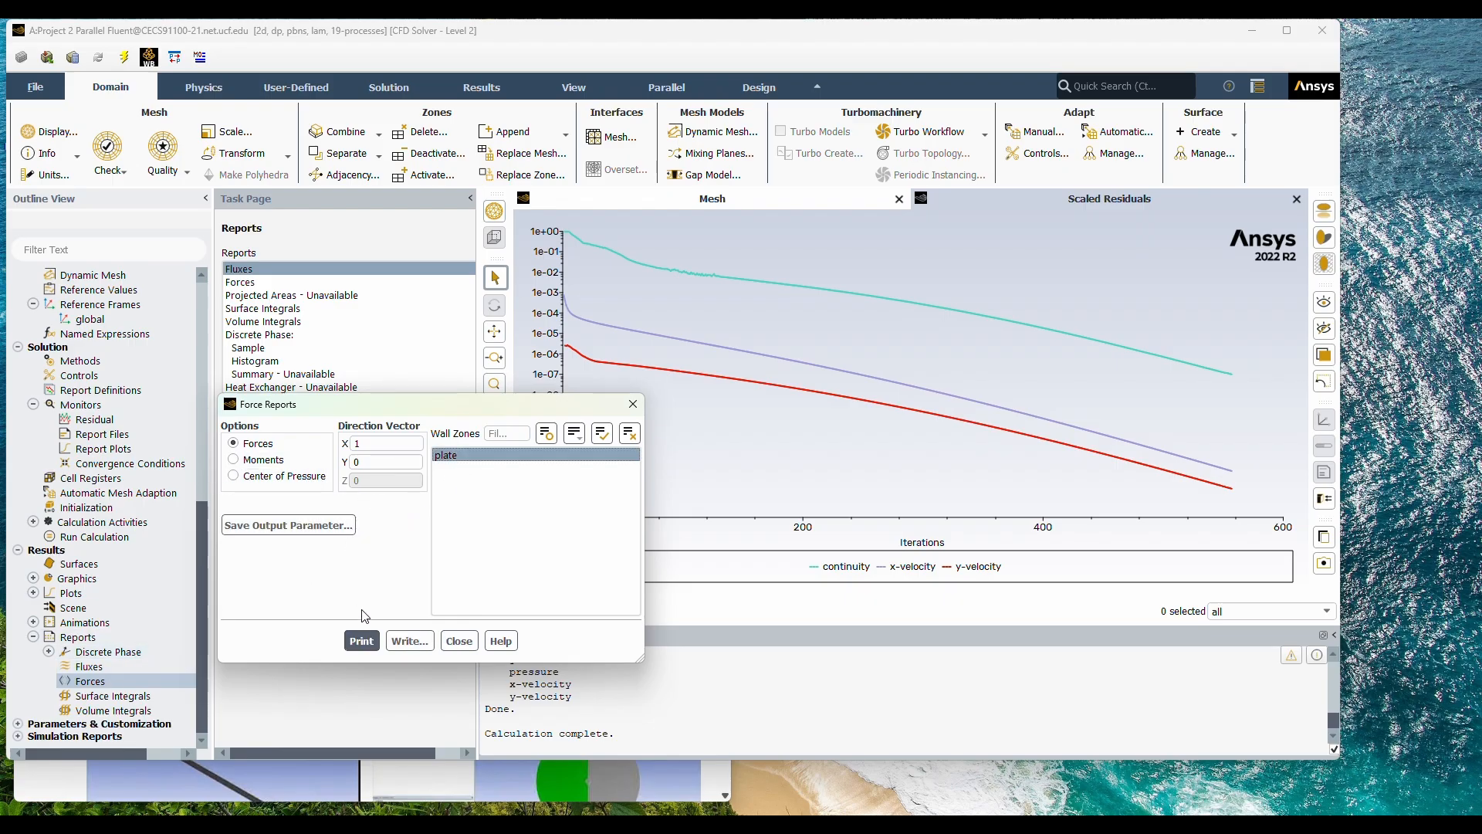
left_click(362, 641)
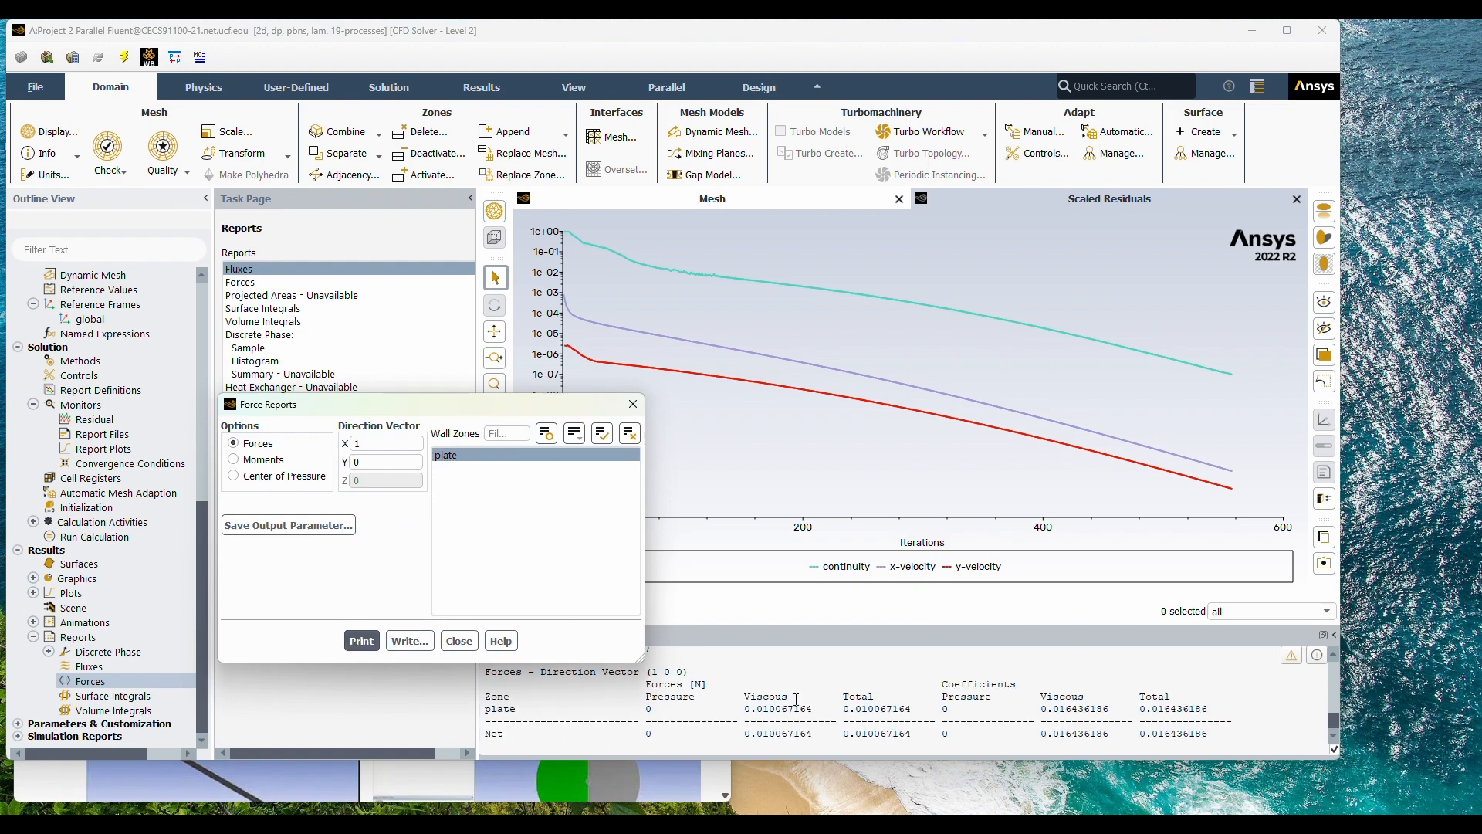
Step: Examine the plate's pressure, viscous and total forces and coefficients in the printed force report
left_click_drag(606, 407, 385, 333)
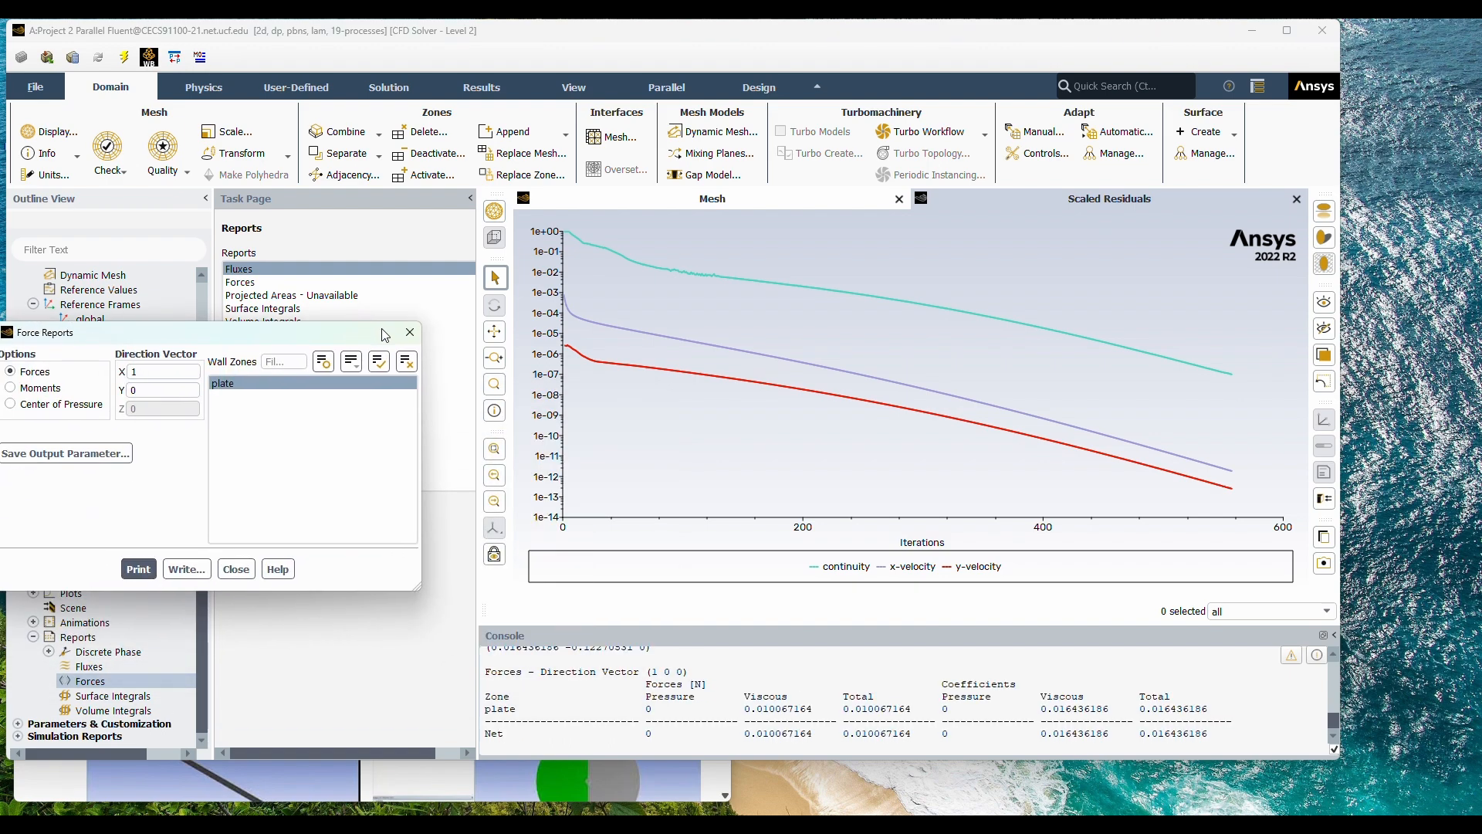
scroll(639, 693, "up", 1)
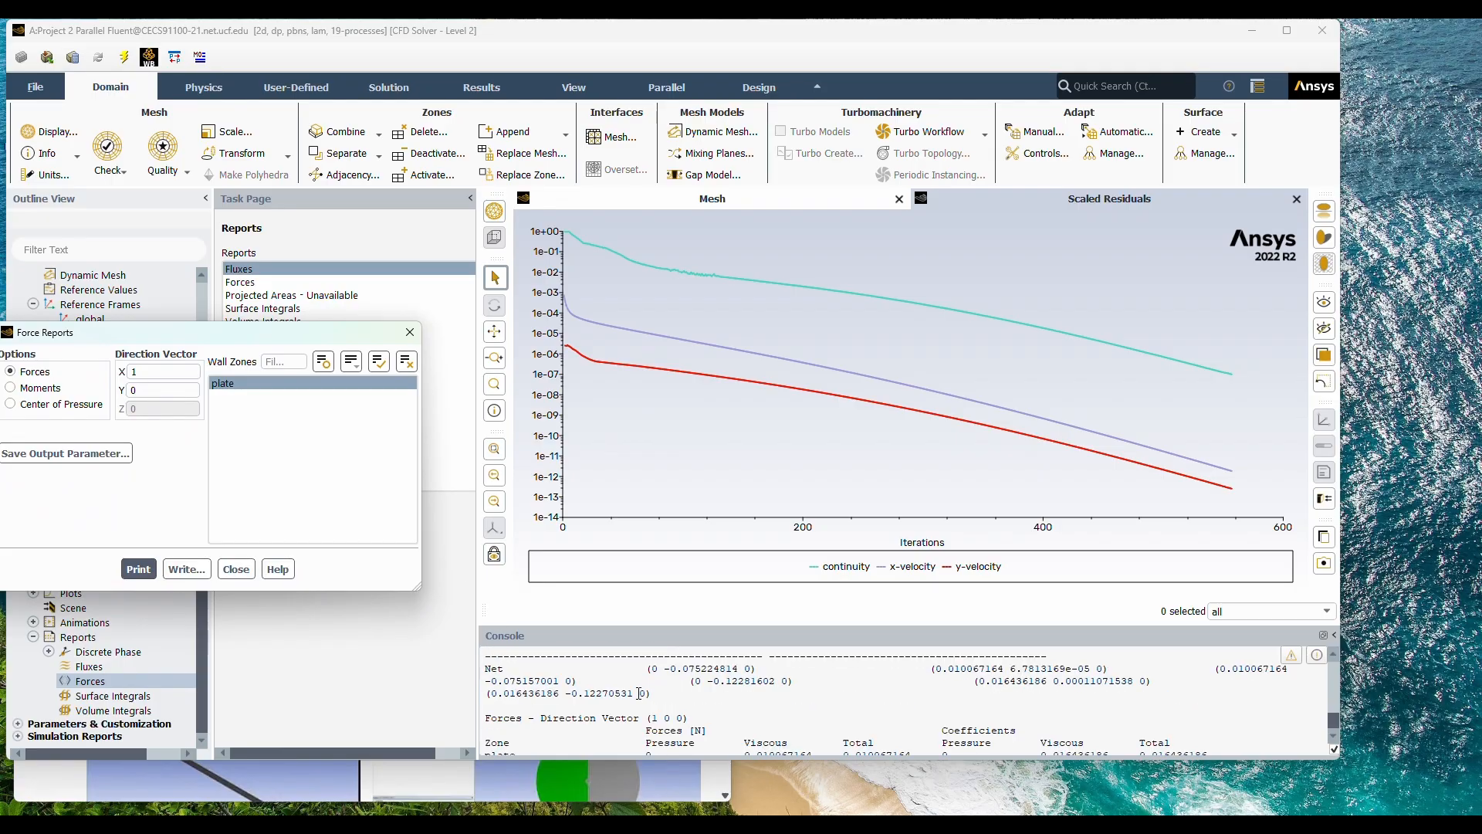
scroll(639, 693, "up", 2)
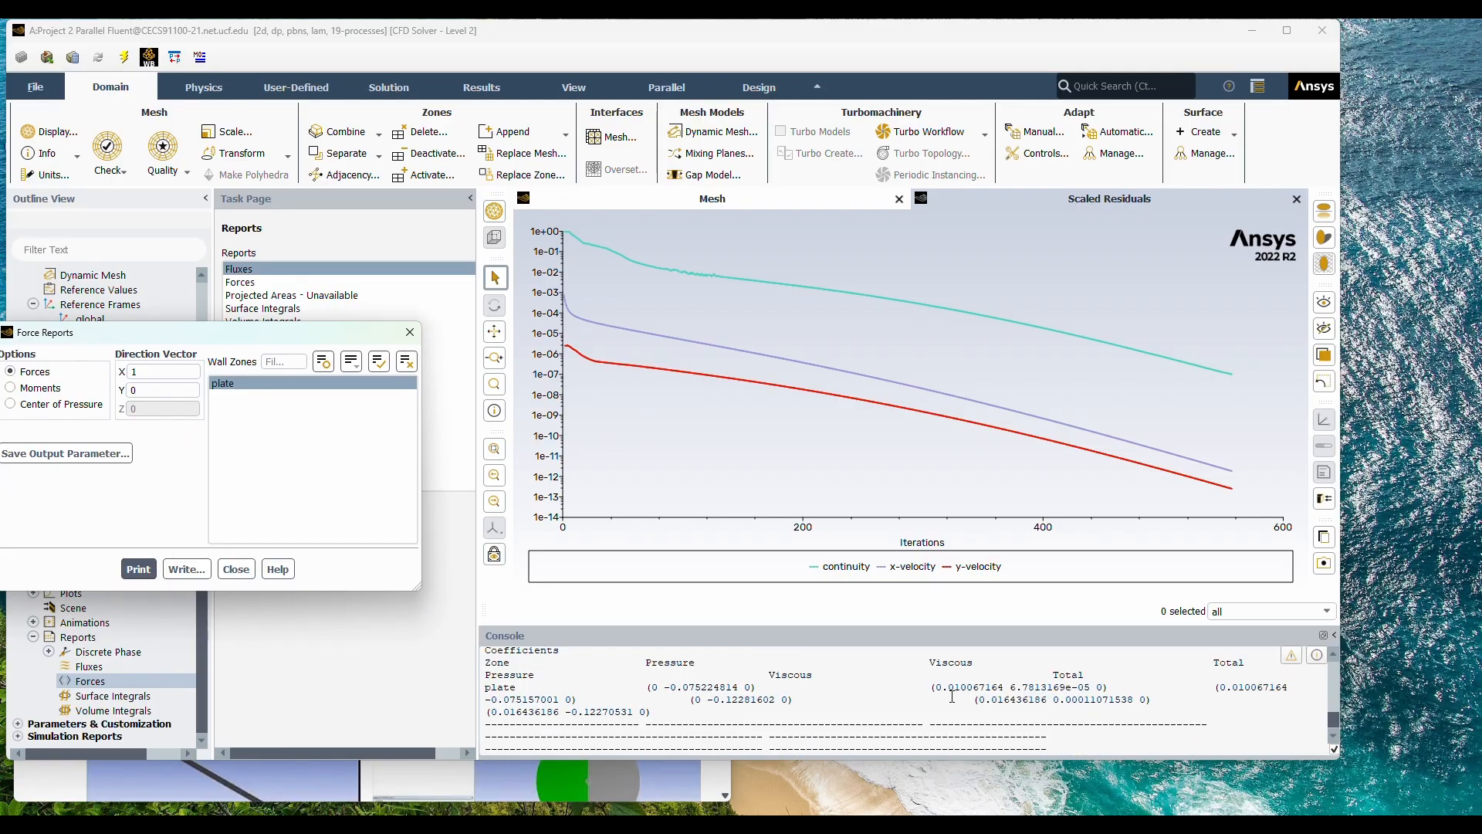
scroll(952, 696, "up", 3)
scroll(952, 695, "down", 2)
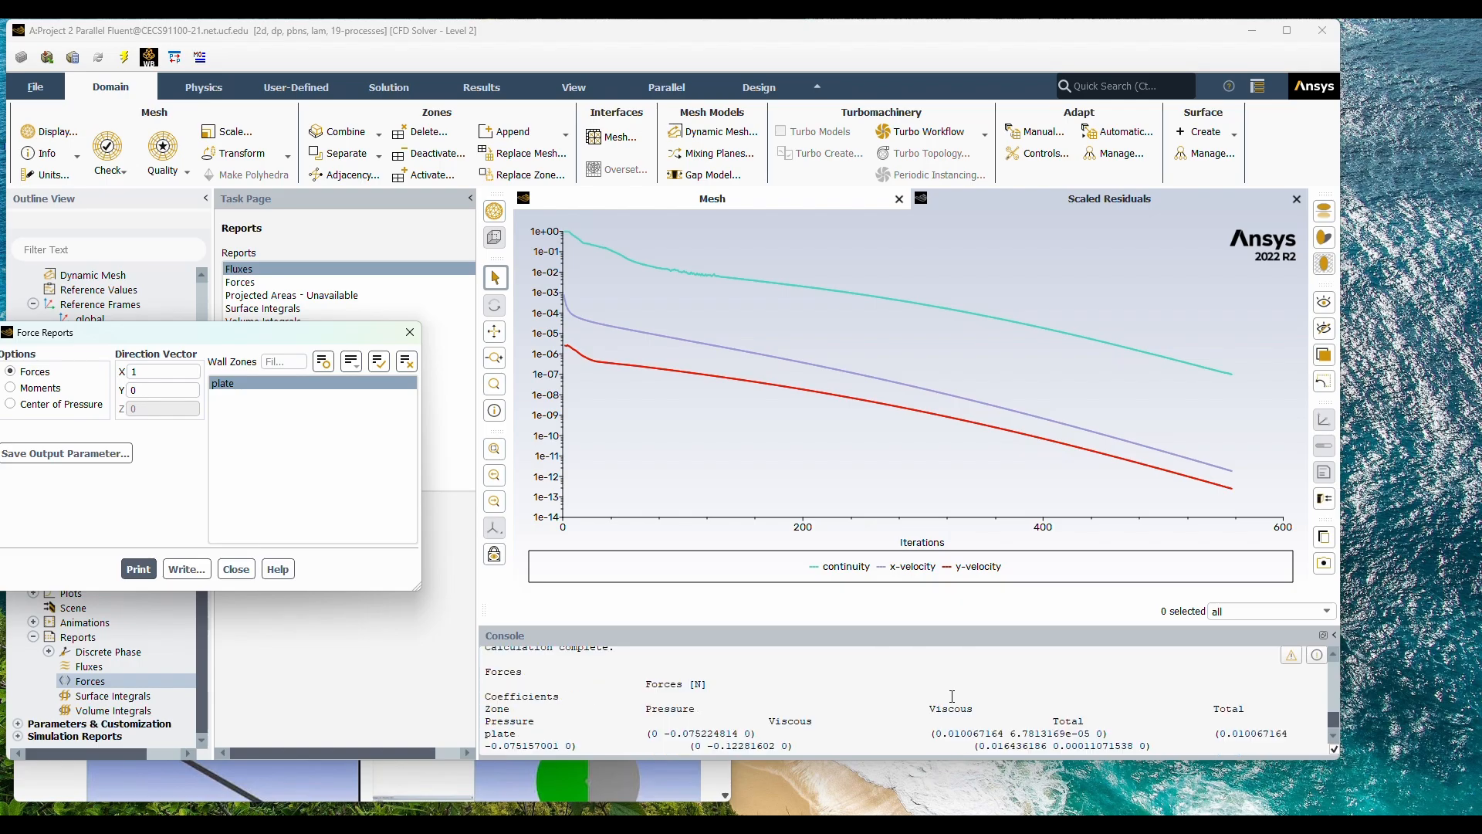
scroll(943, 702, "down", 1)
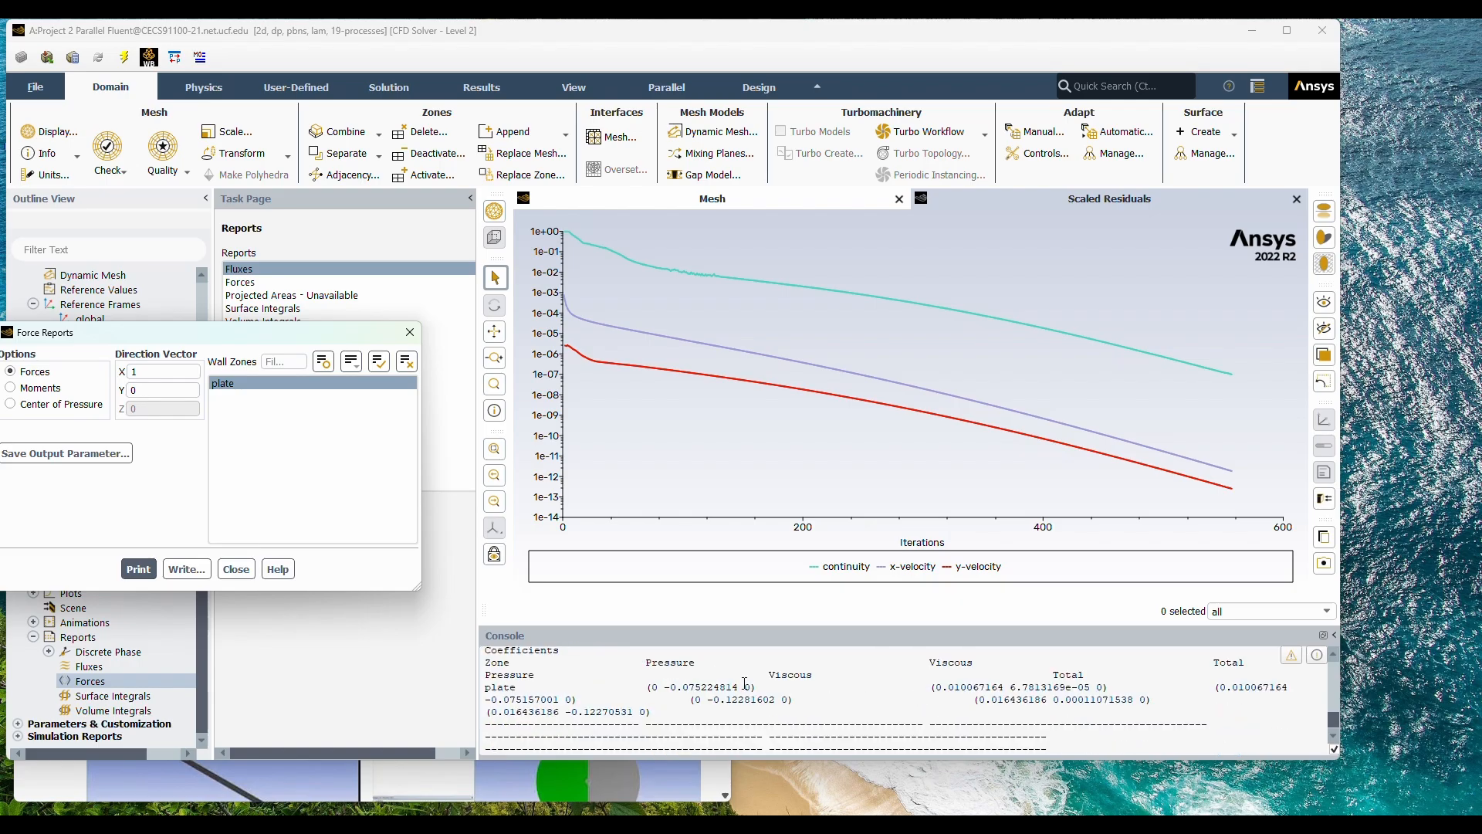
scroll(876, 712, "down", 1)
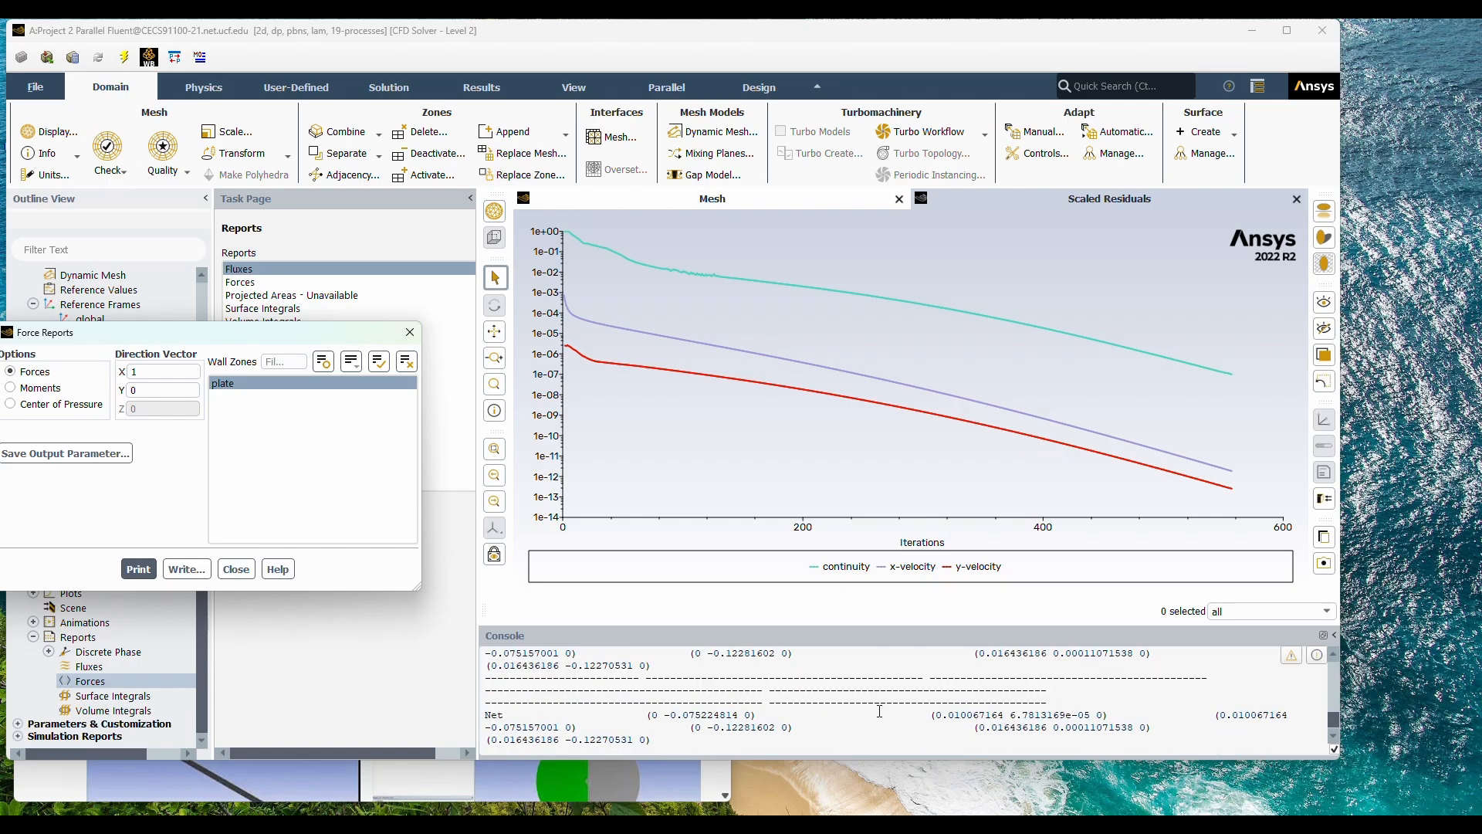
scroll(879, 711, "down", 1)
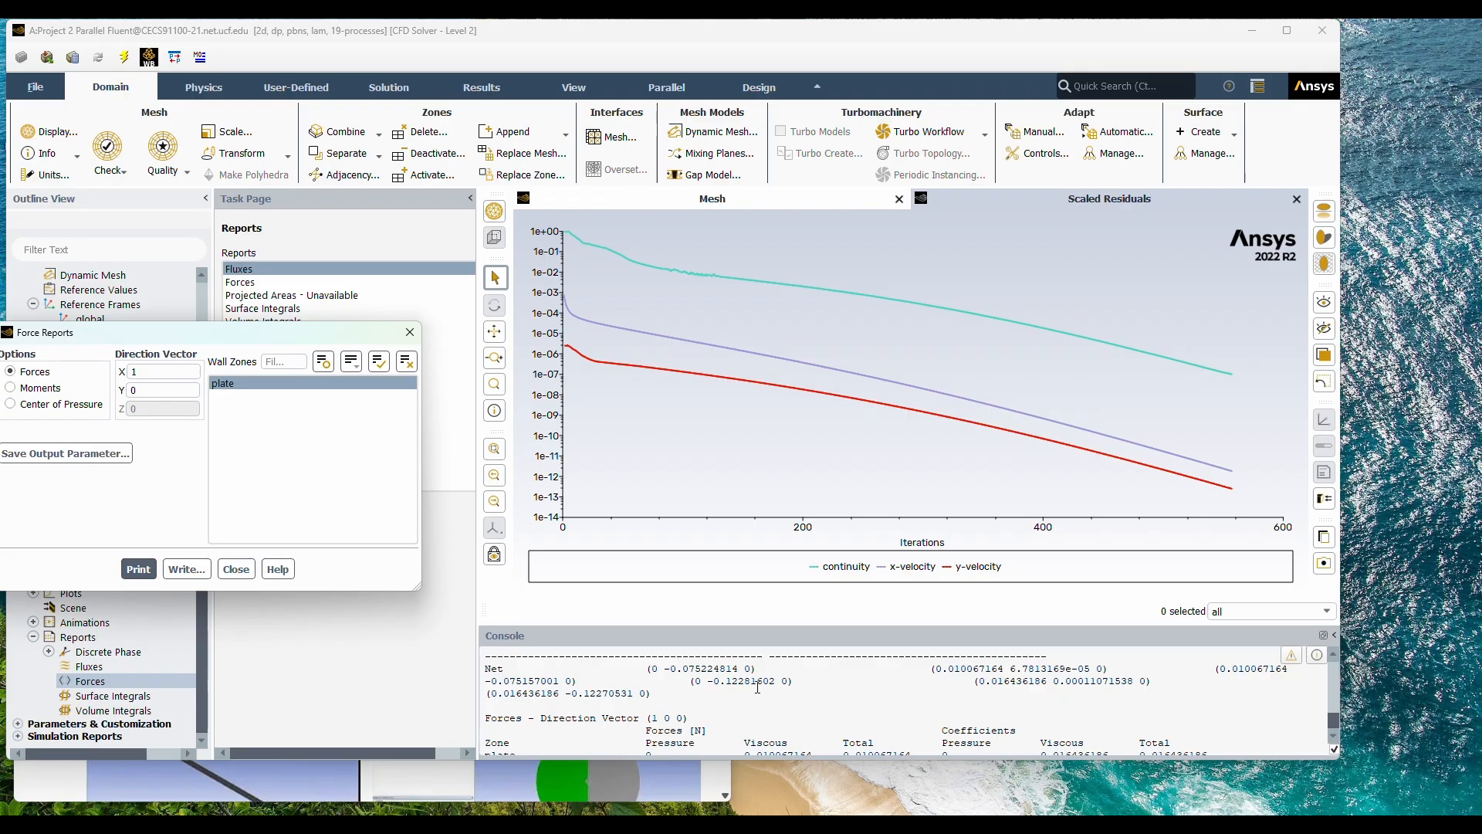
scroll(774, 689, "down", 1)
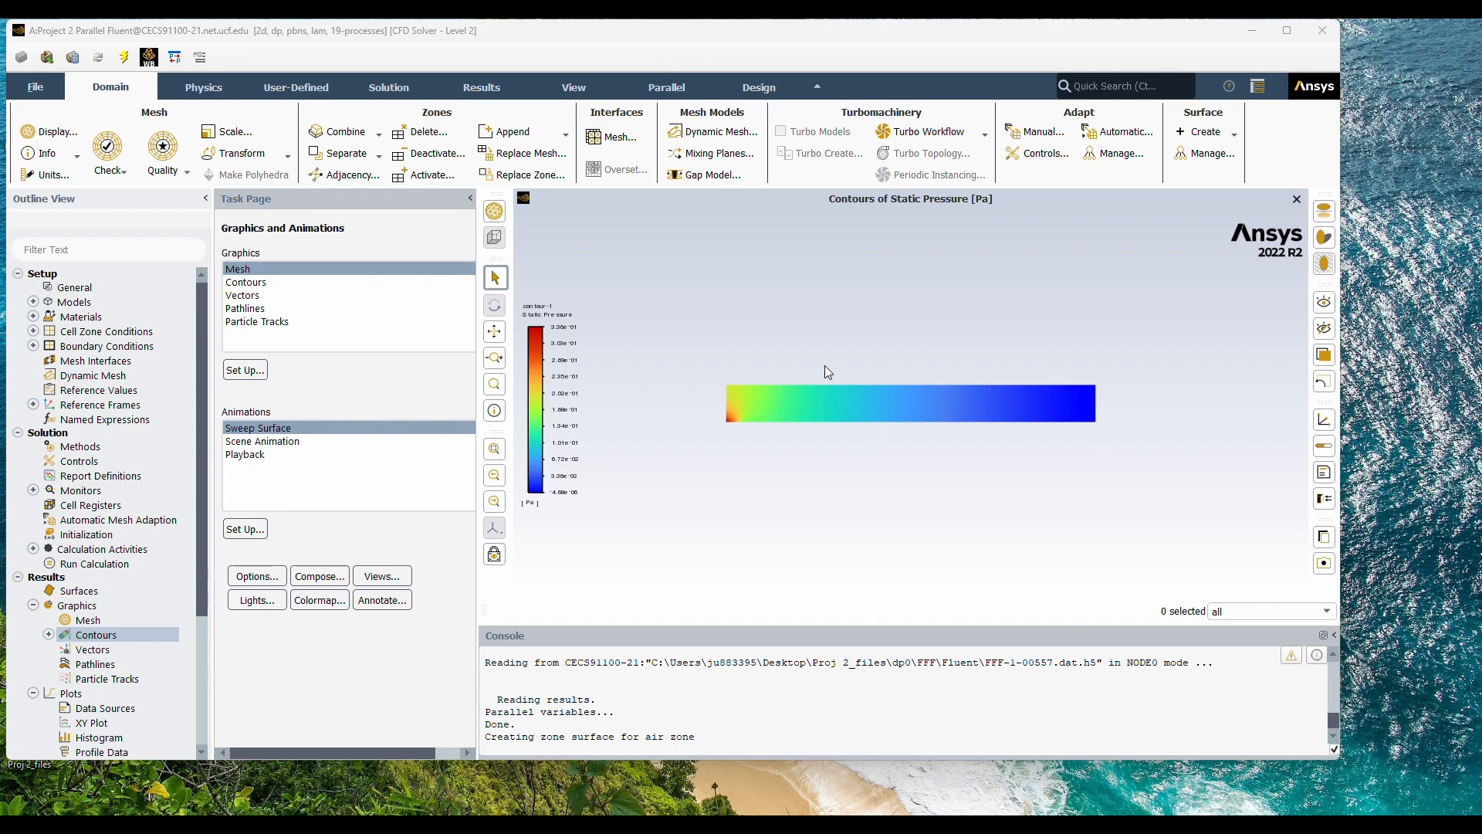
Step: Quit Fluent without saving the setup changes and open the Project 2 system's Results in CFD-Post
scroll(734, 406, "up", 5)
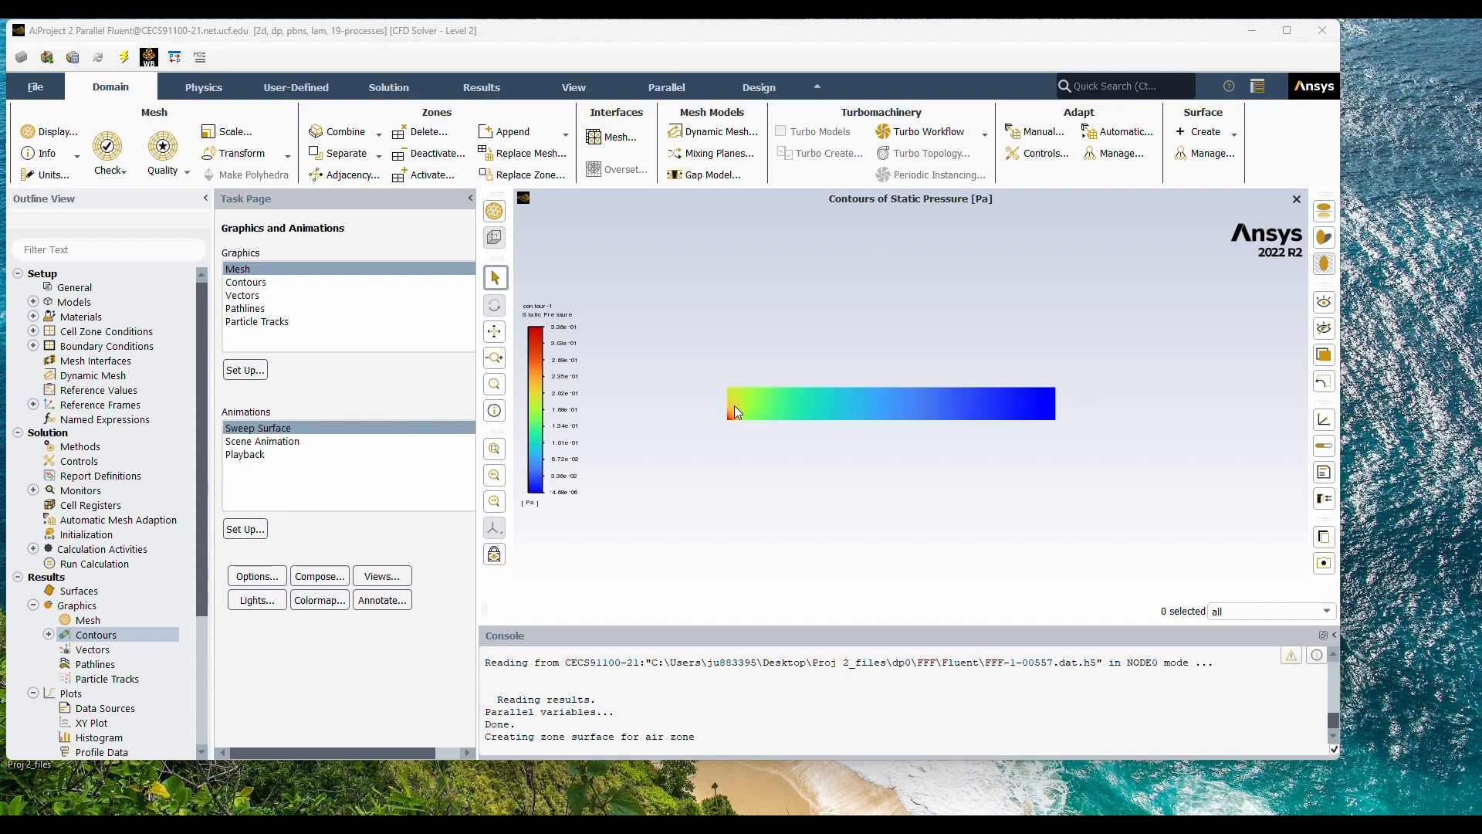
scroll(734, 405, "down", 1)
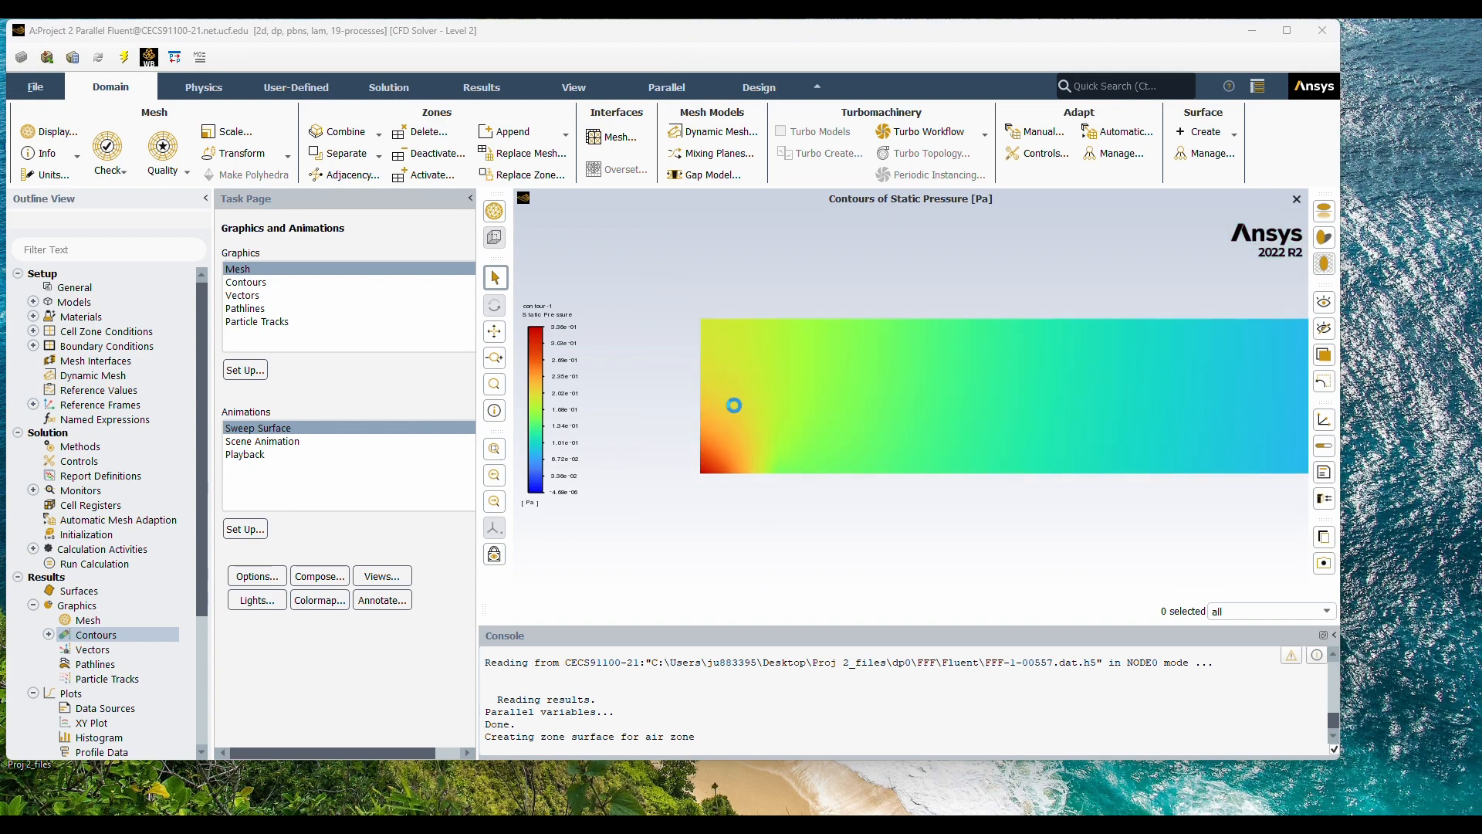
left_click(1330, 43)
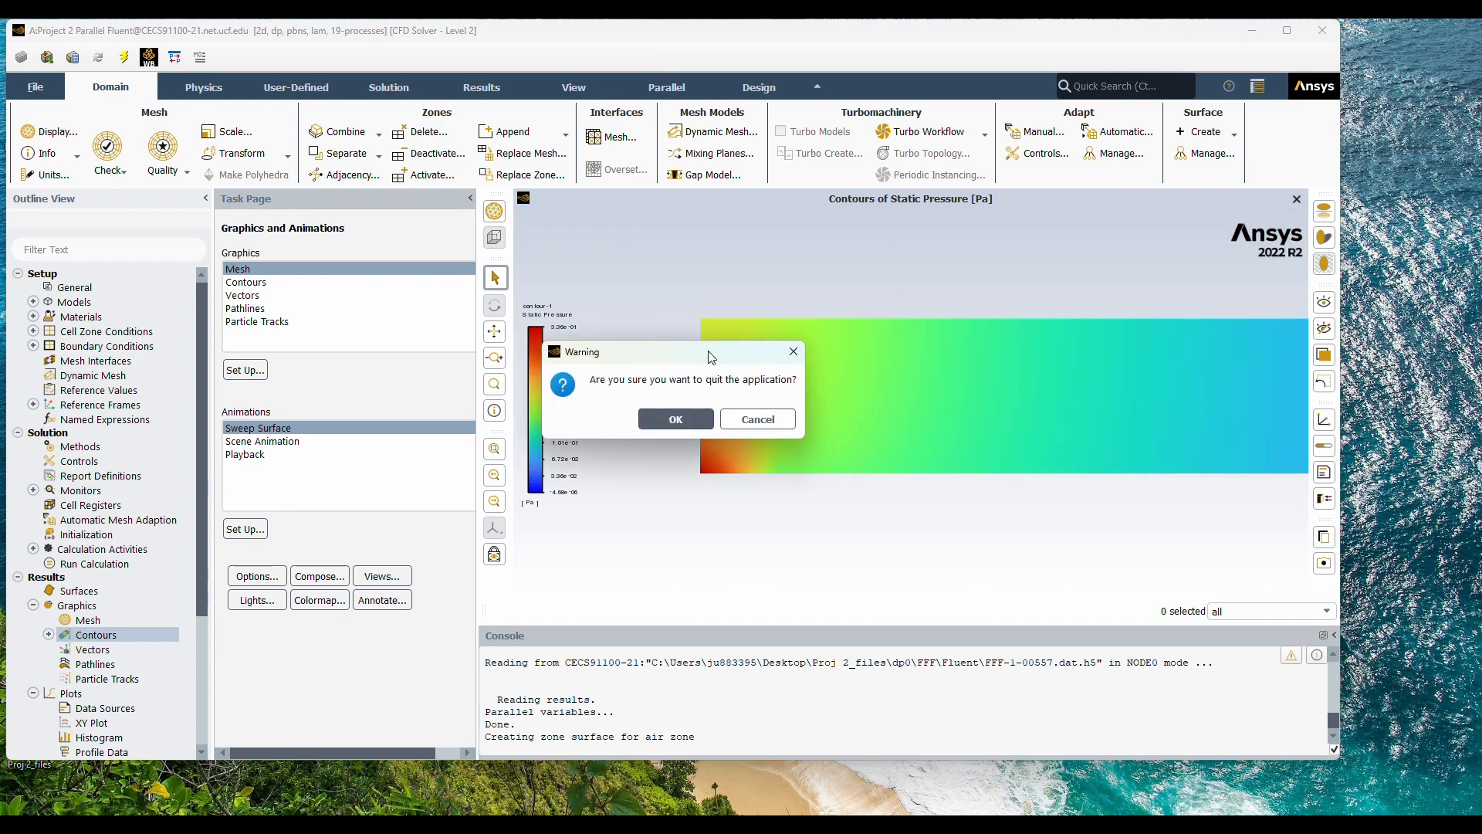
left_click(690, 424)
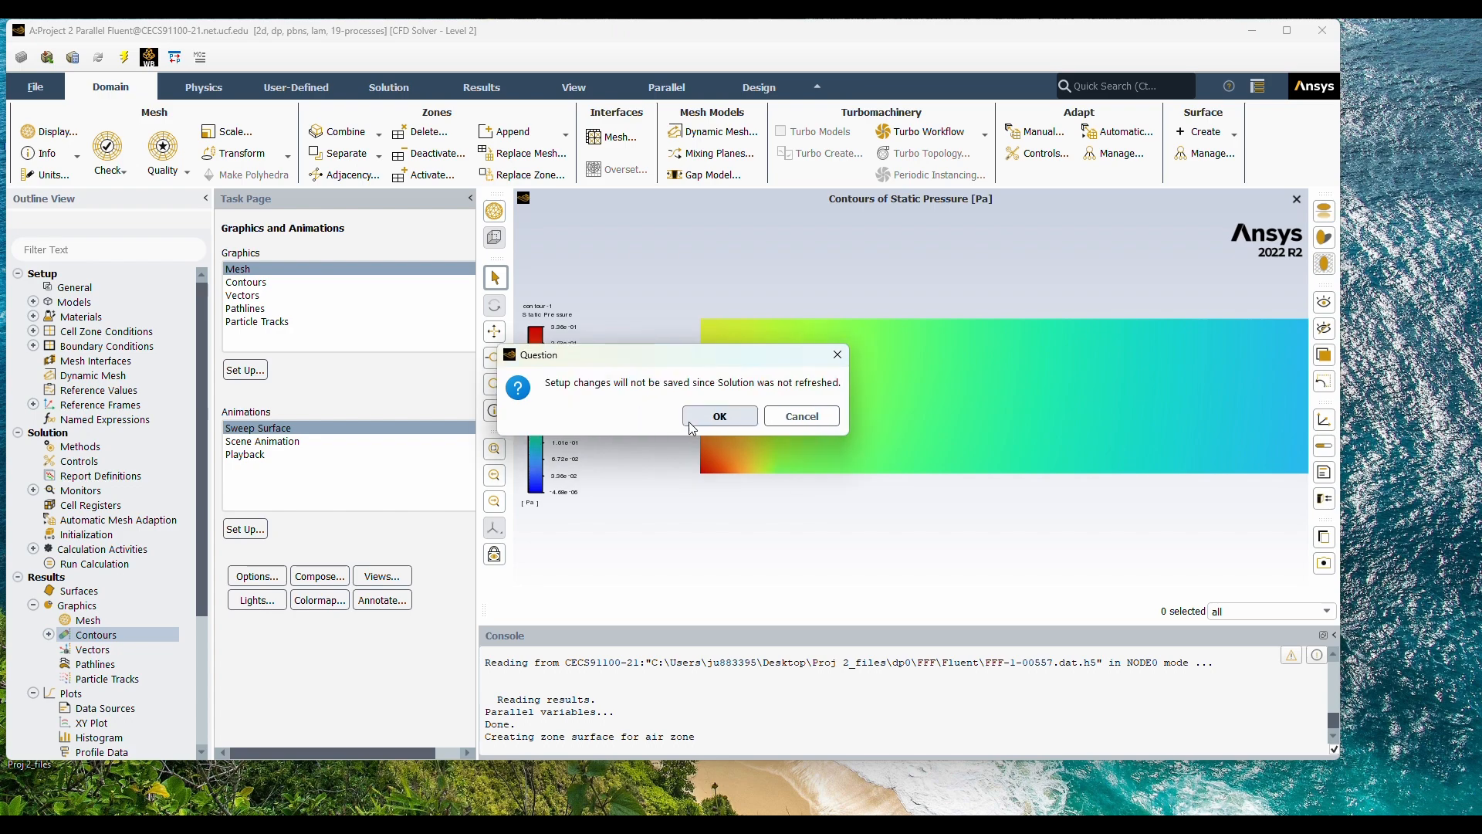
left_click(691, 421)
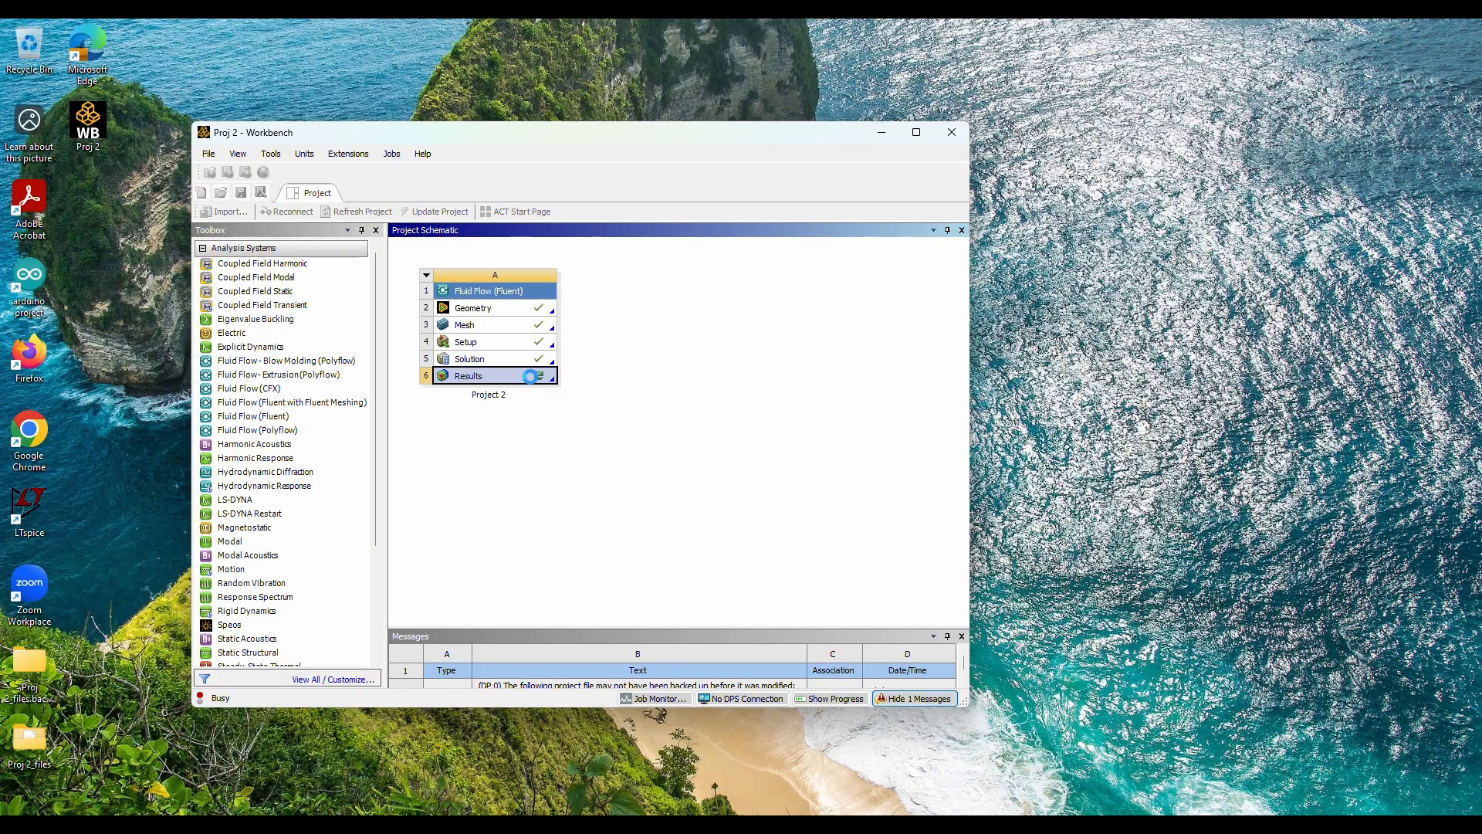
double_click(533, 376)
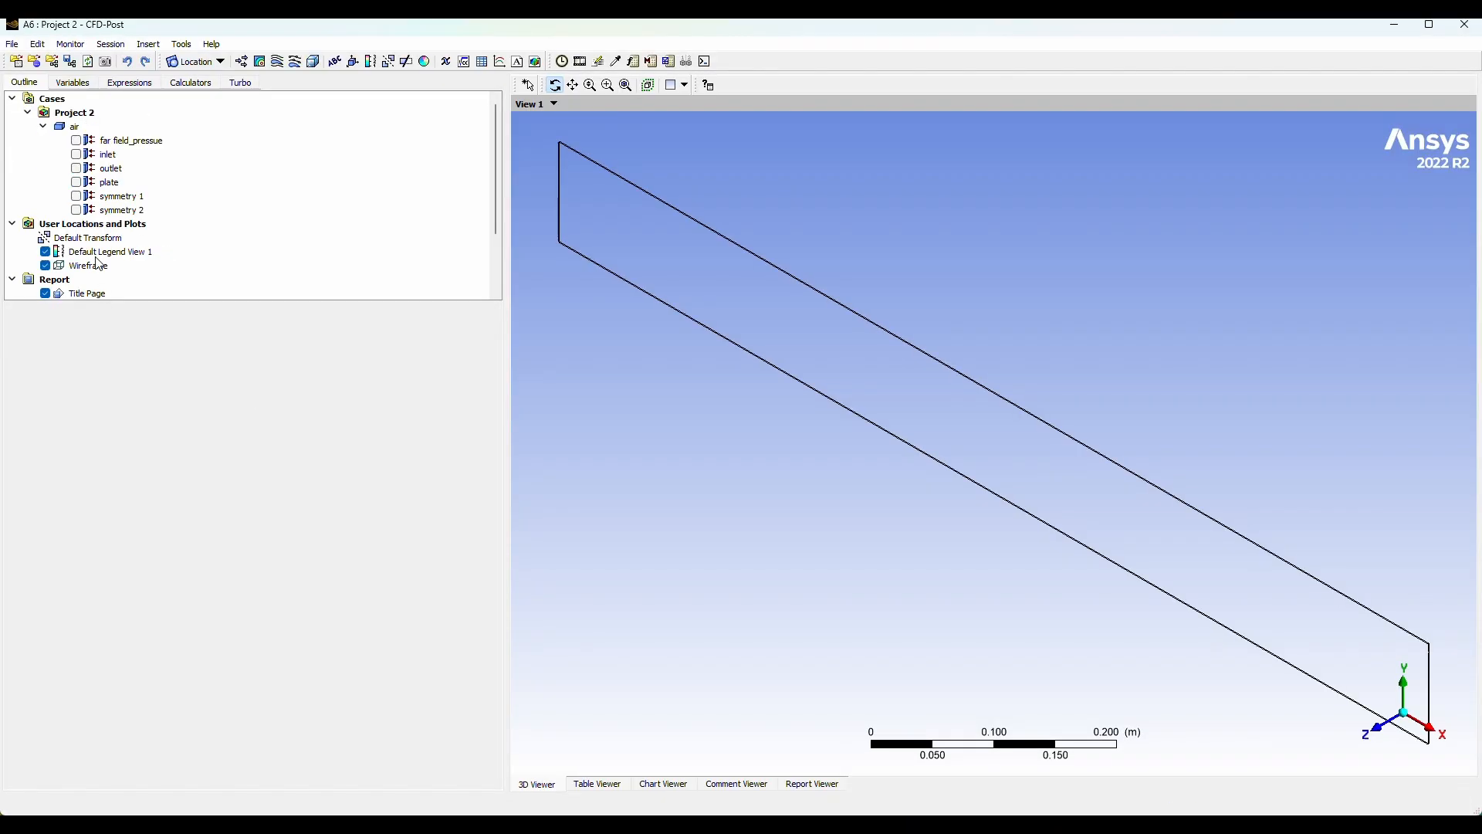
Step: Create a pressure contour plot on symmetry 2 with global range and 100 contours, viewed along the Z axis
left_click(259, 61)
left_click(292, 124)
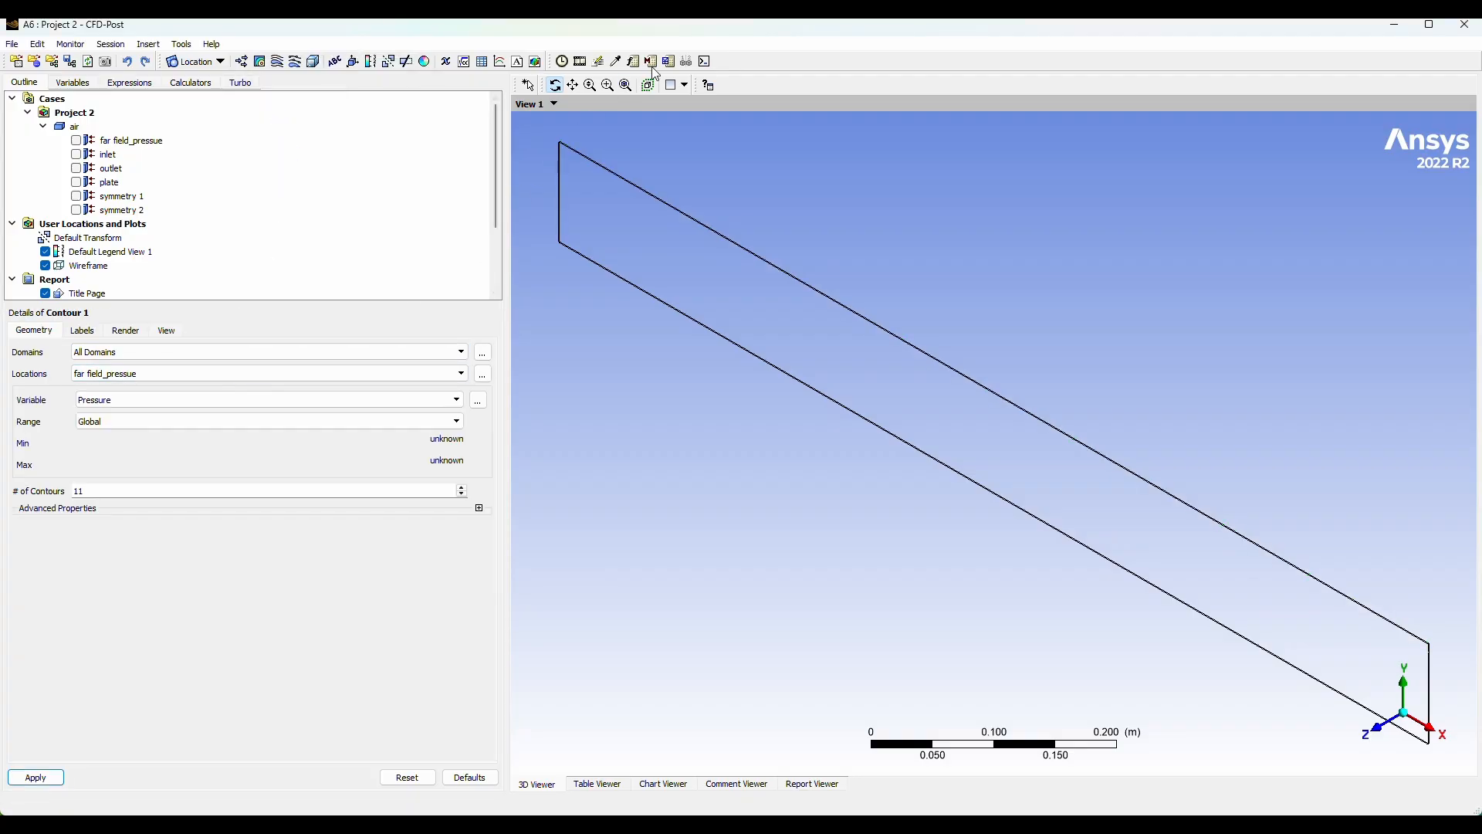
left_click(1383, 735)
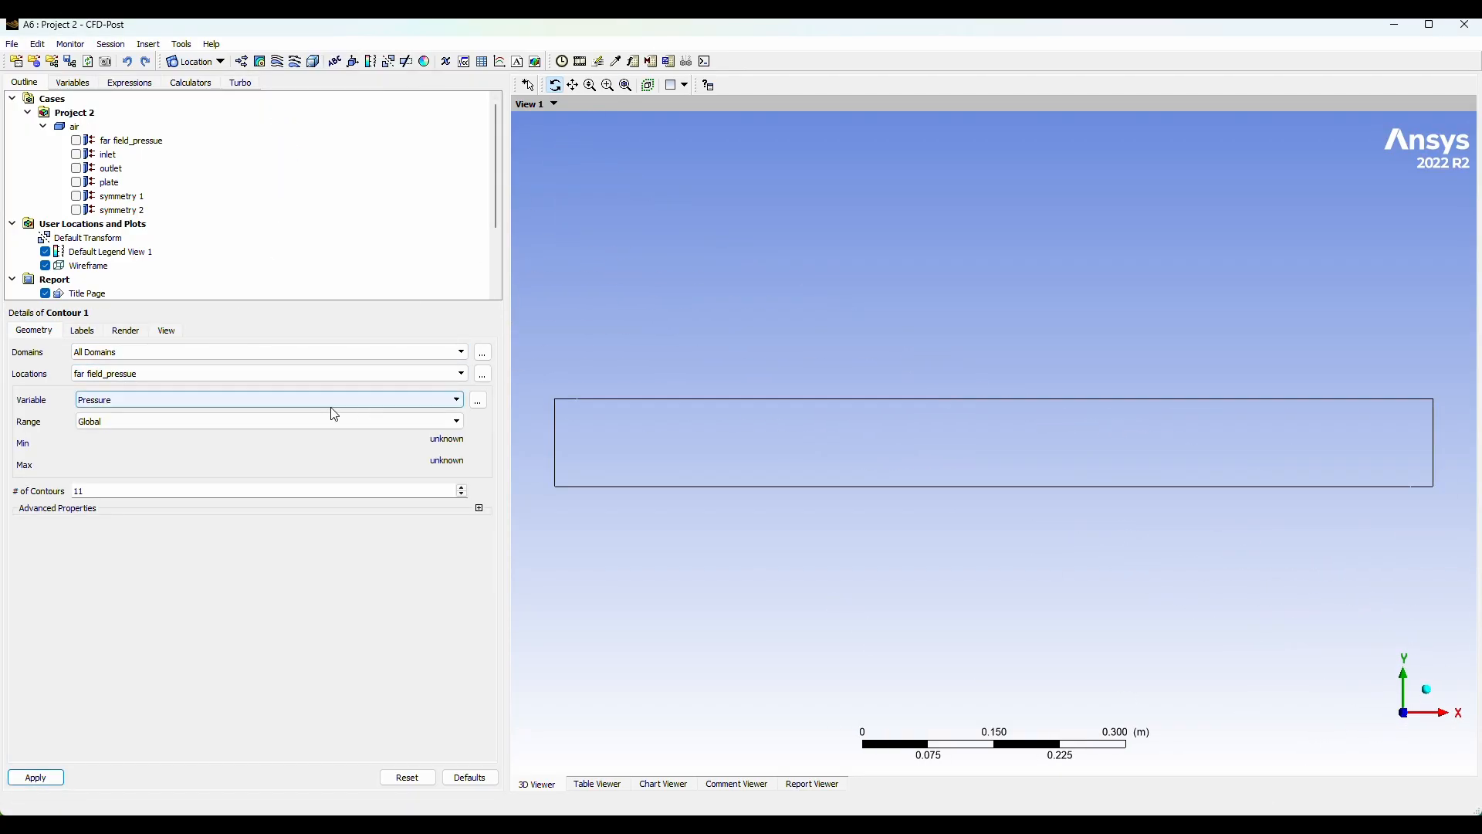
left_click(193, 374)
left_click(153, 439)
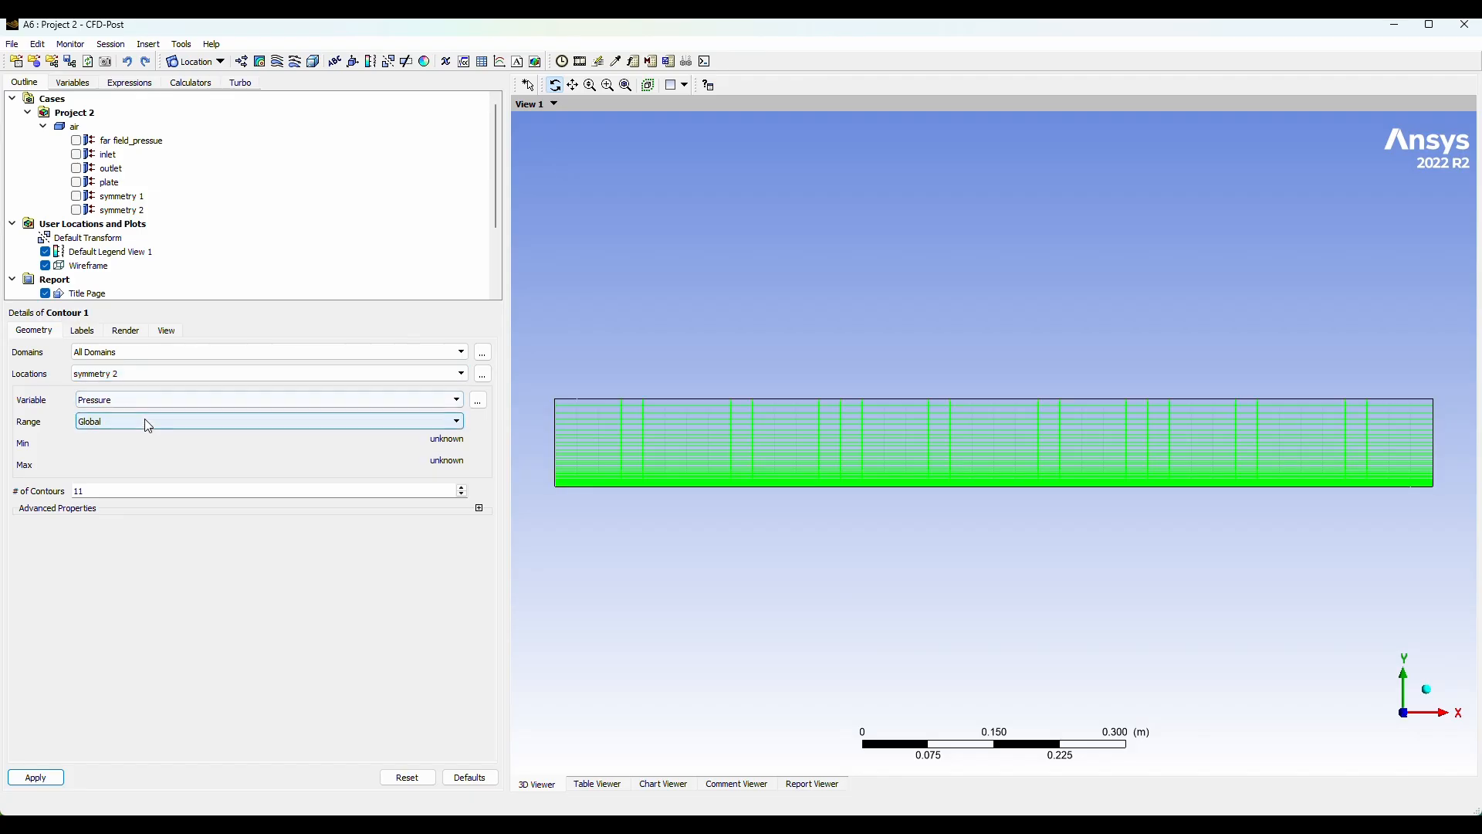
left_click(145, 490)
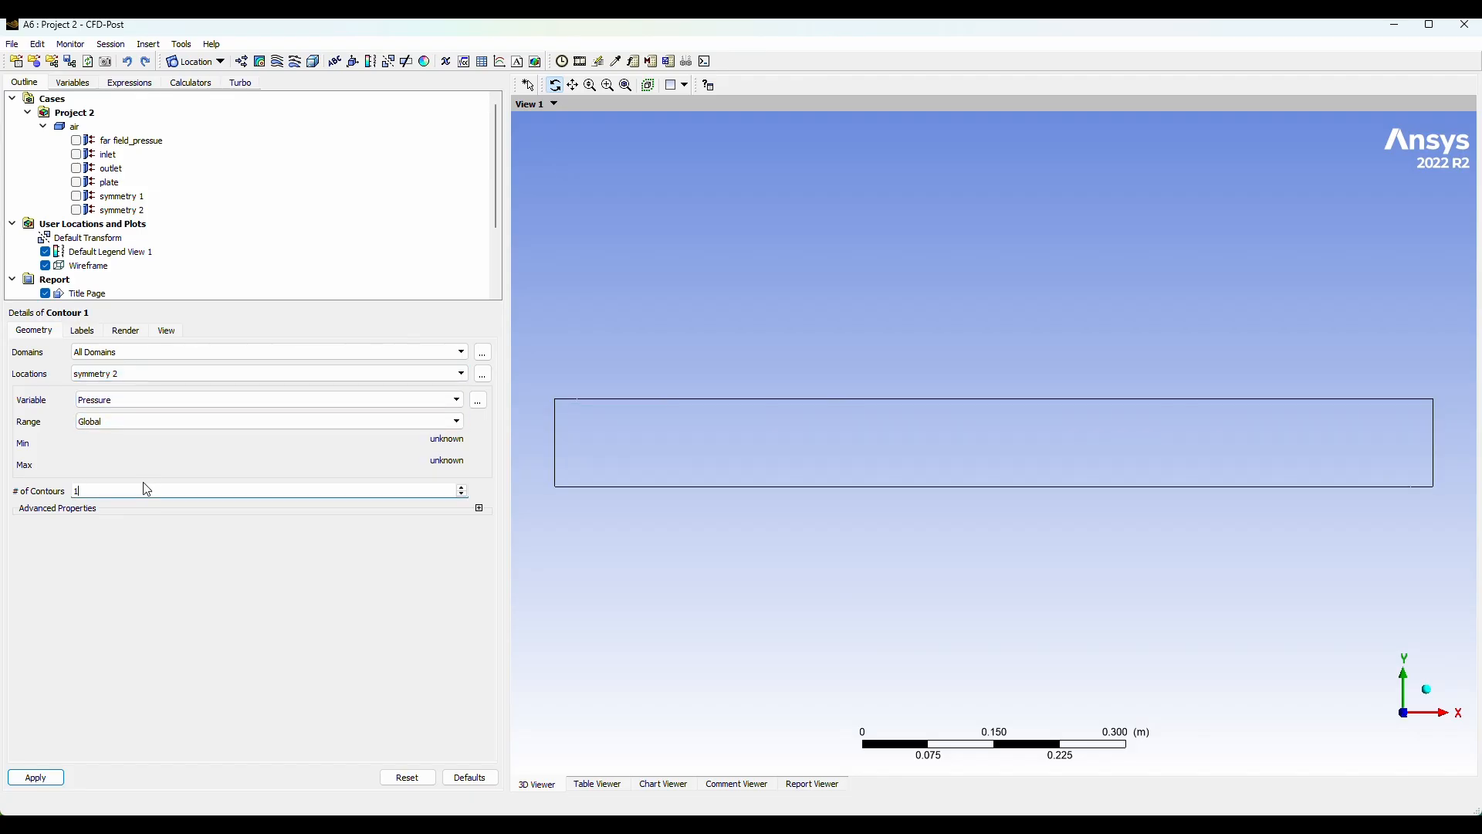
left_click(36, 777)
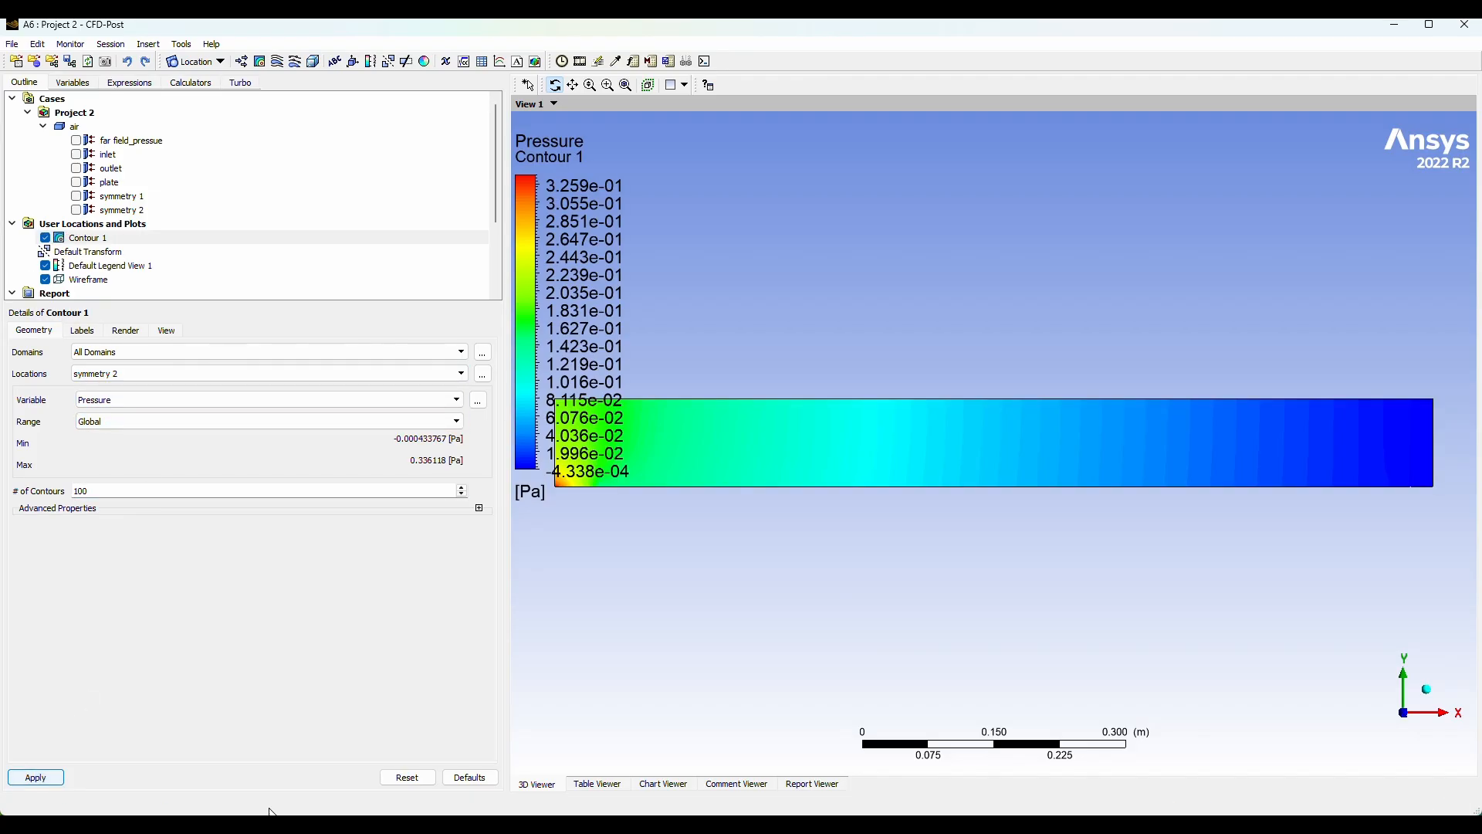
Step: Make the default contour legend horizontal and change its number format to Fixed
scroll(998, 401, "down", 1)
scroll(955, 393, "down", 1)
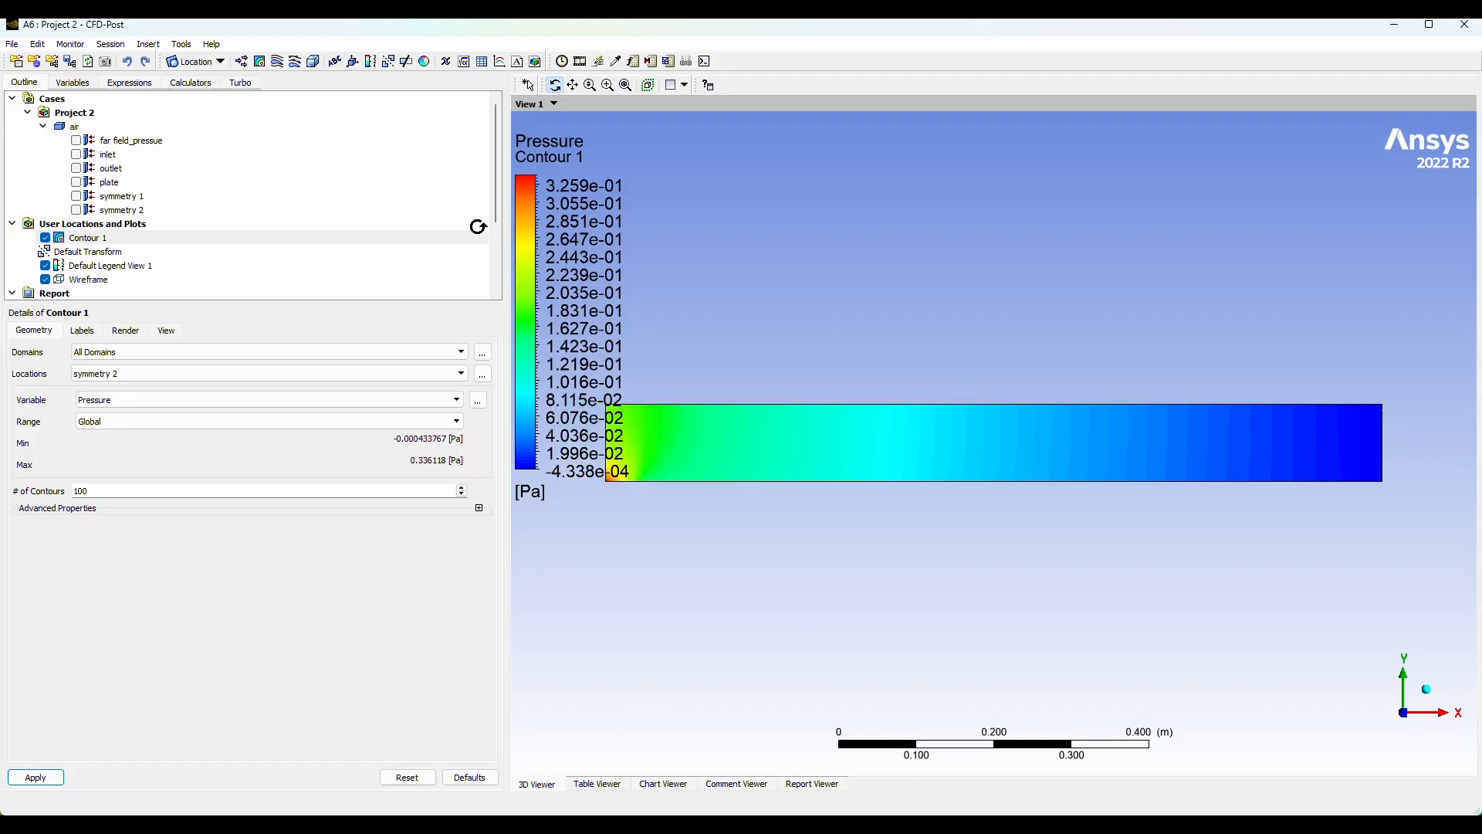
left_click(110, 267)
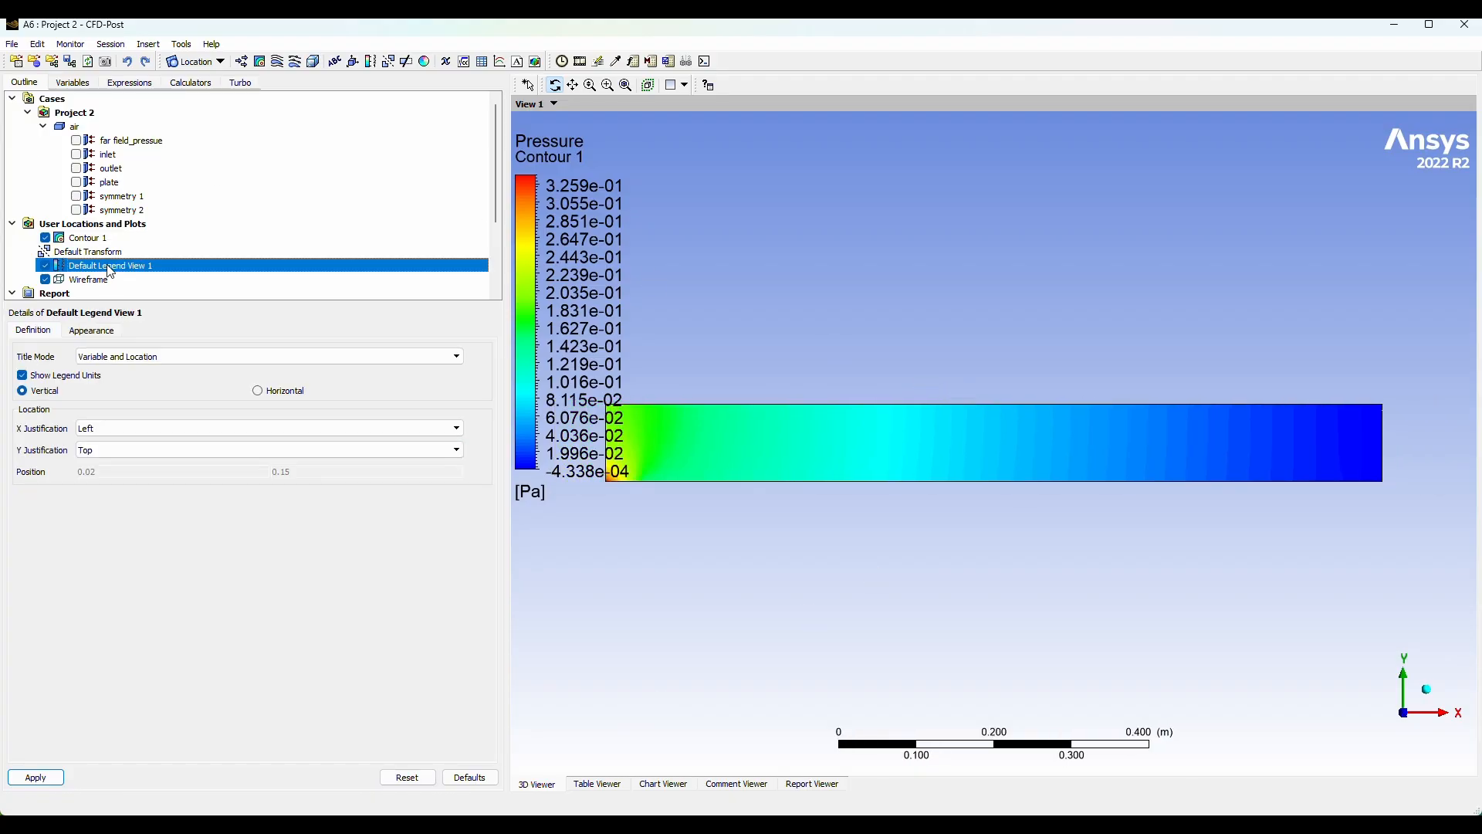
left_click(258, 391)
left_click(112, 332)
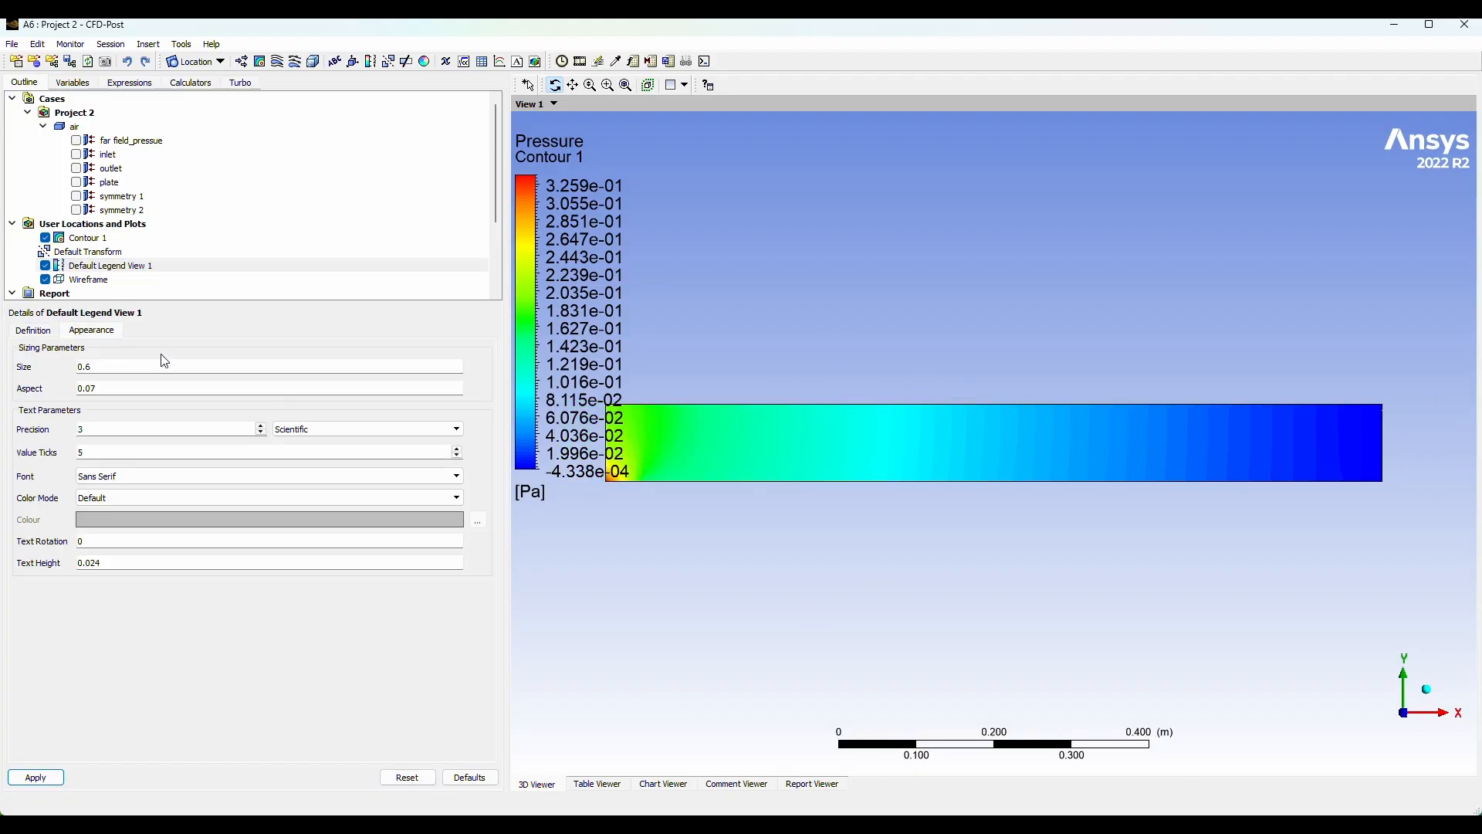
left_click(328, 436)
left_click(325, 453)
left_click(36, 776)
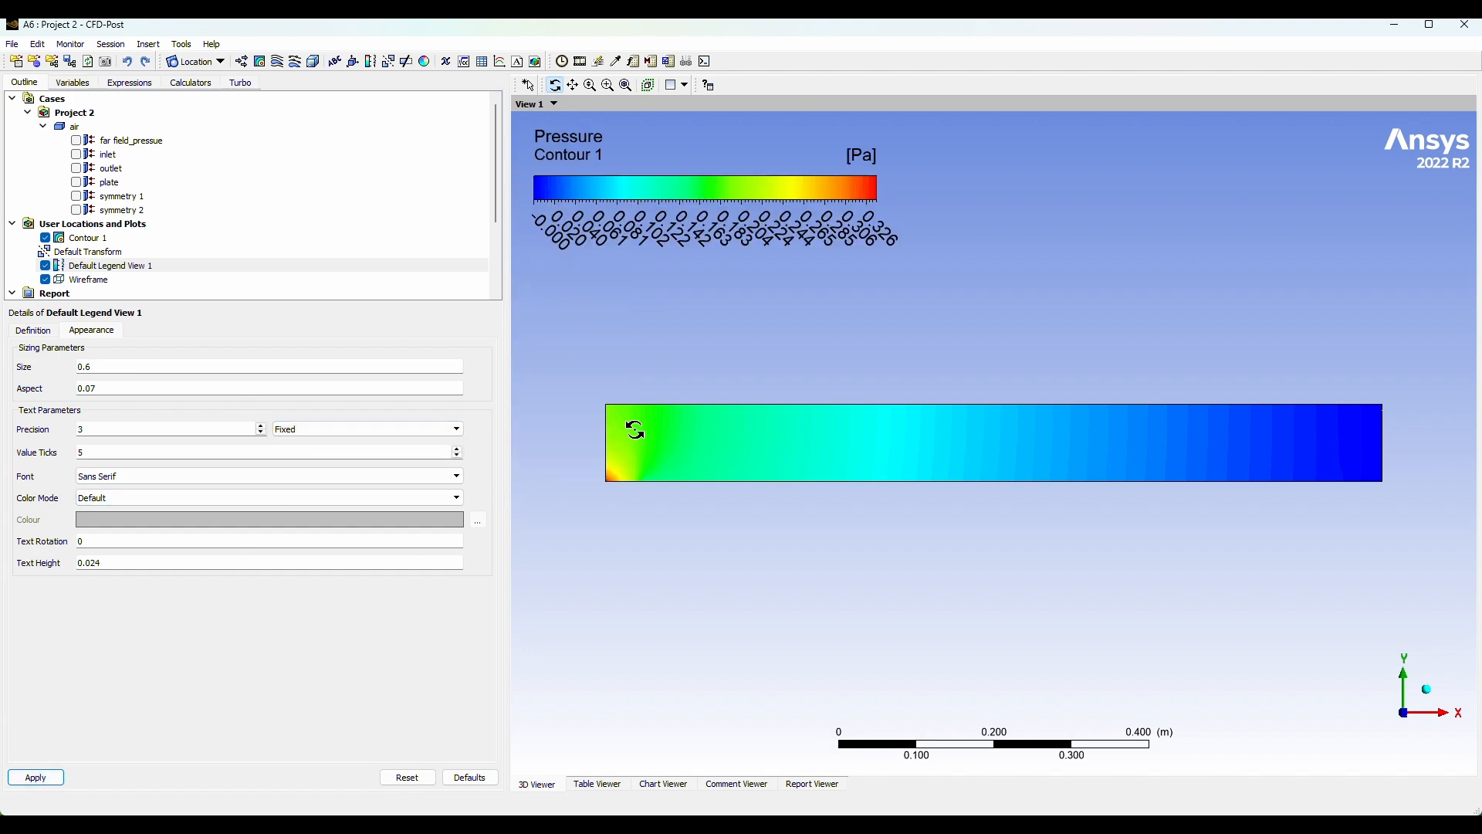
Step: Examine the pressure contours close up at the inlet end of the plate
scroll(711, 396, "up", 2)
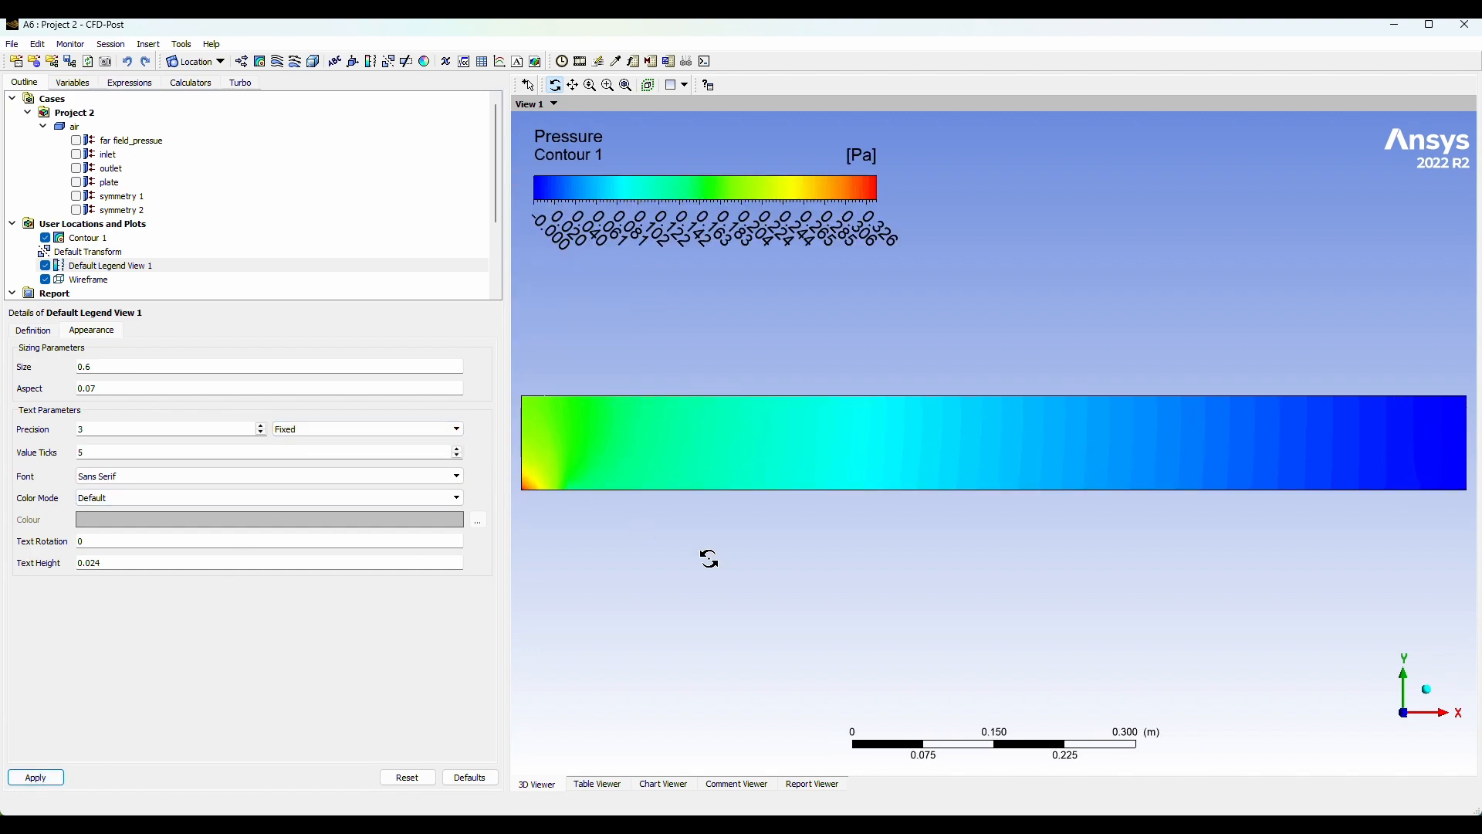
left_click(574, 85)
left_click_drag(560, 336, 737, 307)
scroll(725, 393, "up", 5)
left_click_drag(725, 394, 1269, 361)
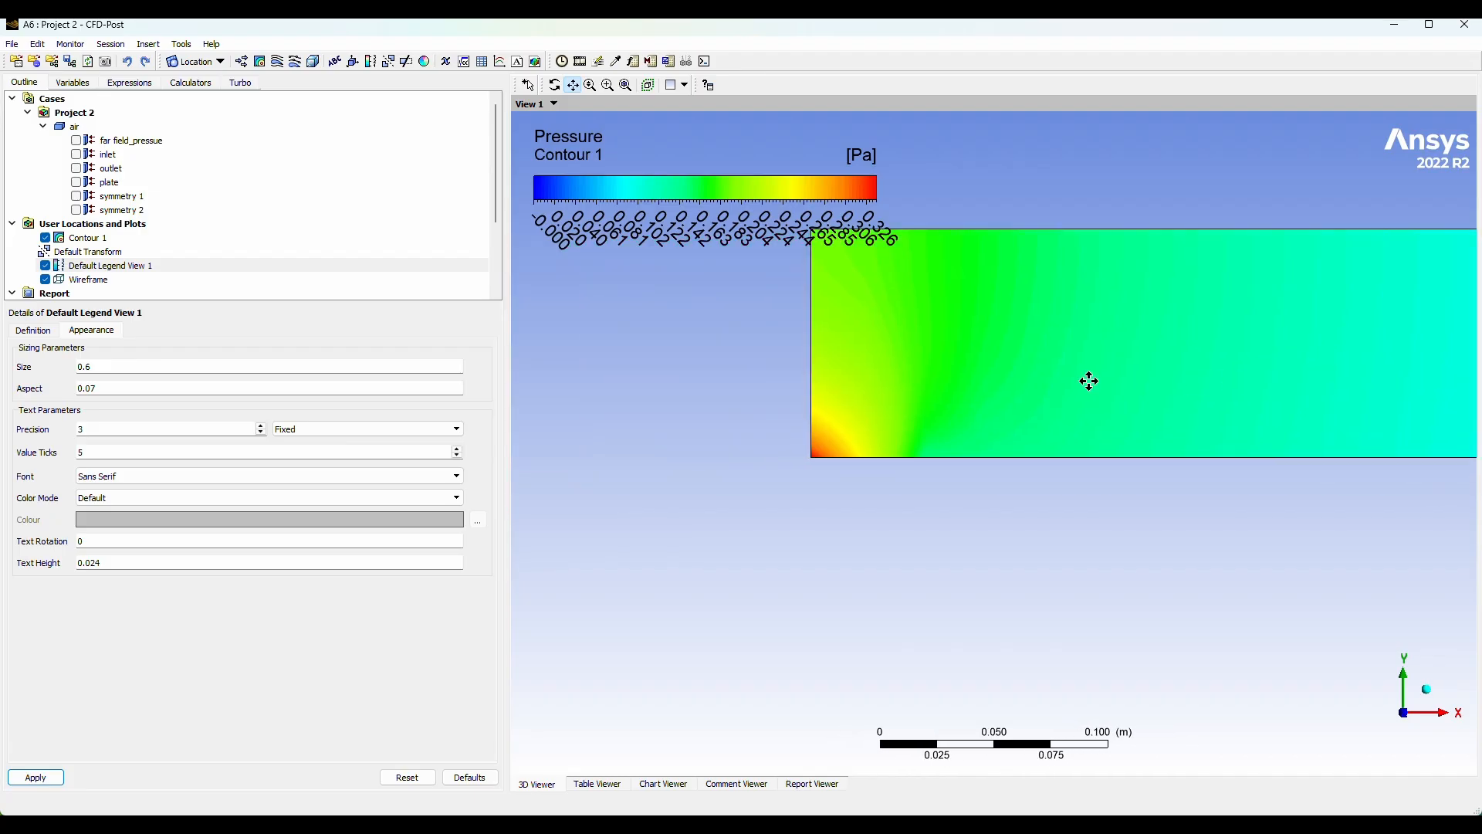
Step: Examine the pressure contours along the whole channel, from the inlet to the outlet
scroll(941, 377, "up", 1)
left_click_drag(905, 496, 692, 681)
scroll(777, 477, "down", 3)
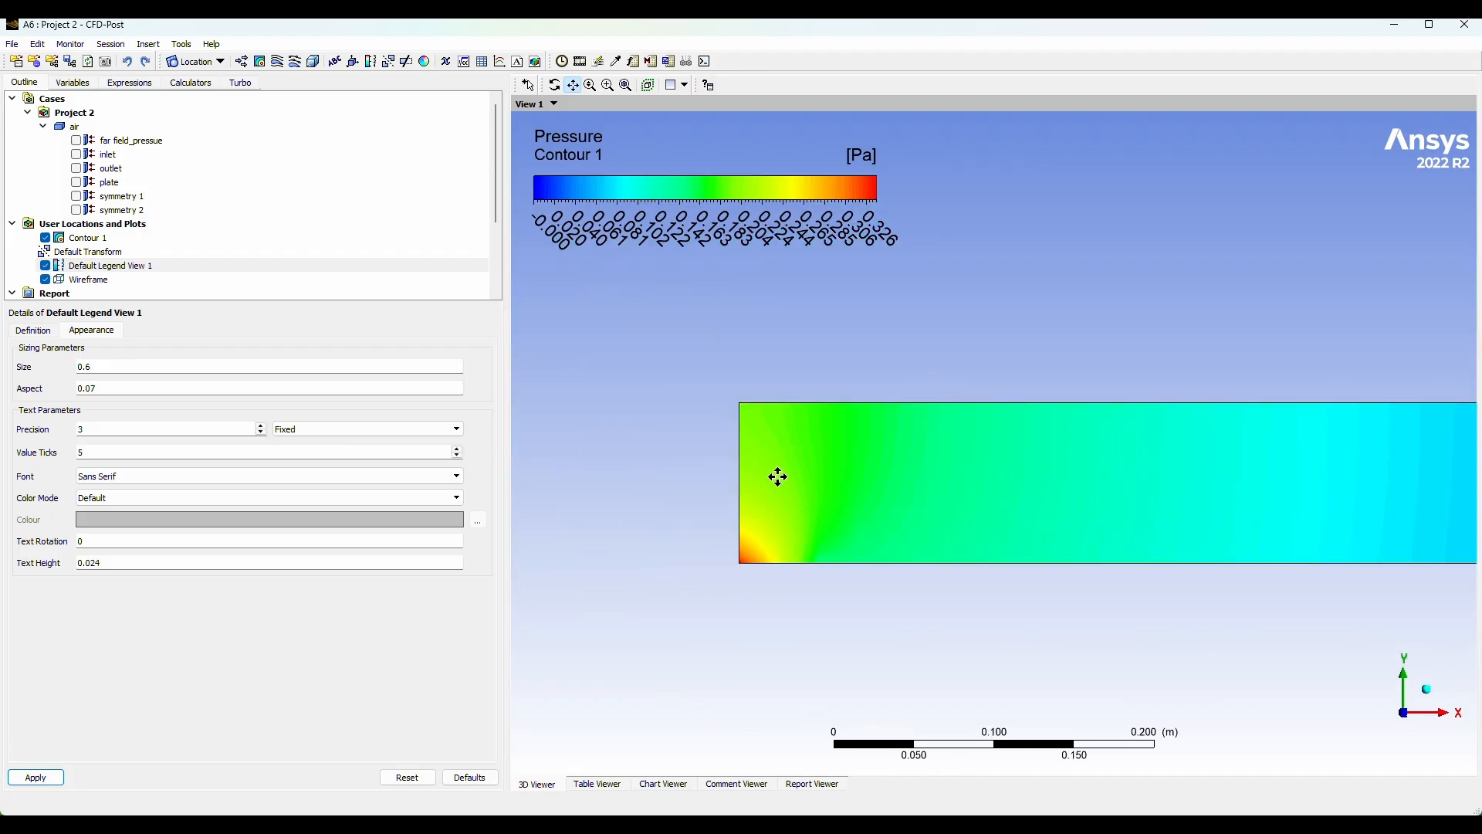
scroll(811, 463, "down", 1)
left_click_drag(1098, 363, 238, 311)
scroll(695, 357, "down", 1)
scroll(694, 357, "down", 1)
left_click_drag(694, 357, 1006, 368)
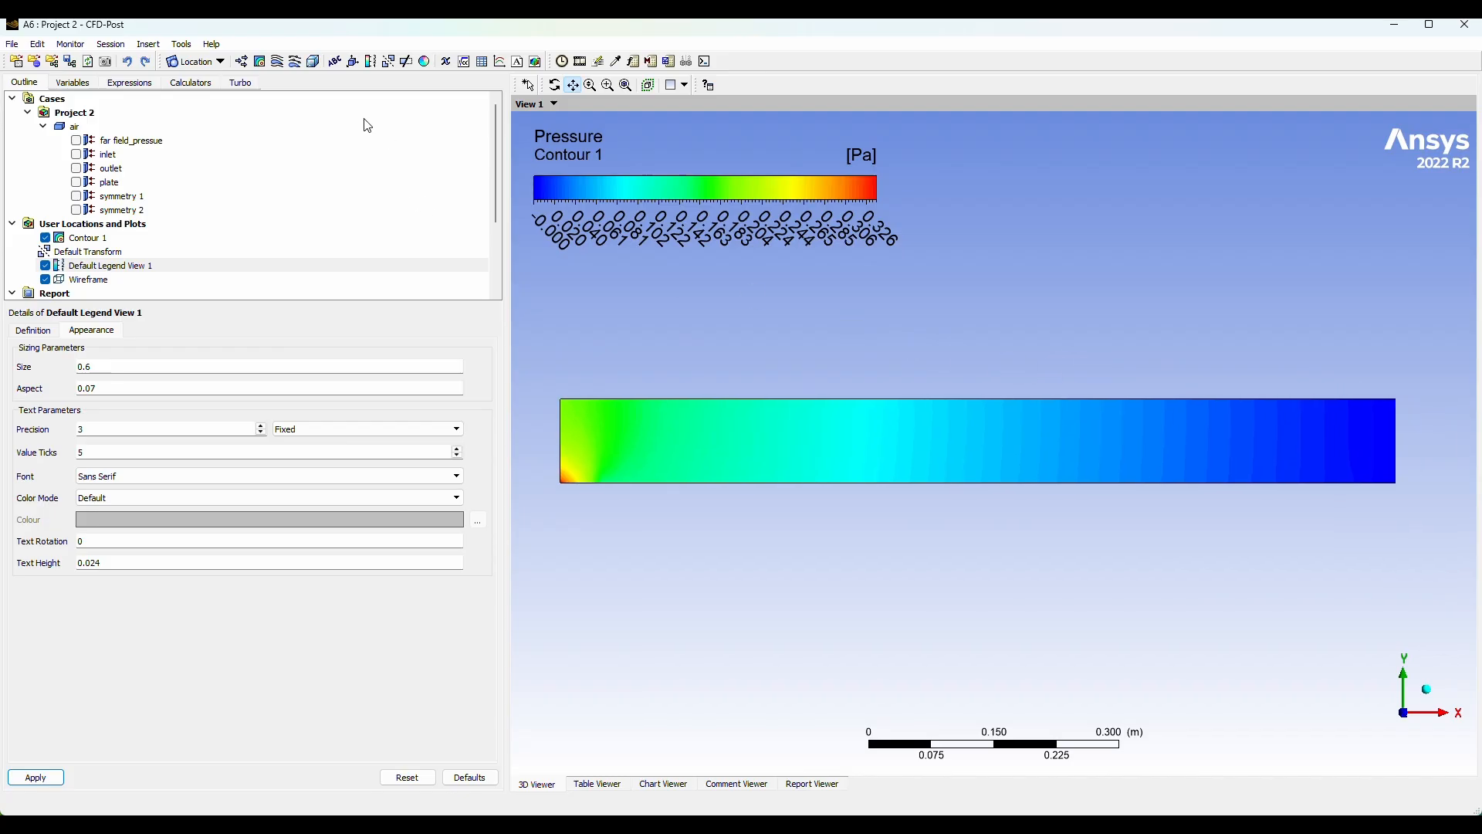
Step: Insert a vector plot named Velocity Vectors
left_click(240, 64)
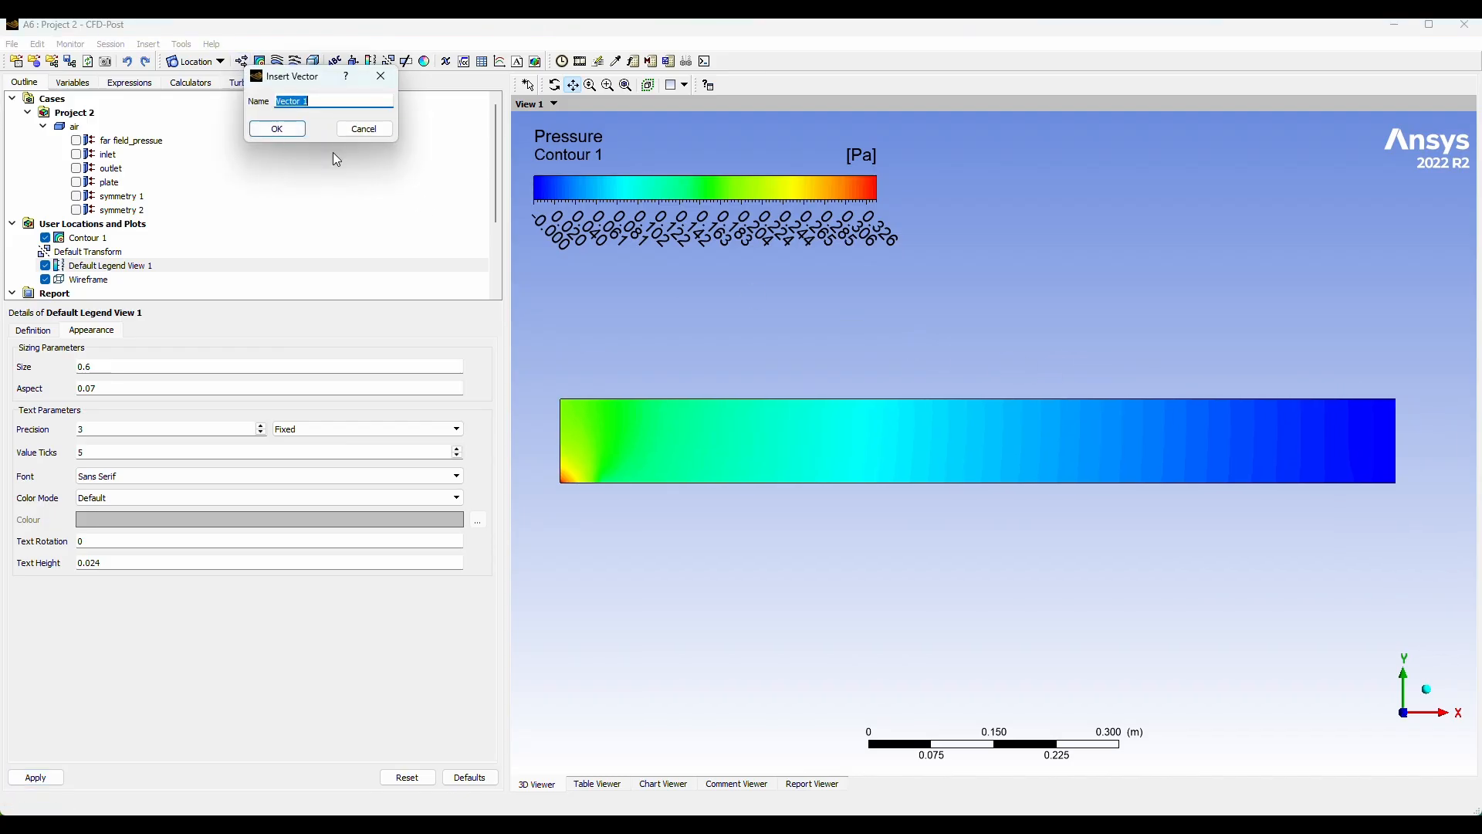
type("Velocity")
left_click(279, 128)
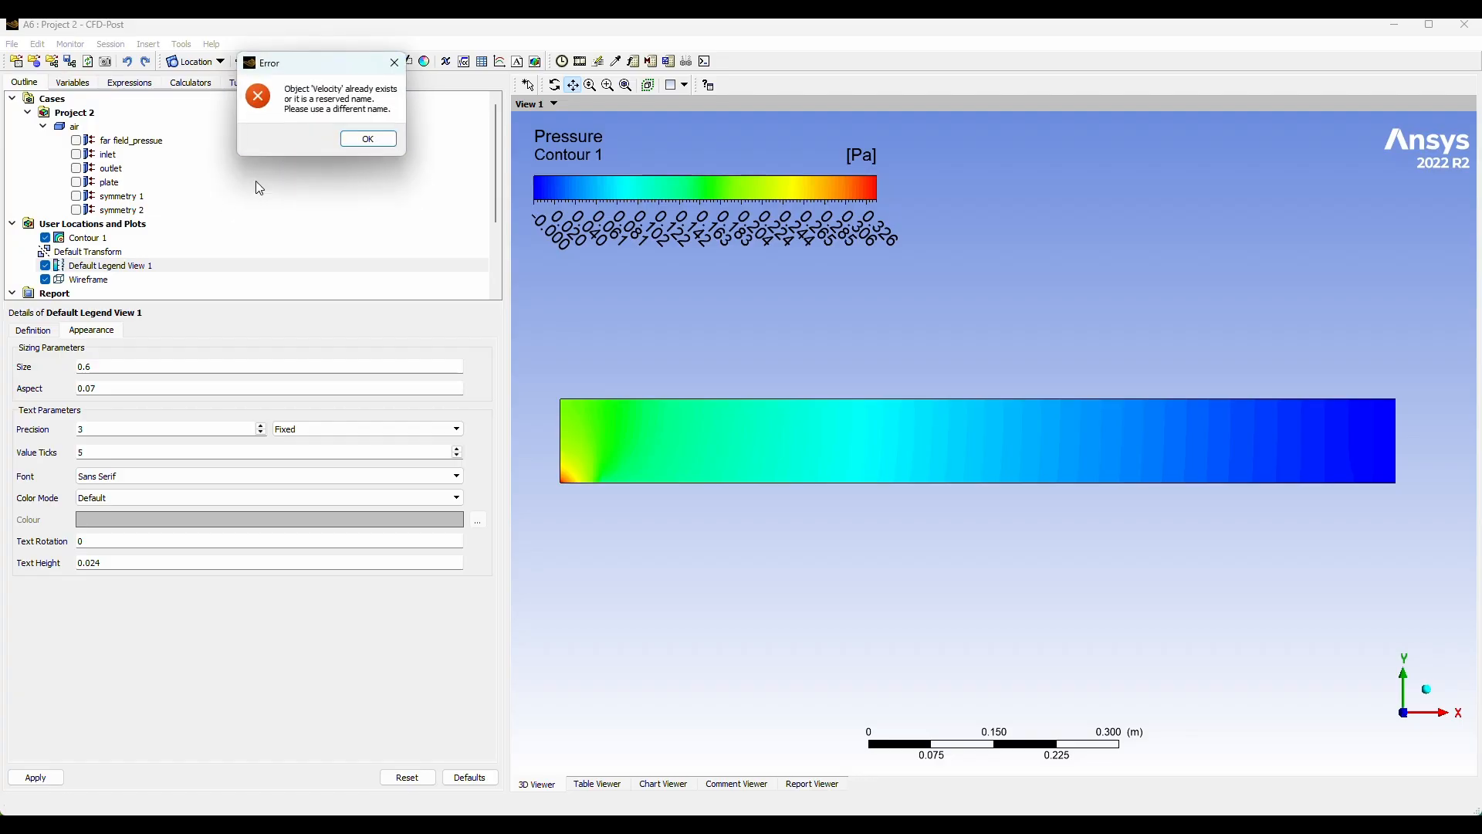
left_click(364, 139)
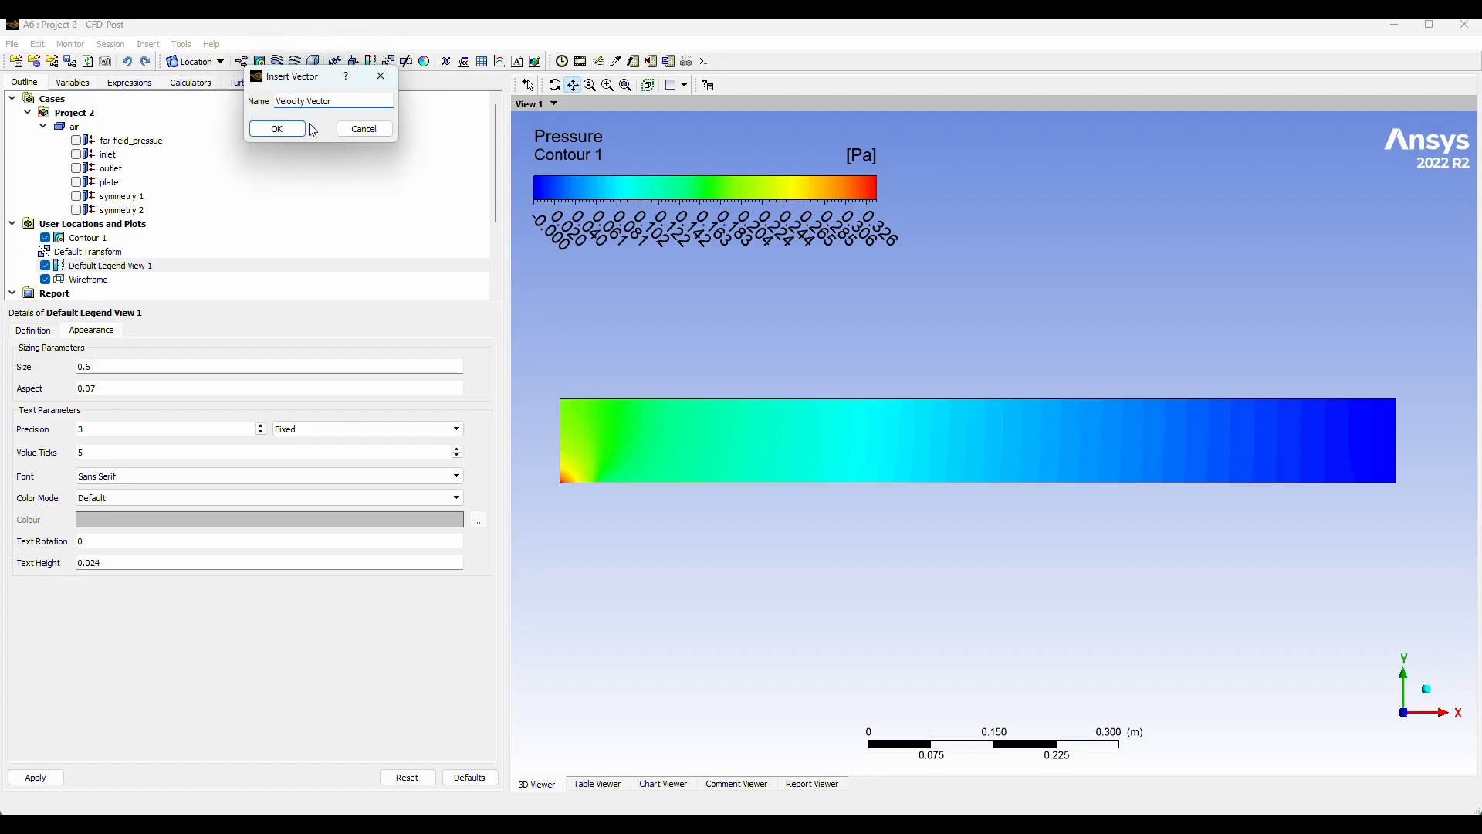
left_click(303, 128)
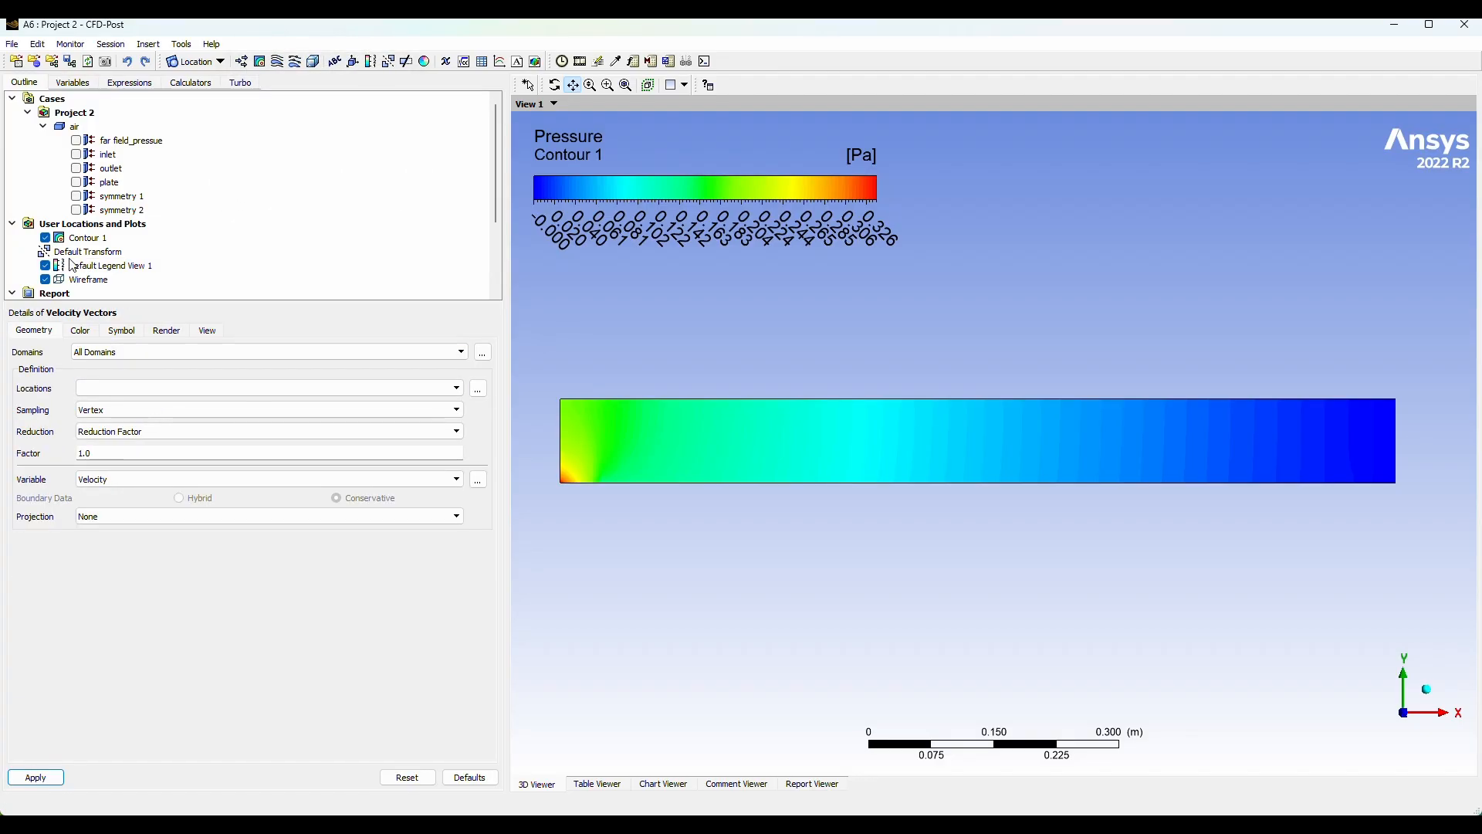
Step: Hide Contour 1 and display the velocity vectors on symmetry 2
left_click(45, 237)
left_click(123, 388)
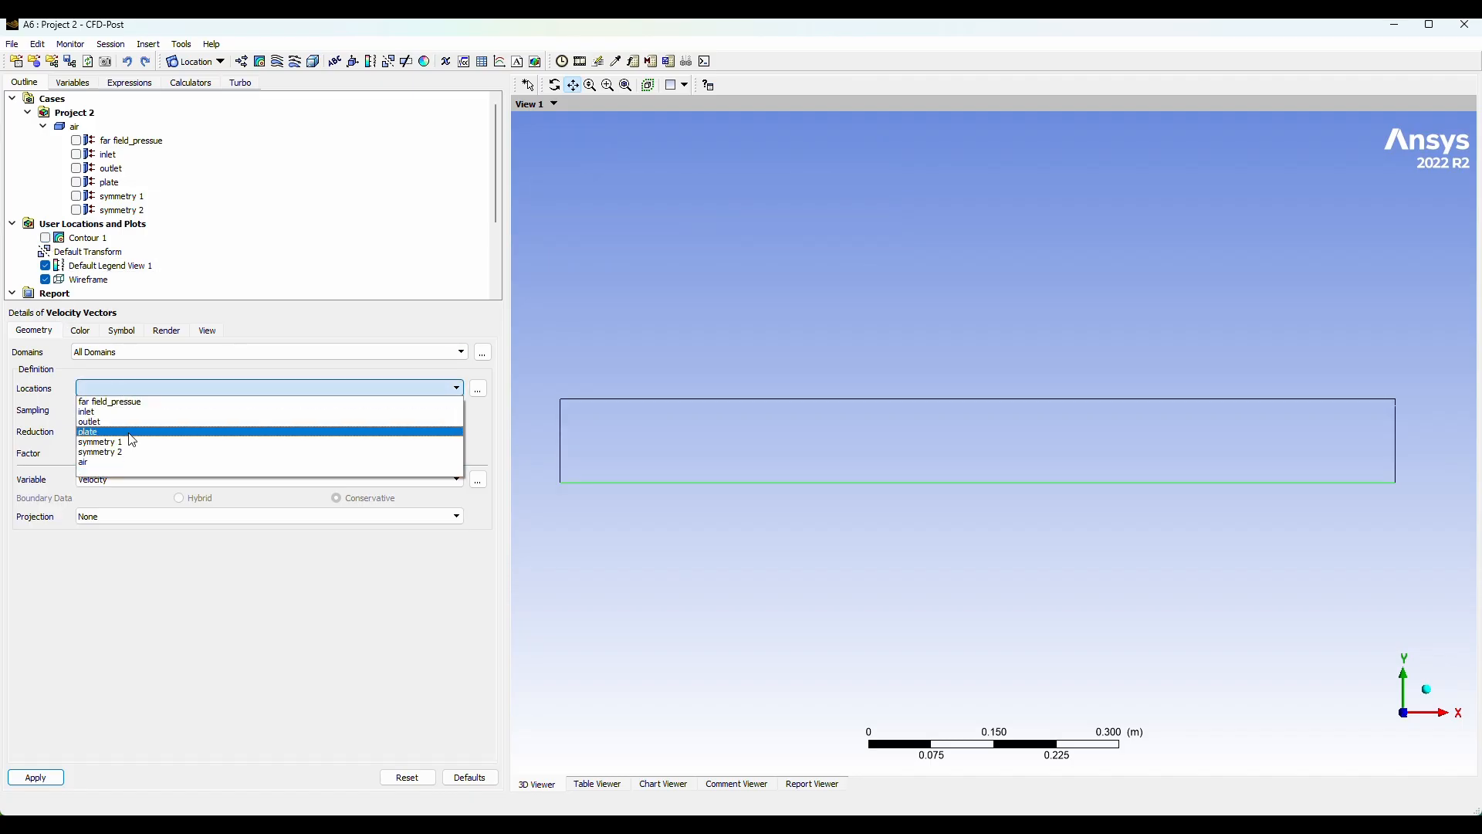
left_click(123, 451)
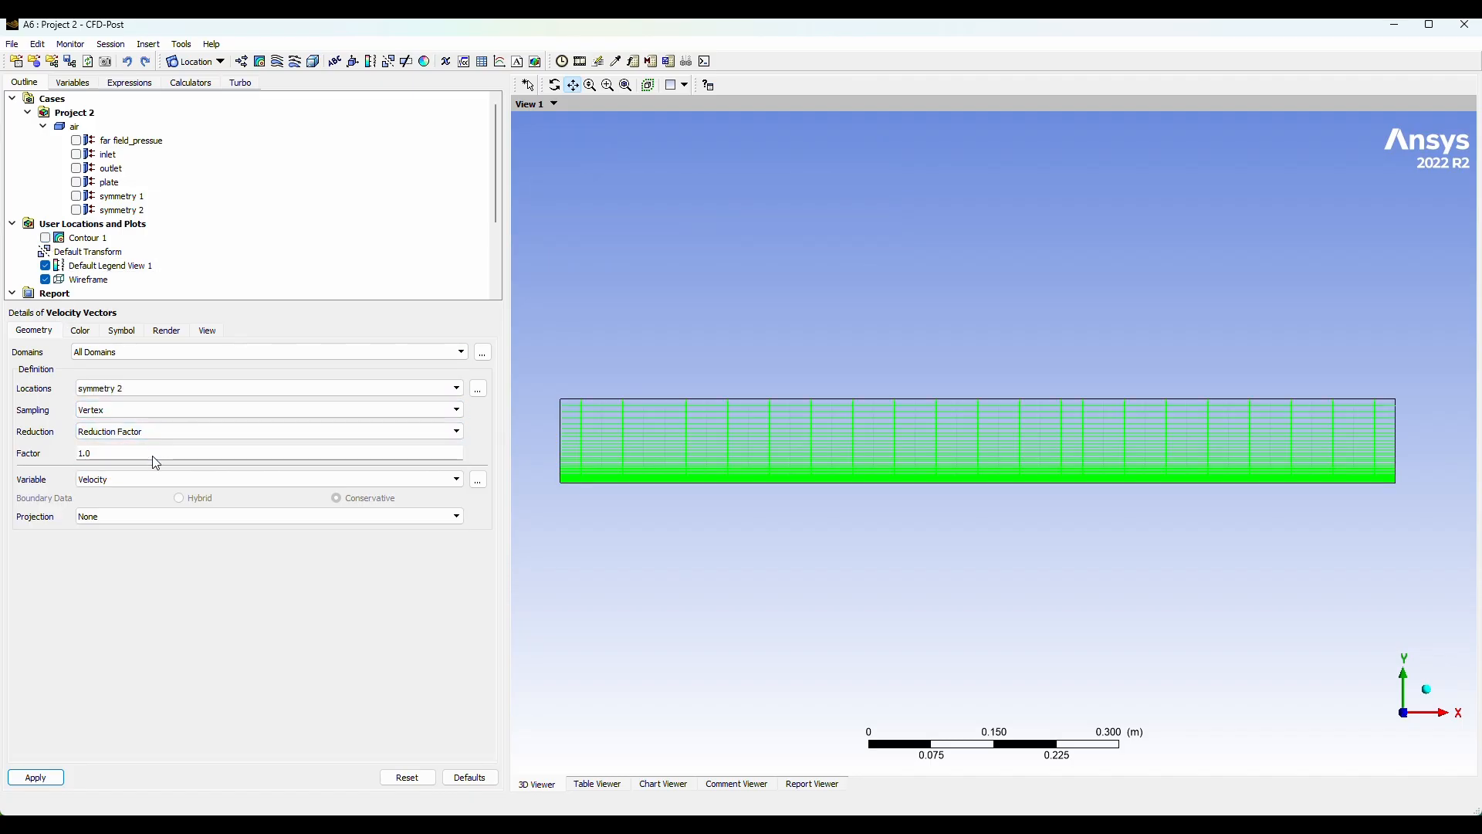
left_click(121, 334)
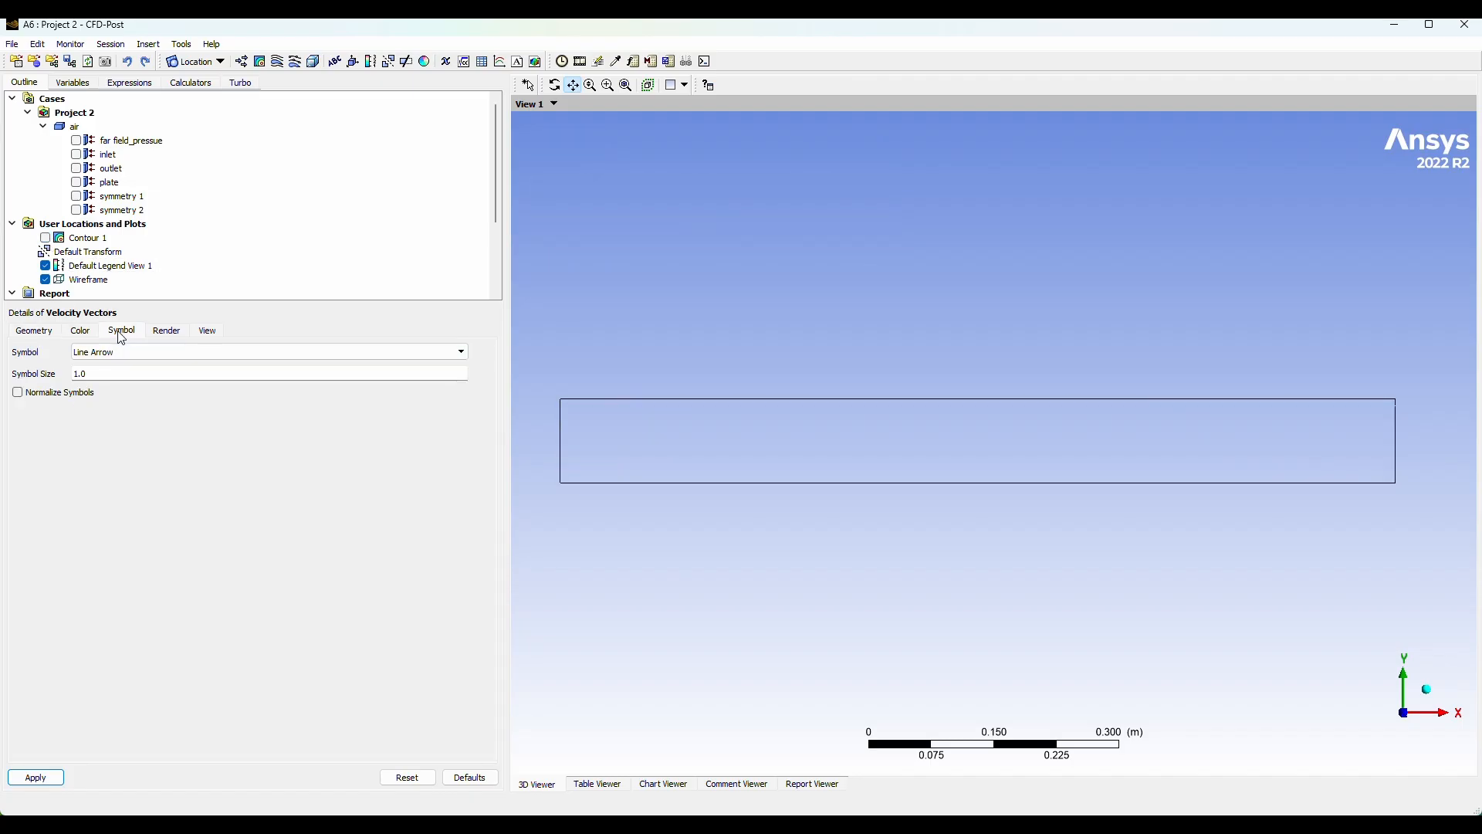
left_click(36, 776)
scroll(691, 502, "up", 2)
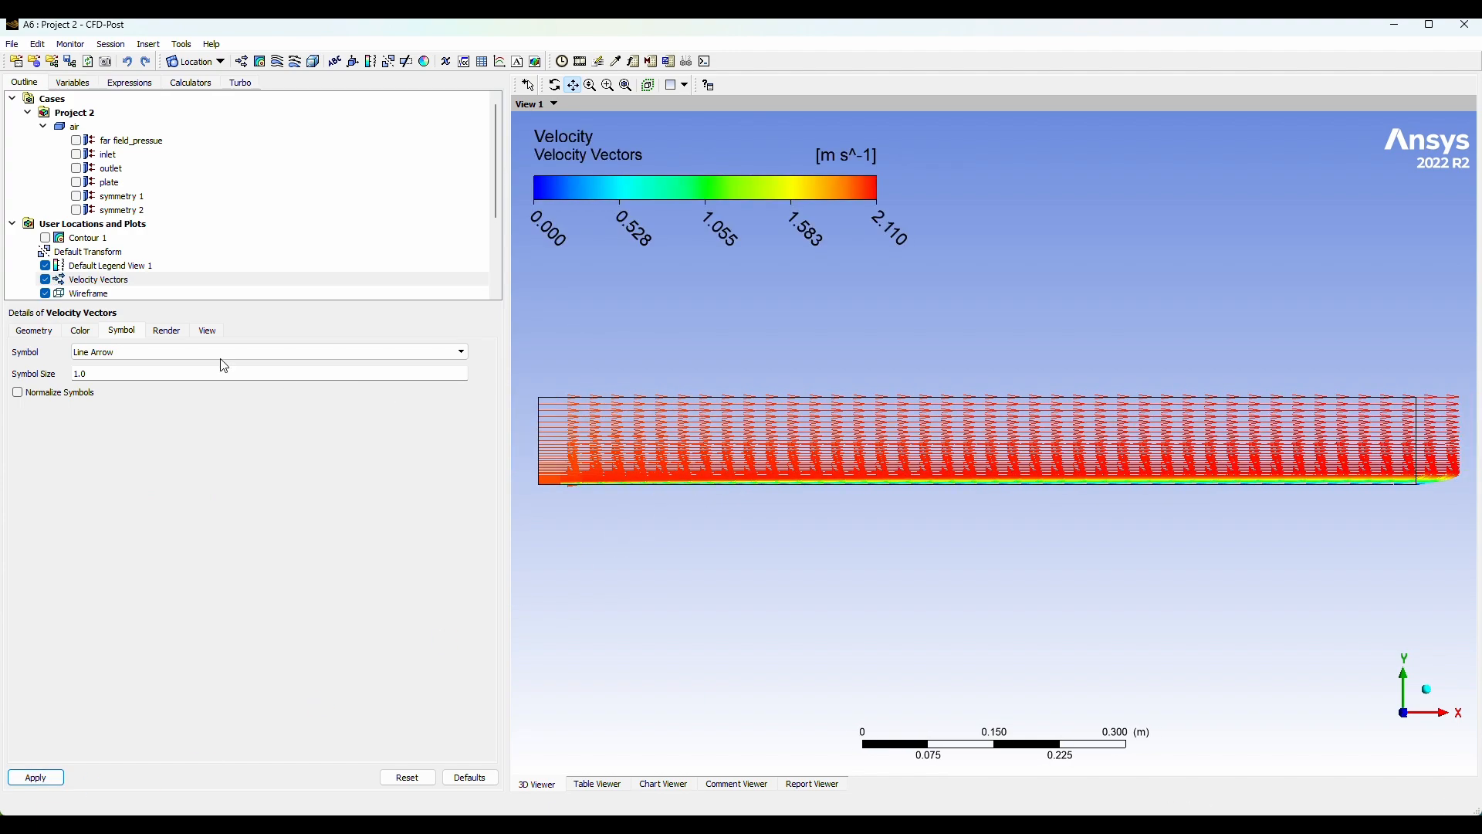
Step: Set the velocity vectors' symbol size to 0.5 and inspect the arrows close to the plate
left_click(150, 377)
type("0.5")
left_click(35, 777)
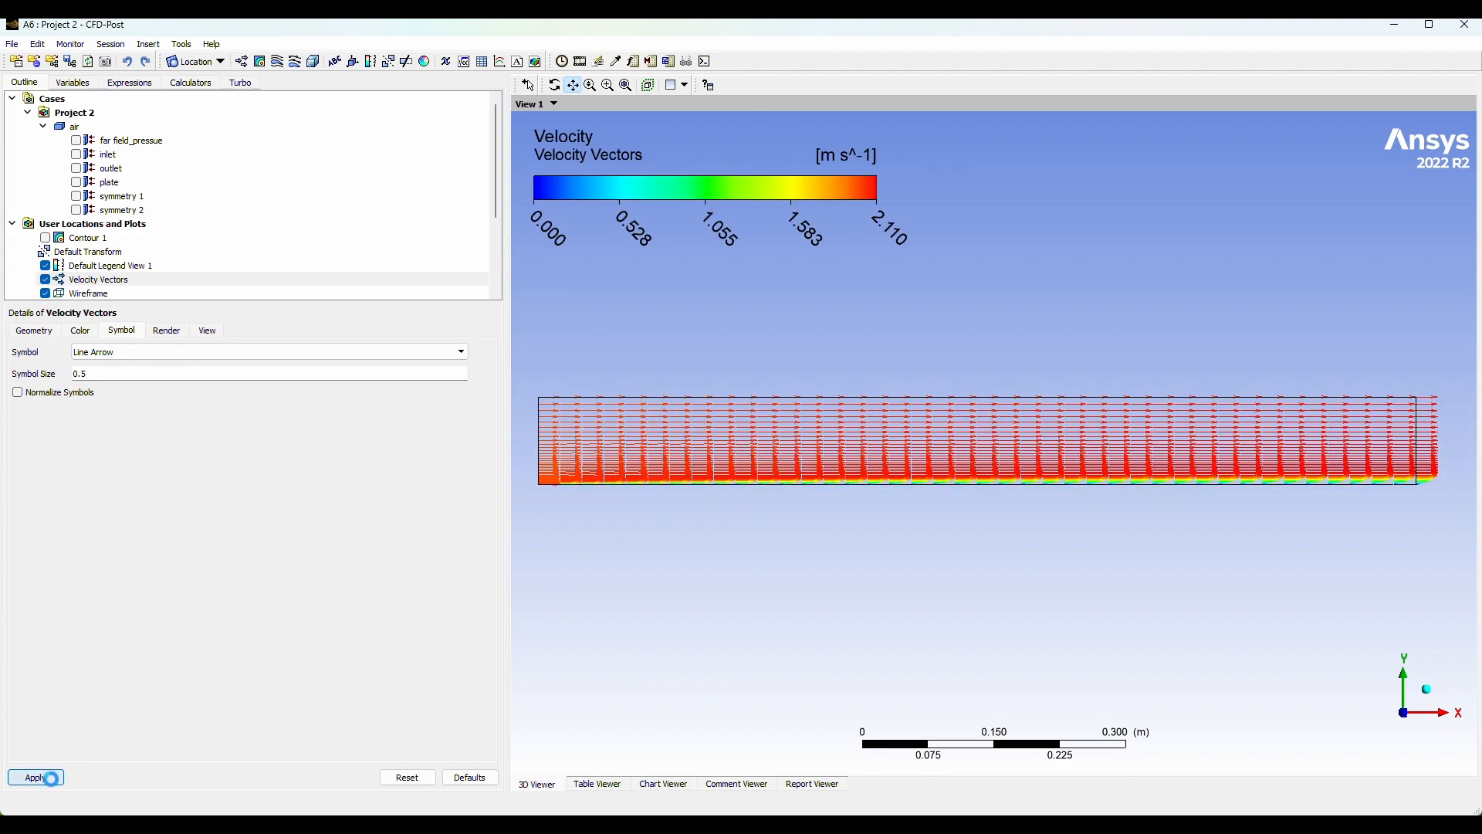
left_click(44, 332)
scroll(900, 423, "up", 10)
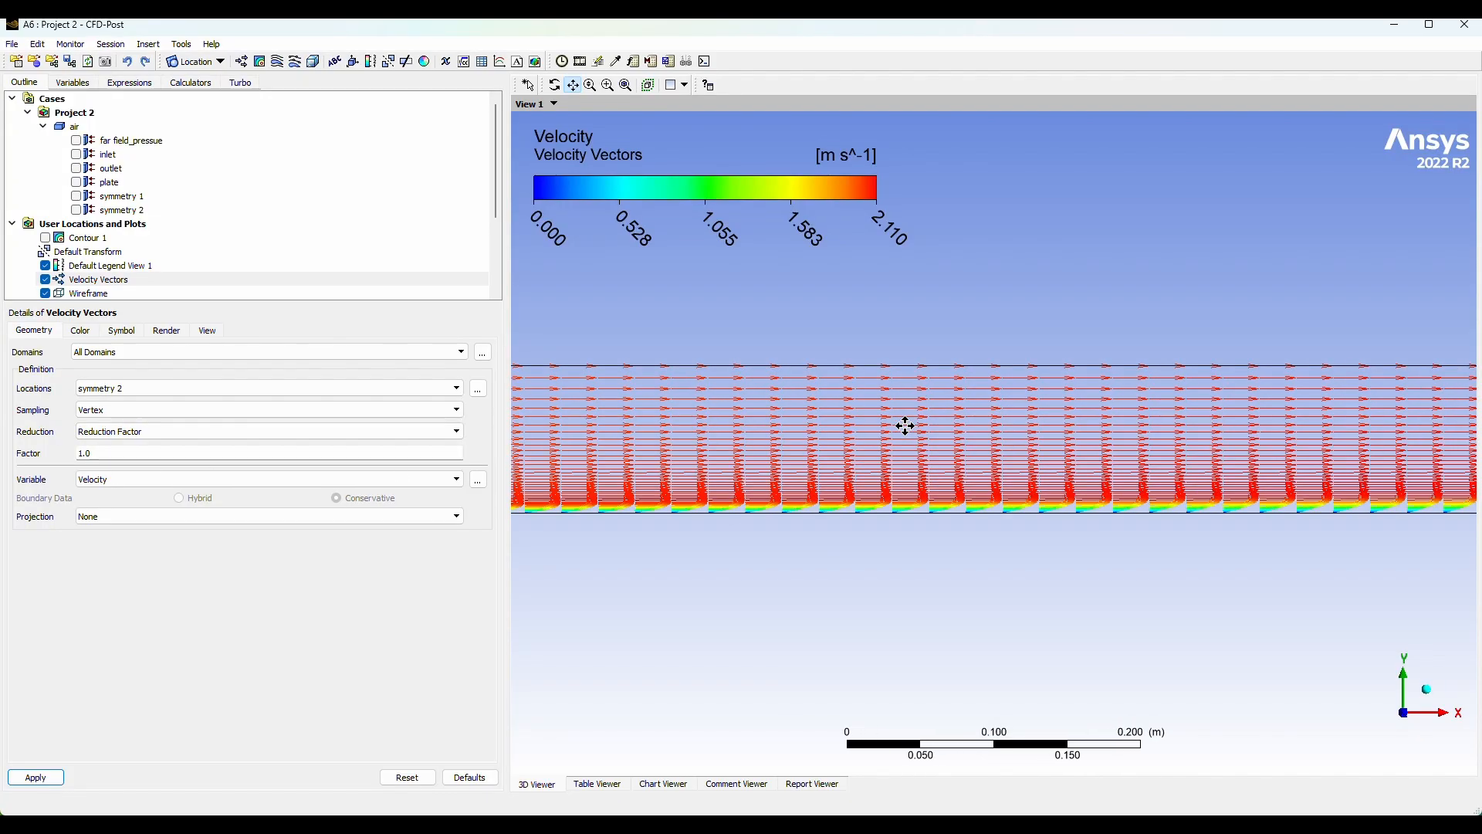
scroll(930, 585, "up", 5)
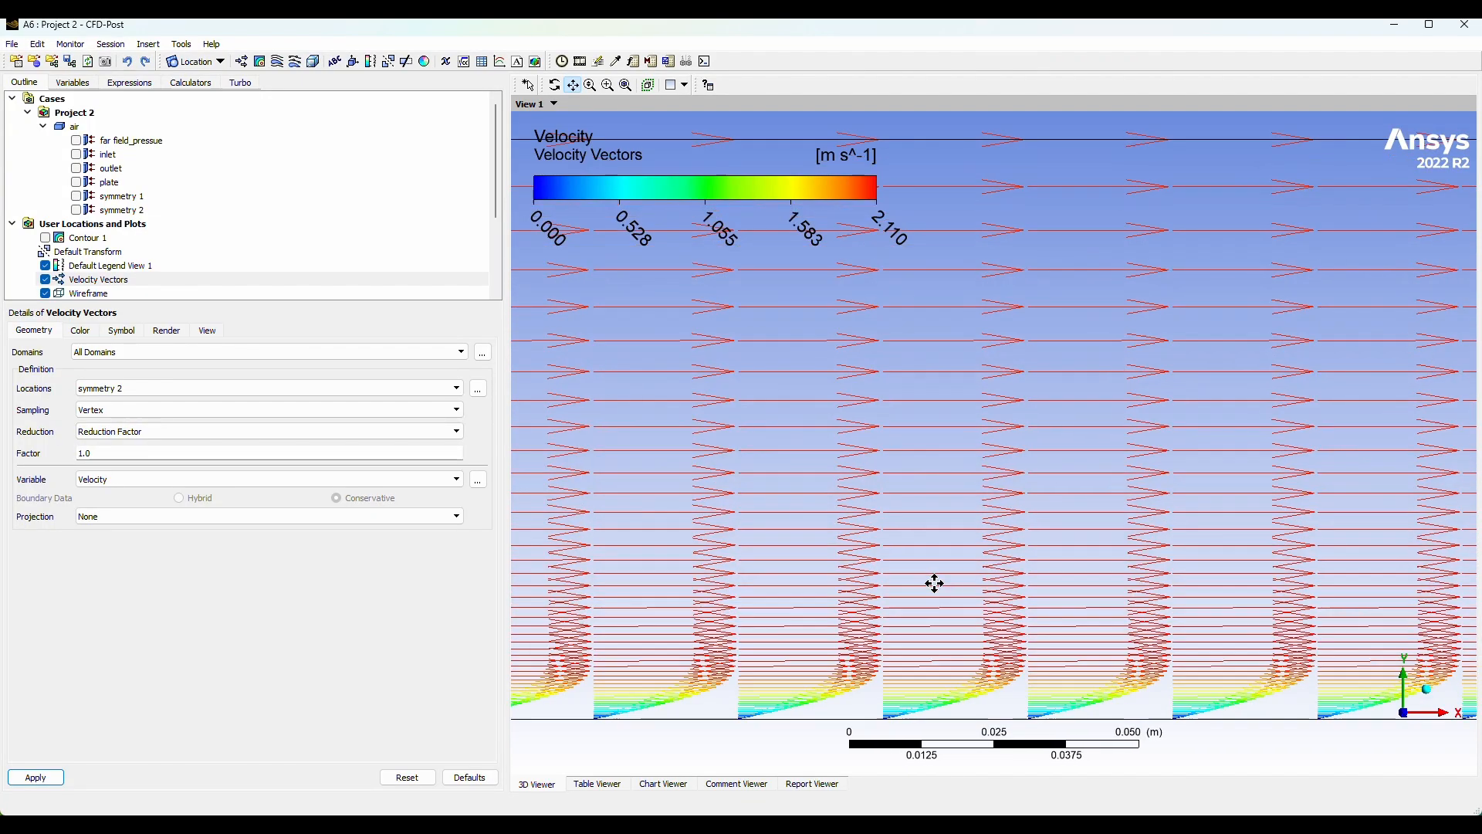
scroll(895, 627, "down", 1)
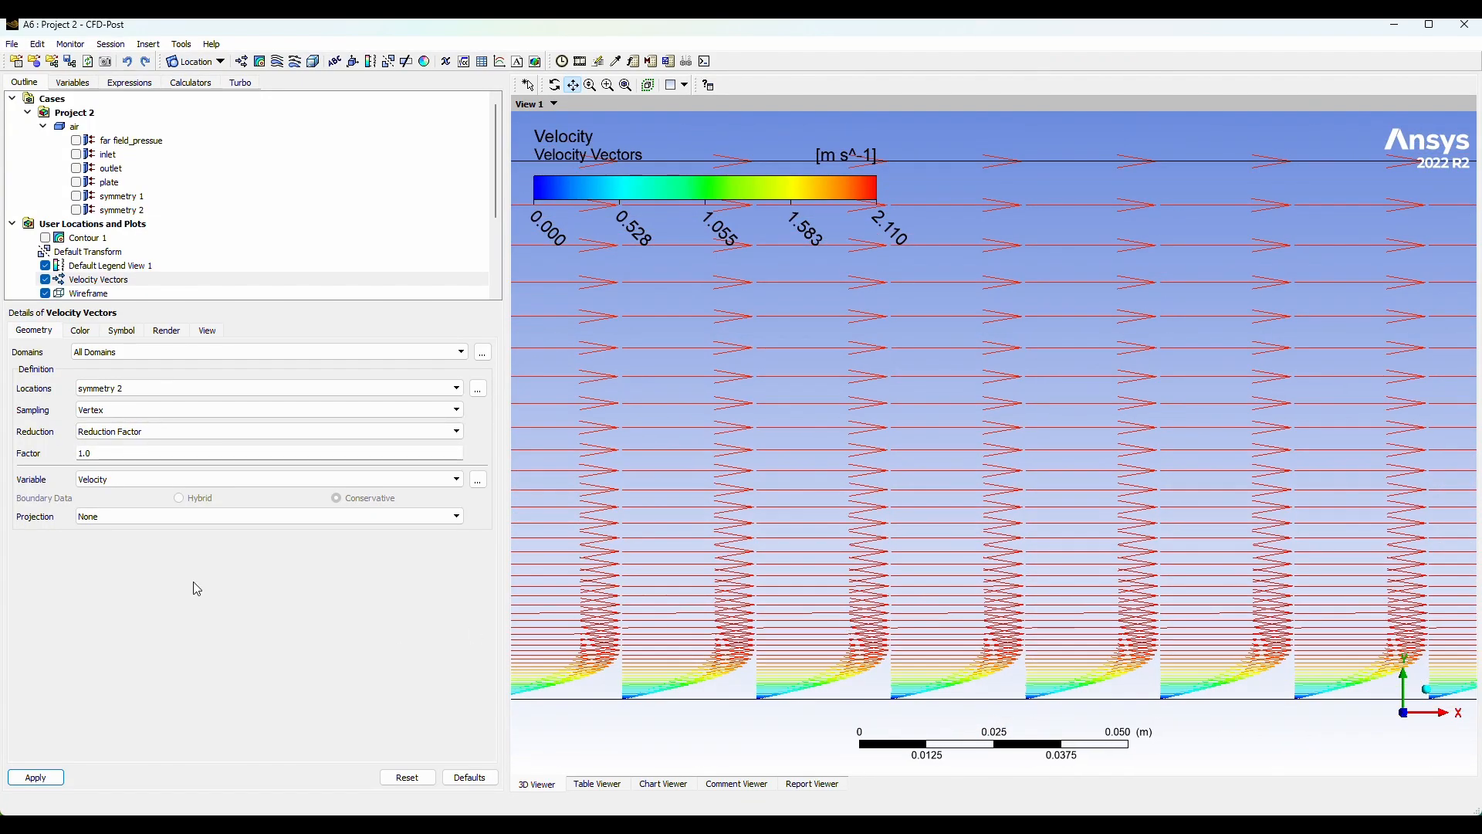
Step: Set the velocity vectors' symbol size to 0.3
left_click(122, 330)
double_click(115, 373)
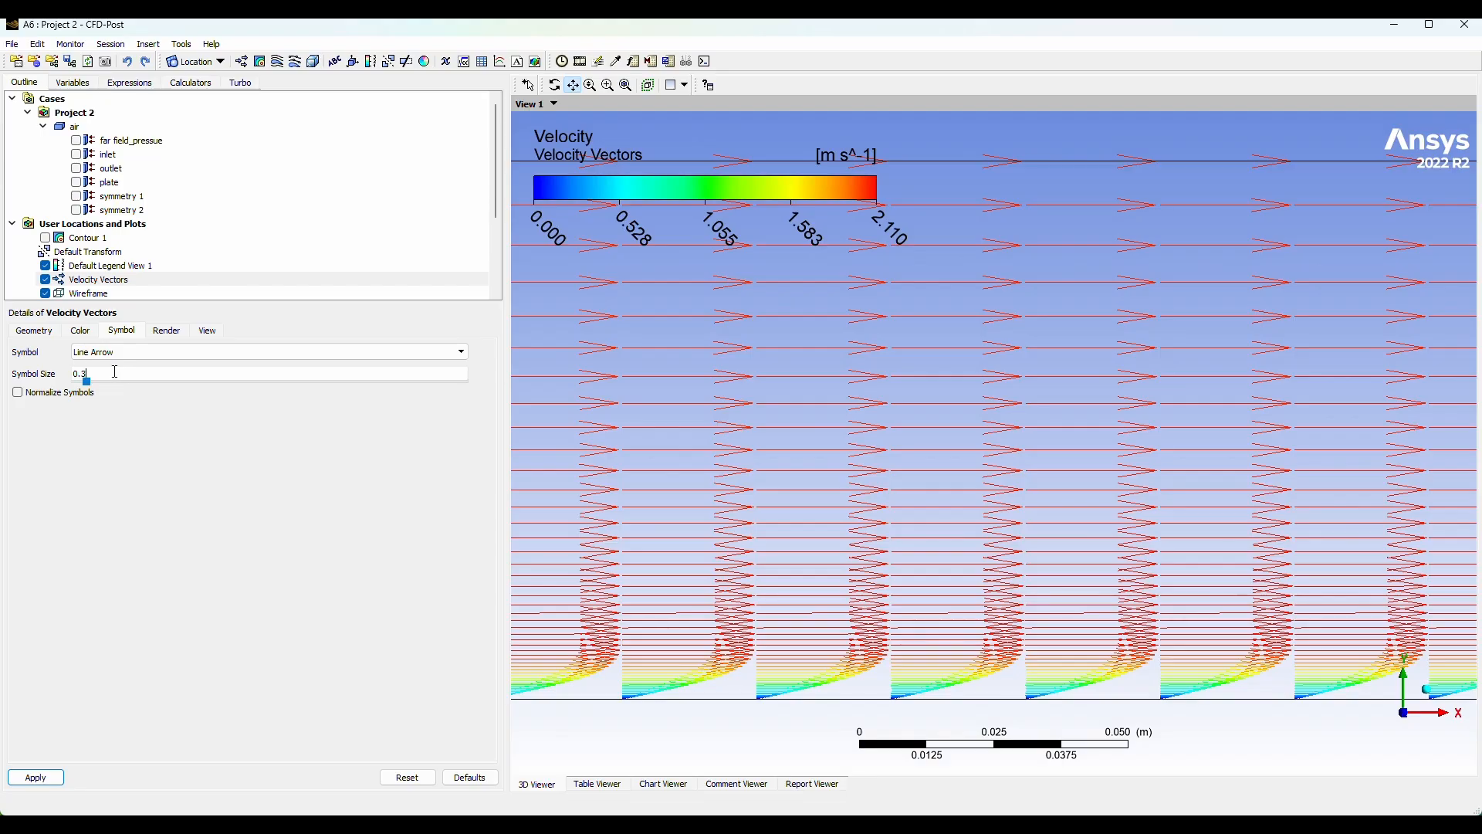
left_click(36, 777)
left_click_drag(668, 711, 949, 701)
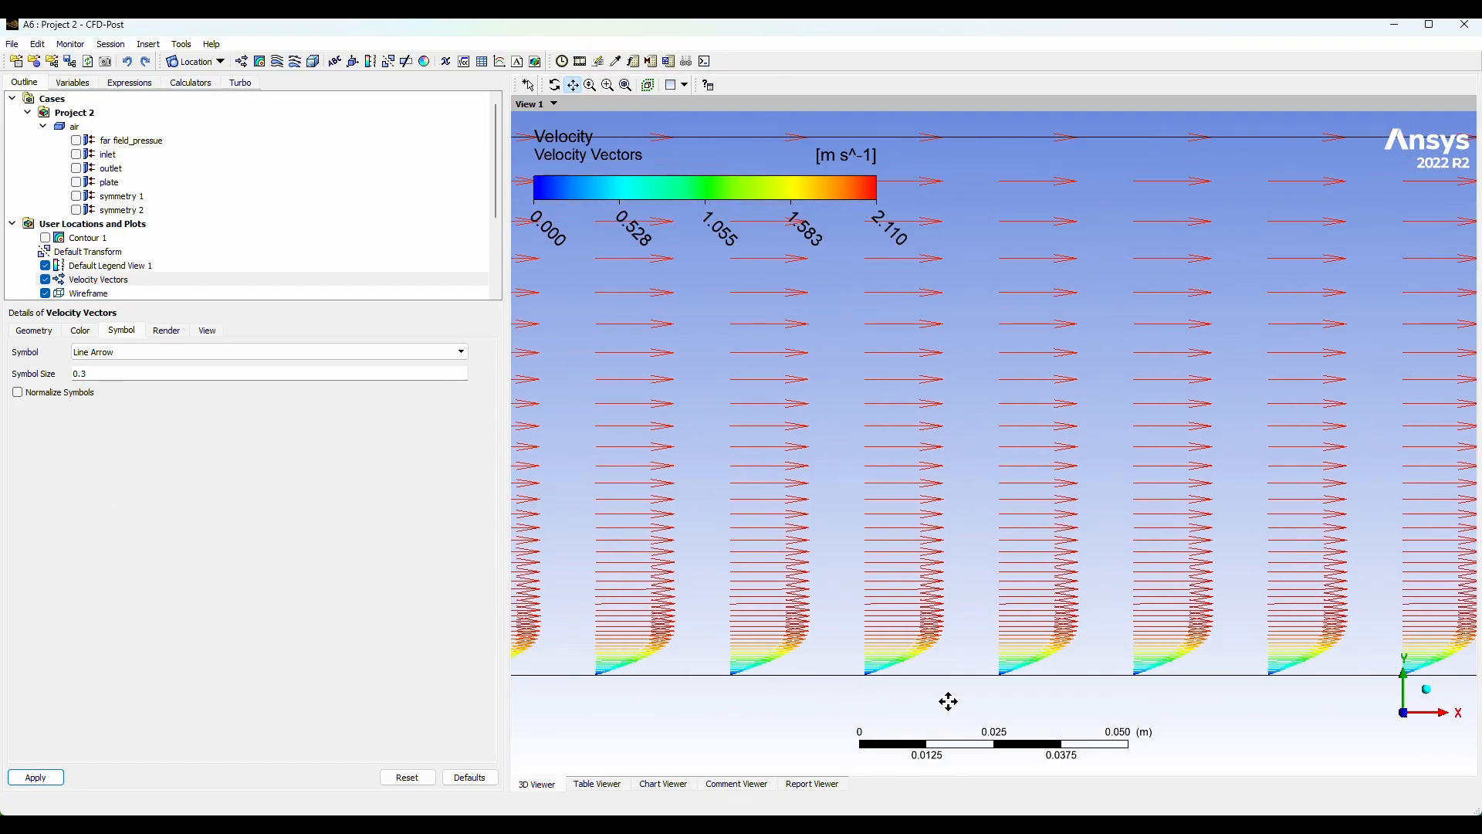
Step: Examine the velocity profile development along the plate, close up at the inlet and outlet ends
scroll(948, 701, "down", 10)
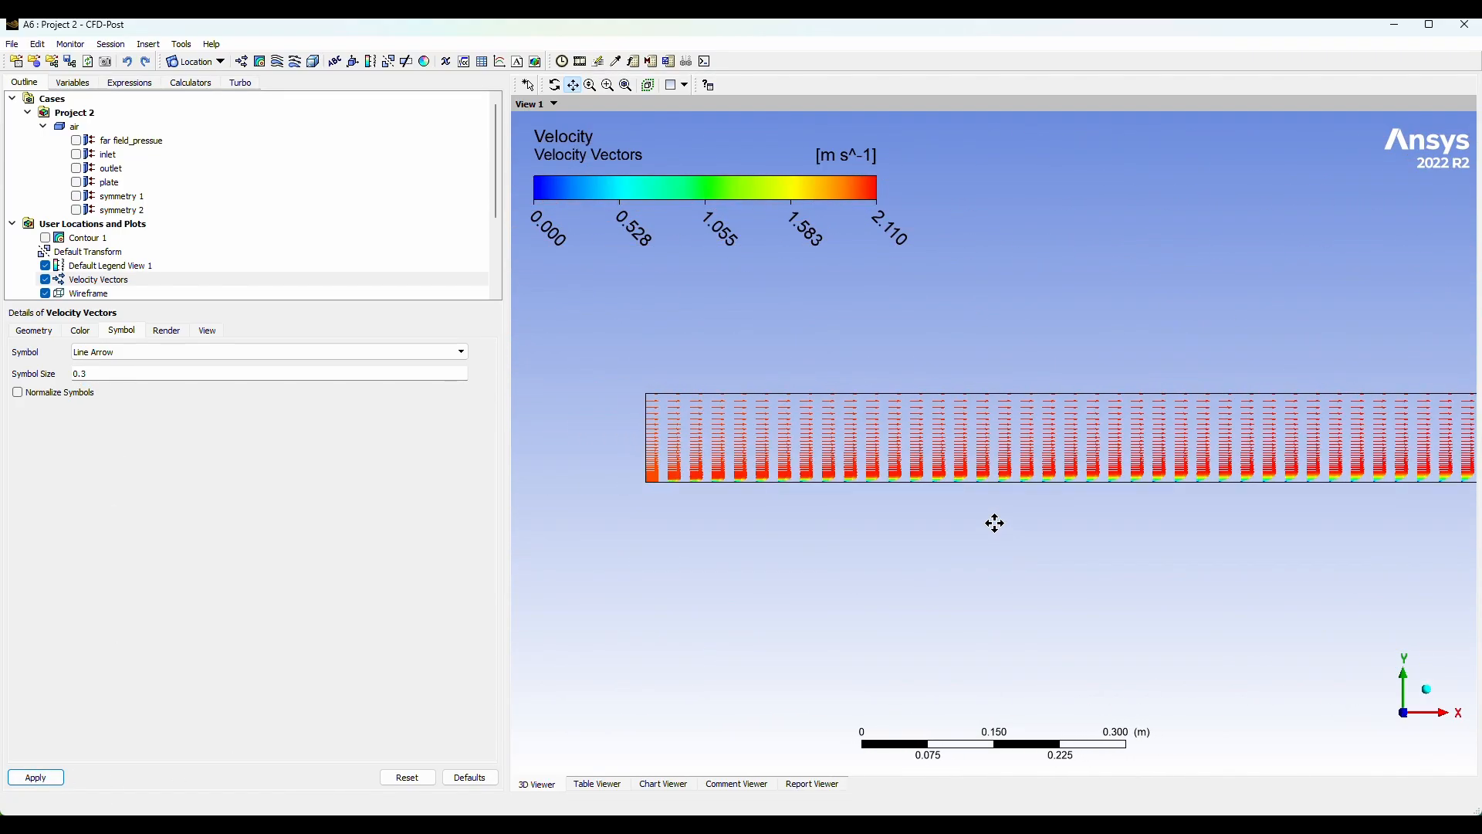
scroll(589, 473, "up", 6)
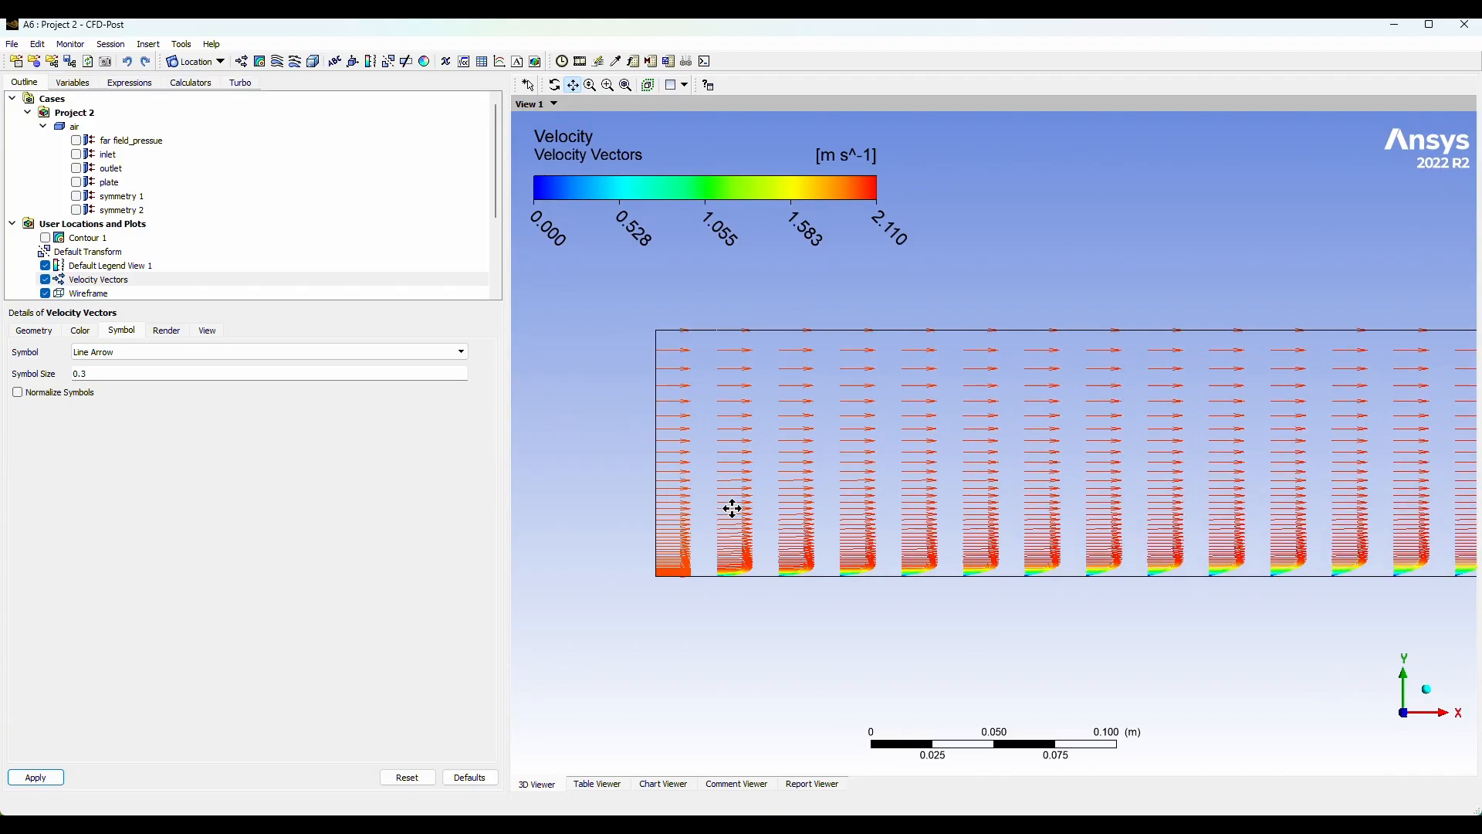
scroll(733, 508, "up", 2)
left_click_drag(731, 506, 524, 431)
scroll(1023, 438, "up", 2)
scroll(1020, 508, "down", 3)
scroll(1044, 508, "down", 5)
scroll(1043, 507, "down", 3)
scroll(1327, 387, "down", 8)
left_click_drag(1310, 383, 906, 458)
scroll(907, 458, "up", 5)
left_click_drag(899, 562, 1133, 460)
scroll(1157, 403, "up", 8)
scroll(1135, 461, "up", 1)
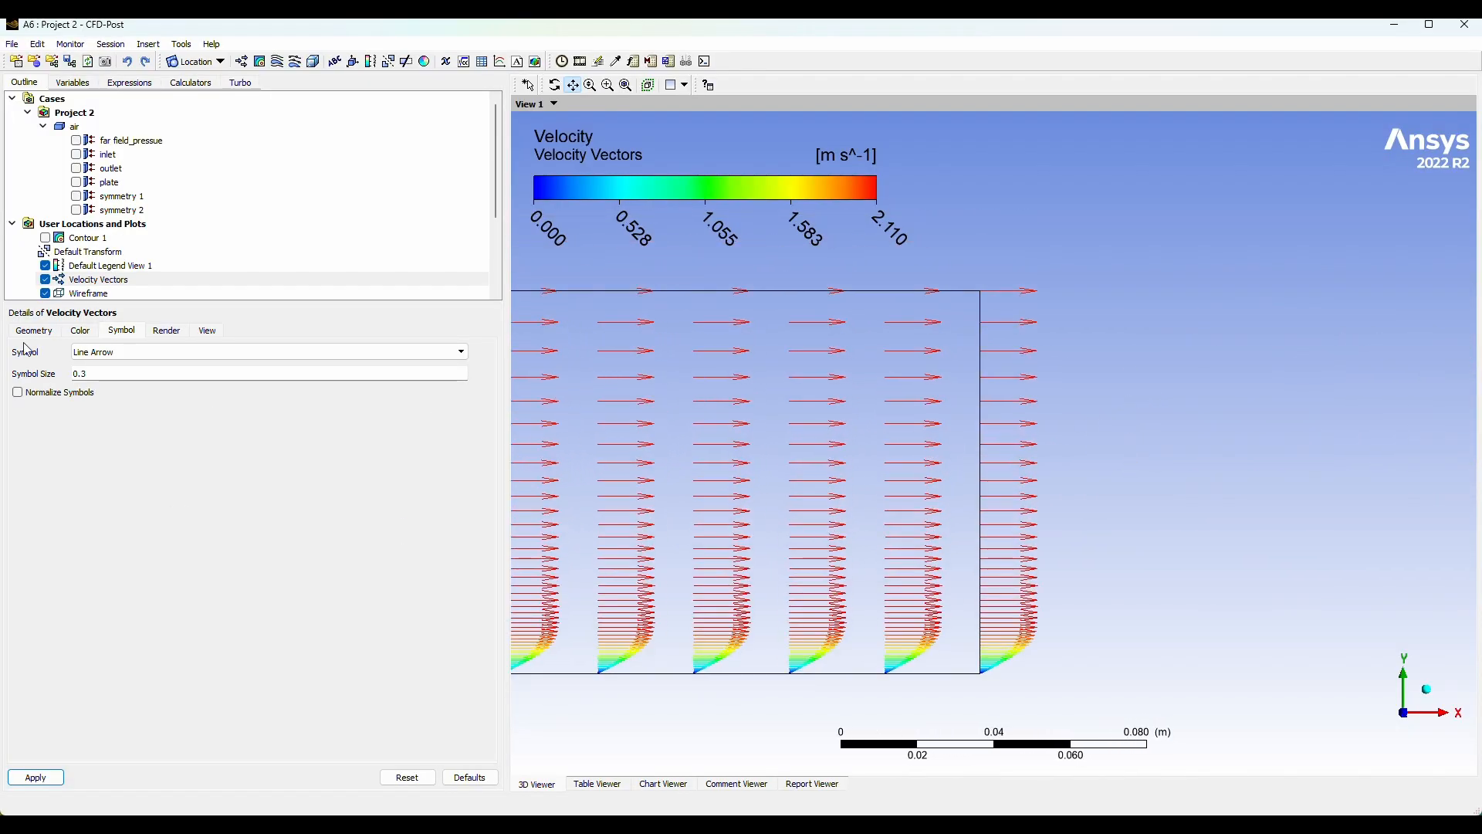
Step: Insert a line location named Endline
left_click(149, 44)
mouse_move(193, 62)
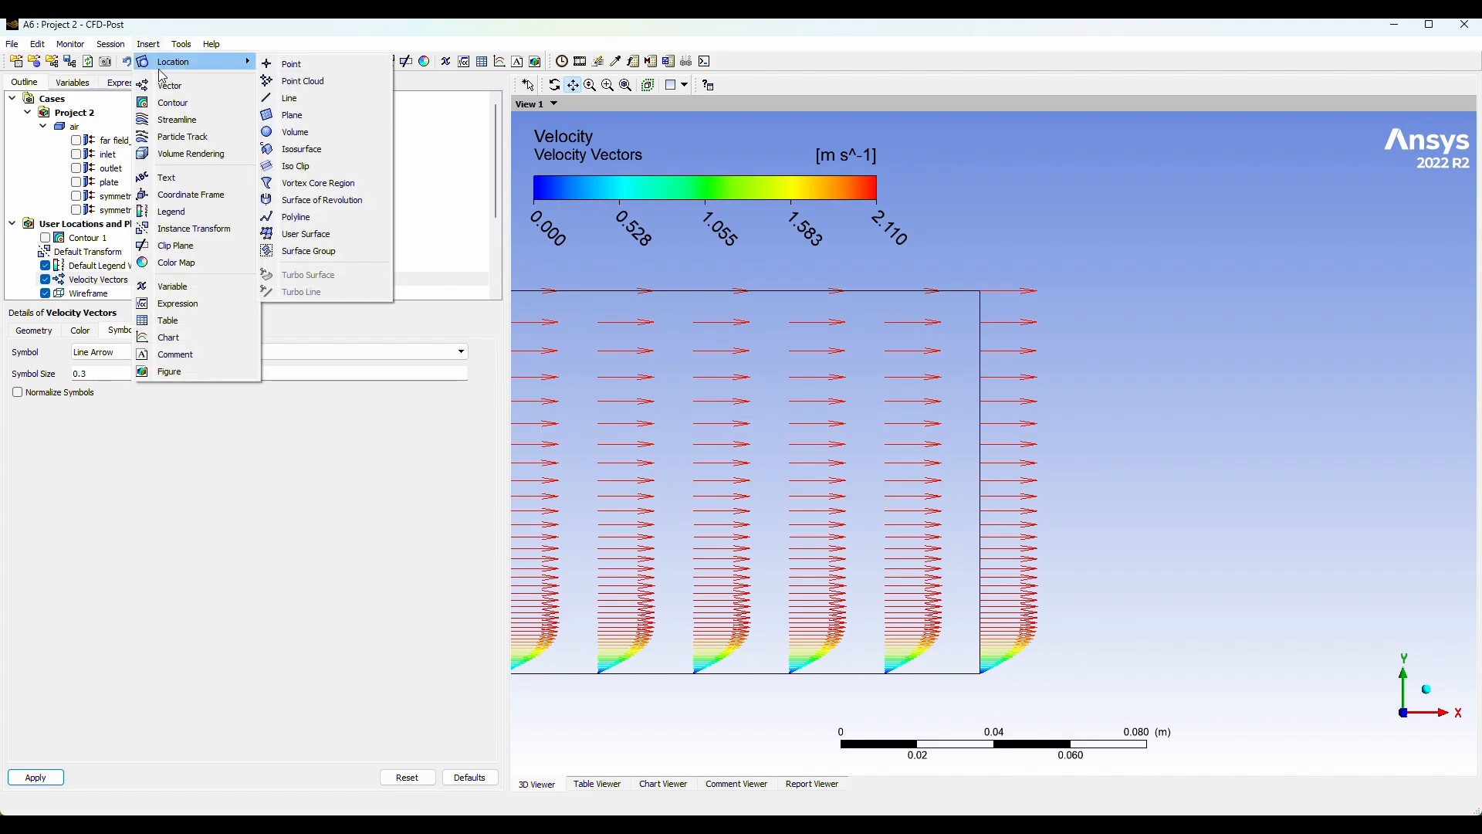
left_click(311, 98)
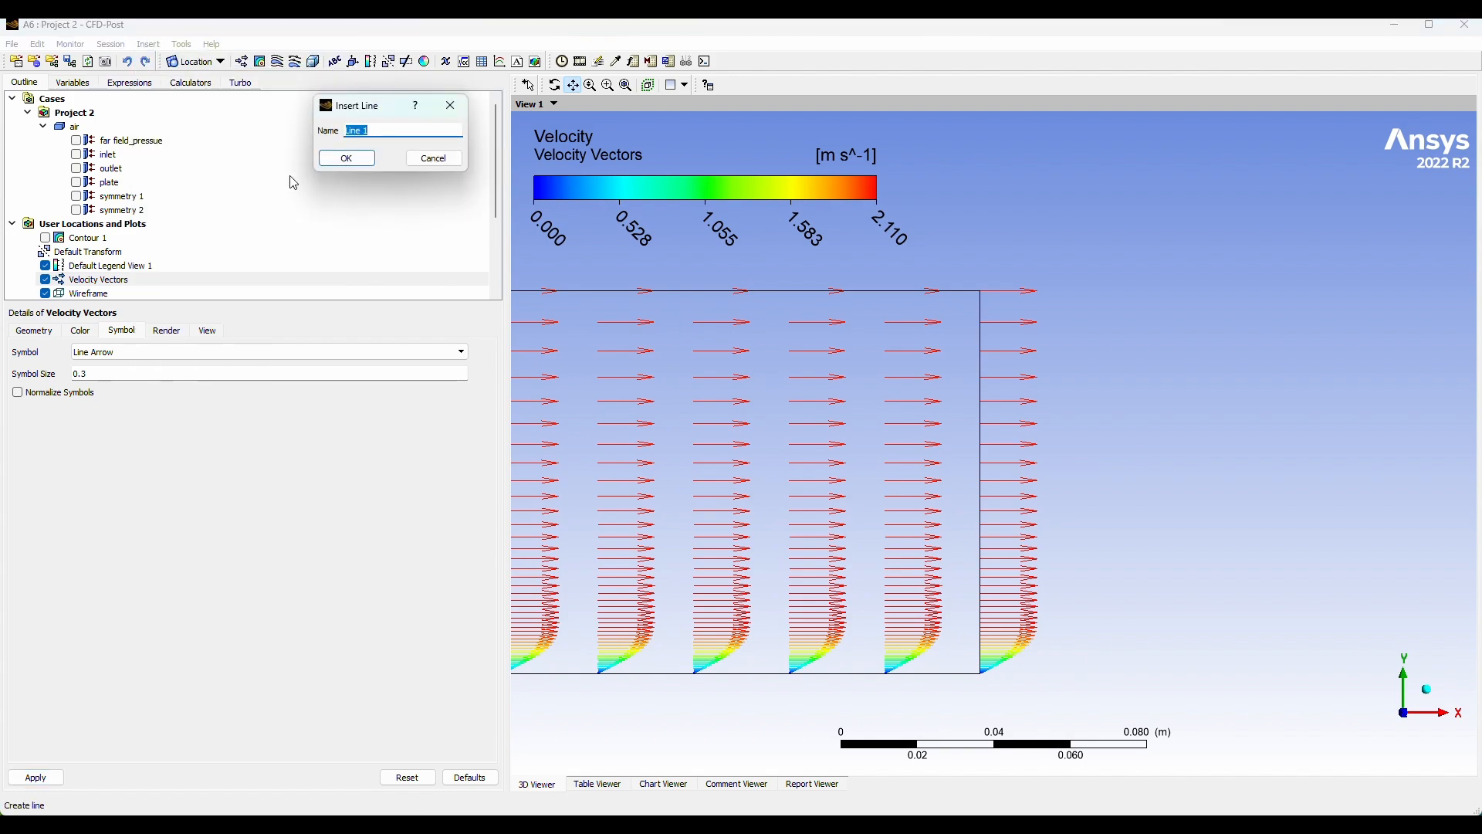
left_click(335, 161)
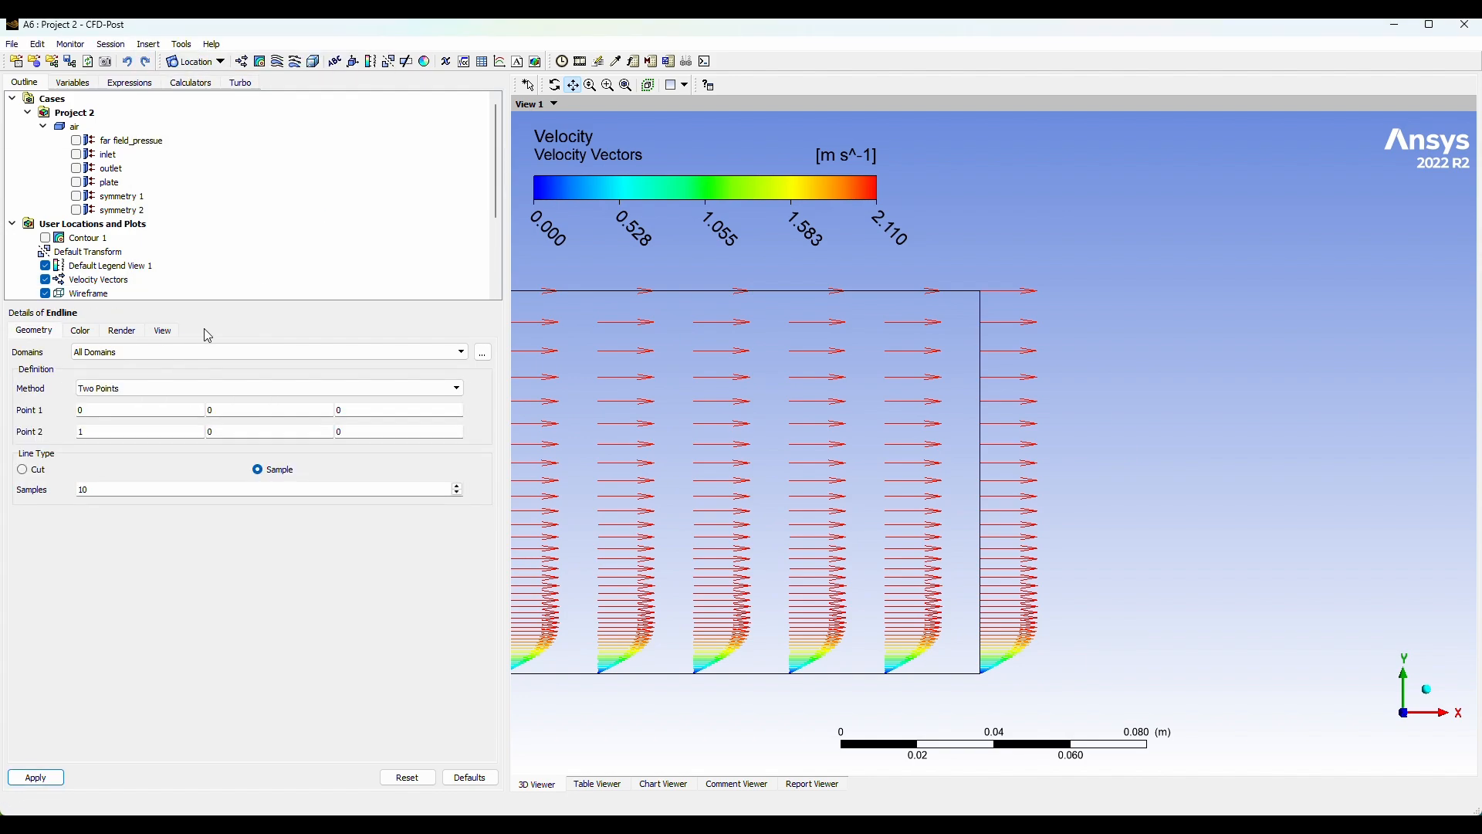
Step: Define Endline by two points, (0.9999, 0, 0) and (0.9999, 0.1, 0), with 100 samples
left_click(101, 428)
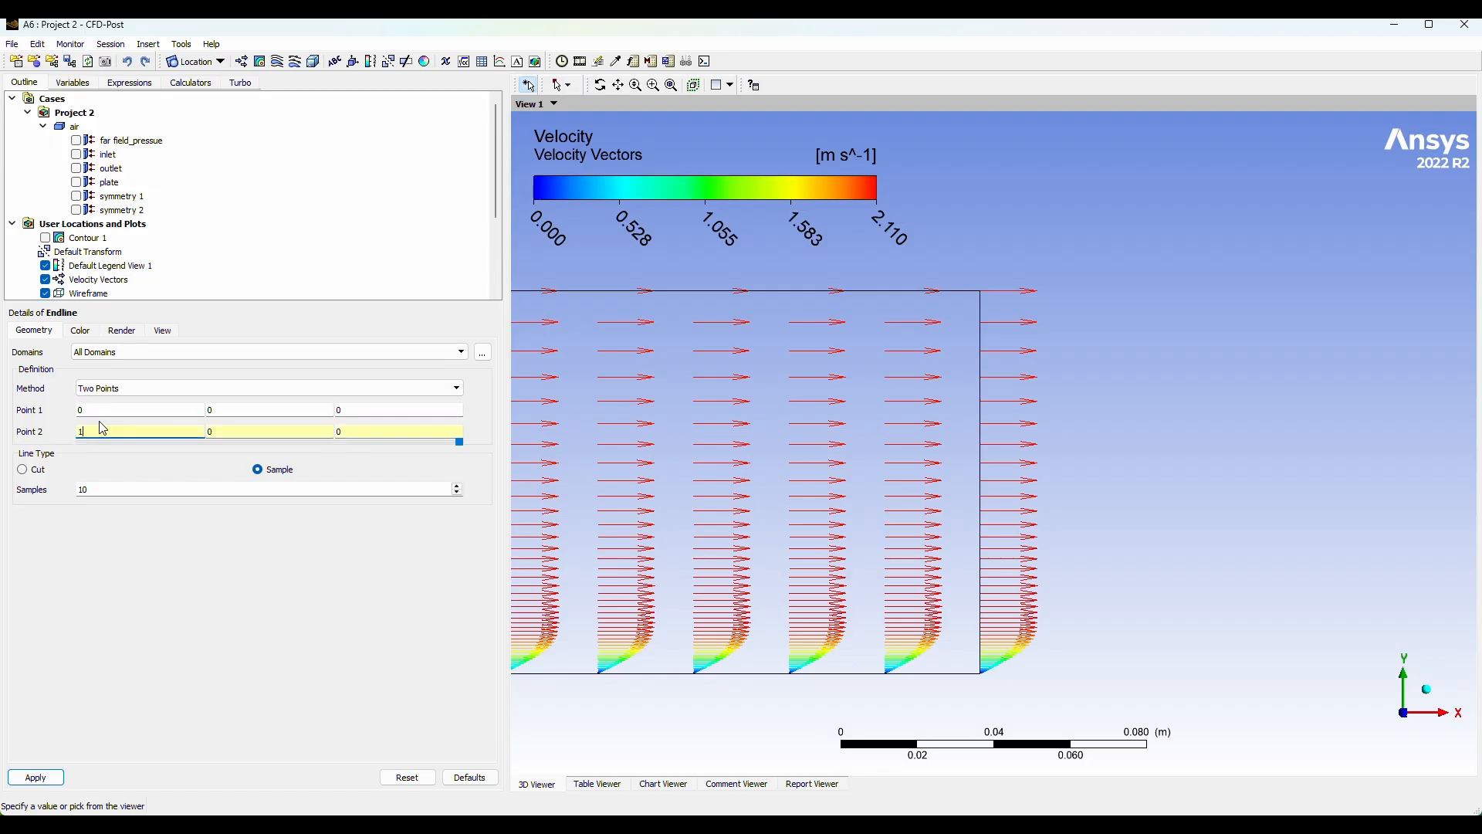
left_click(106, 415)
left_click(134, 433)
left_click(124, 412)
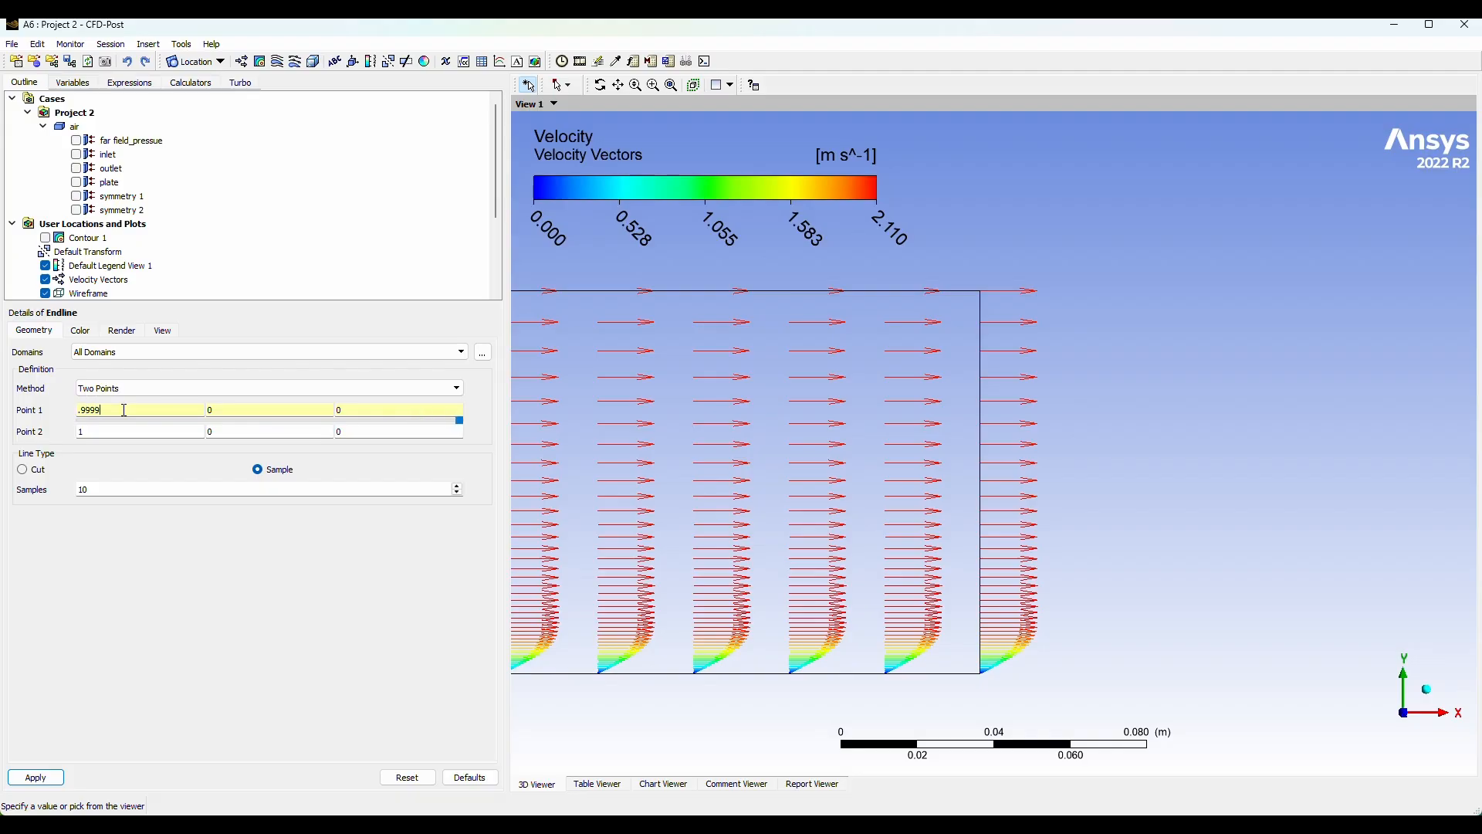
type(".9999")
left_click(135, 433)
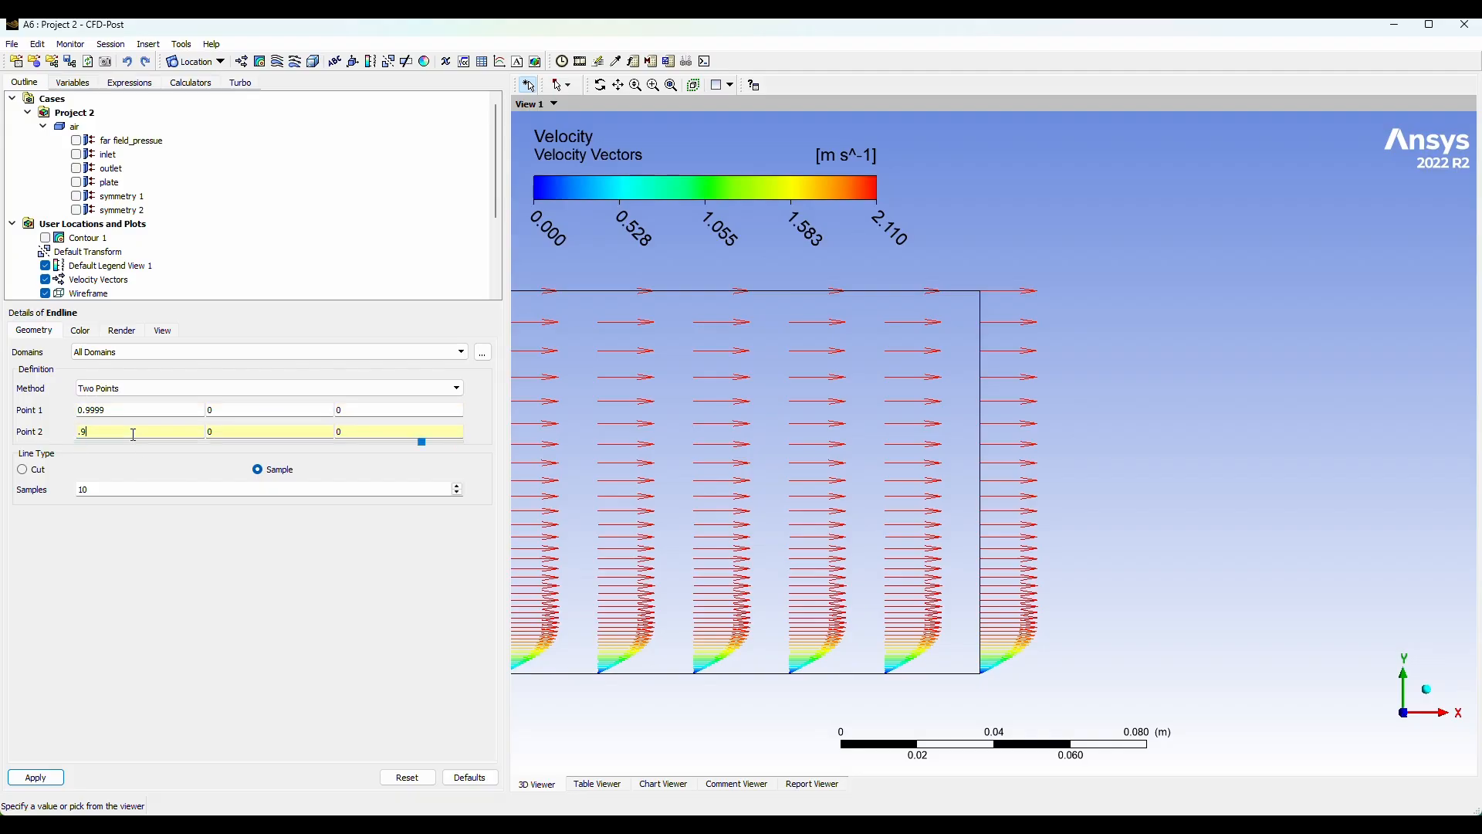
left_click(223, 433)
key("BackSpace")
type(".1")
key("Return")
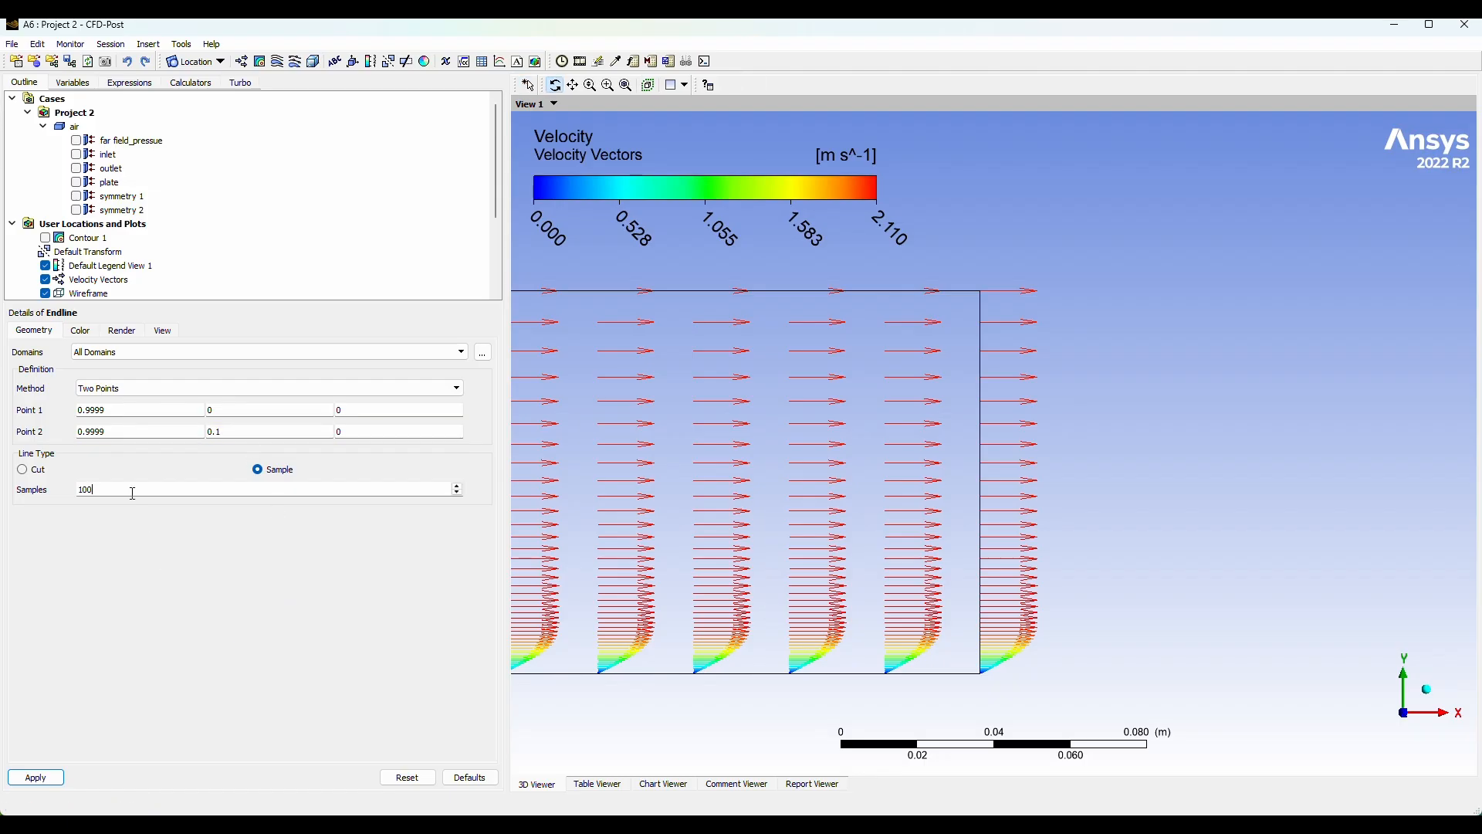
left_click(34, 777)
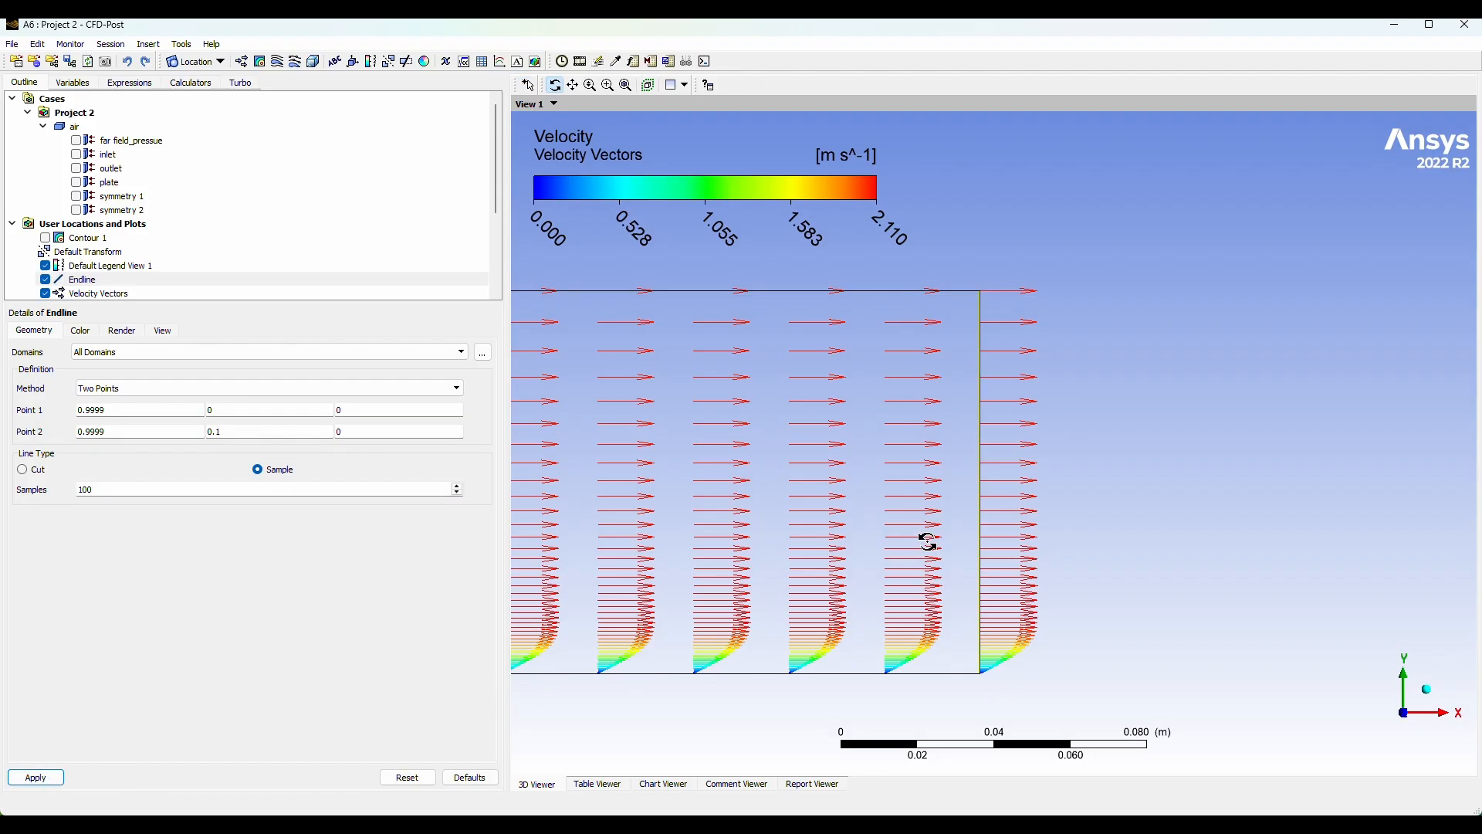
Step: Insert another line location named x75 cm
scroll(975, 517, "down", 2)
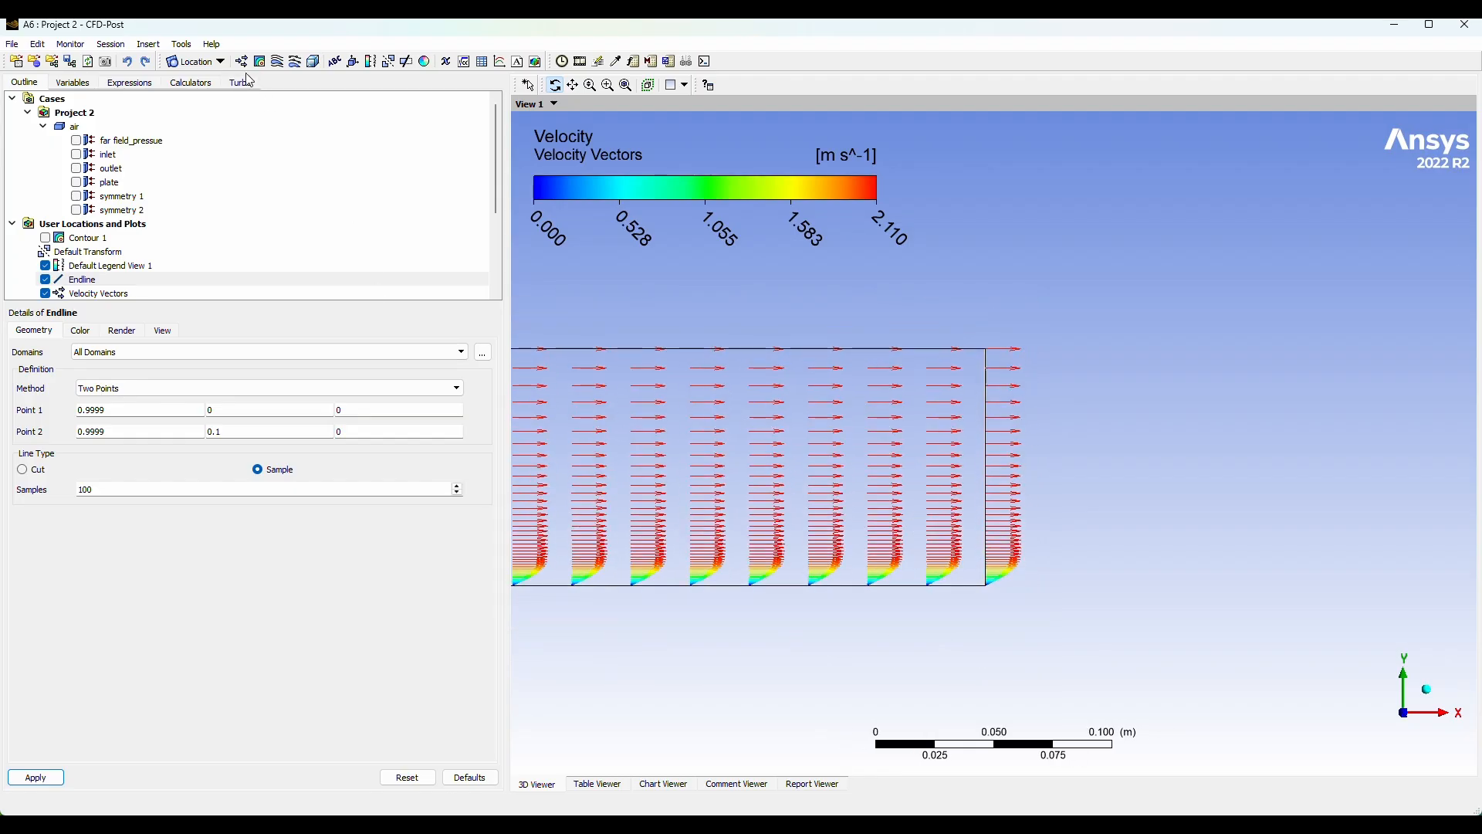
left_click(220, 62)
left_click(193, 113)
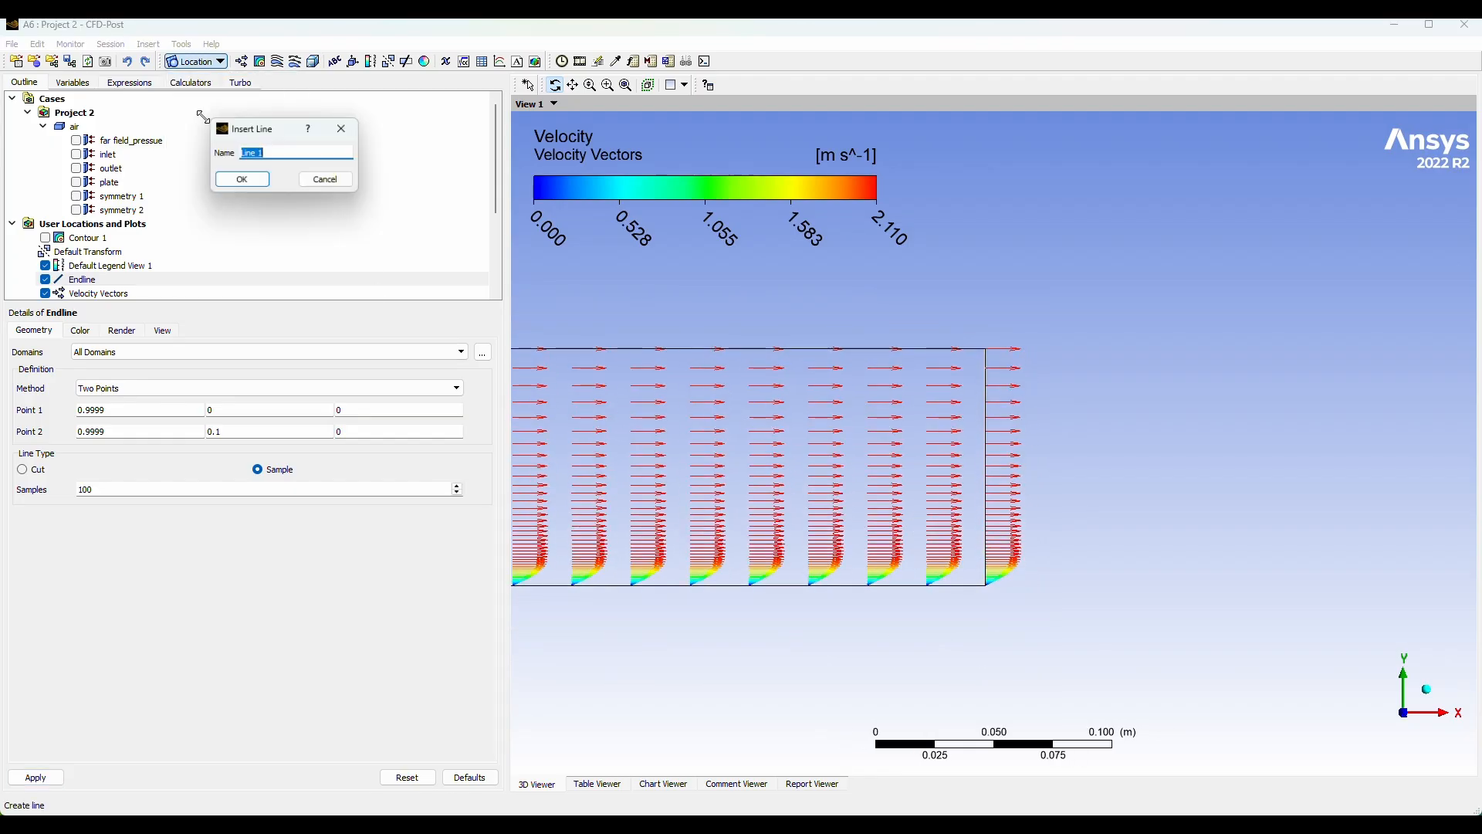
type("x")
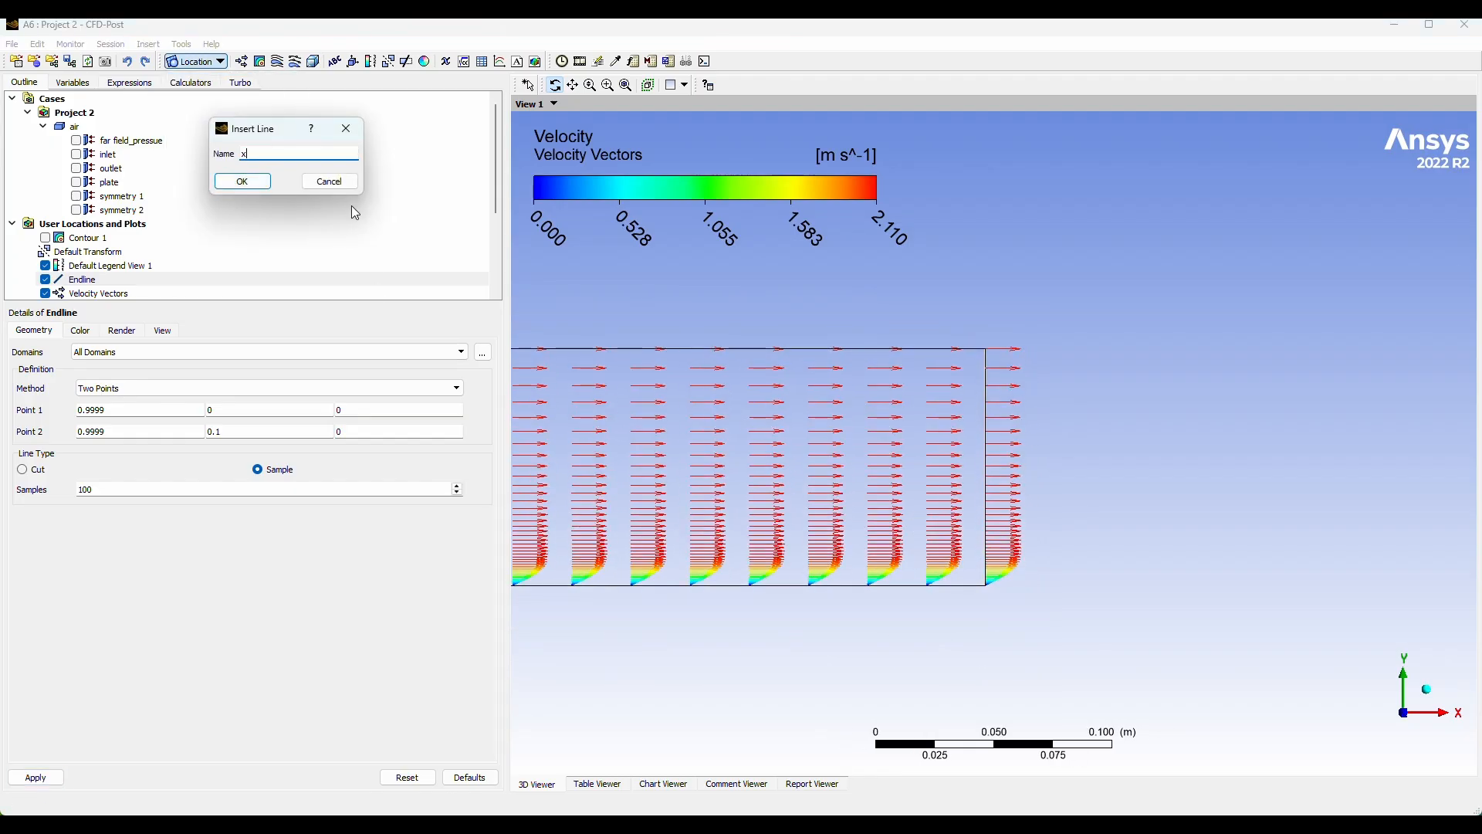
type("75 cm")
left_click(231, 184)
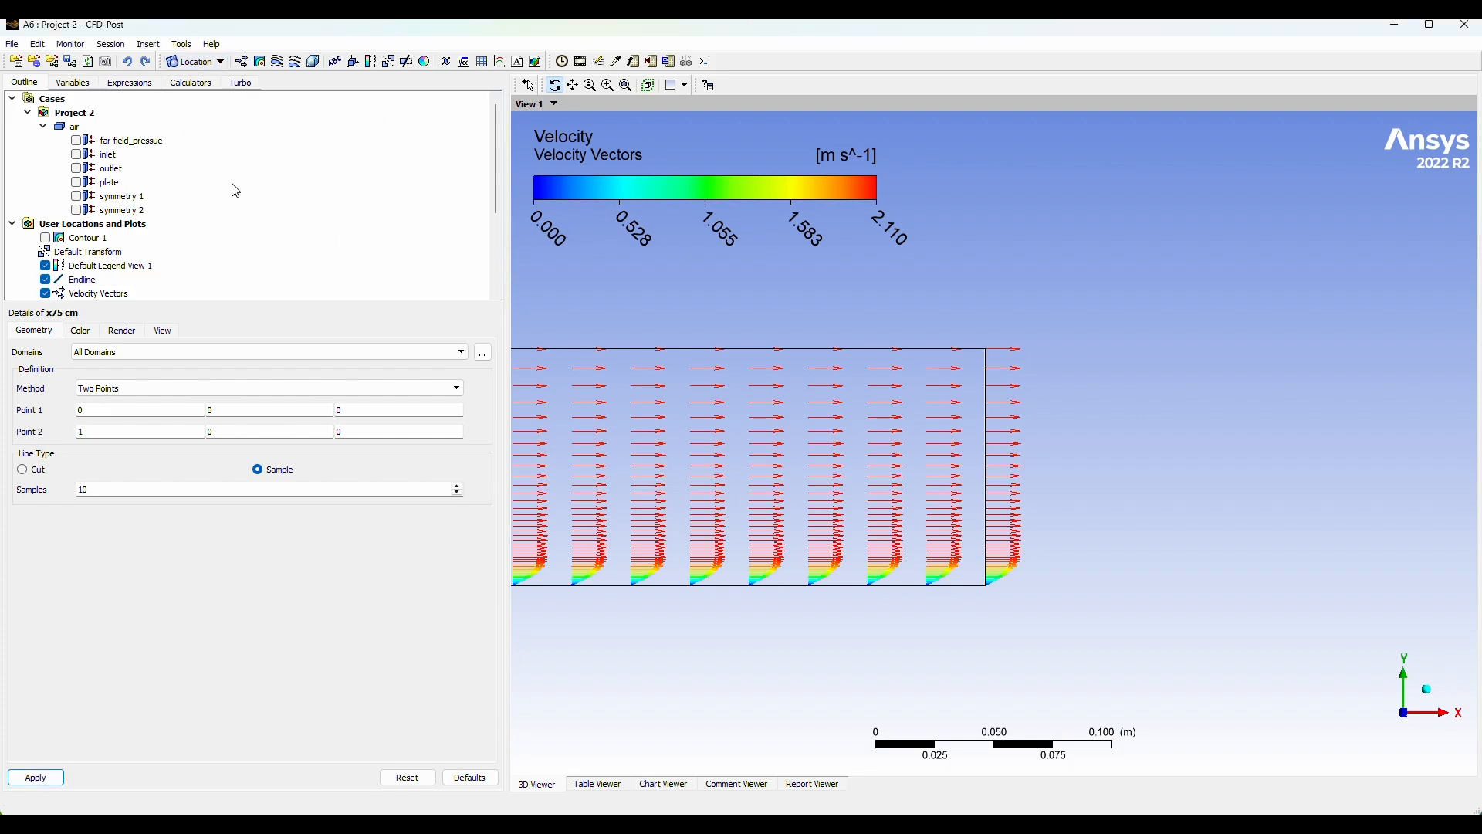
Step: Define the x75 cm line from (0.75, 0, 0) to (0.75, 0.1, 0) with 100 samples
left_click(117, 409)
type(".")
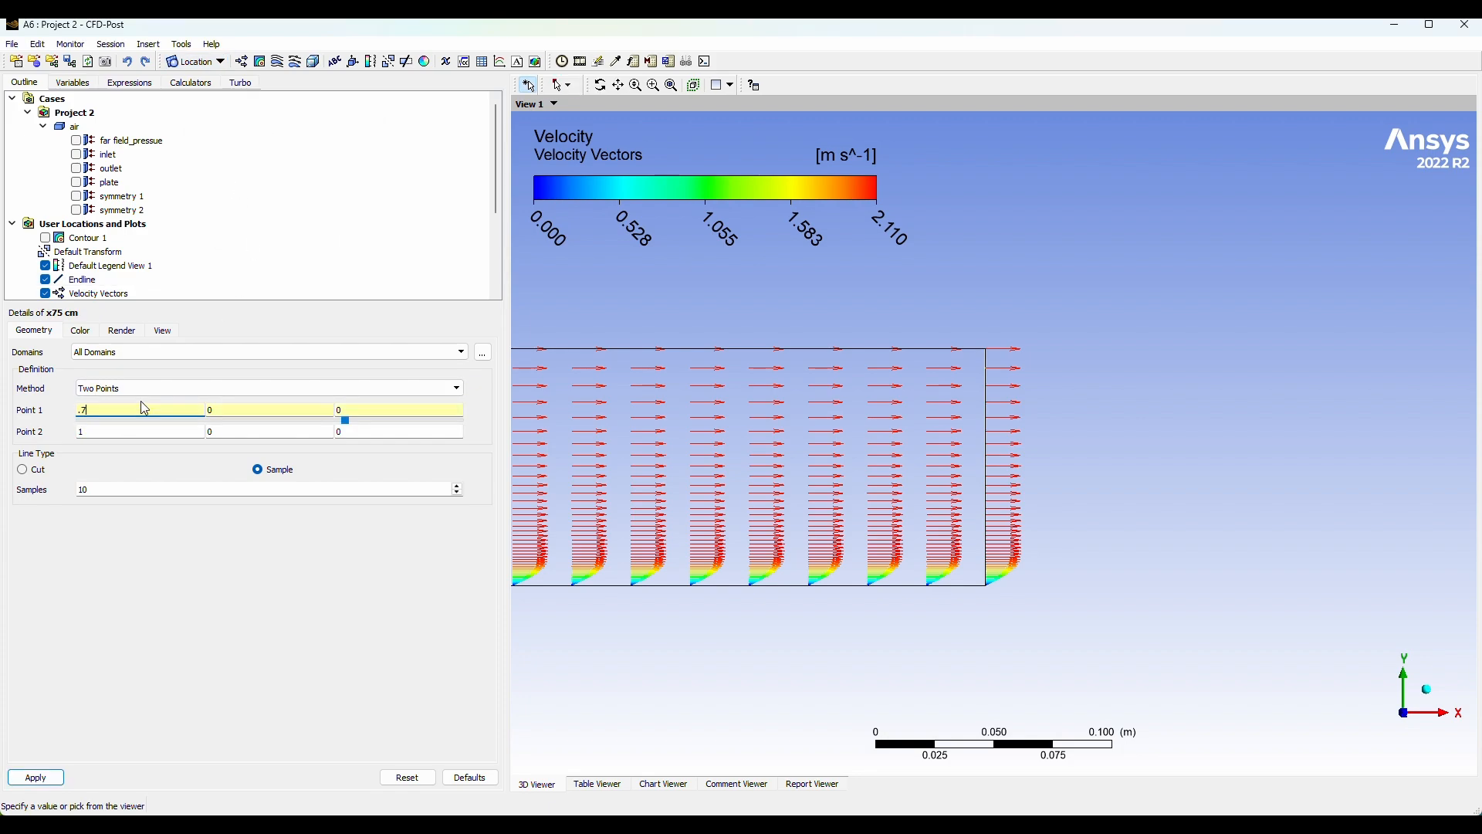
type("75")
left_click(132, 428)
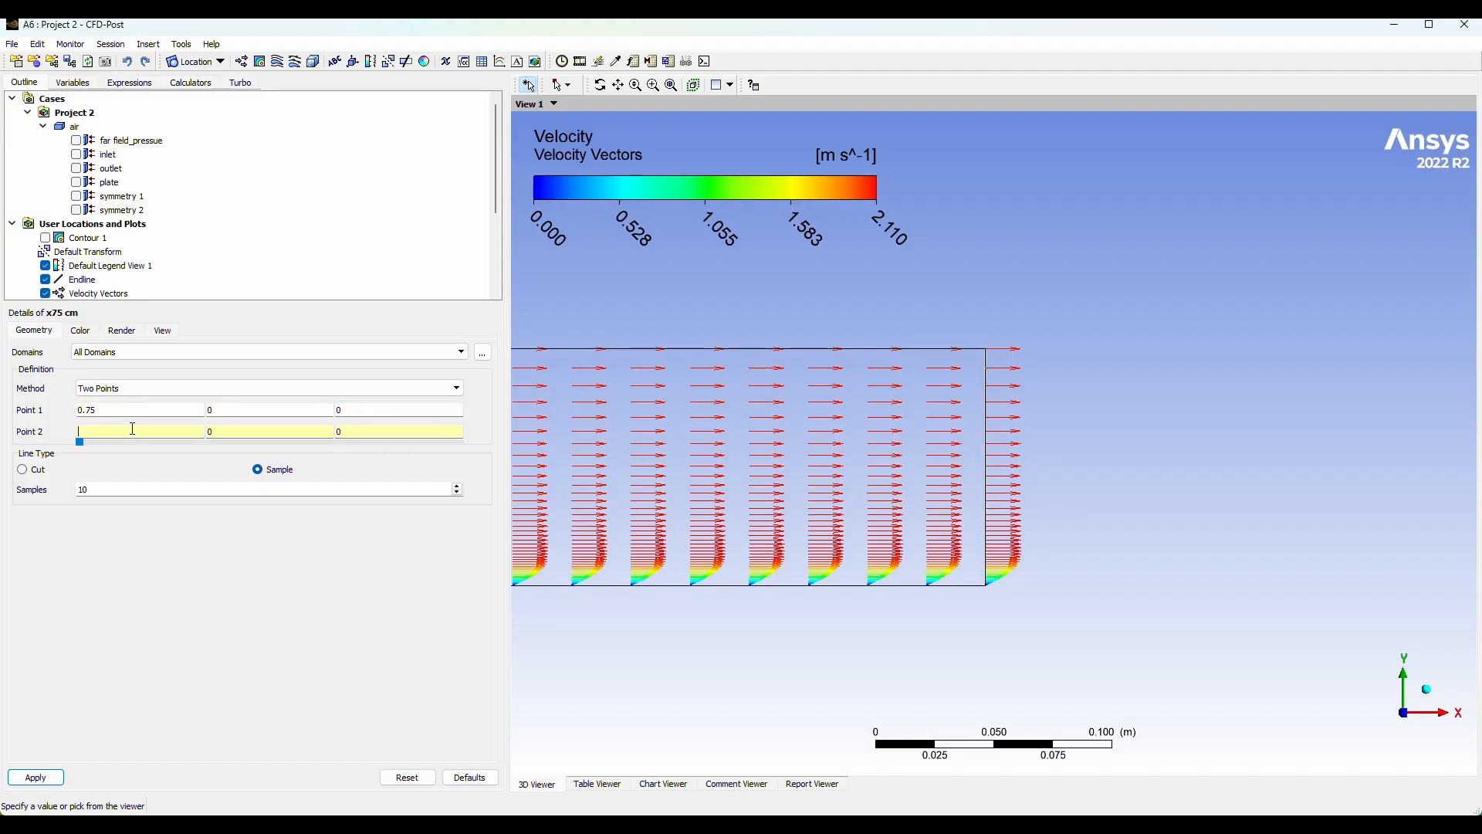
type(".75")
left_click(220, 431)
left_click(172, 640)
left_click(100, 490)
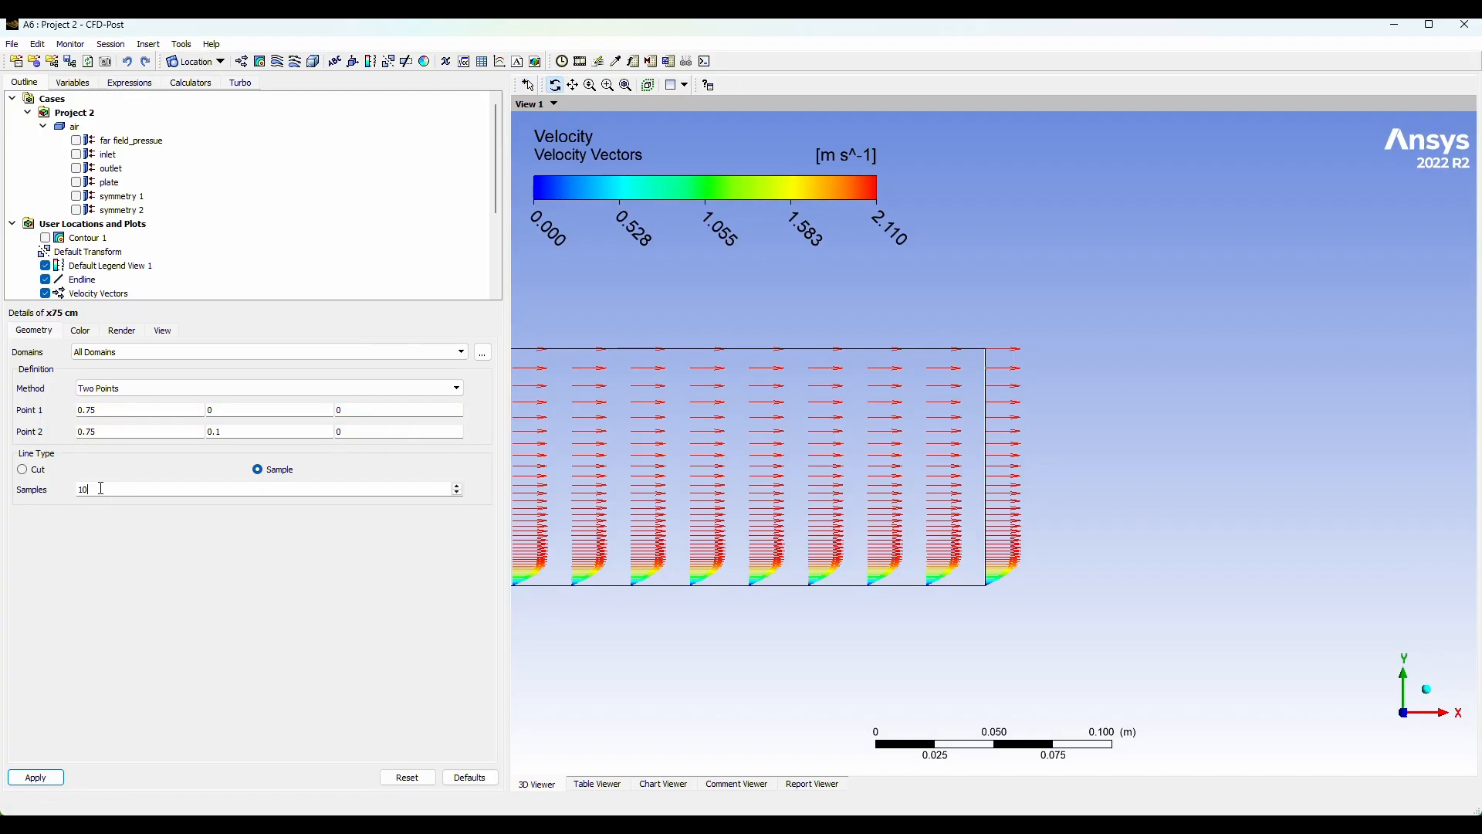
type("0")
left_click(36, 777)
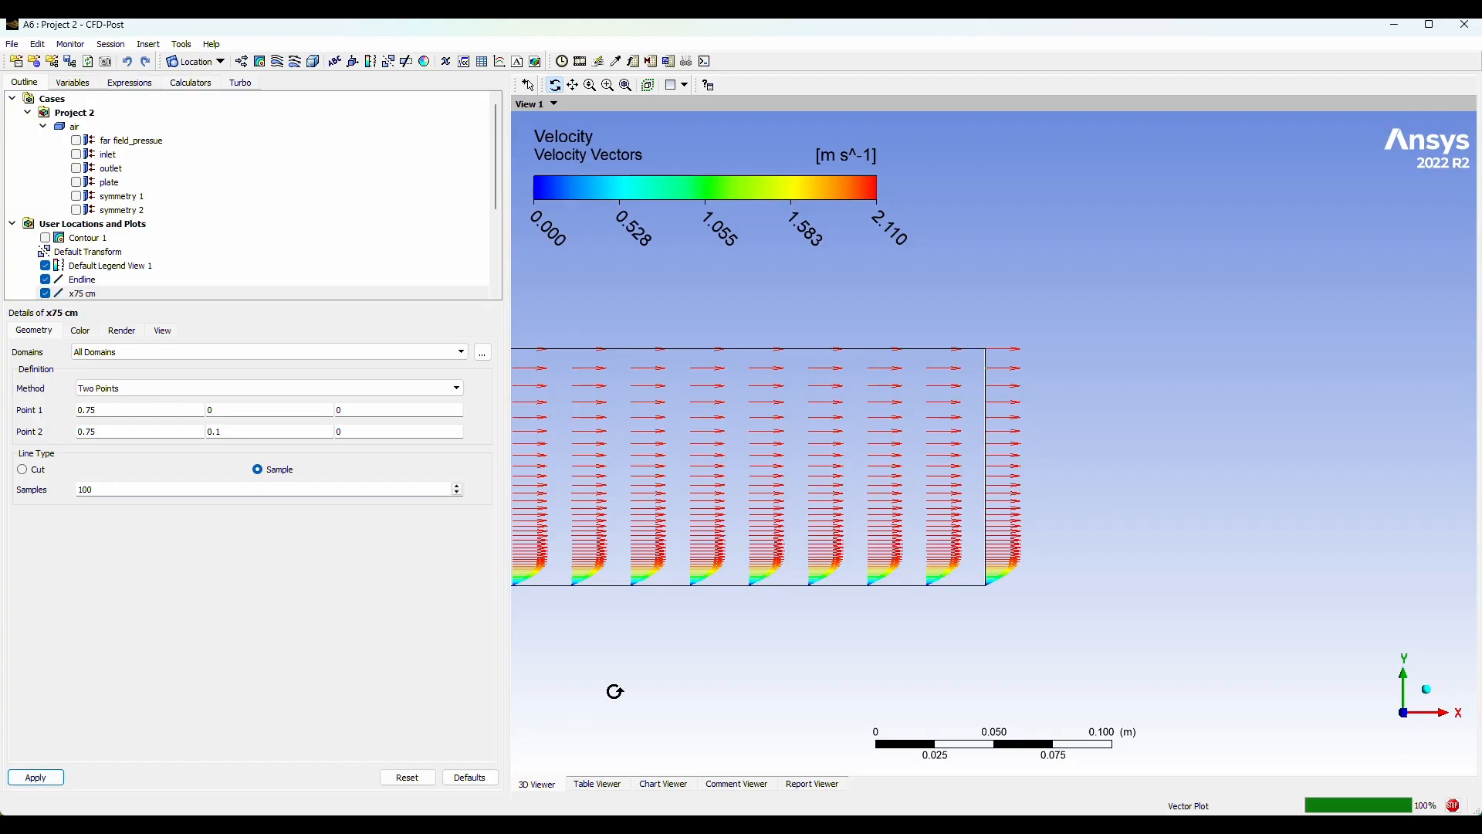
Step: Insert another line location named x35
left_click_drag(612, 692, 871, 607)
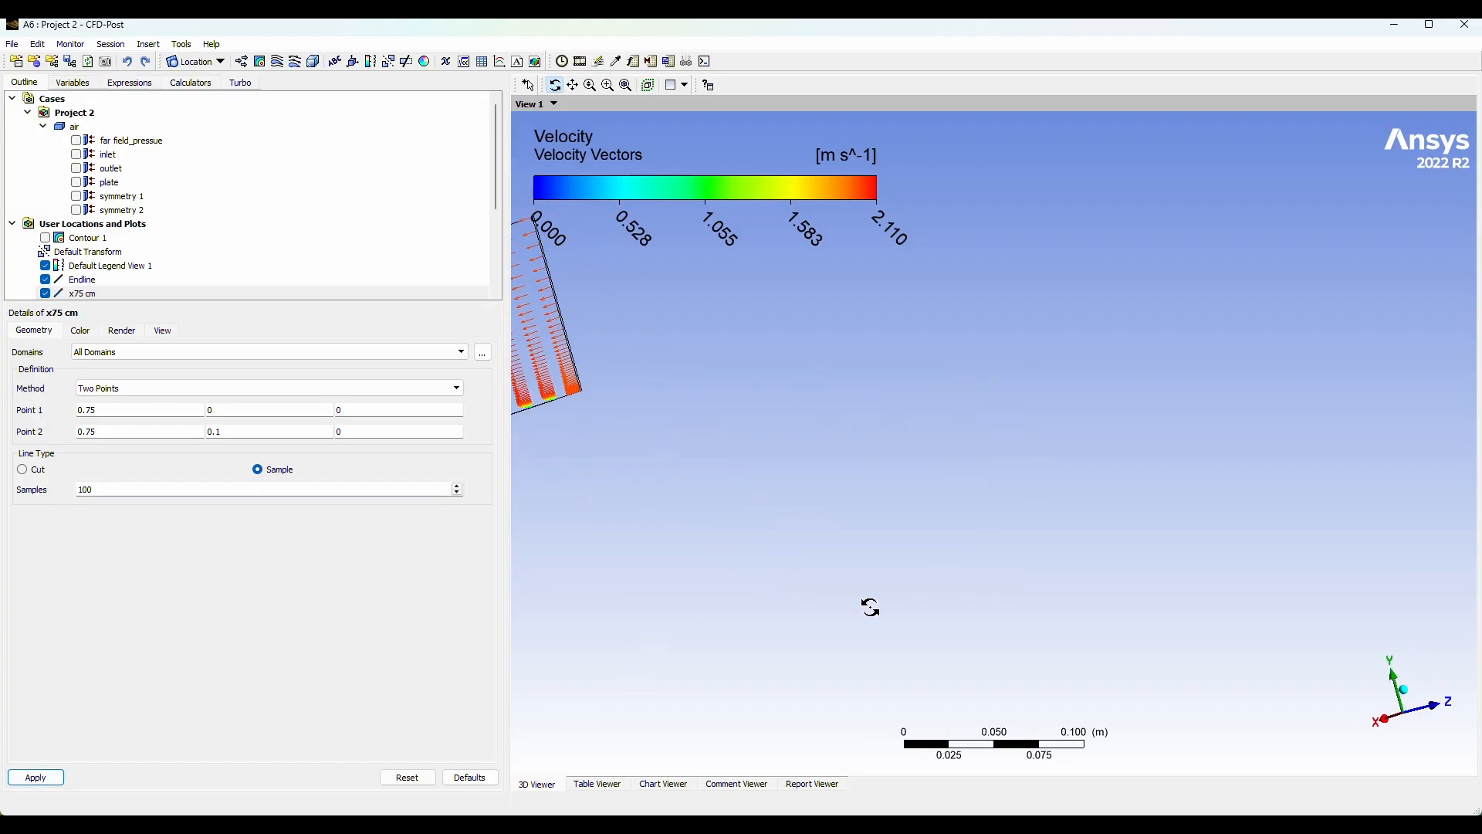
left_click(1434, 704)
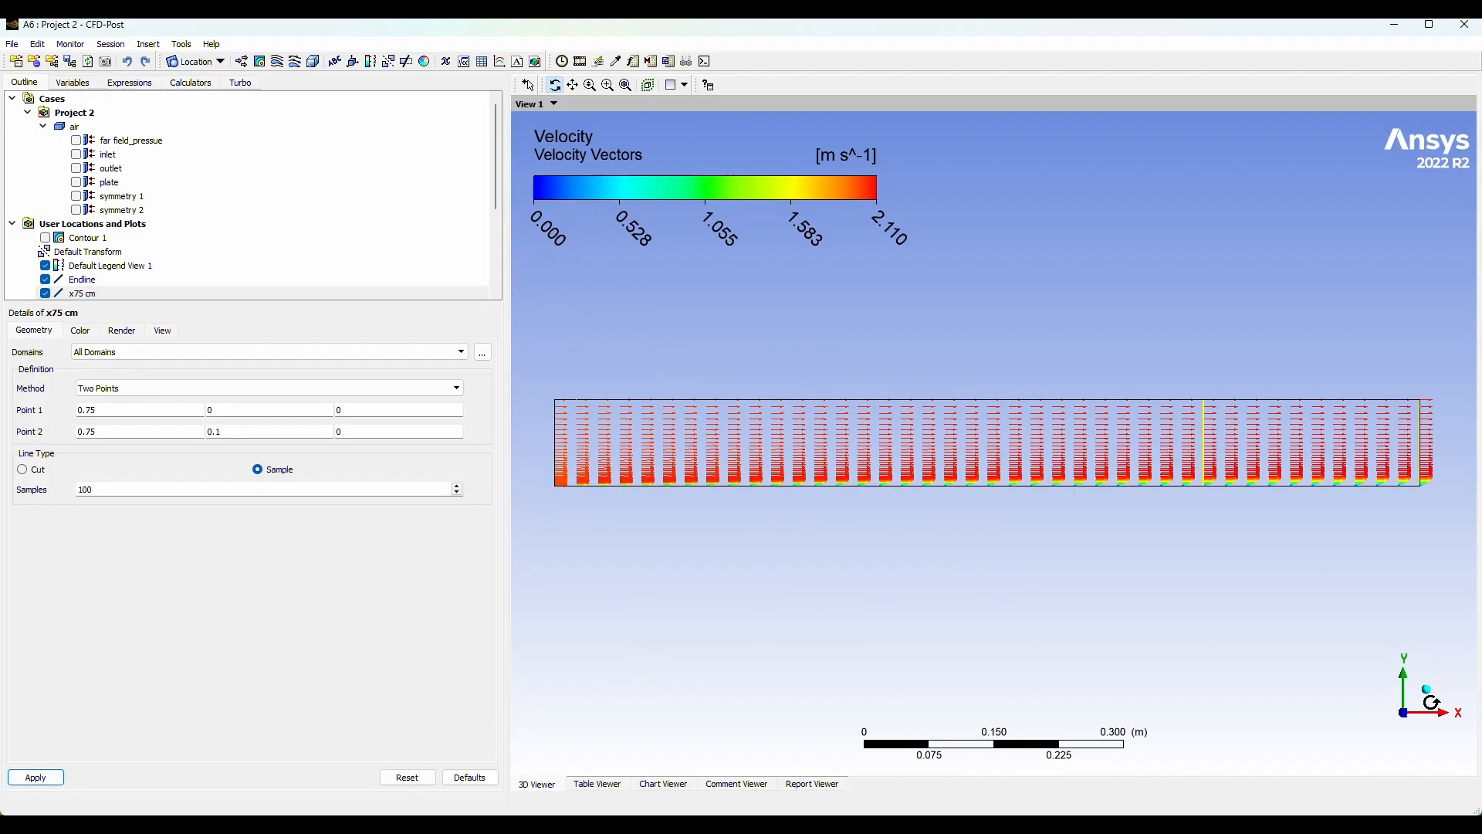
left_click(572, 84)
scroll(1272, 447, "up", 1)
scroll(1272, 447, "up", 1)
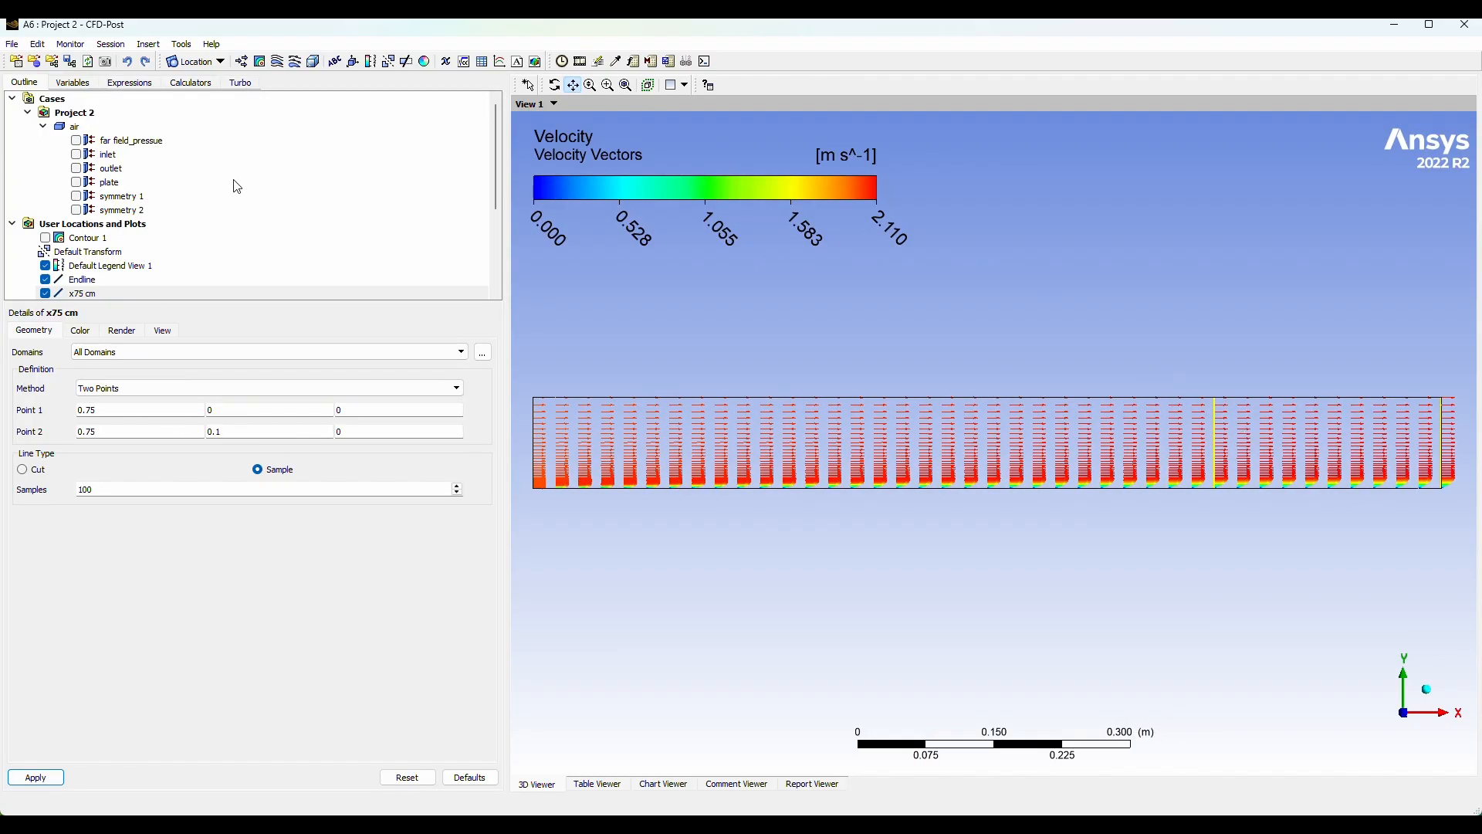
left_click(195, 61)
left_click(206, 112)
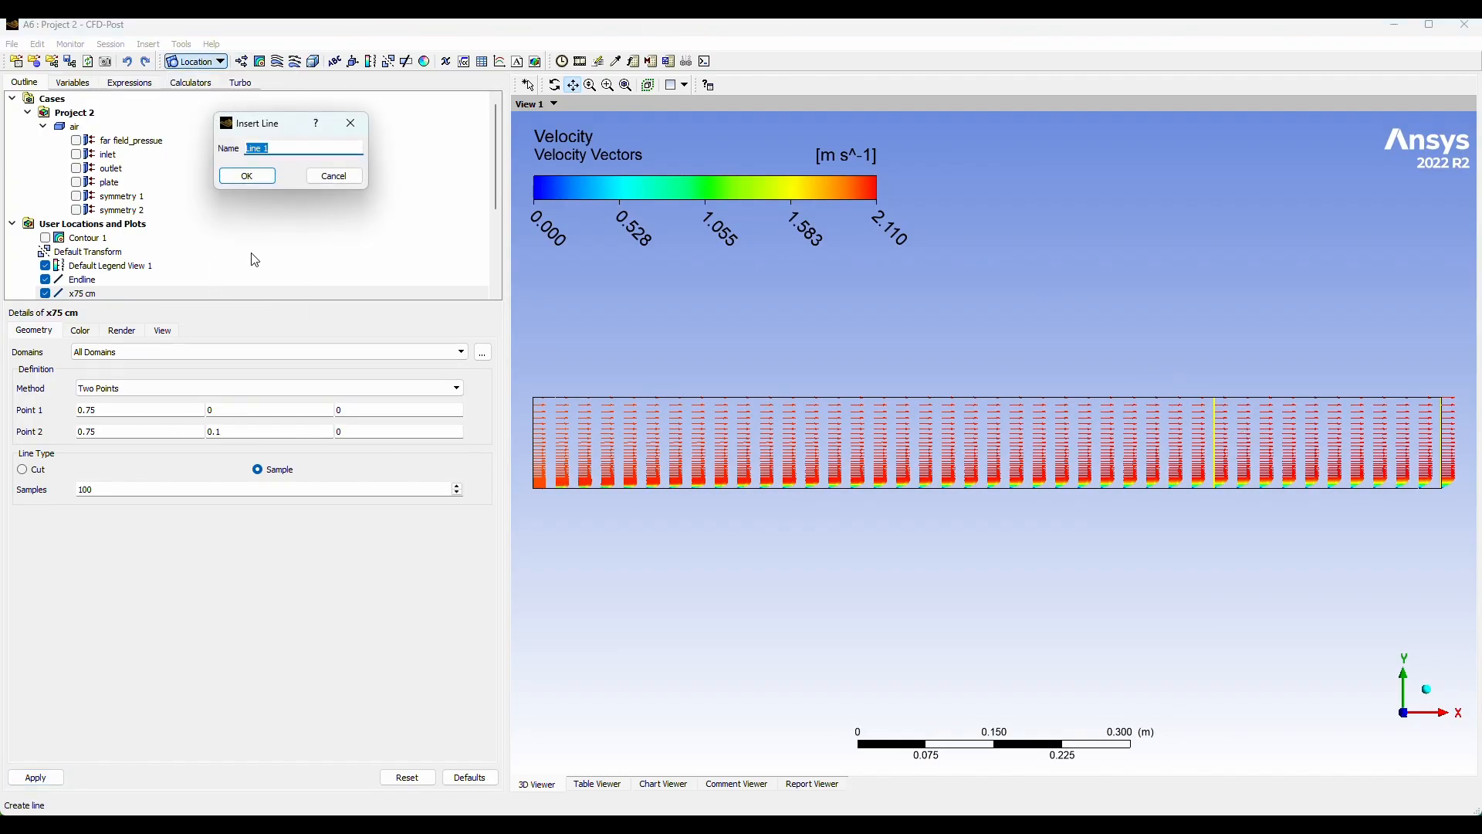
type("c3")
left_click(247, 176)
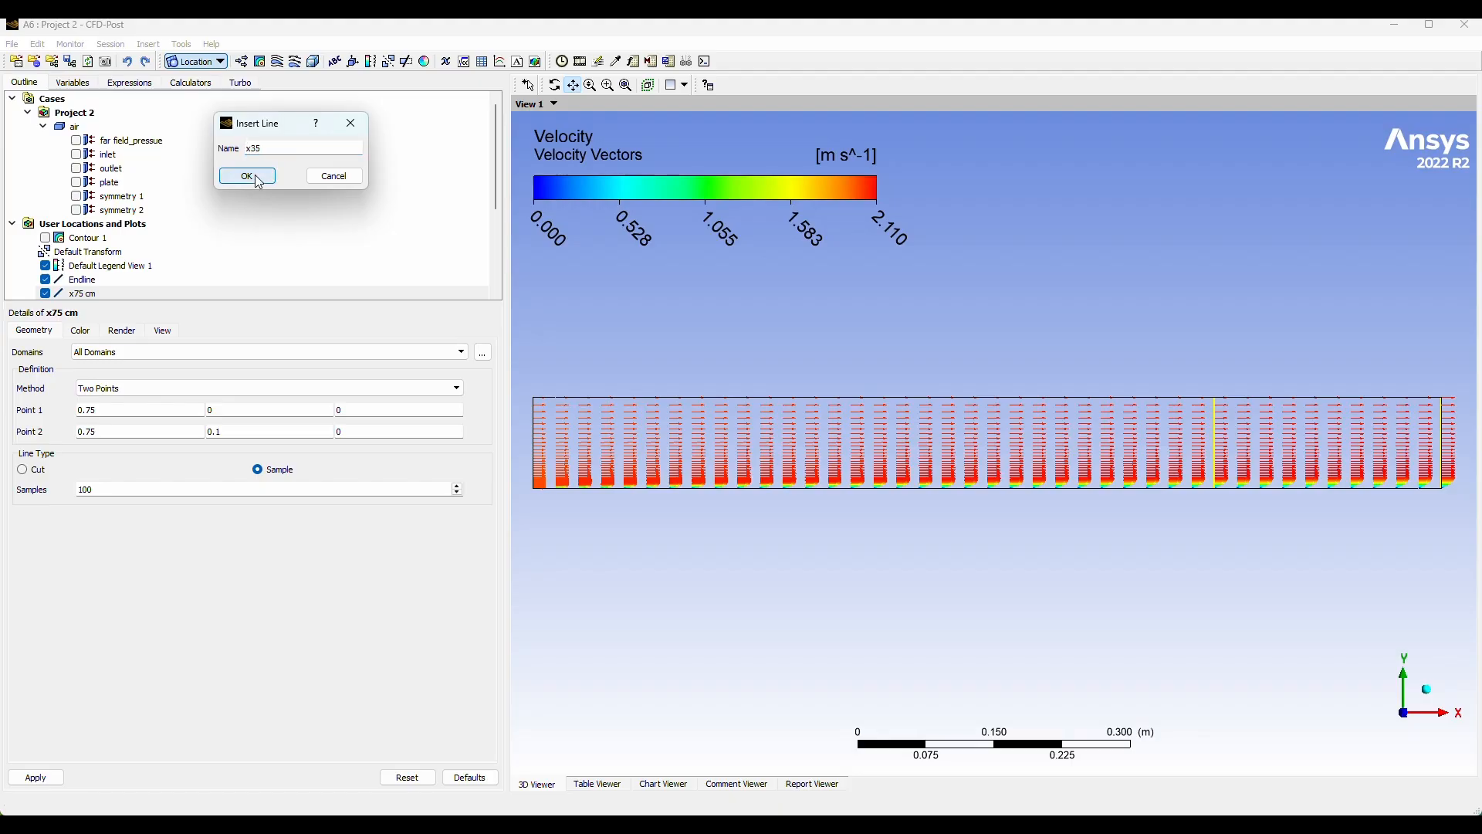
Step: Define the x35 line by two points, (0.35, 0, 0) and (0.35, 0.1, 0), with 100 samples
left_click(111, 414)
type(".")
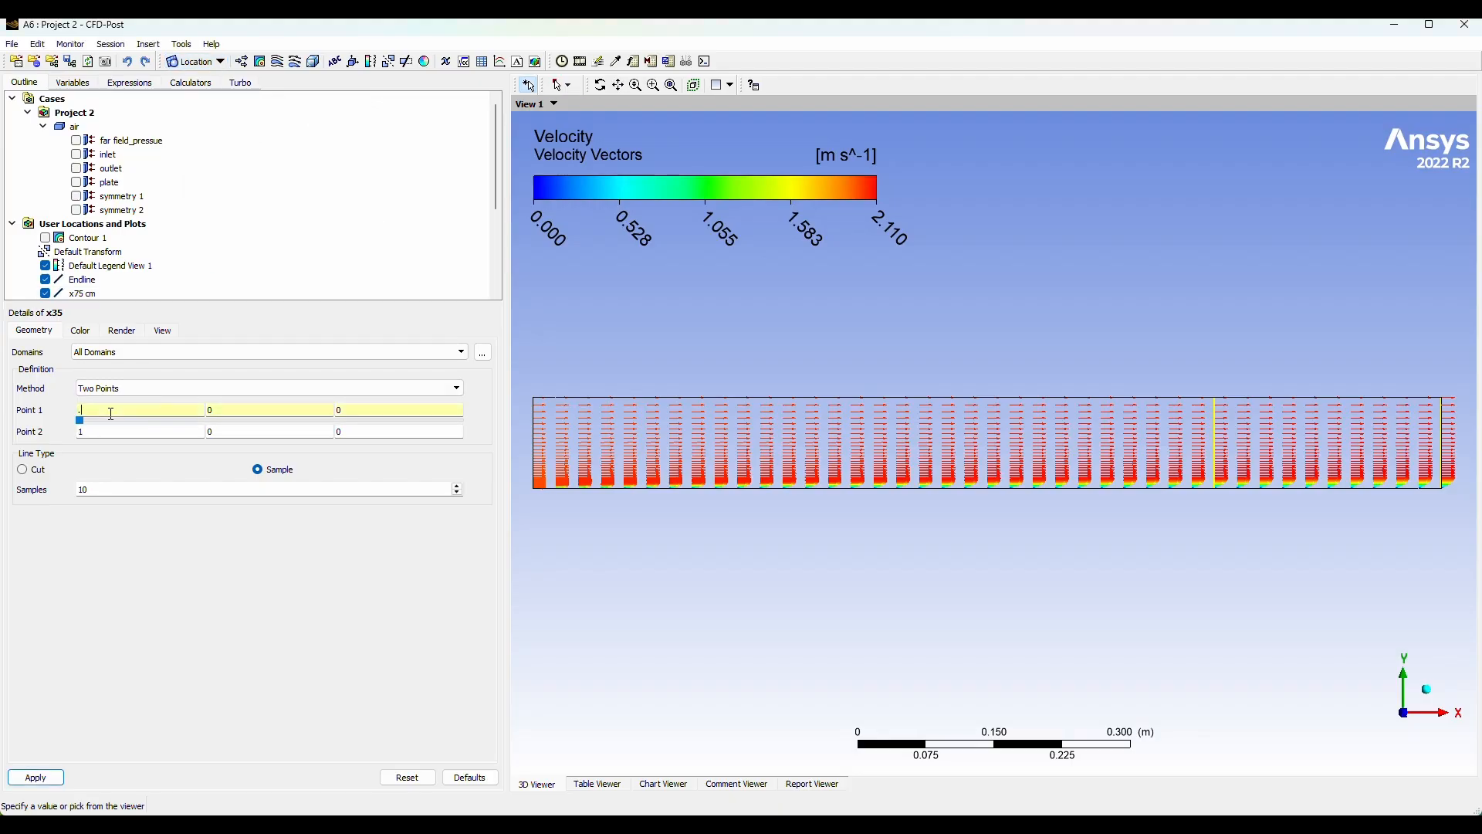
type("35")
left_click(104, 431)
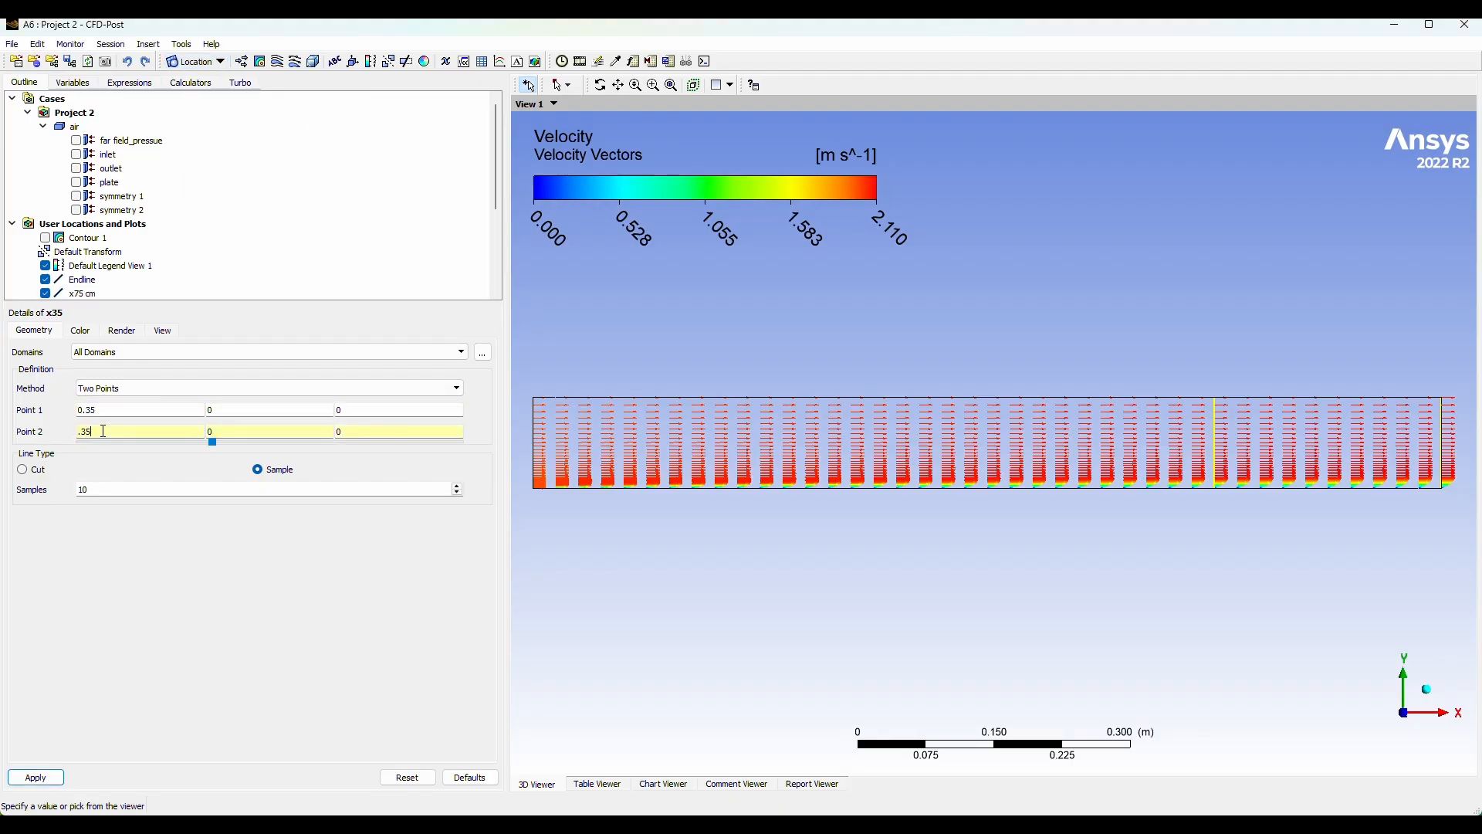
left_click(189, 572)
type("0")
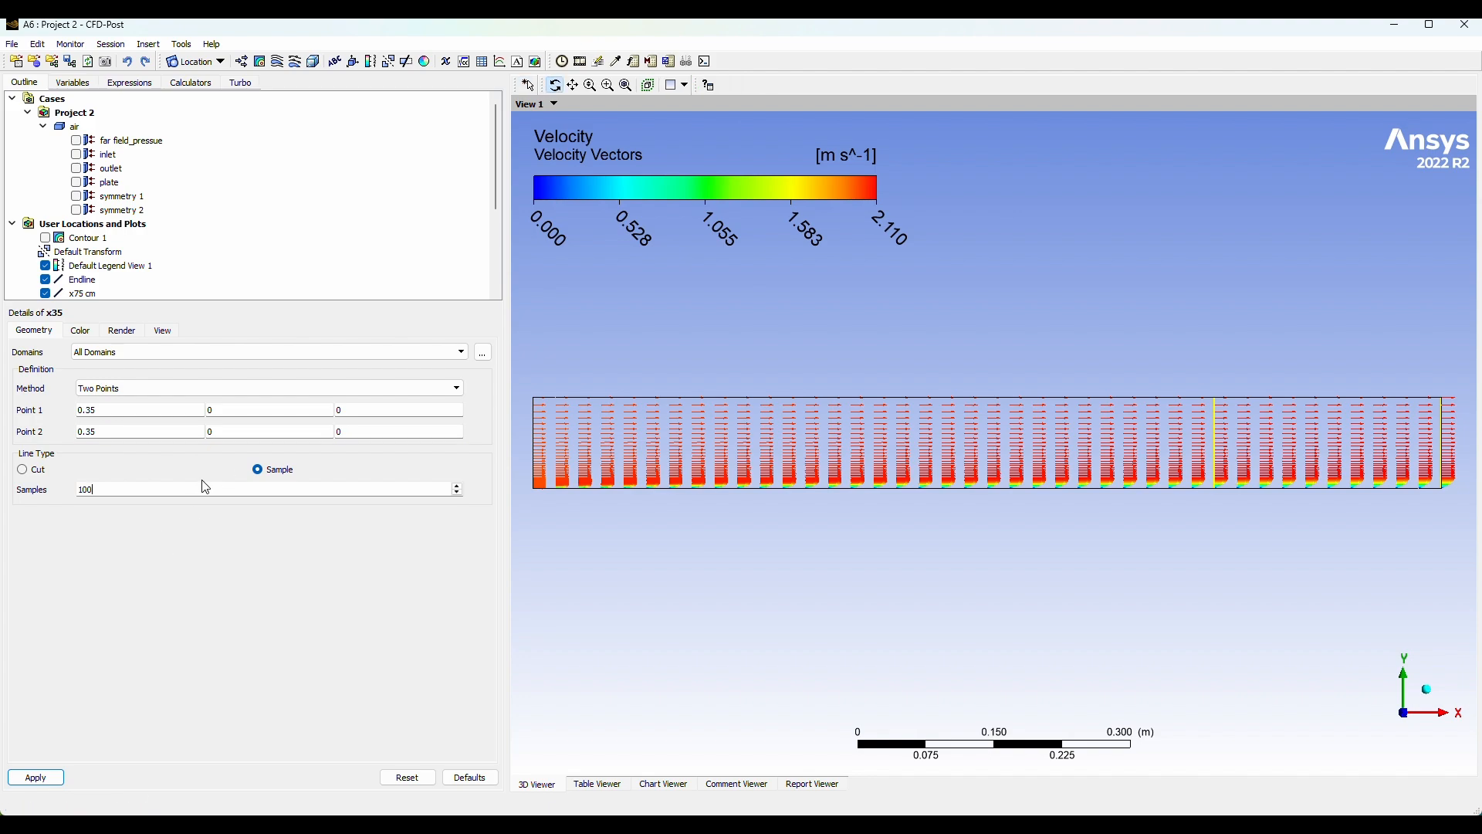
left_click(220, 431)
key("BackSpace")
type(".1")
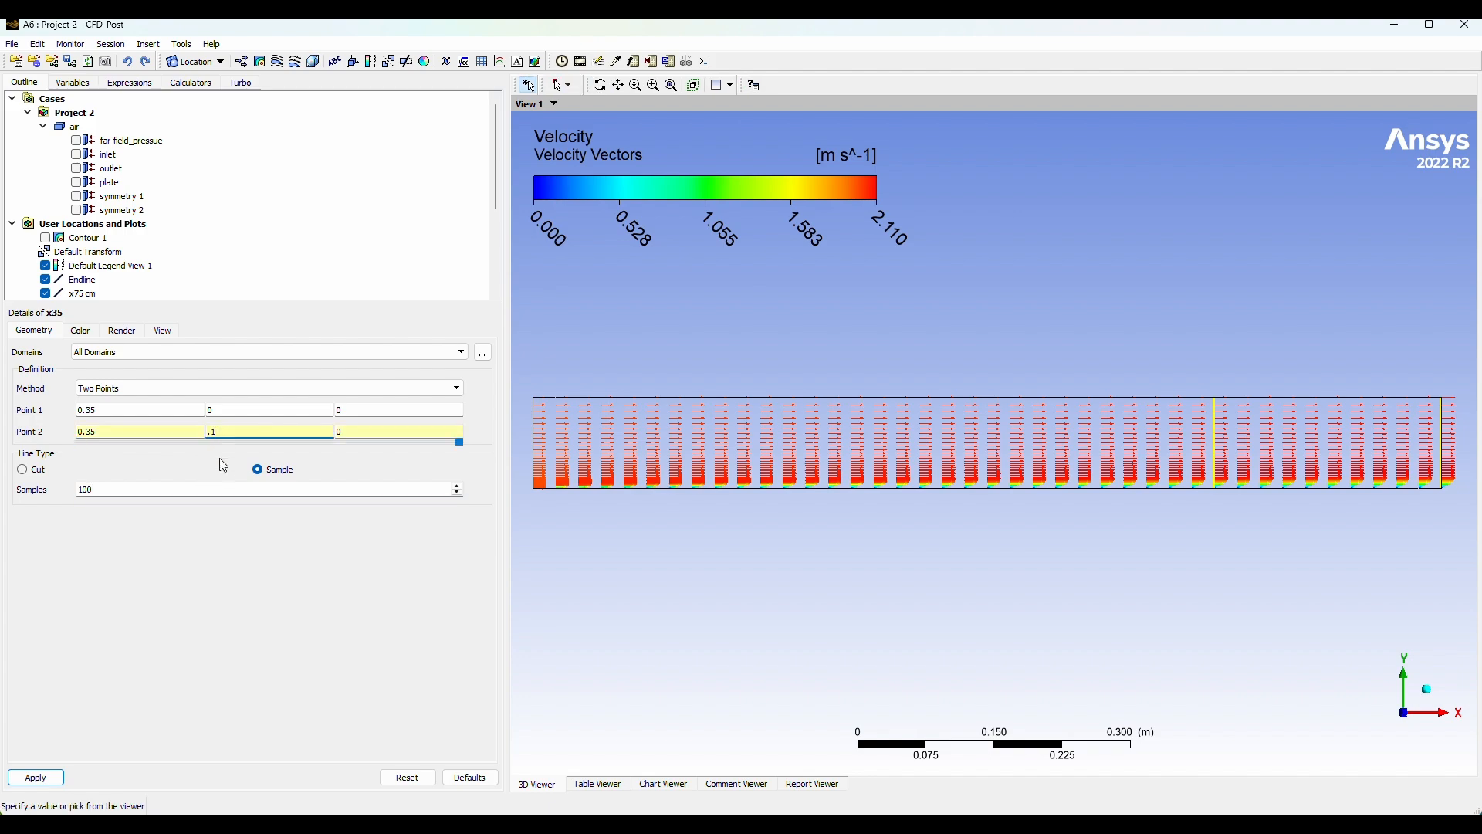
left_click(35, 777)
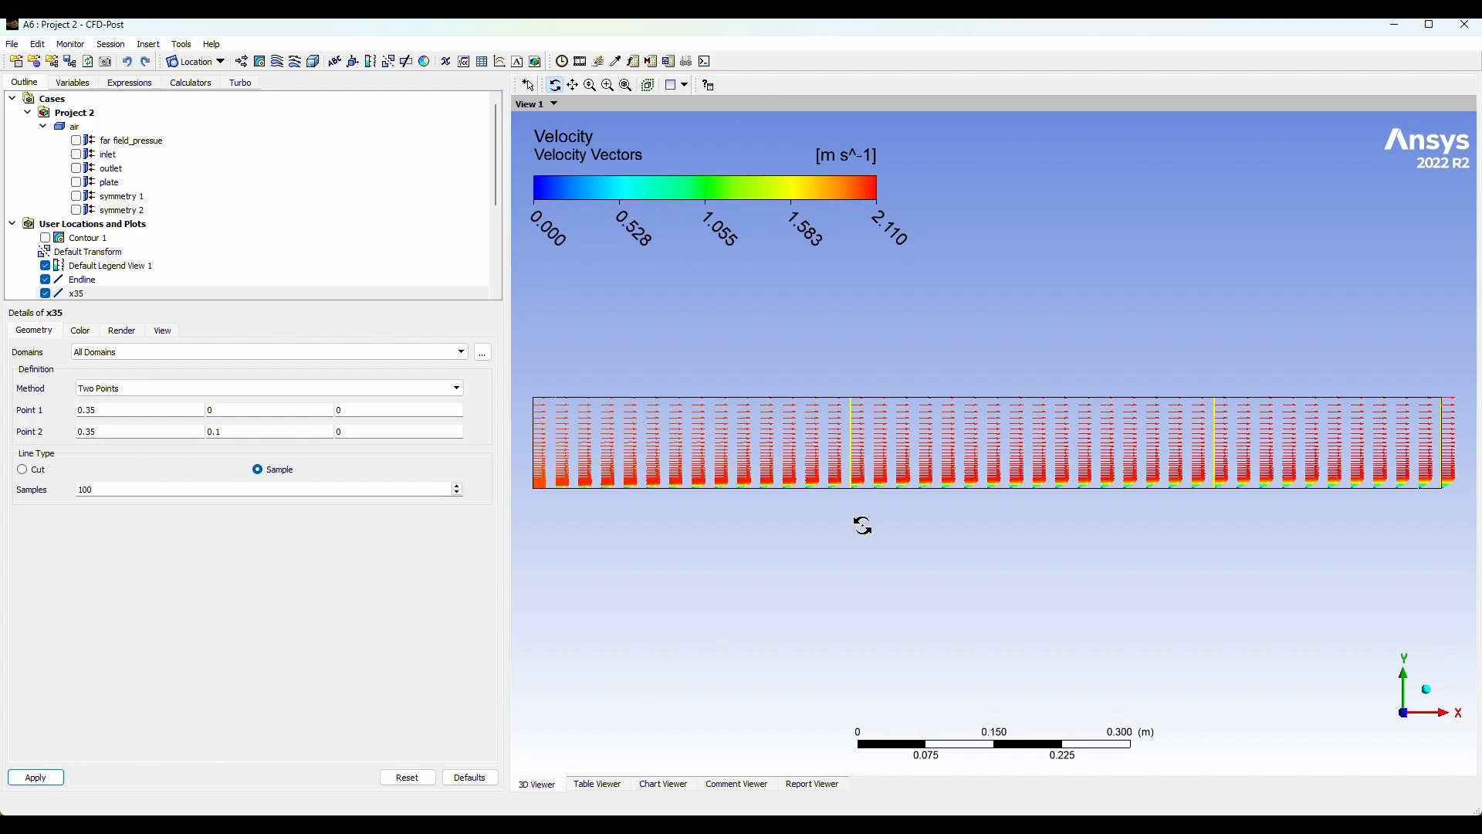
Step: Insert a new chart with the default name and title it "Velocity Profile @ x = 35 cm"
left_click(572, 85)
scroll(854, 385, "down", 1)
scroll(850, 386, "up", 3)
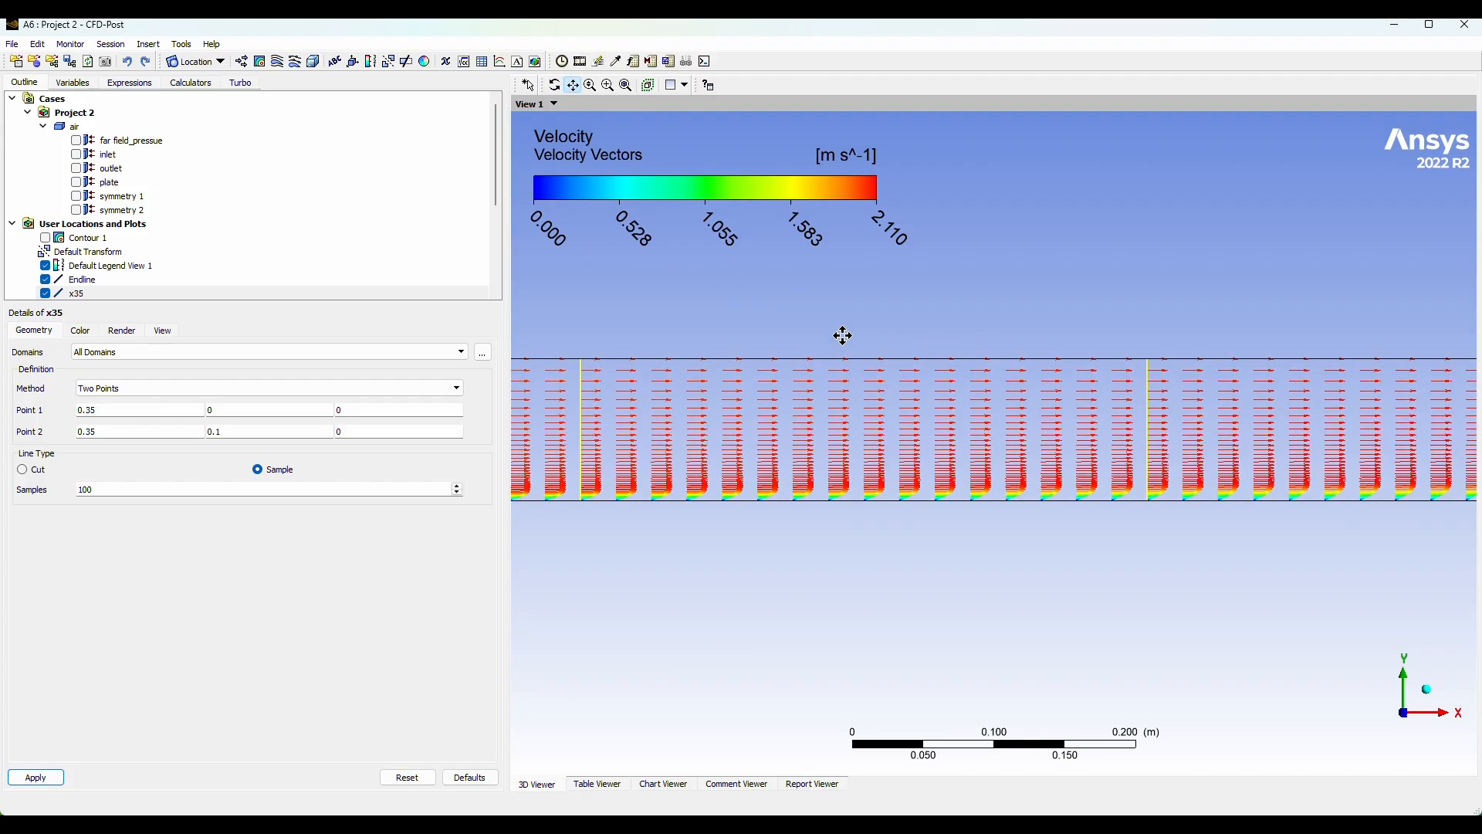
left_click_drag(840, 334, 847, 375)
left_click(665, 785)
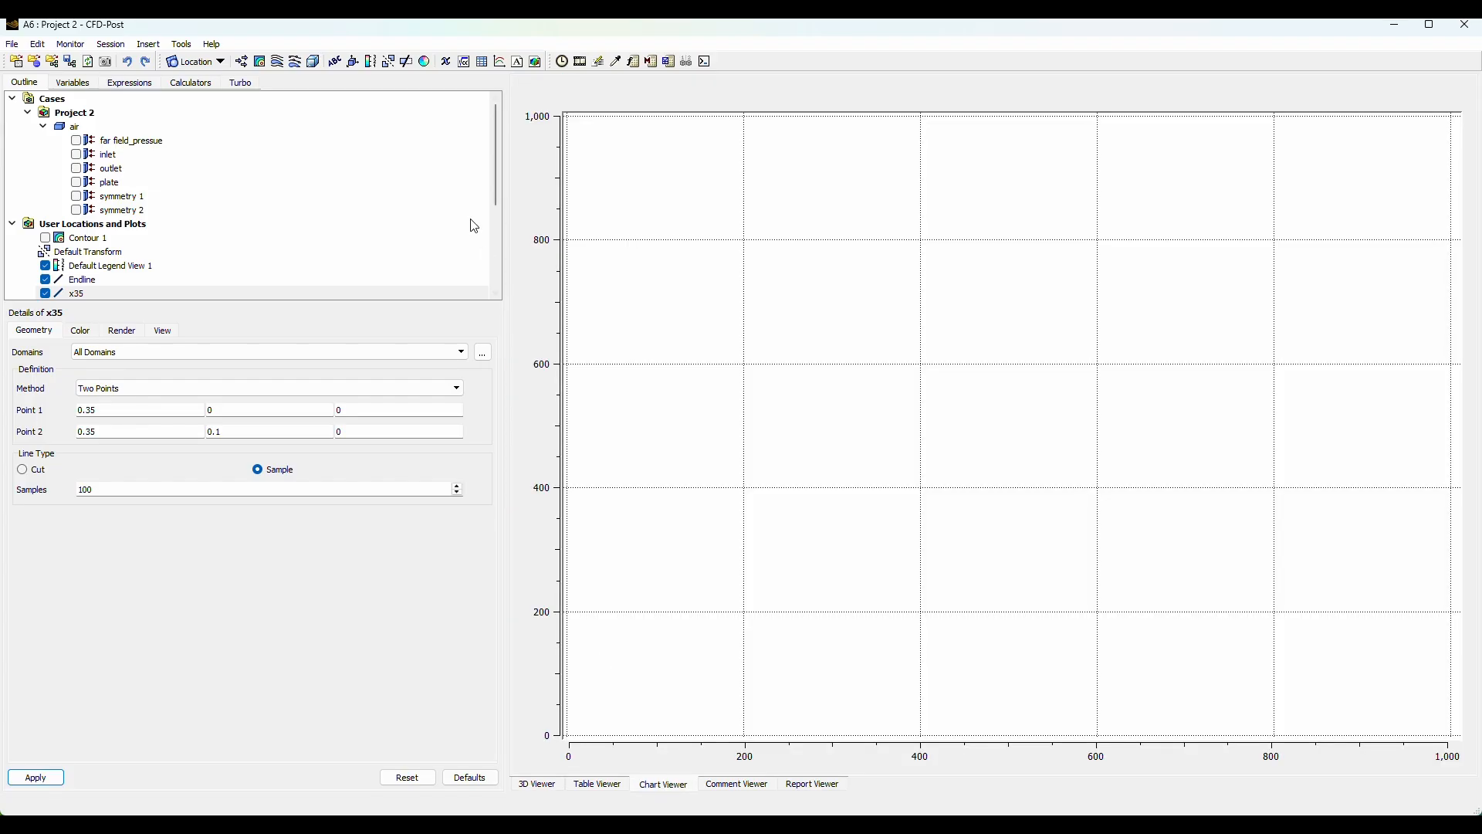
left_click(502, 64)
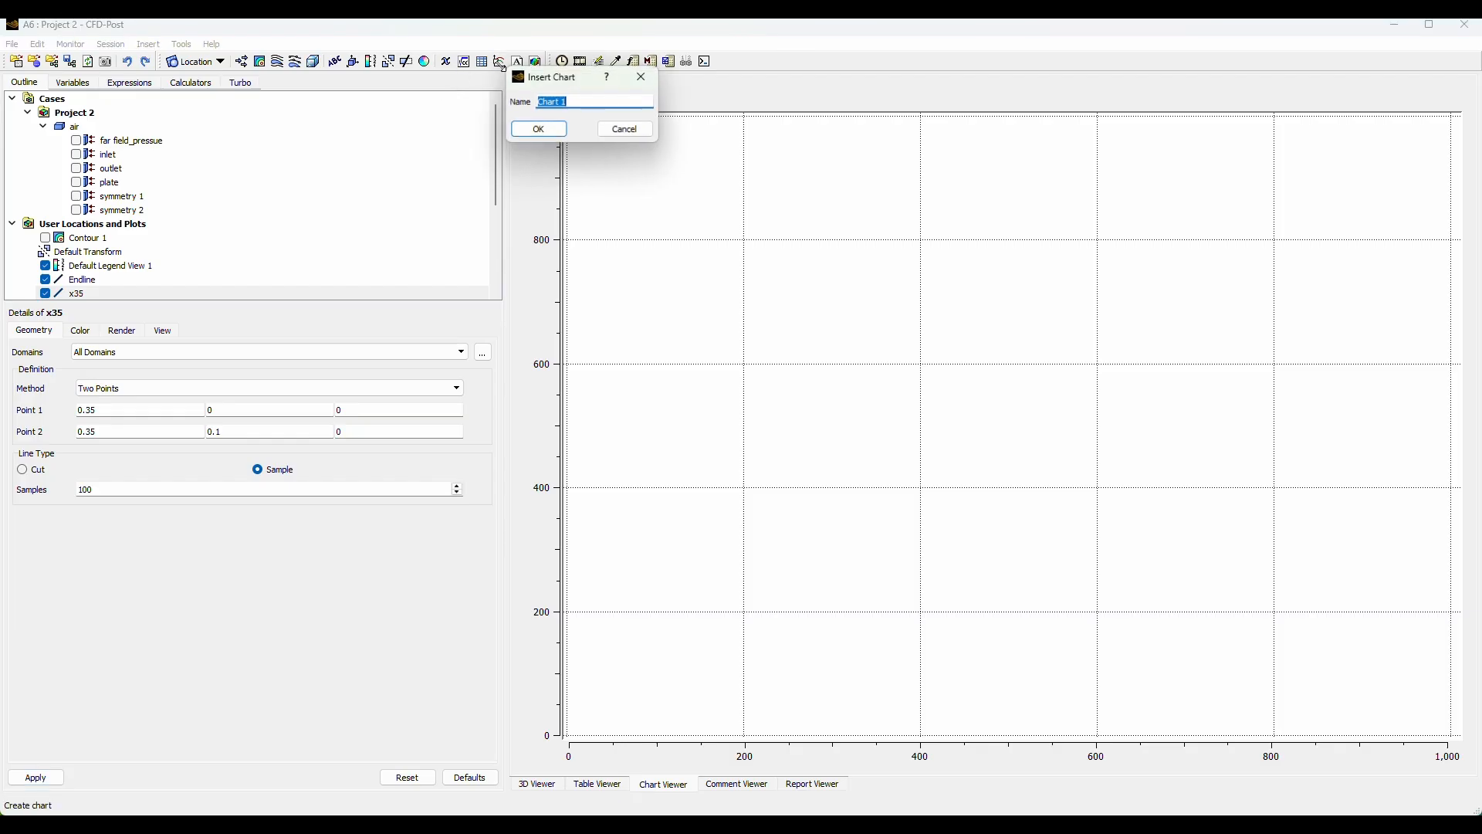
left_click(518, 137)
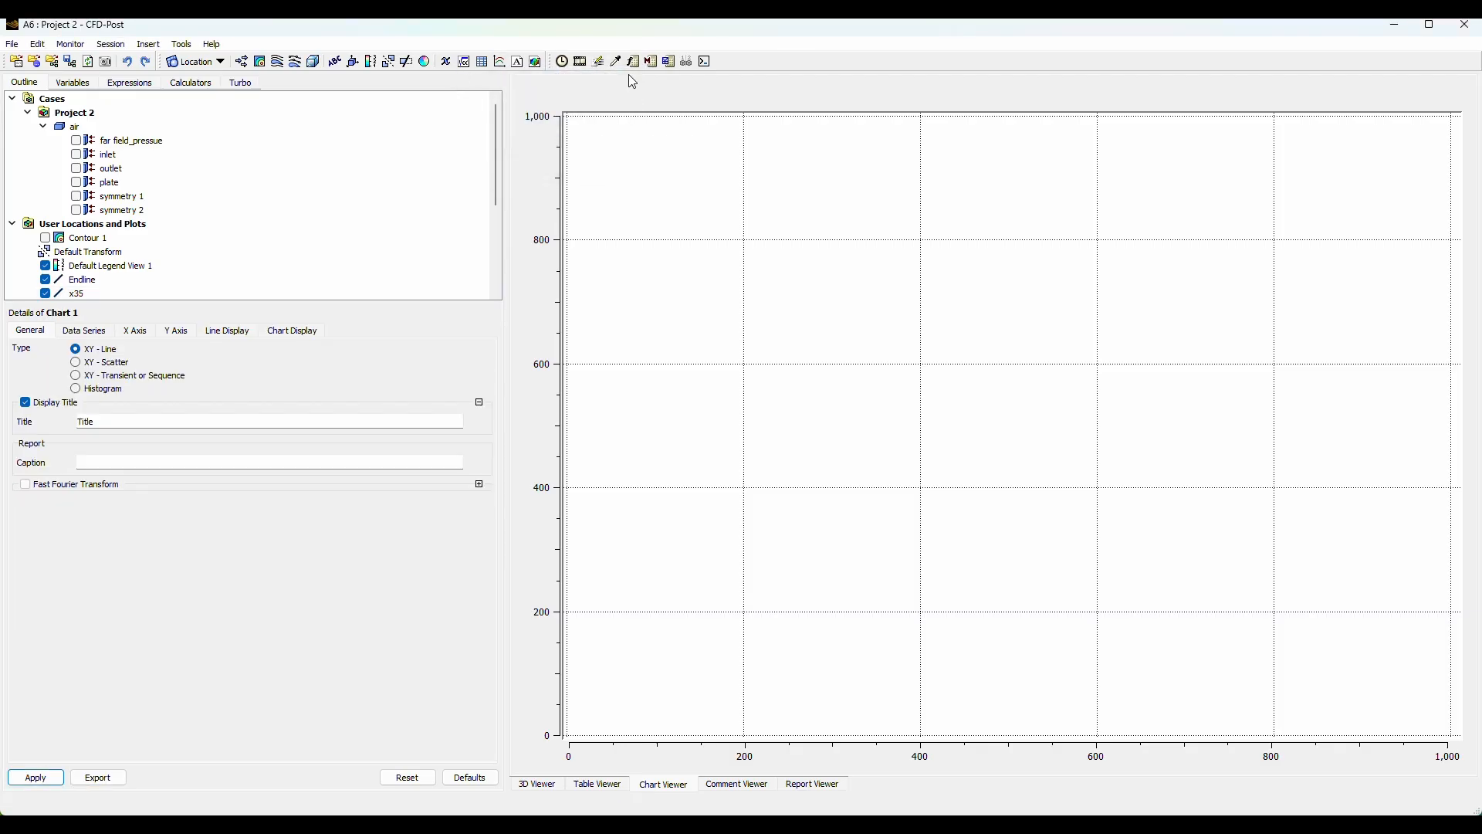
double_click(212, 417)
key("BackSpace")
type("Velocity Profile @ x = 35 c")
Step: Use the x35 line as the data source location for the chart's first series
left_click(102, 332)
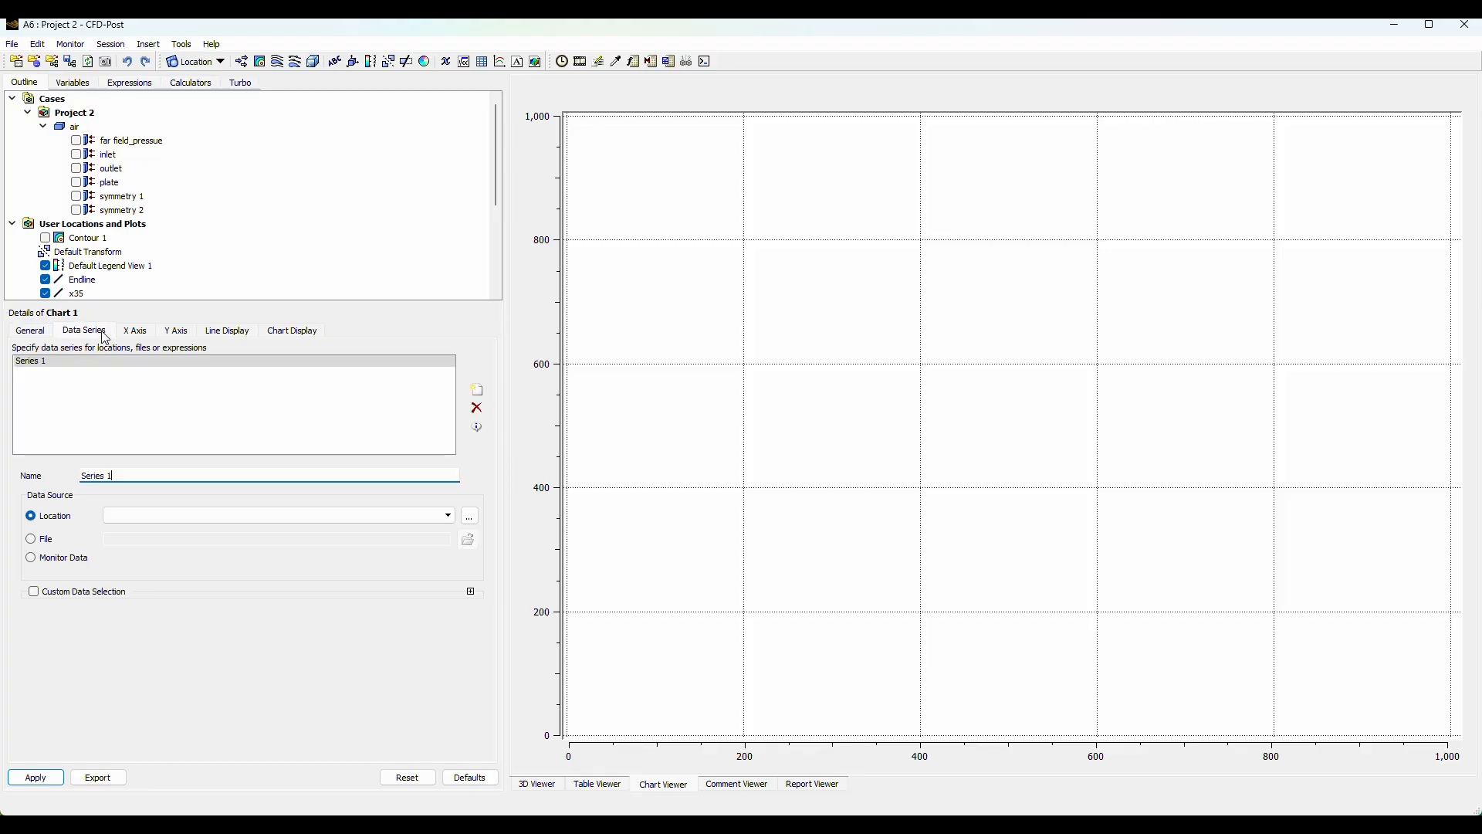
left_click(327, 518)
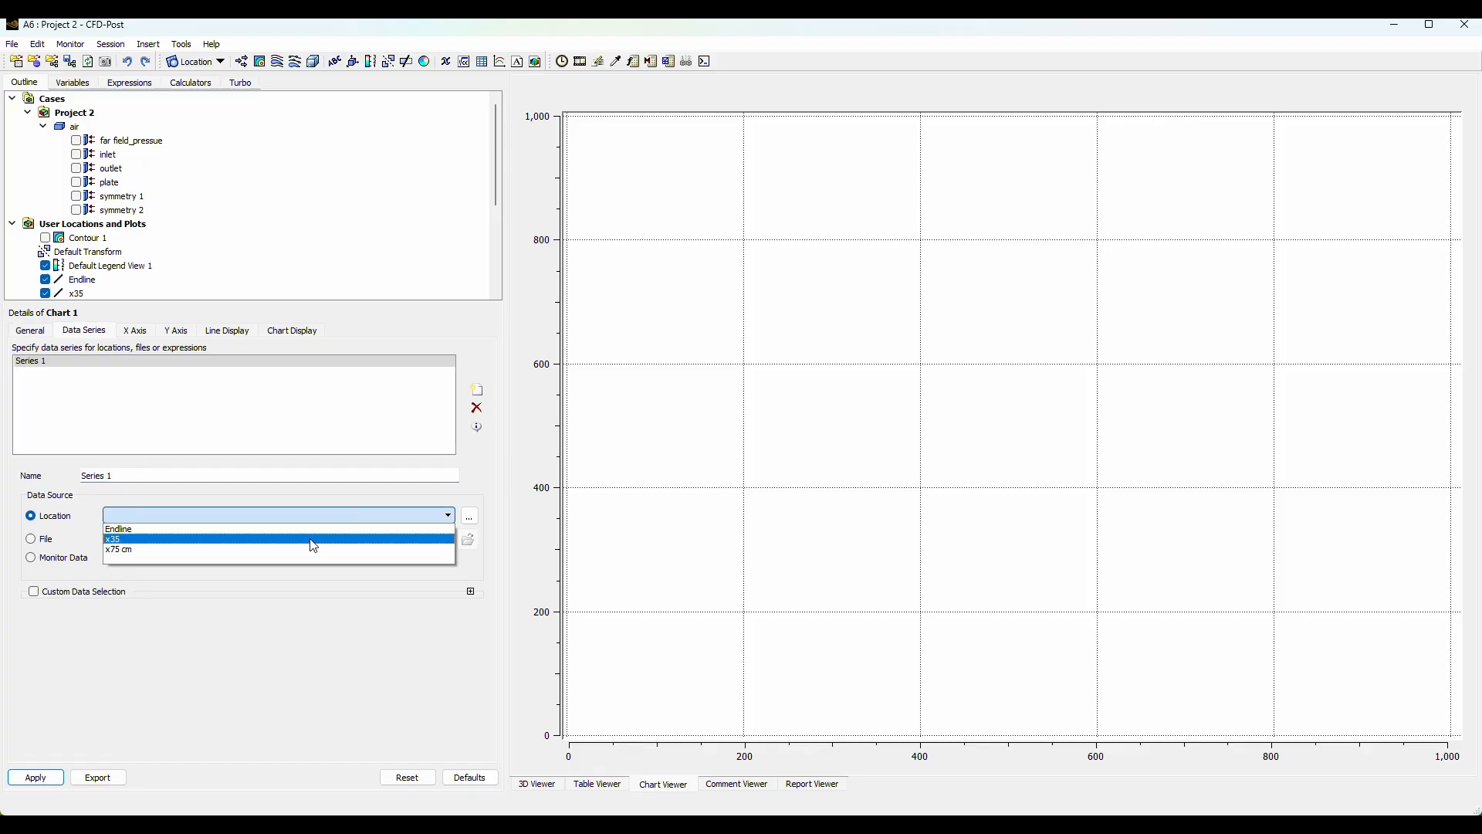
left_click(314, 546)
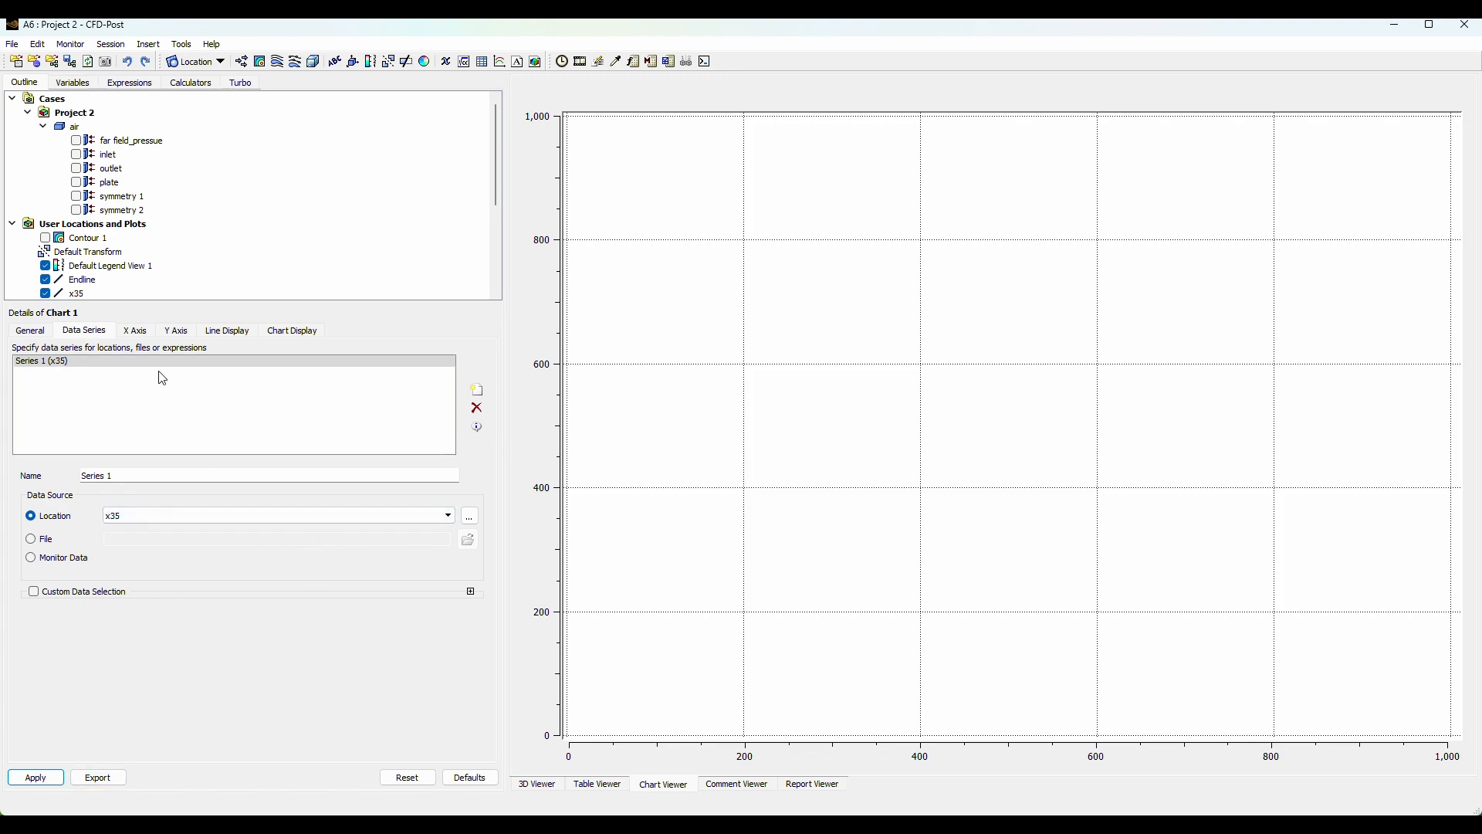
Step: Plot Velocity u on the chart's X axis against Y on its Y axis and apply the chart
left_click(136, 331)
left_click(142, 368)
left_click(145, 409)
left_click(177, 331)
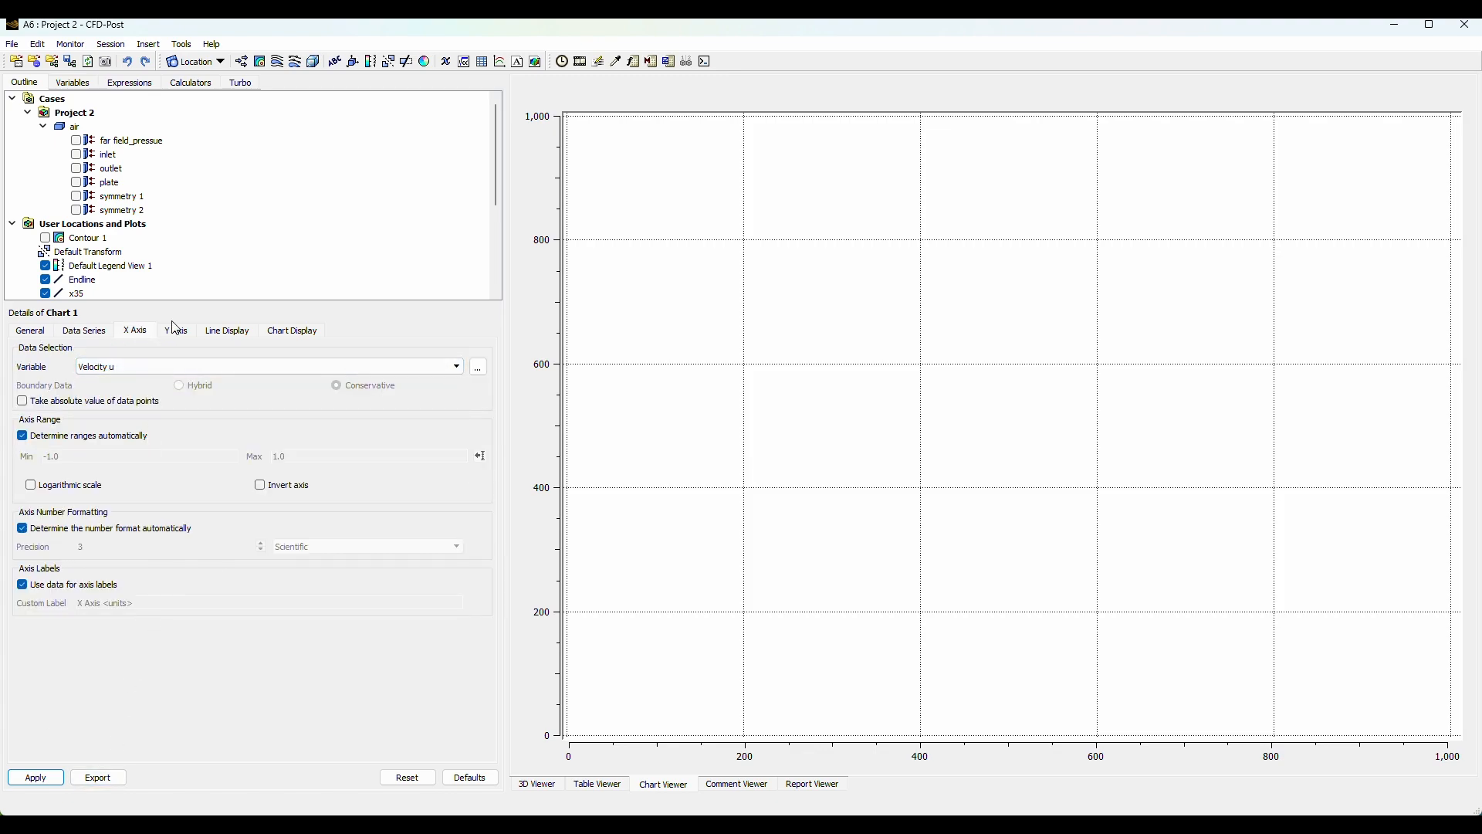
left_click(225, 368)
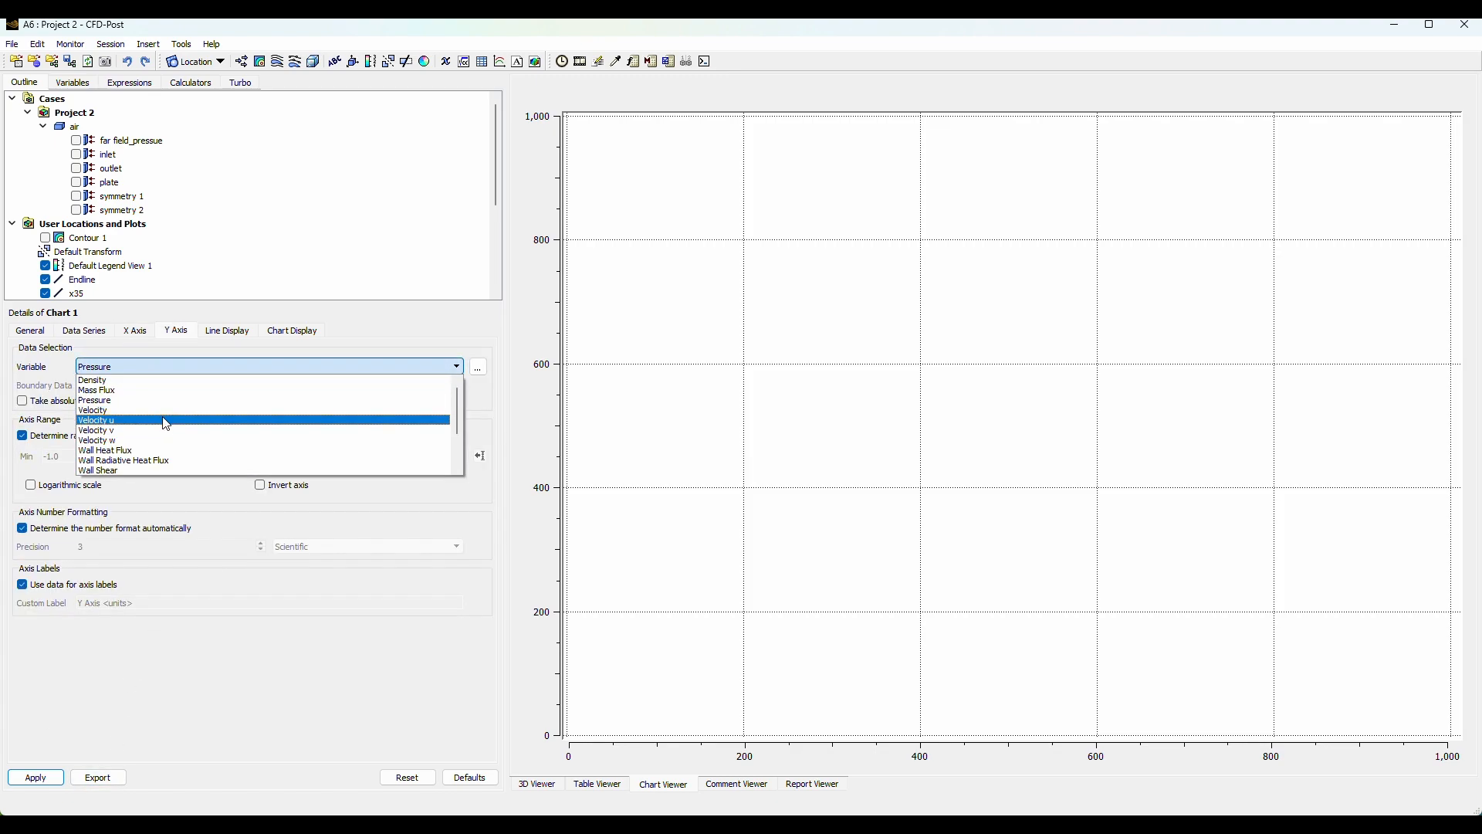
scroll(161, 440, "down", 3)
left_click(160, 449)
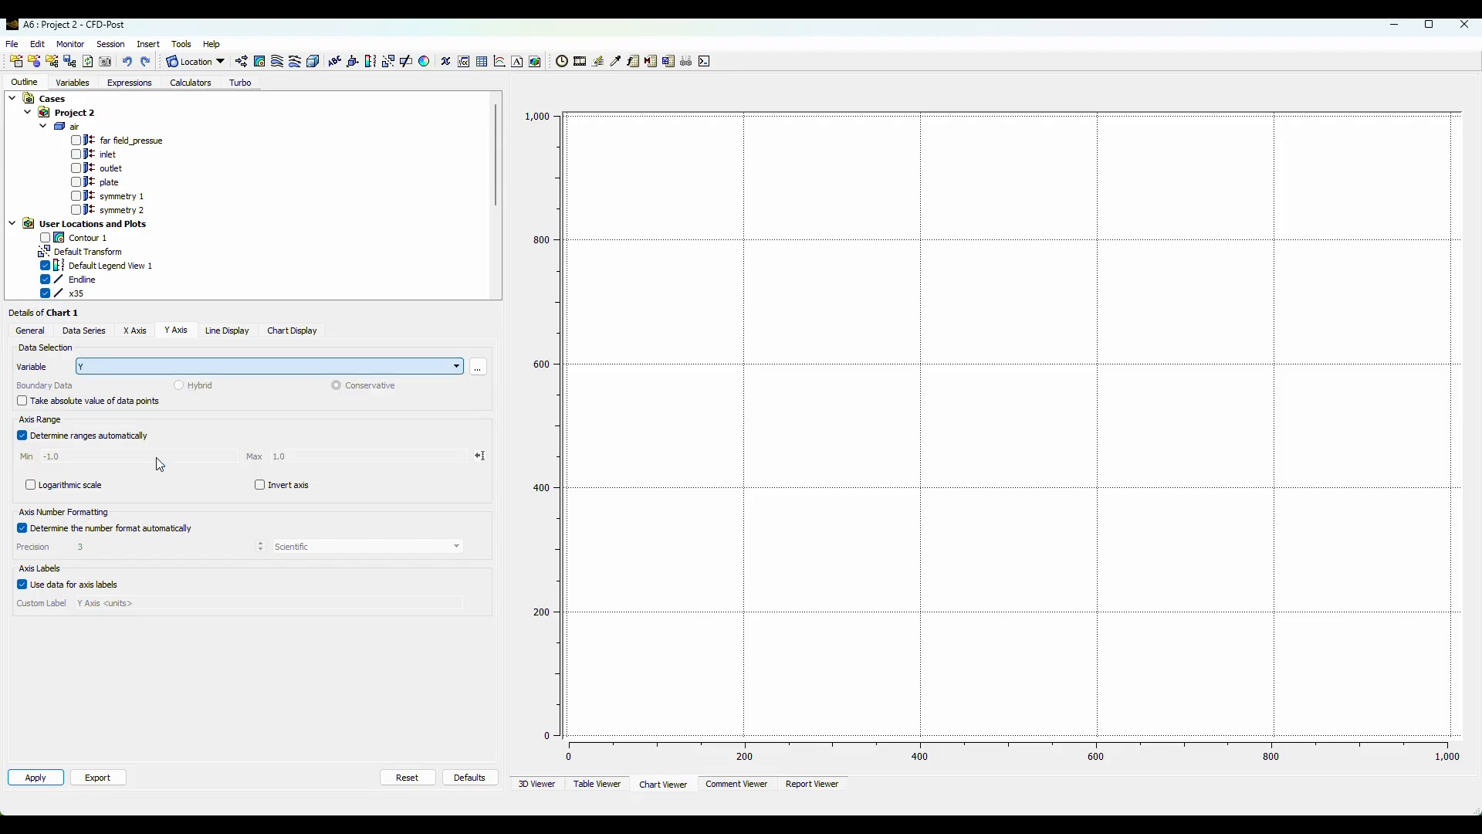
left_click(34, 777)
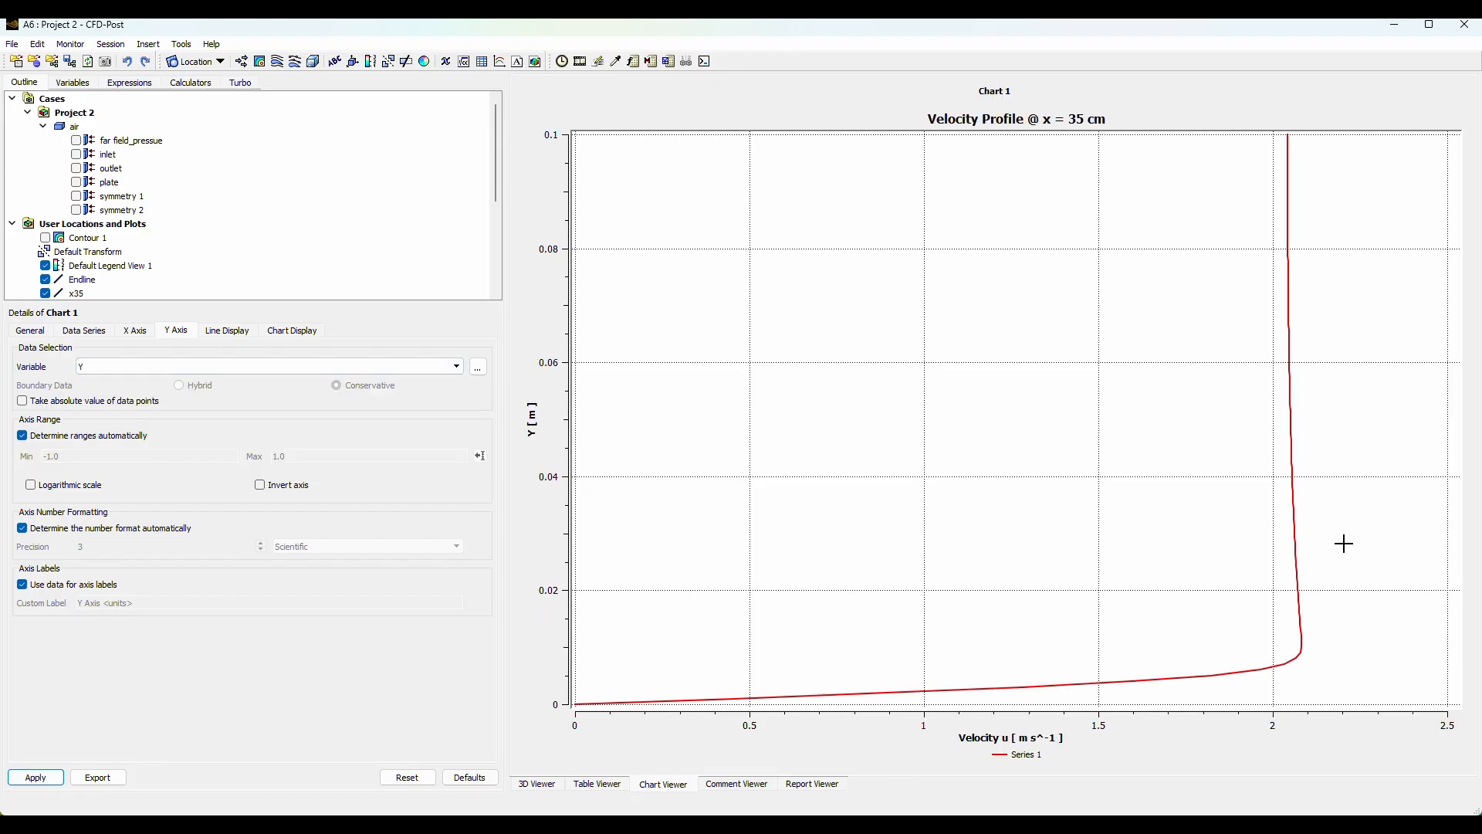